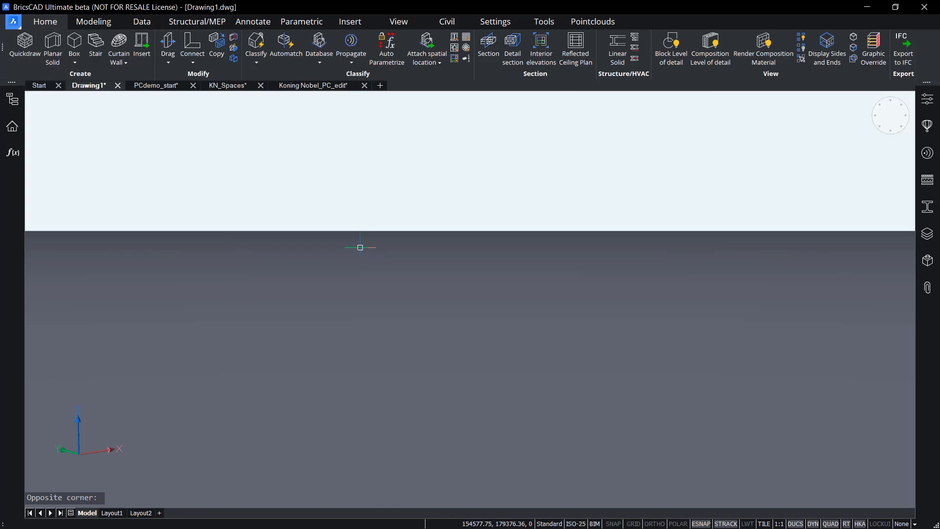
# Open the point cloud reference manager and look through the list of preprocessed scans, widening the Name column.
pyautogui.click(589, 21)
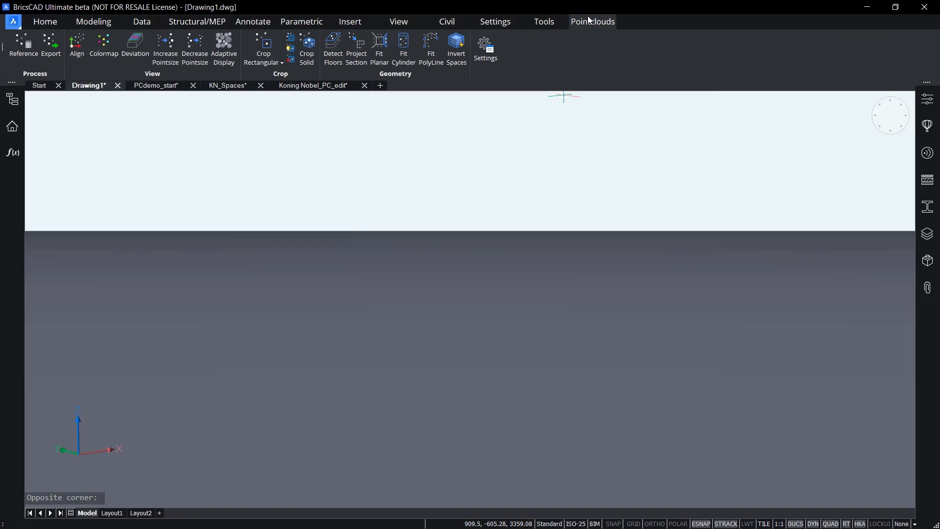
pyautogui.click(28, 55)
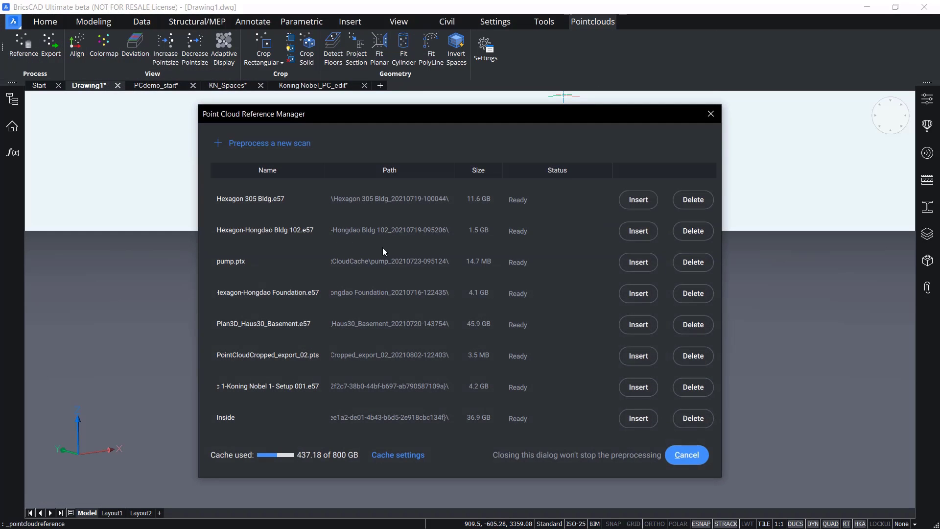
pyautogui.scroll(-5, 382, 248)
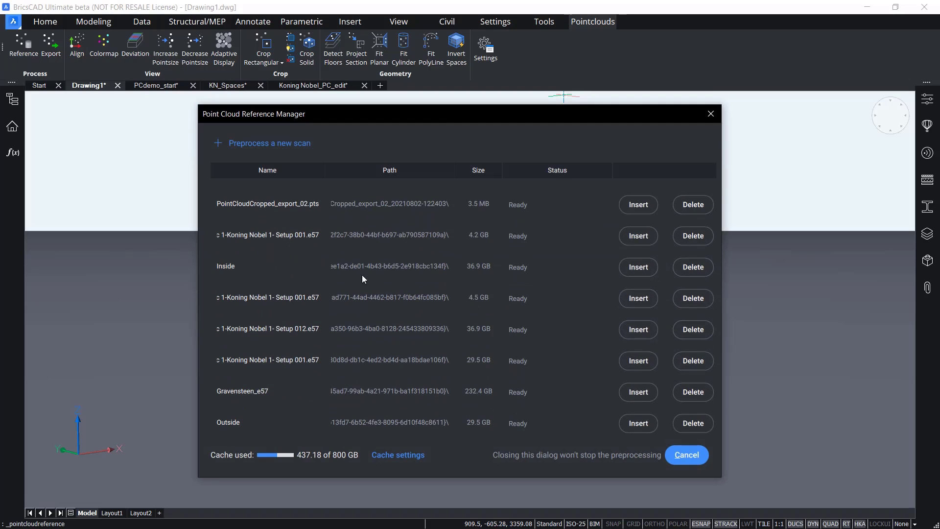
pyautogui.doubleClick(326, 171)
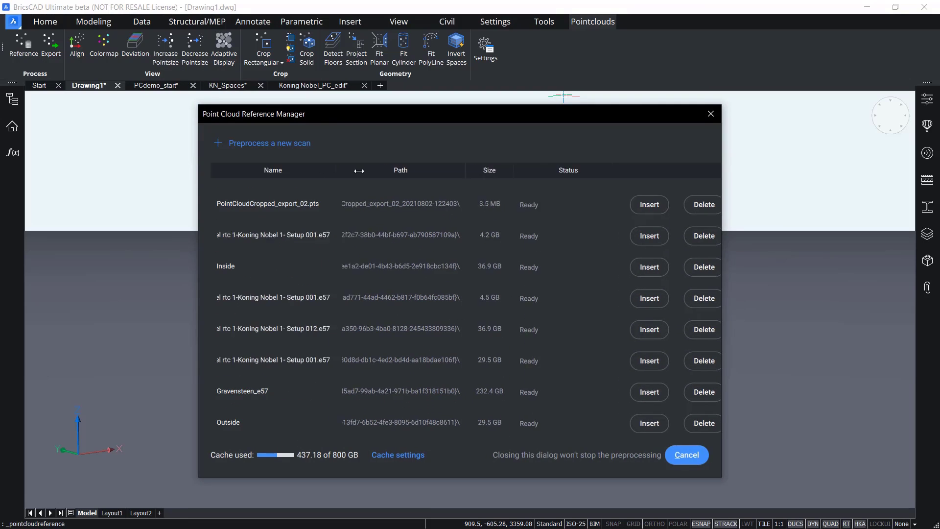
pyautogui.scroll(5, 340, 351)
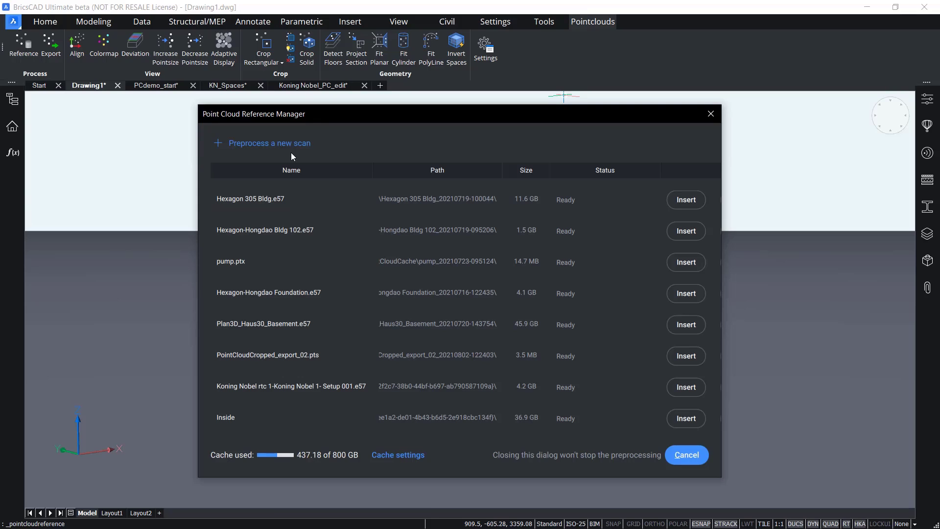
# Start preprocessing a new scan from a single file, choosing GK_461_100.laz from the PC breakout folder.
pyautogui.click(221, 143)
pyautogui.press('Return')
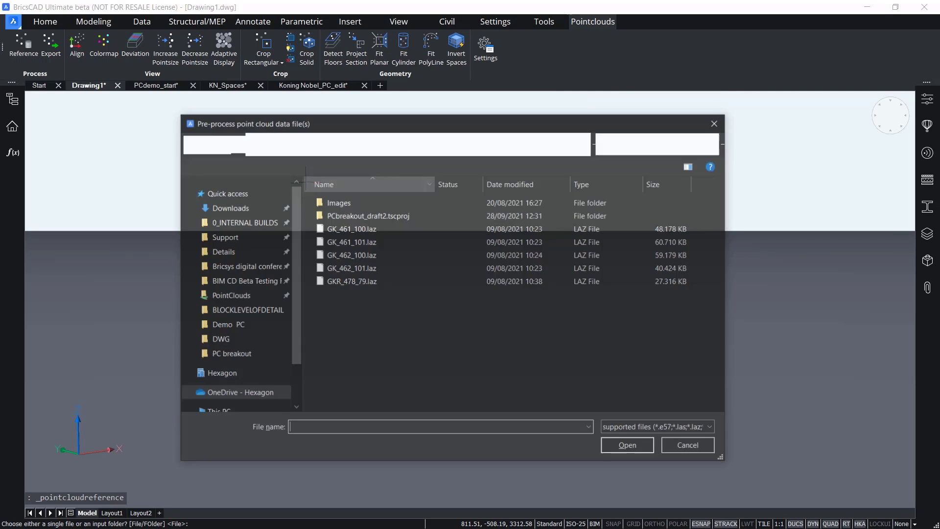
pyautogui.click(355, 227)
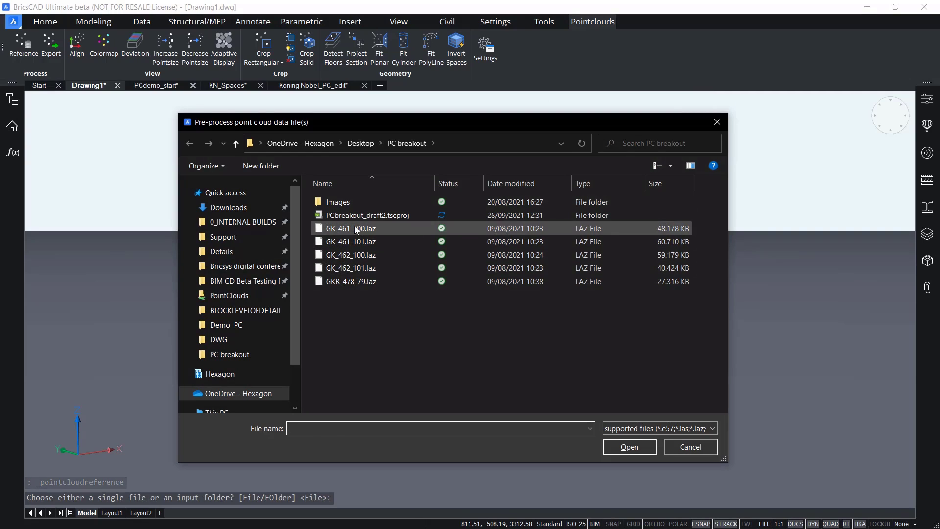
pyautogui.click(713, 428)
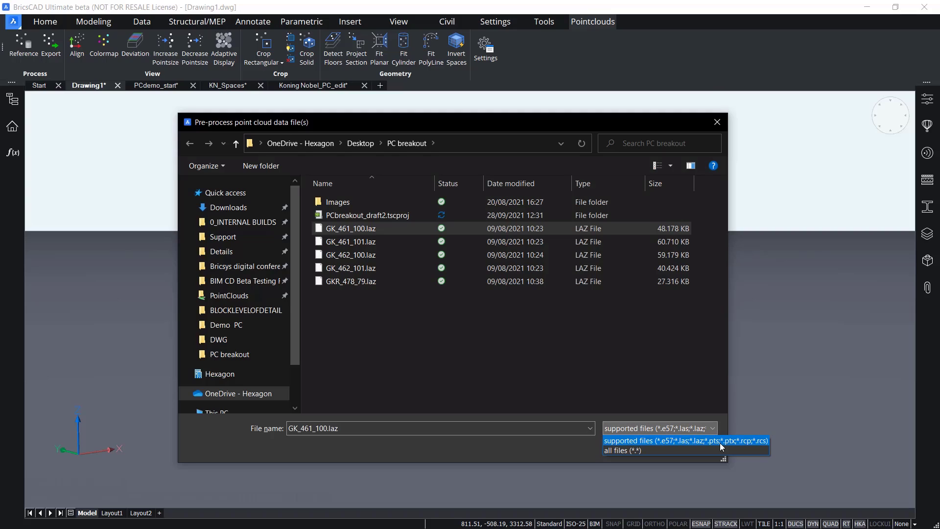
pyautogui.click(674, 383)
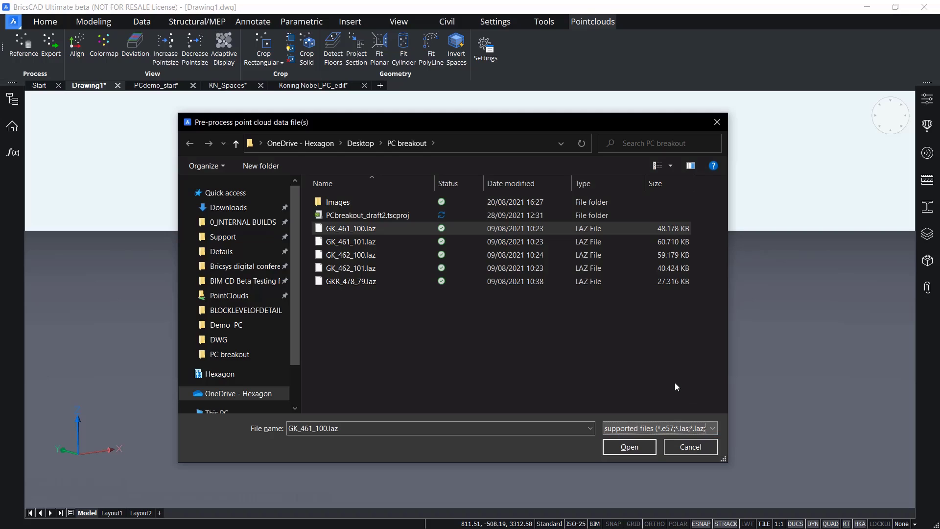
pyautogui.click(640, 450)
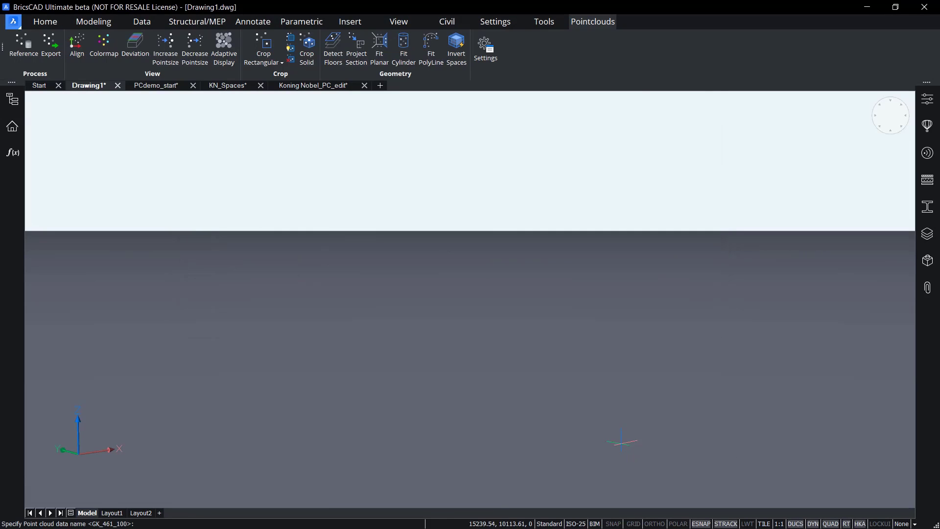
# Accept the data name GK_461_100 and meters as the unit, and attach the point cloud at 0,0,0 with scale 1.
pyautogui.press('Return')
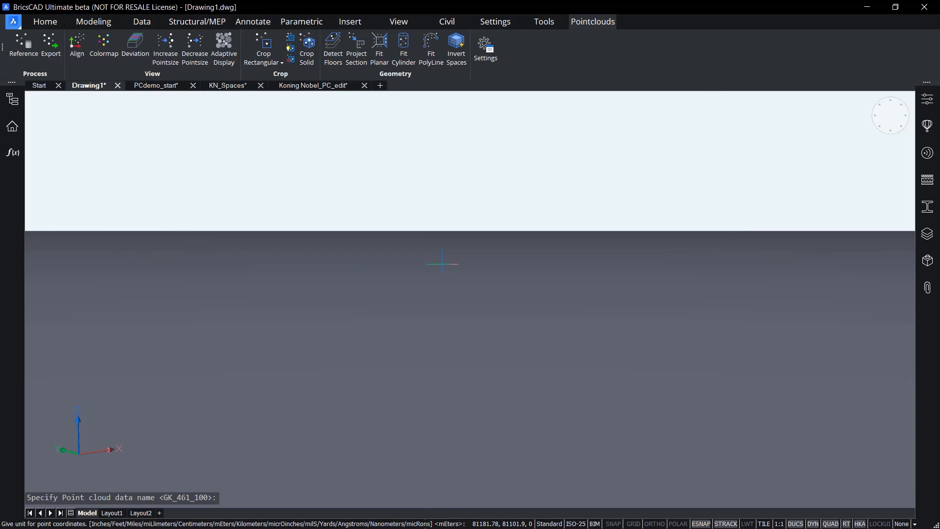
pyautogui.press('Return')
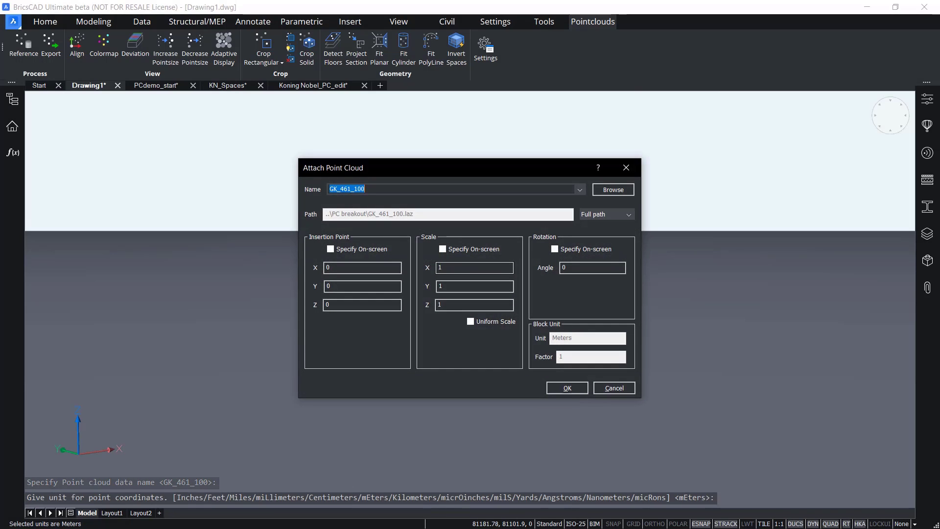
pyautogui.click(558, 386)
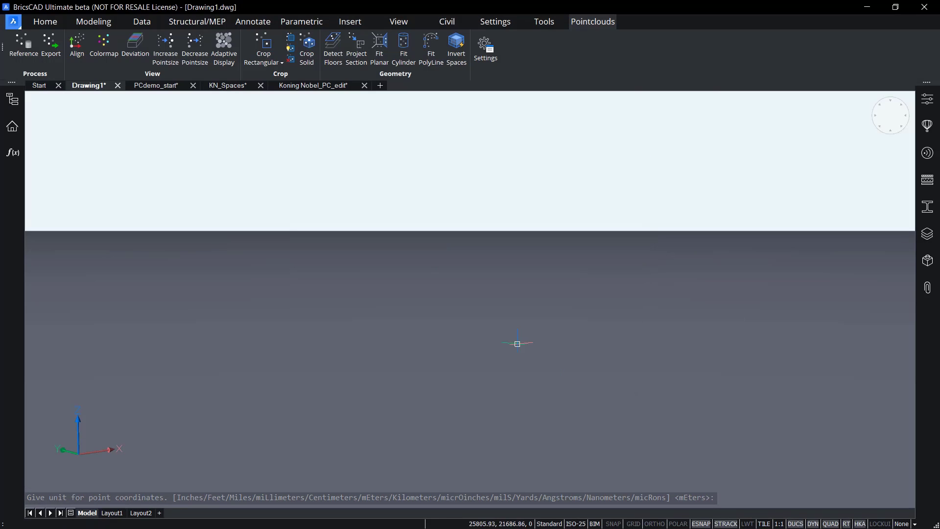
# Examine the point cloud settings for maximum displayed points, point size, disk cache folder and maximum cache size from the reference manager.
pyautogui.click(23, 47)
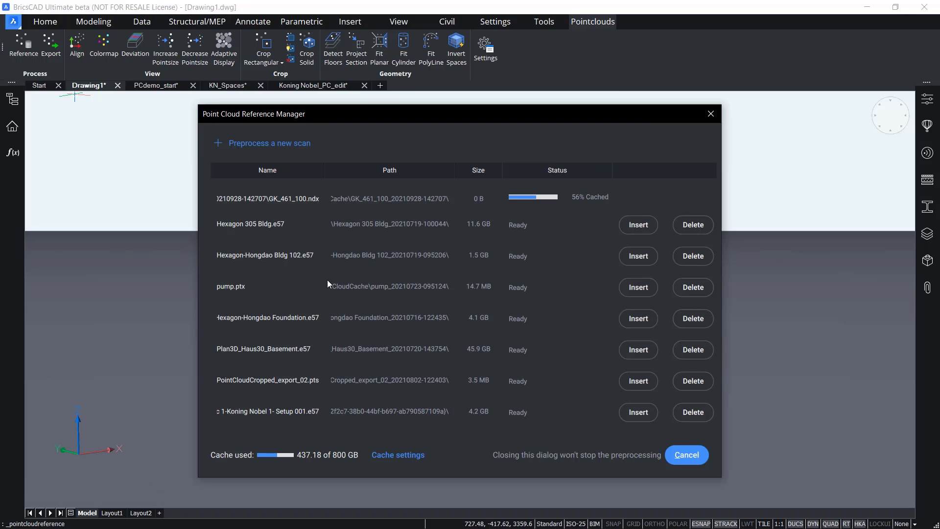
pyautogui.scroll(-5, 389, 266)
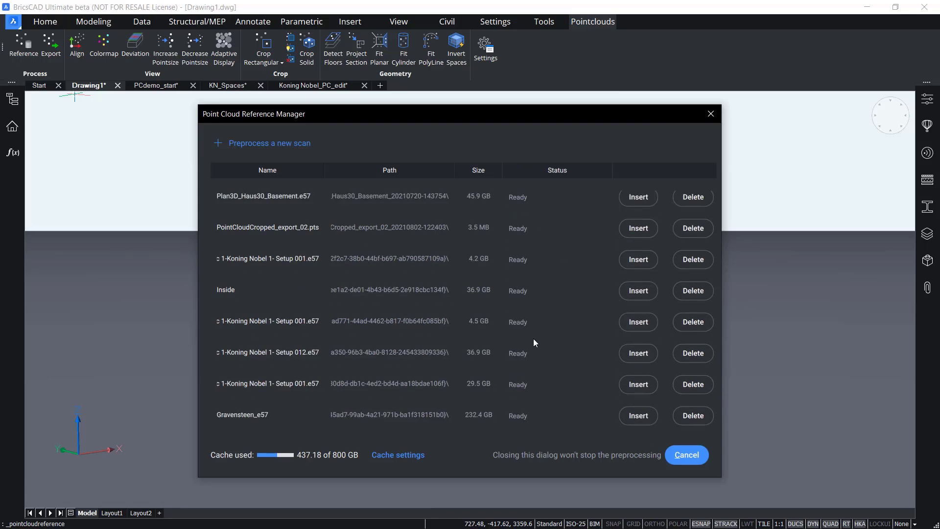
pyautogui.click(409, 454)
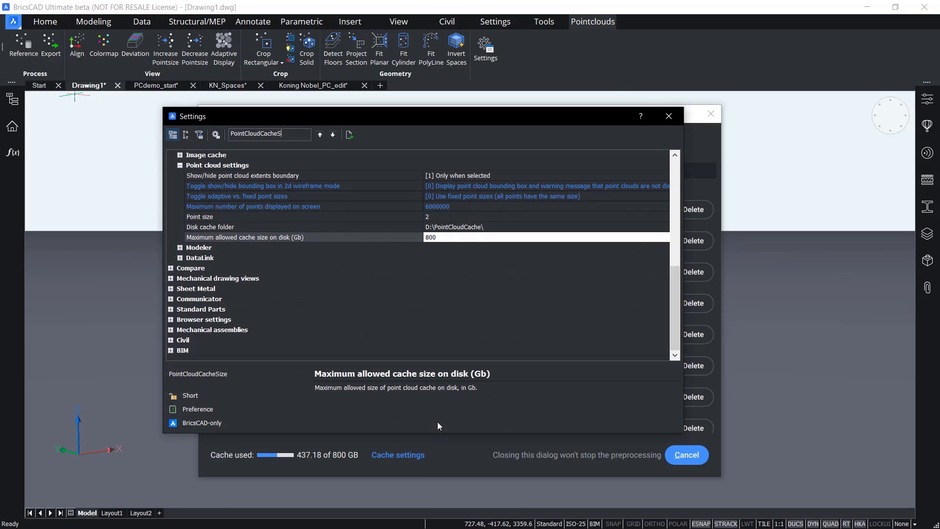
pyautogui.scroll(1, 454, 281)
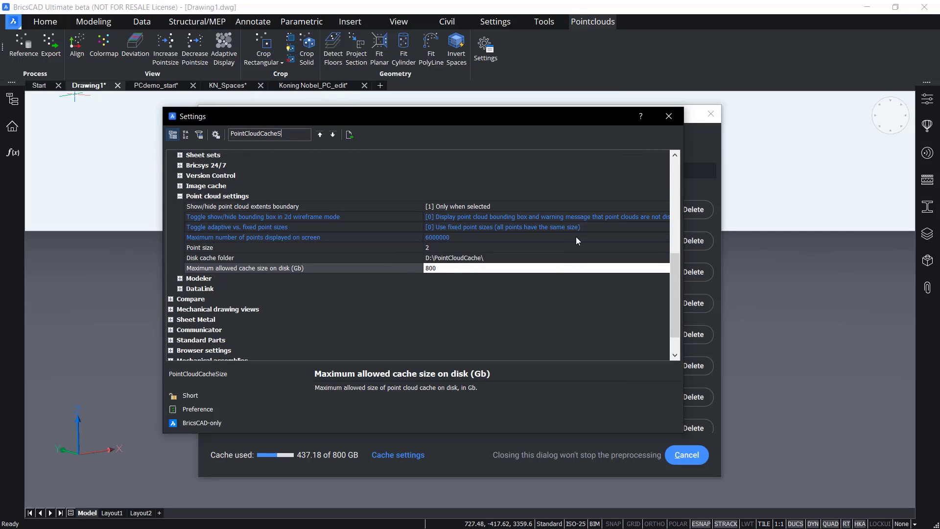
pyautogui.click(475, 238)
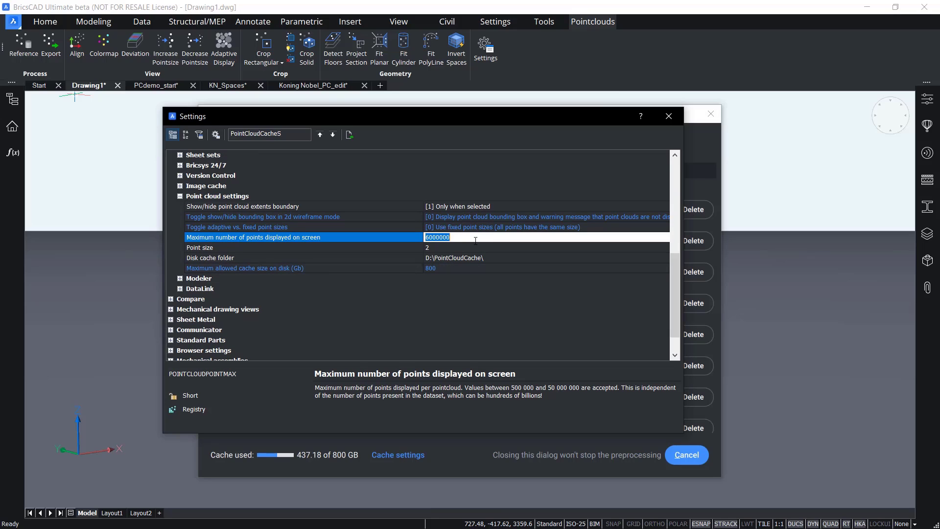
pyautogui.click(473, 247)
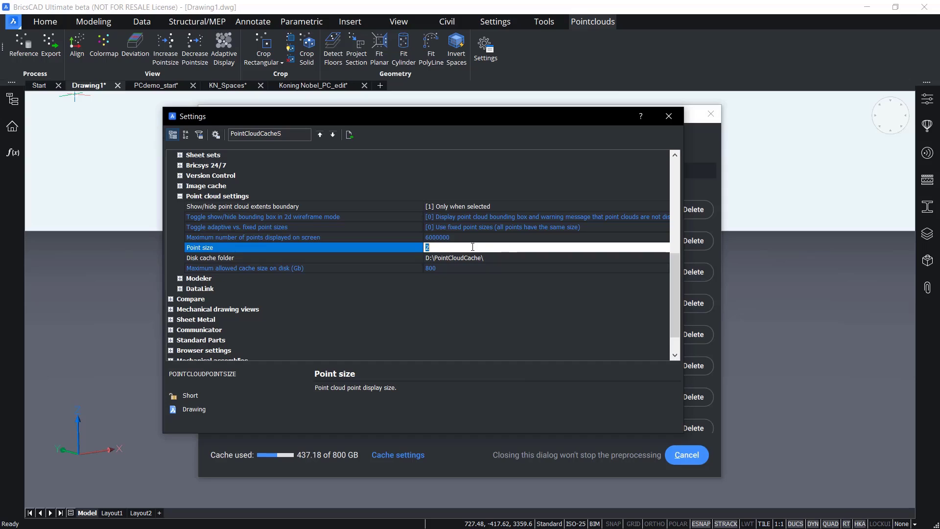
pyautogui.click(527, 257)
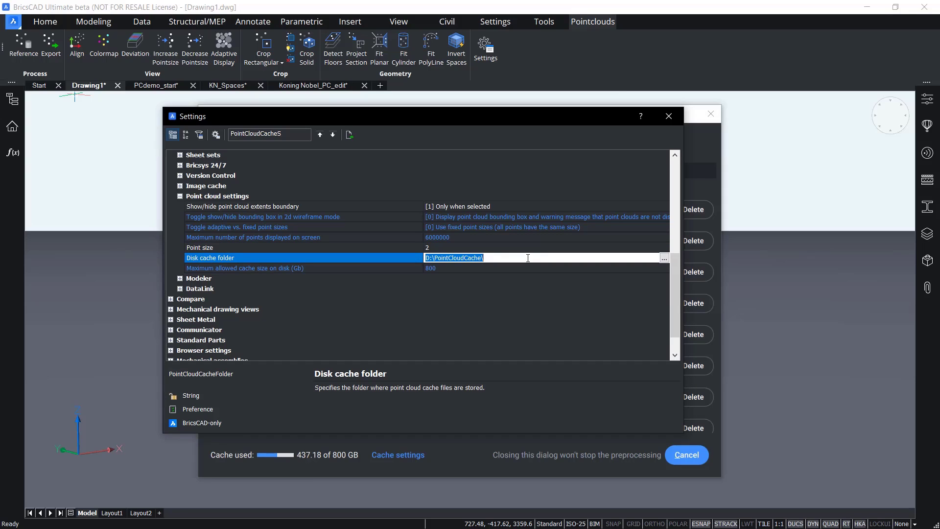
pyautogui.click(472, 269)
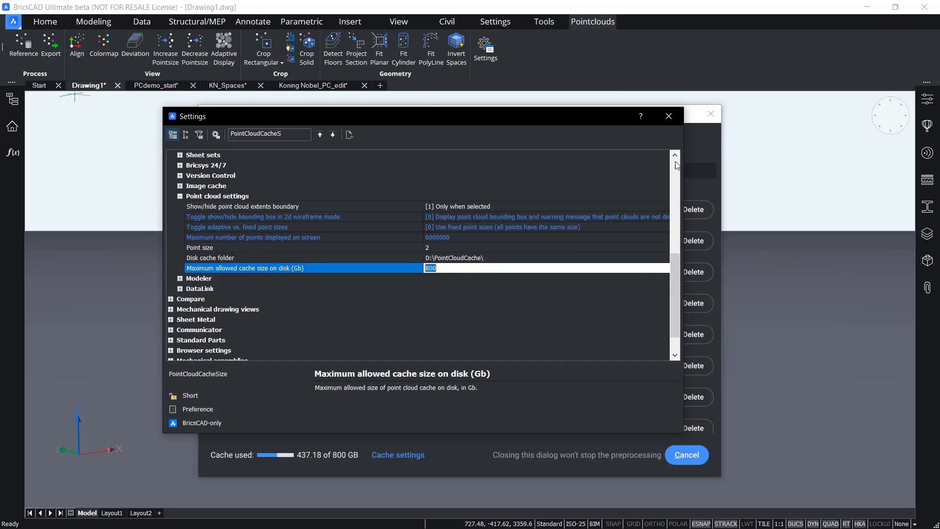
pyautogui.click(667, 117)
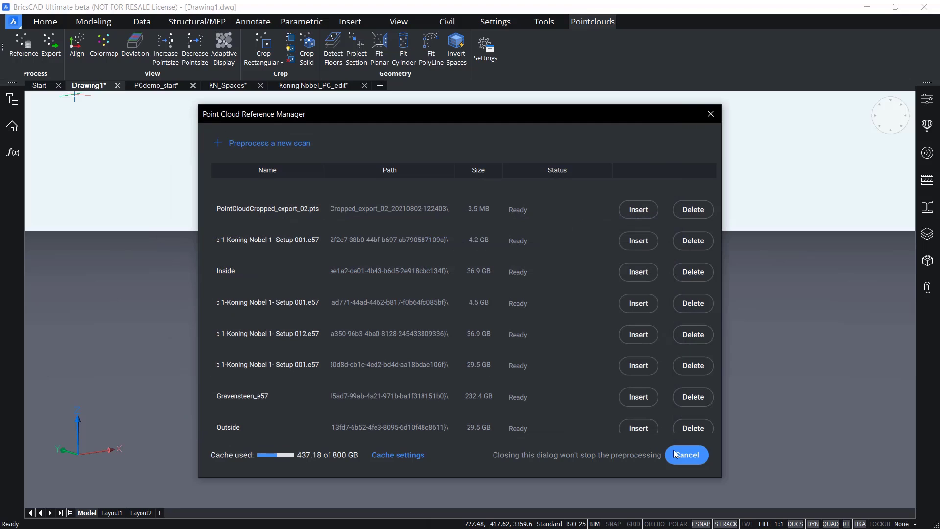
# Check the caching progress of GK_461_100, close the reference manager and inspect the attached point cloud in the model from above.
pyautogui.scroll(5, 554, 362)
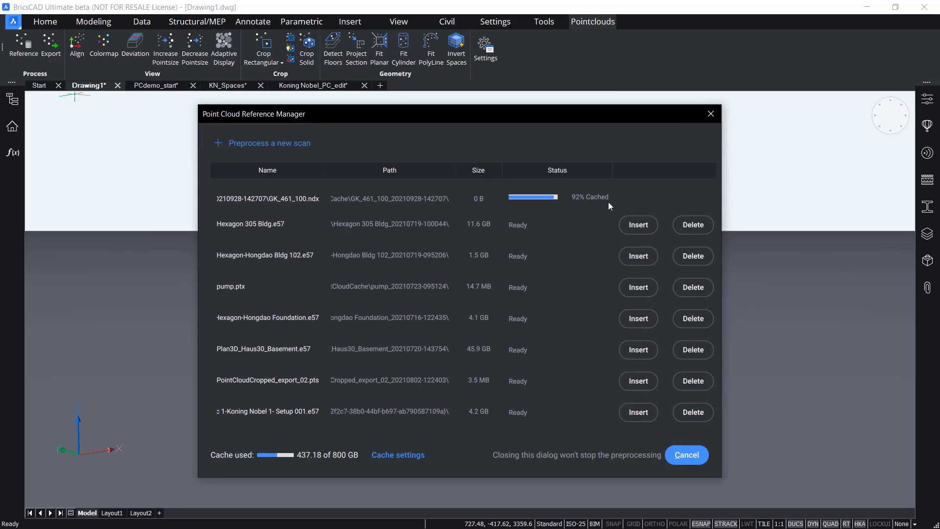
pyautogui.click(711, 114)
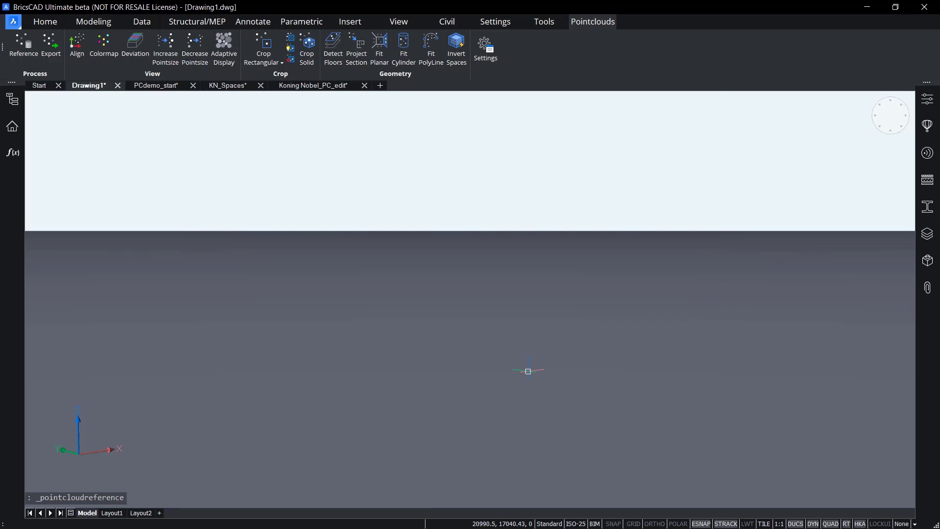
pyautogui.click(520, 360)
pyautogui.keyDown('shift'); pyautogui.moveTo(470, 342); pyautogui.dragTo(408, 339, button='middle'); pyautogui.keyUp('shift')
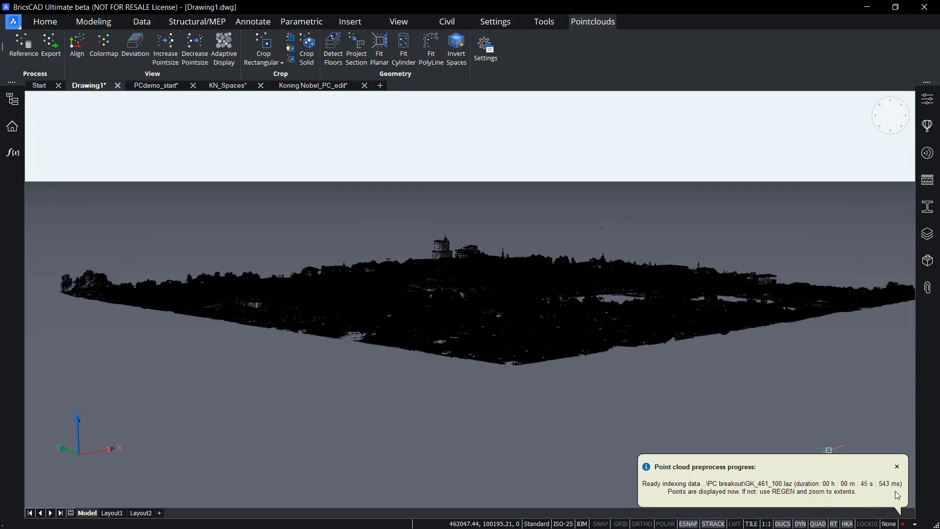
pyautogui.click(897, 468)
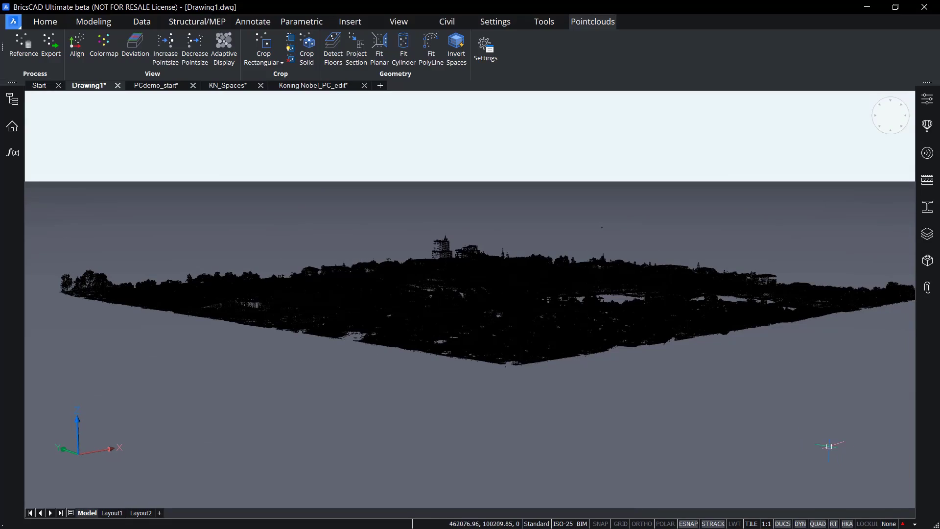
pyautogui.keyDown('shift'); pyautogui.moveTo(732, 386); pyautogui.dragTo(585, 383, button='middle'); pyautogui.keyUp('shift')
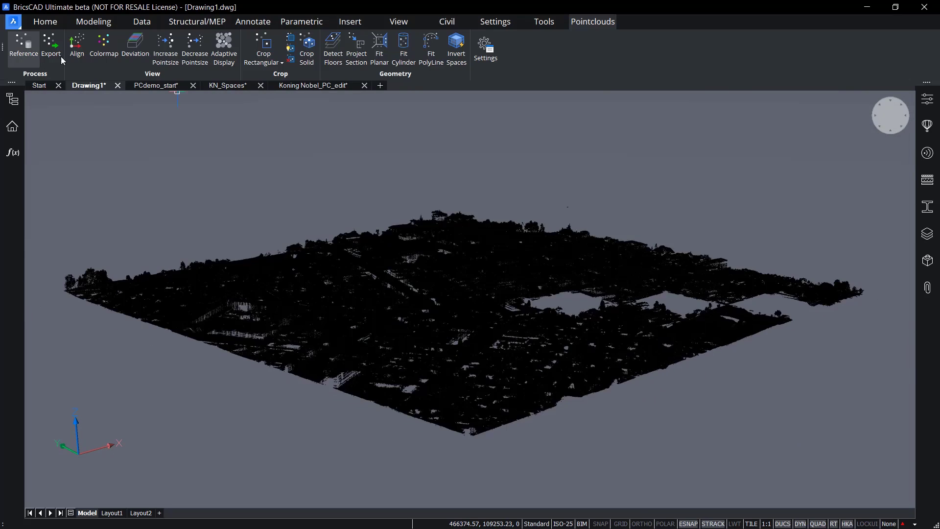
# Delete the GK_461_100.laz scan in the point cloud reference manager and close it.
pyautogui.click(23, 43)
pyautogui.click(685, 201)
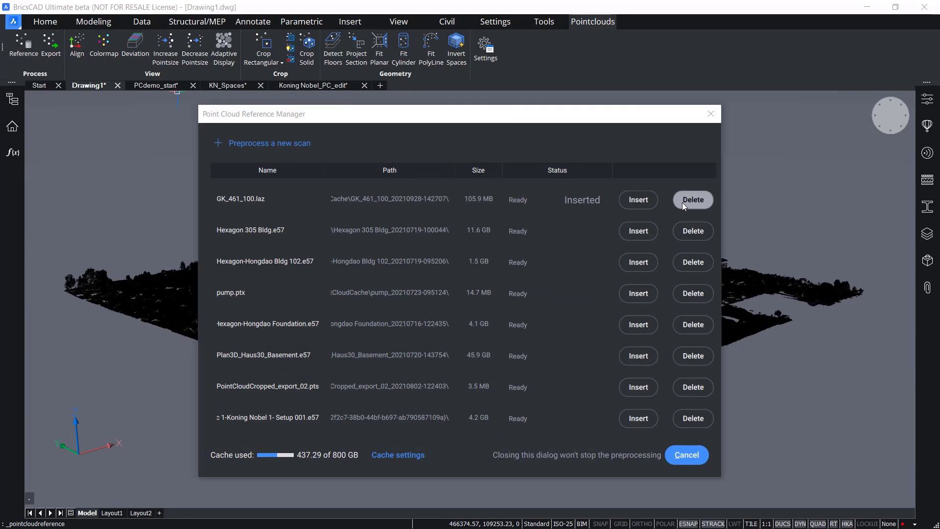
pyautogui.click(449, 220)
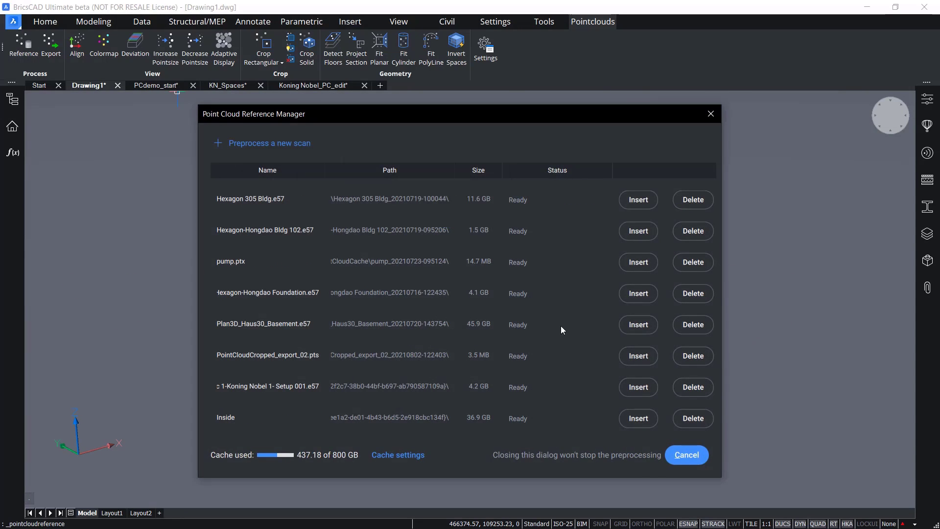
pyautogui.click(711, 114)
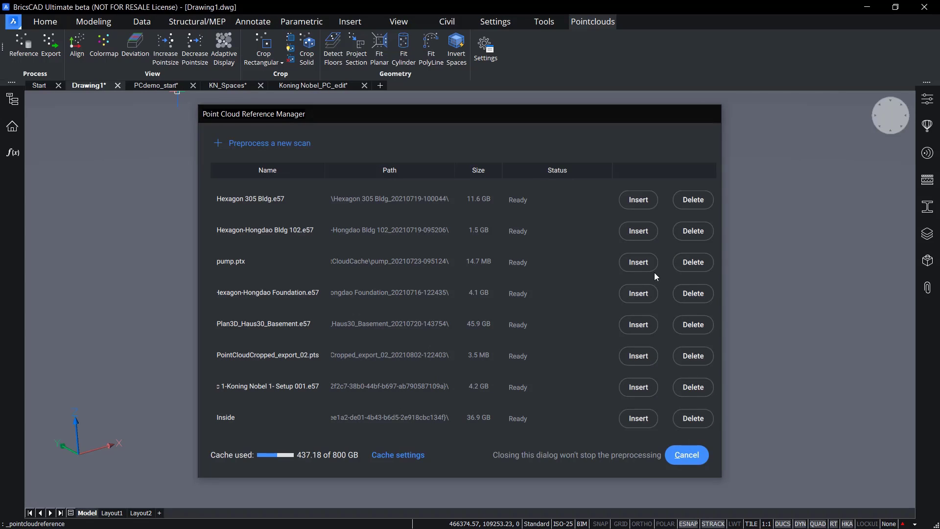
pyautogui.moveTo(629, 414); pyautogui.dragTo(155, 152)
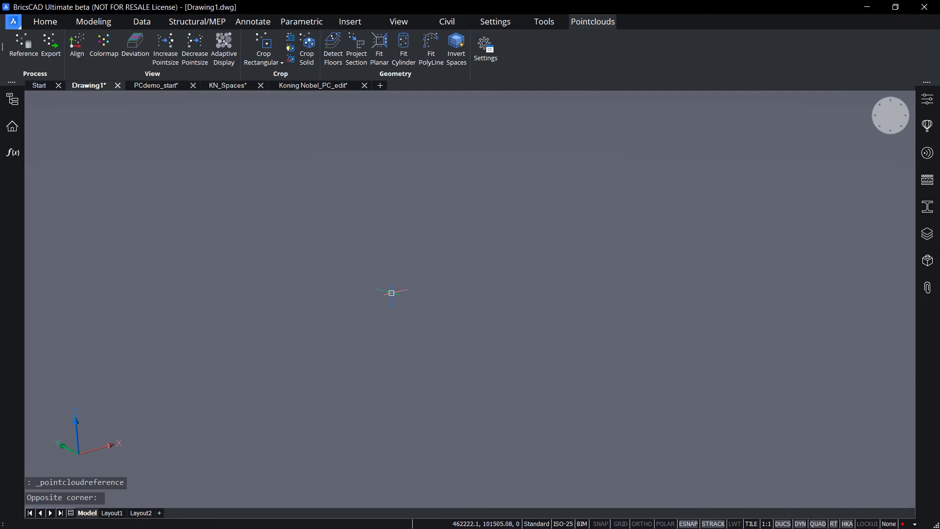
# Switch to the PCdemo_start drawing and insert the preprocessed Inside scan from the point cloud reference manager.
pyautogui.click(156, 85)
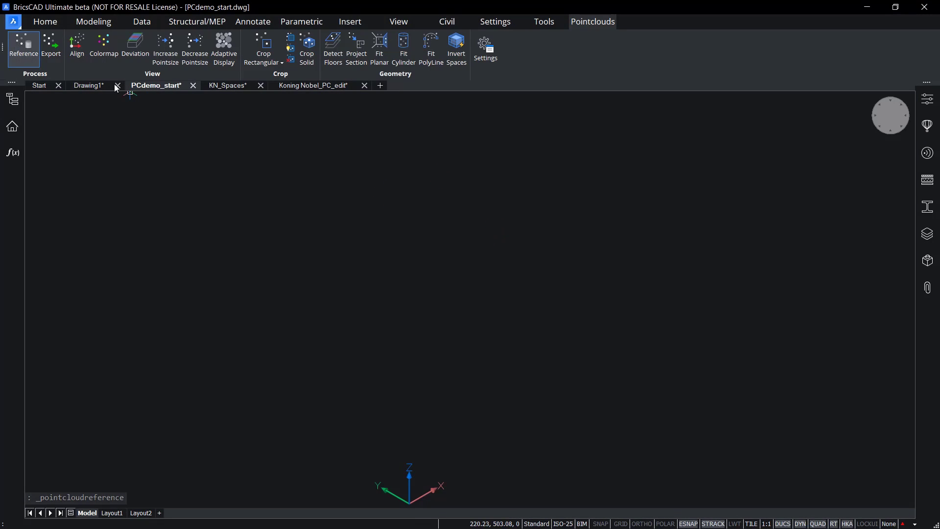
pyautogui.click(19, 48)
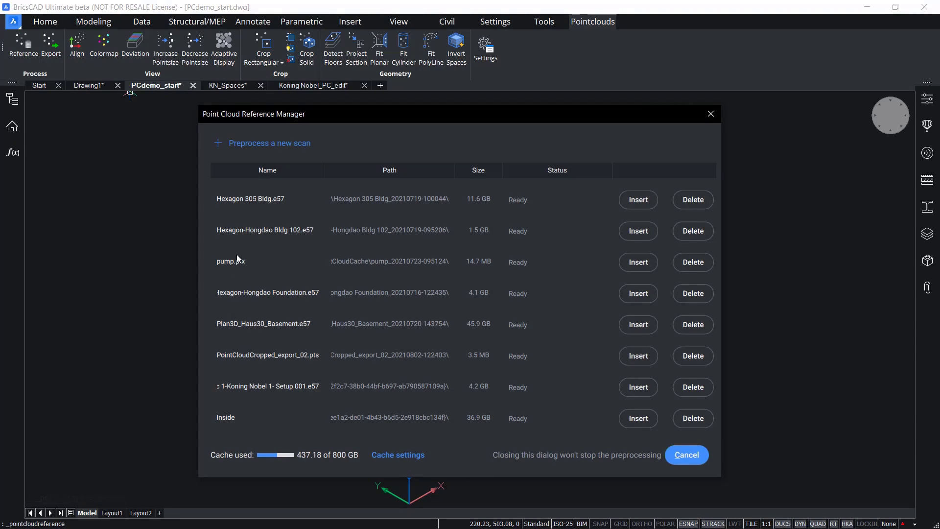
pyautogui.scroll(-3, 238, 294)
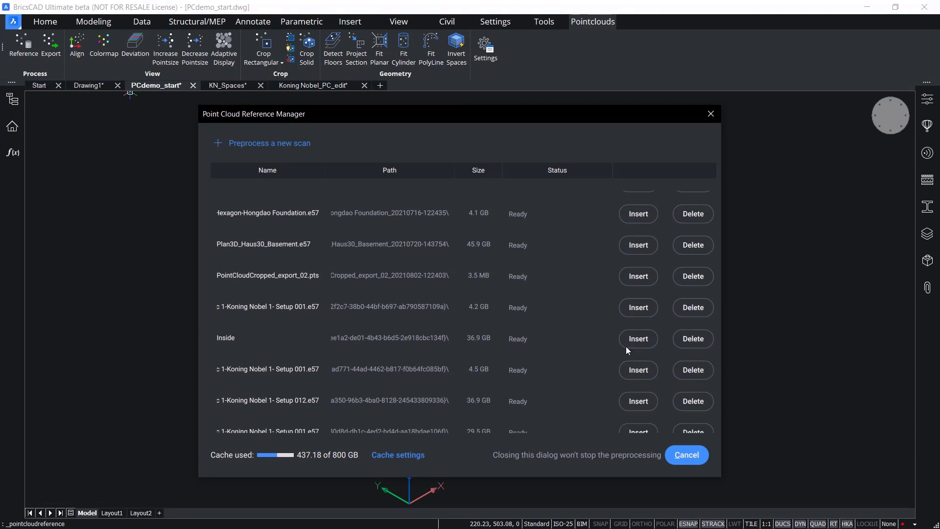
pyautogui.click(627, 344)
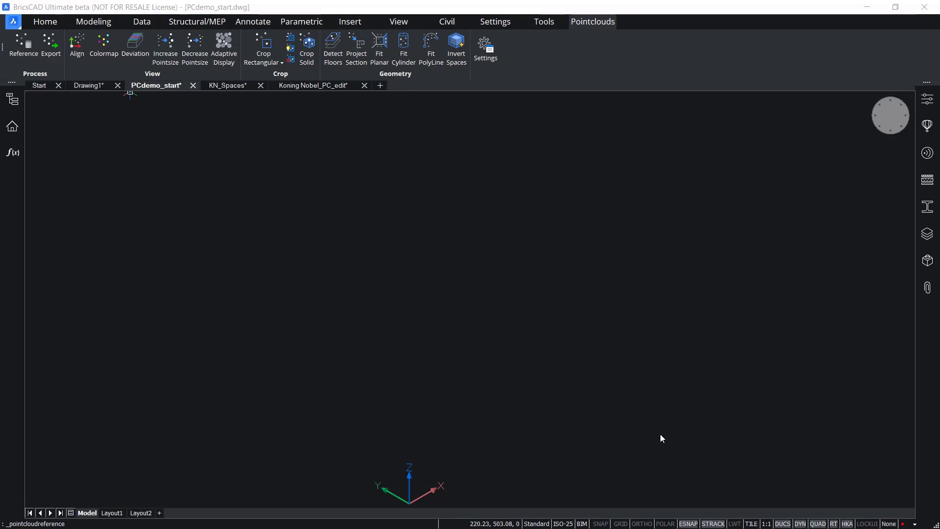
pyautogui.click(565, 388)
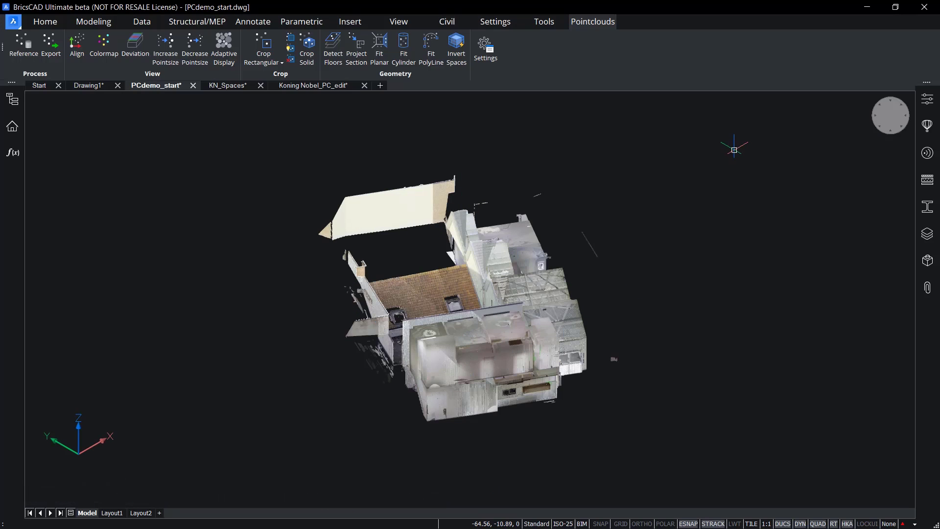
# Increase the displayed point size of the inserted building scan step by step to 9.
pyautogui.keyDown('shift'); pyautogui.moveTo(734, 150); pyautogui.dragTo(930, 149, button='middle'); pyautogui.keyUp('shift')
pyautogui.keyDown('shift'); pyautogui.moveTo(476, 346); pyautogui.dragTo(530, 350, button='middle'); pyautogui.keyUp('shift')
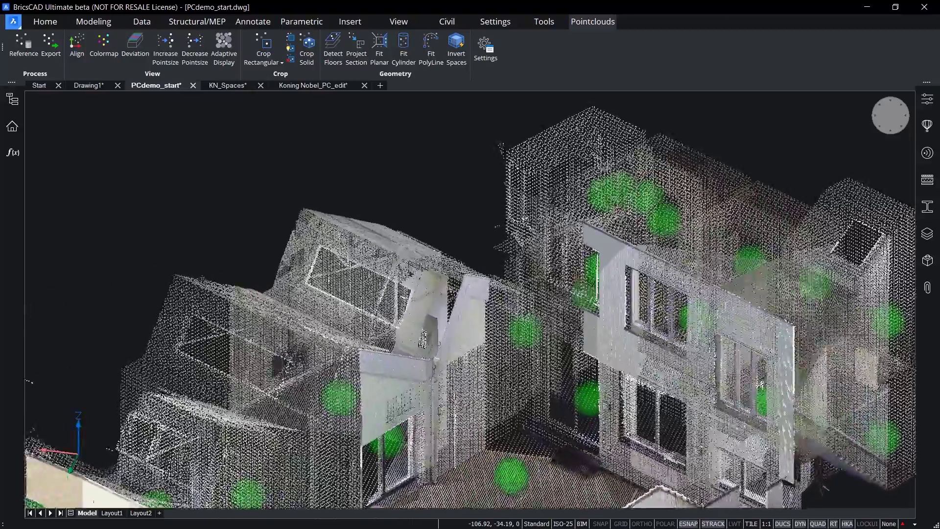
pyautogui.scroll(2, 533, 300)
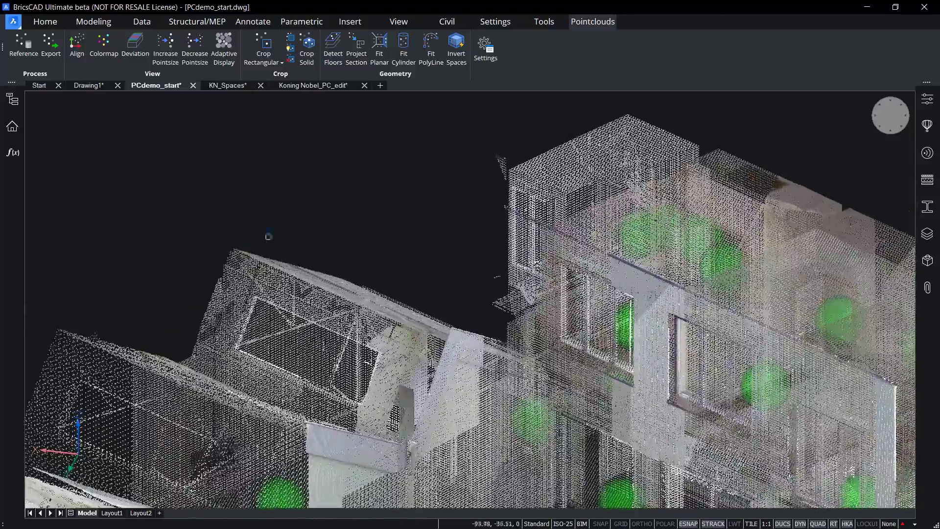
pyautogui.moveTo(316, 228); pyautogui.dragTo(311, 209, button='middle')
pyautogui.scroll(2, 310, 209)
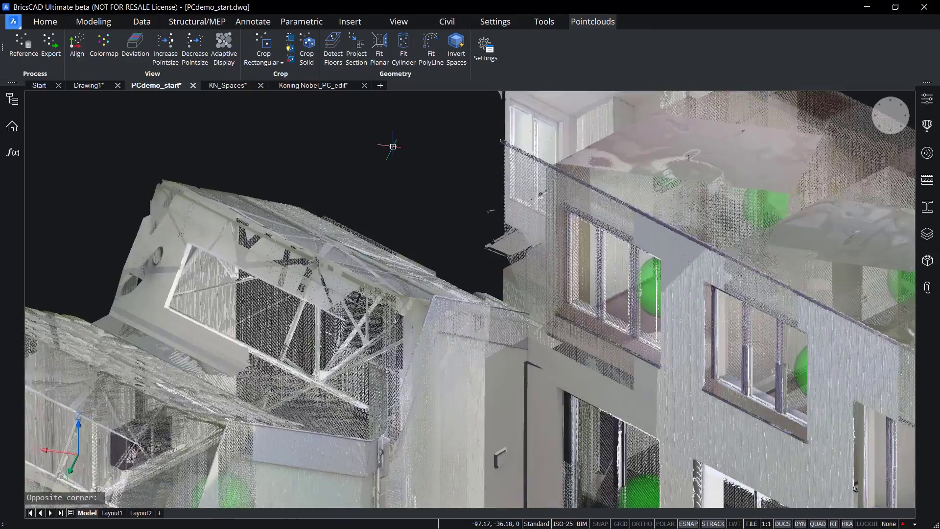
pyautogui.click(389, 147)
pyautogui.click(166, 46)
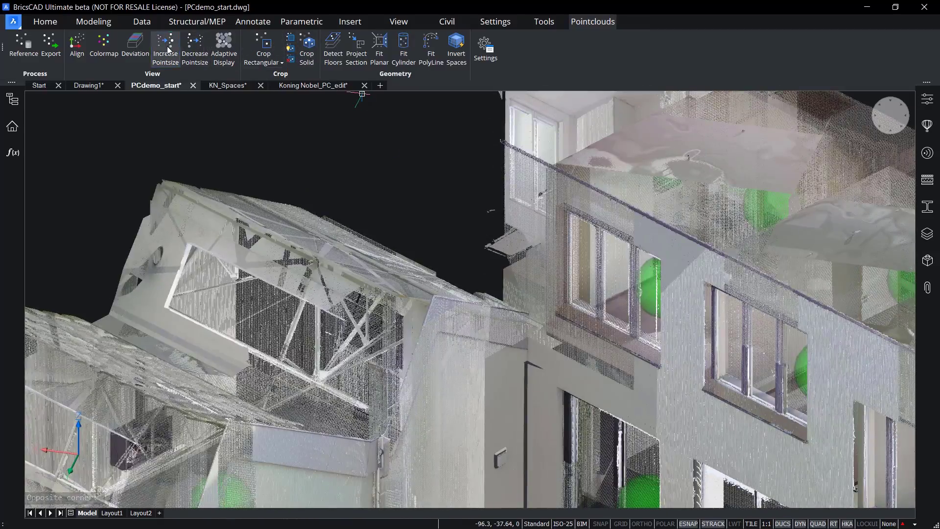
pyautogui.click(167, 49)
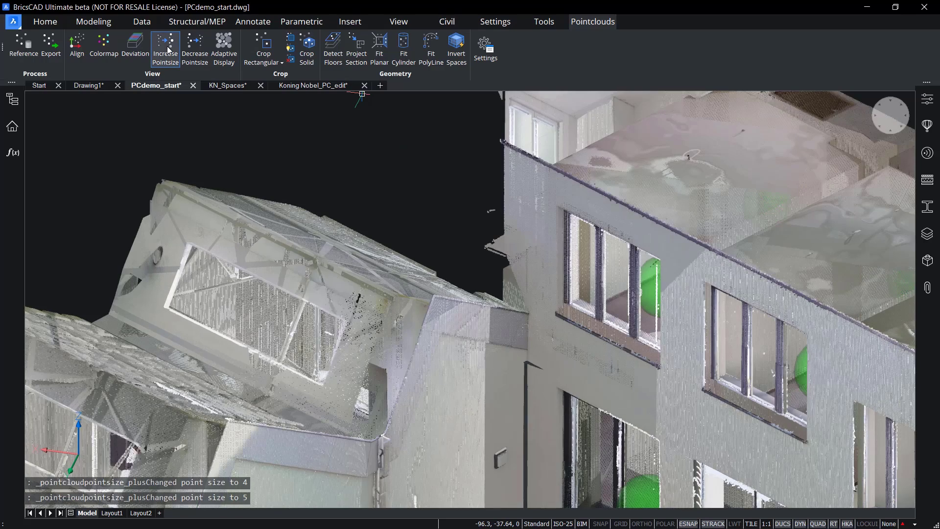
pyautogui.click(167, 49)
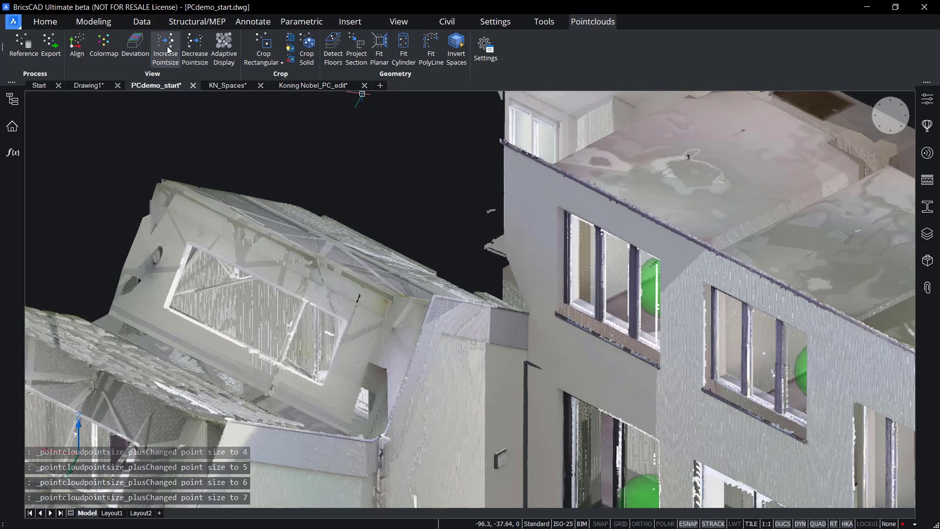
pyautogui.click(167, 49)
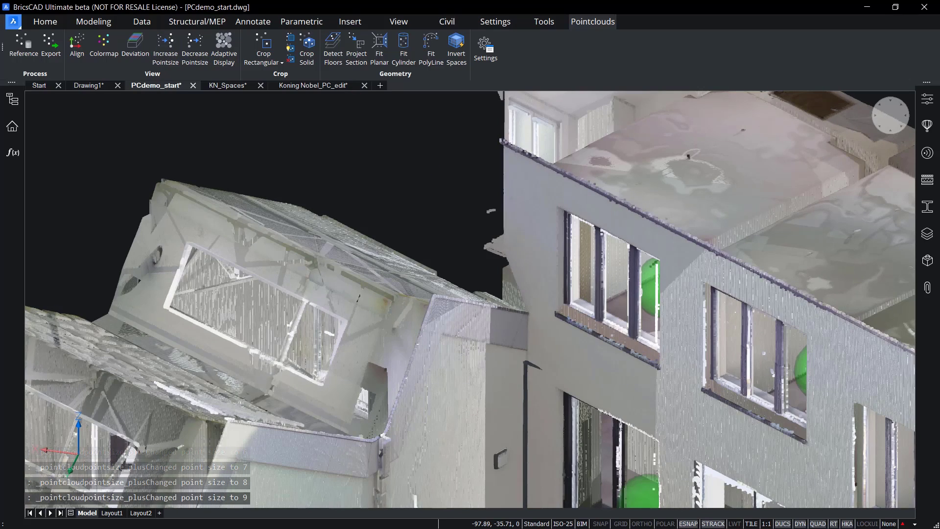
# Decrease the displayed point size of the building scan step by step to 1.
pyautogui.moveTo(417, 181); pyautogui.dragTo(406, 196, button='middle')
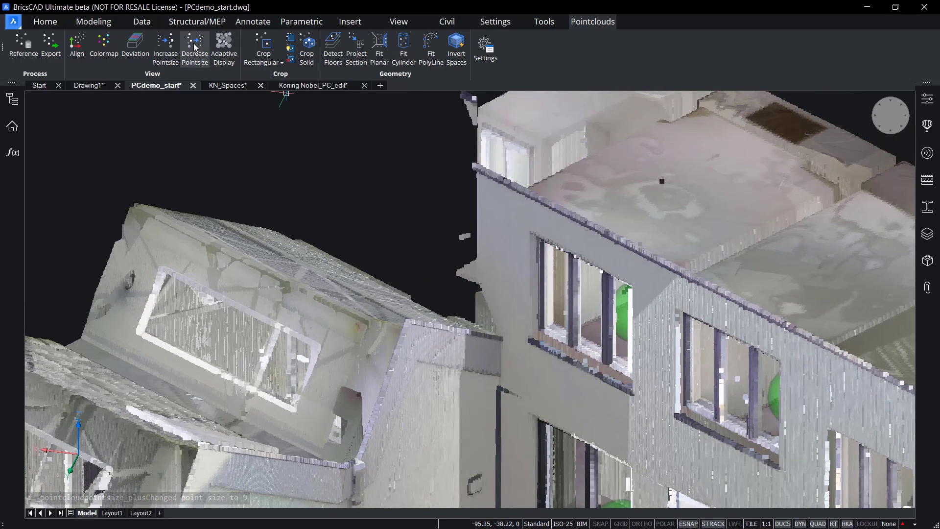
pyautogui.click(195, 47)
pyautogui.click(194, 47)
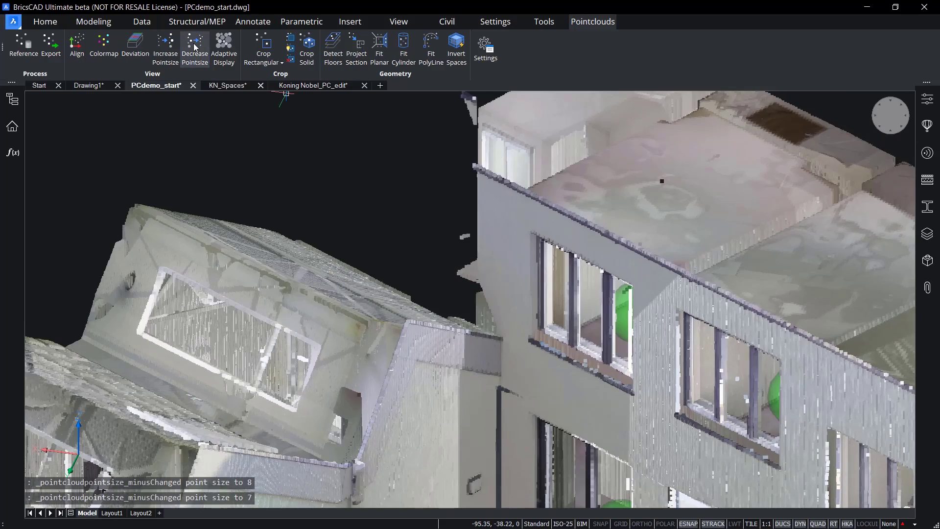
pyautogui.click(194, 47)
pyautogui.click(194, 47)
pyautogui.click(194, 47)
pyautogui.click(194, 47)
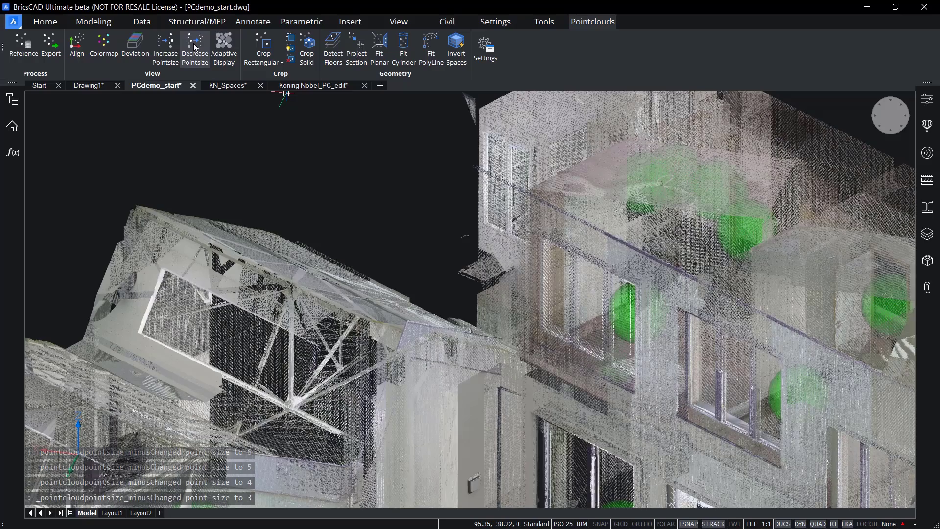
pyautogui.click(194, 47)
pyautogui.click(195, 47)
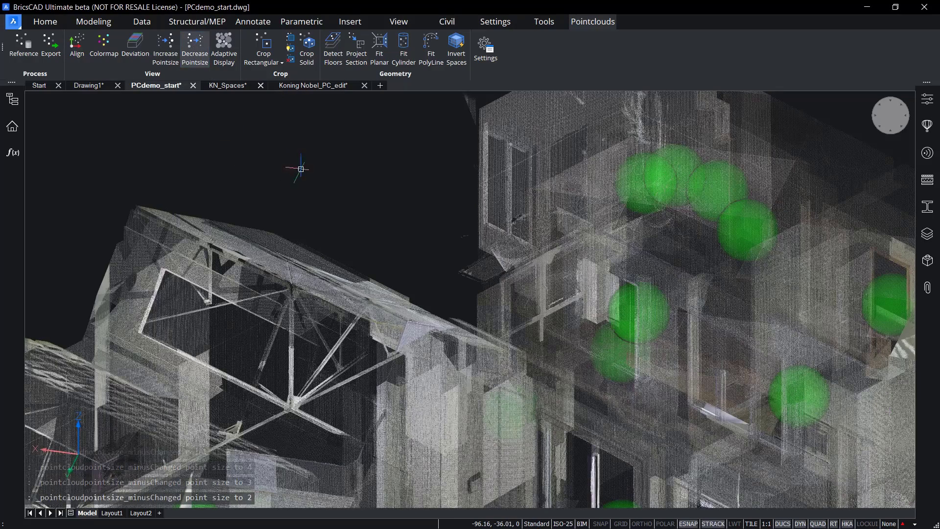
# Increase the displayed point size to 2 and inspect the building facade up close.
pyautogui.scroll(-3, 309, 170)
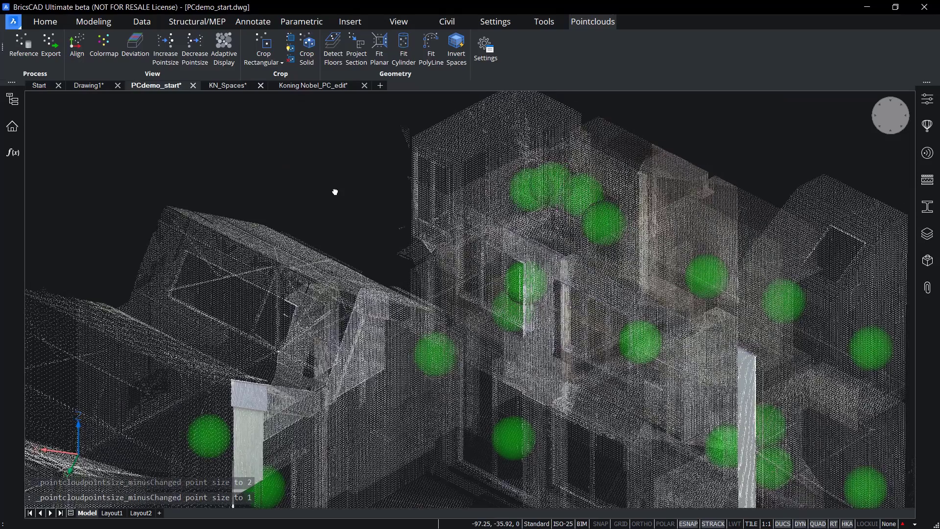
pyautogui.click(166, 47)
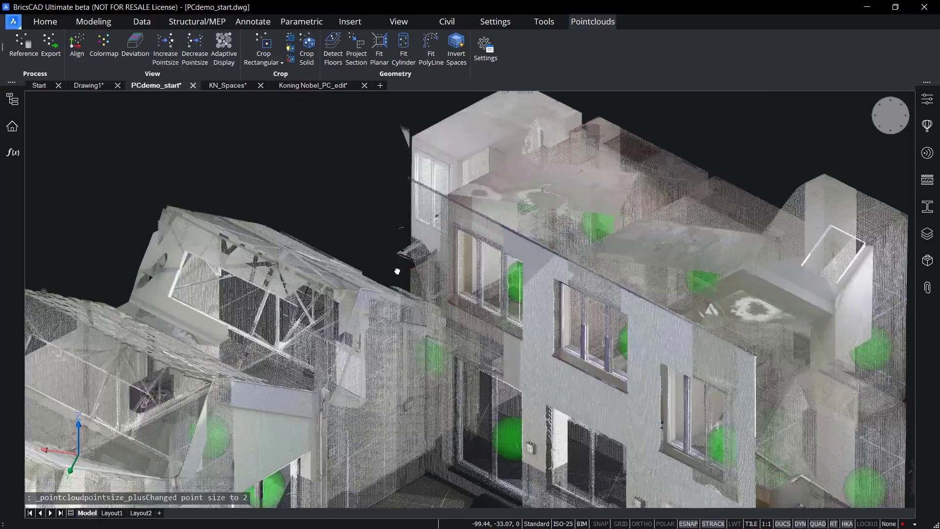
pyautogui.scroll(4, 393, 265)
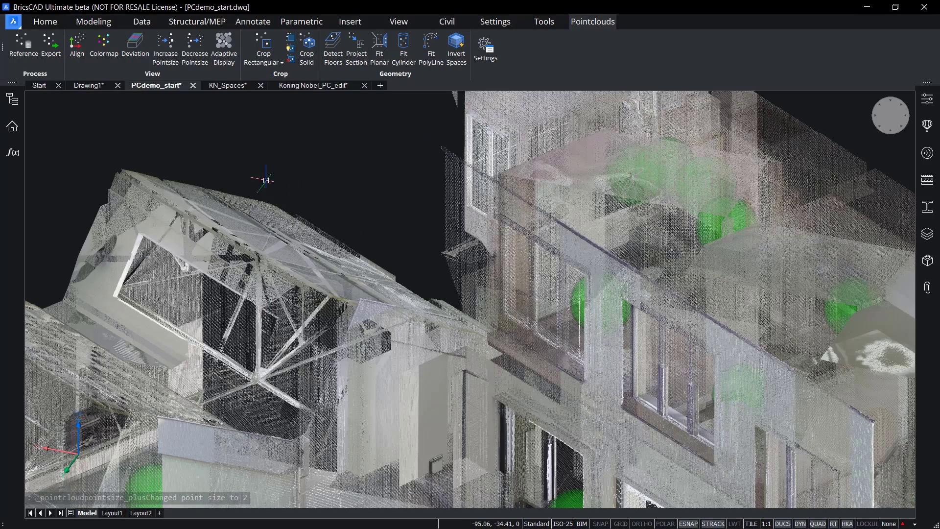
# Turn on adaptive display for the point cloud, undo the recent zooms and inspect the building from another angle.
pyautogui.click(224, 58)
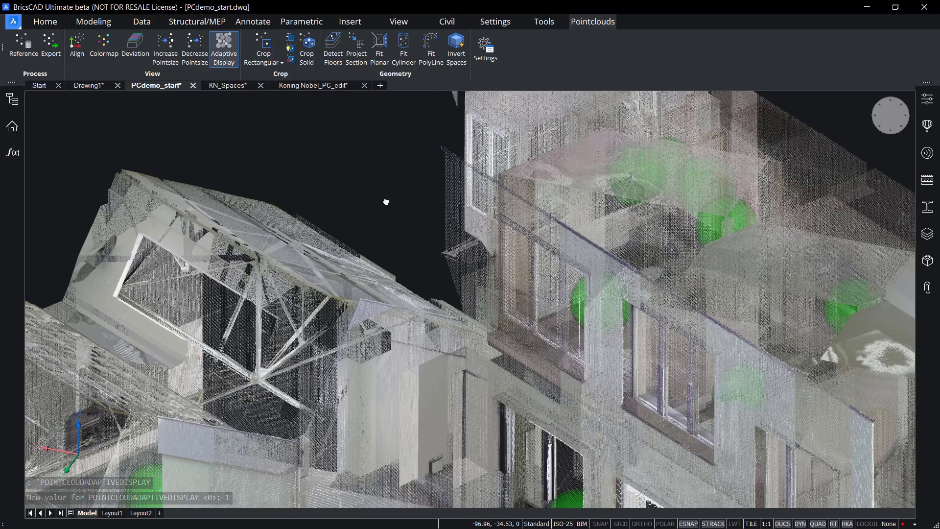
pyautogui.hotkey('ctrl', 'z')
pyautogui.hotkey('ctrl', 'z')
pyautogui.hotkey('ctrl', 'z')
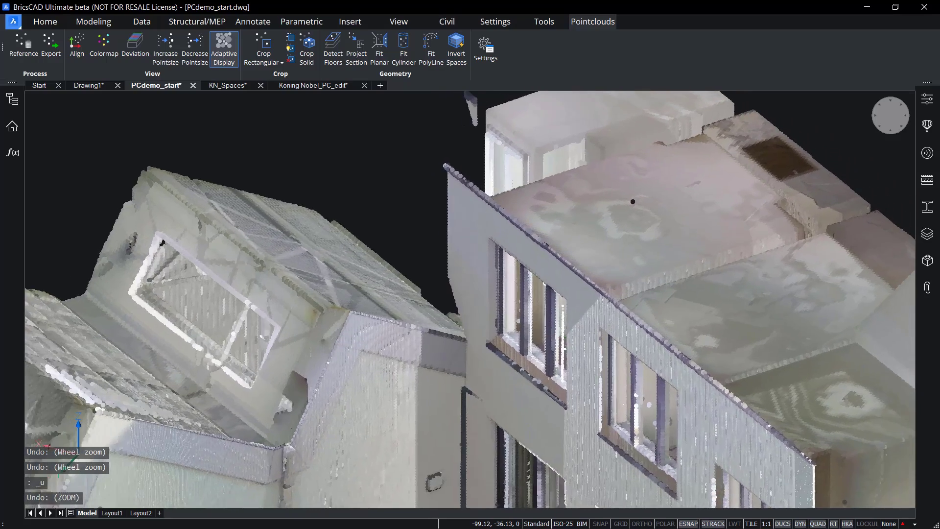
pyautogui.keyDown('shift'); pyautogui.moveTo(342, 196); pyautogui.dragTo(320, 174, button='middle'); pyautogui.keyUp('shift')
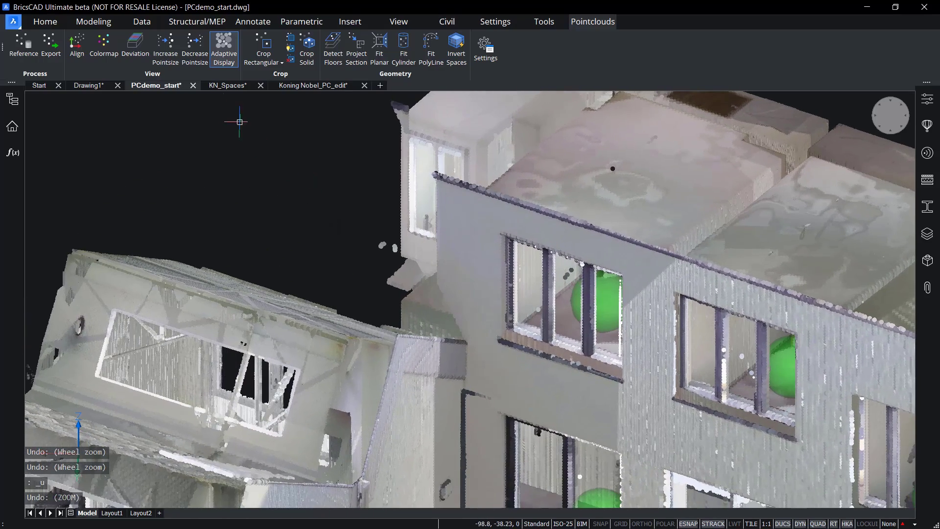
# Increase the point size to 4 with adaptive display on and inspect the roofs and facade.
pyautogui.click(165, 49)
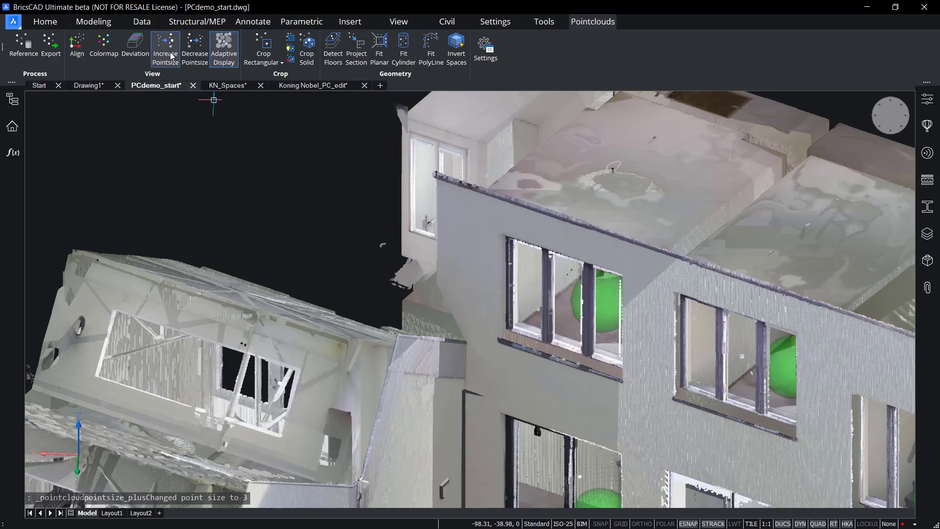
pyautogui.keyDown('shift'); pyautogui.moveTo(276, 231); pyautogui.dragTo(198, 239, button='middle'); pyautogui.keyUp('shift')
pyautogui.keyDown('shift'); pyautogui.moveTo(276, 231); pyautogui.dragTo(234, 115, button='middle'); pyautogui.keyUp('shift')
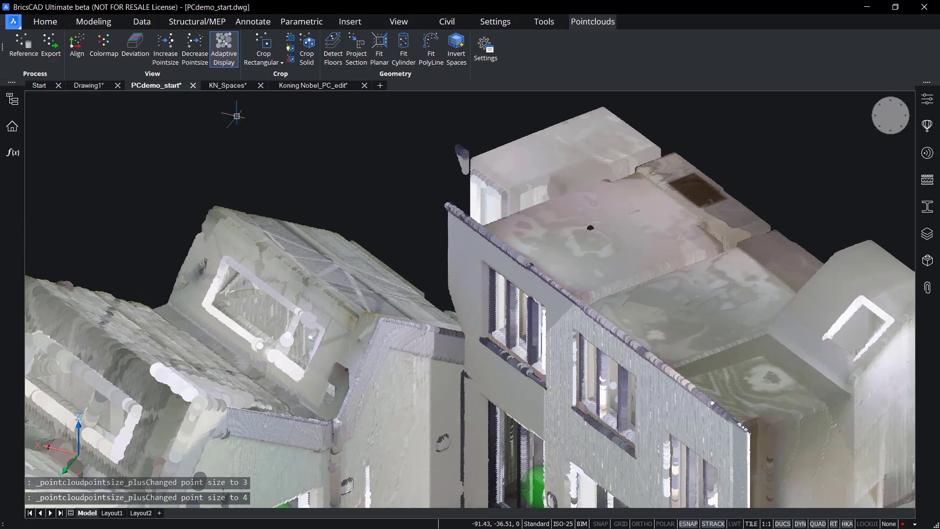
# Decrease the point size to 1, increase it to 2 and inspect the building with adaptive display on.
pyautogui.click(196, 60)
pyautogui.click(196, 59)
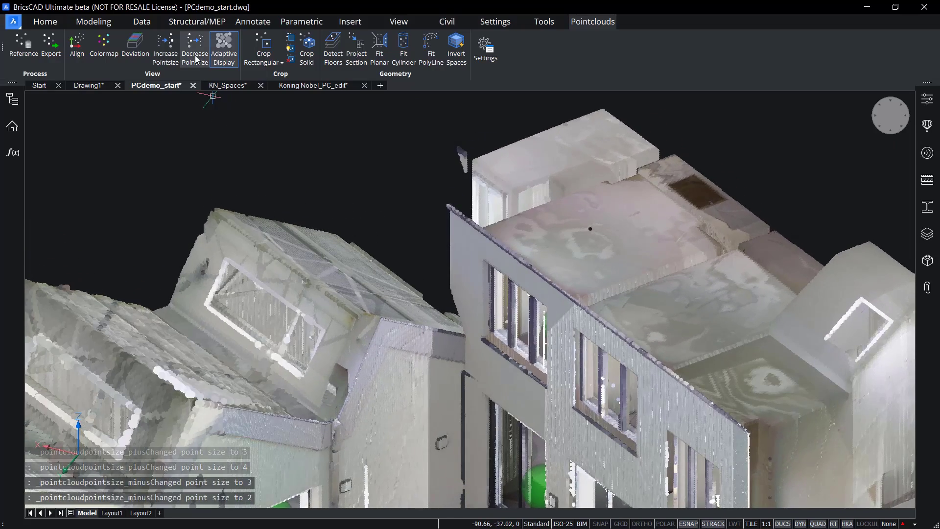
pyautogui.click(195, 59)
pyautogui.click(166, 53)
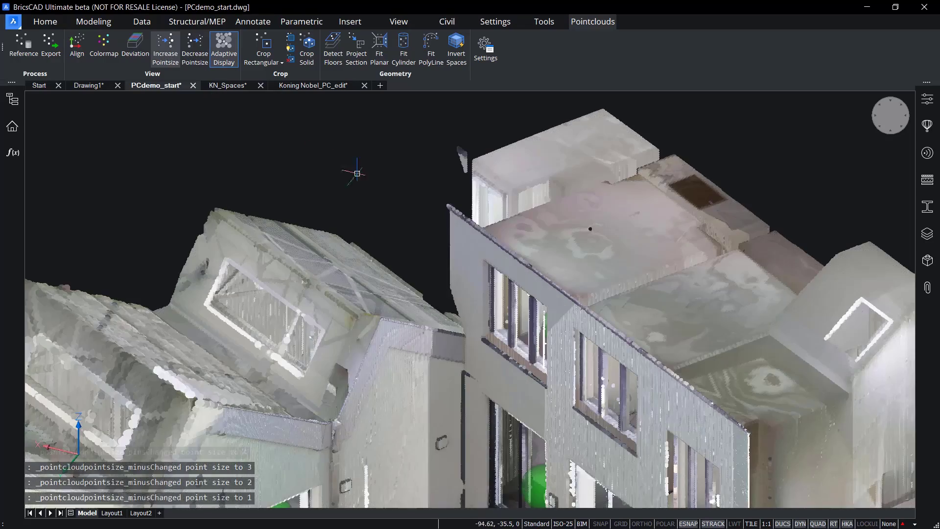
pyautogui.keyDown('shift'); pyautogui.moveTo(589, 225); pyautogui.dragTo(538, 219, button='middle'); pyautogui.keyUp('shift')
pyautogui.scroll(5, 538, 219)
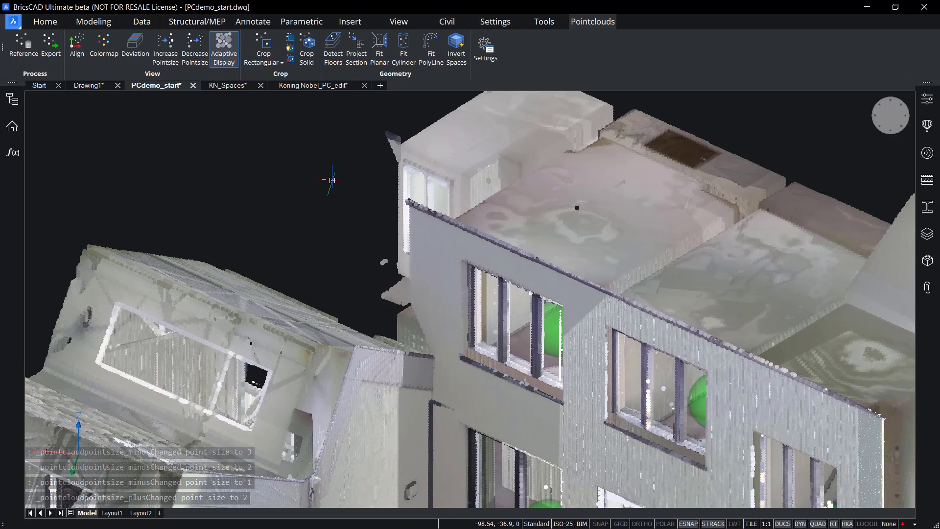
pyautogui.write('ma')
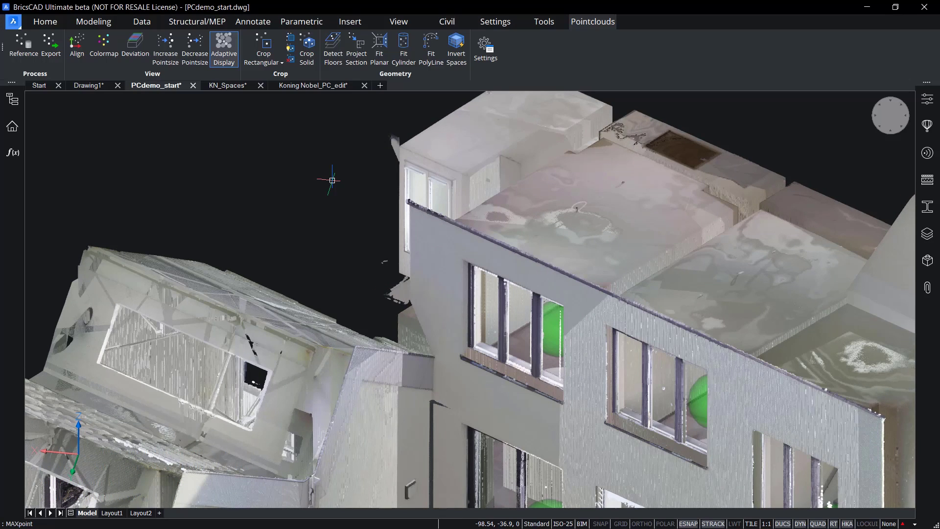
pyautogui.write('xp')
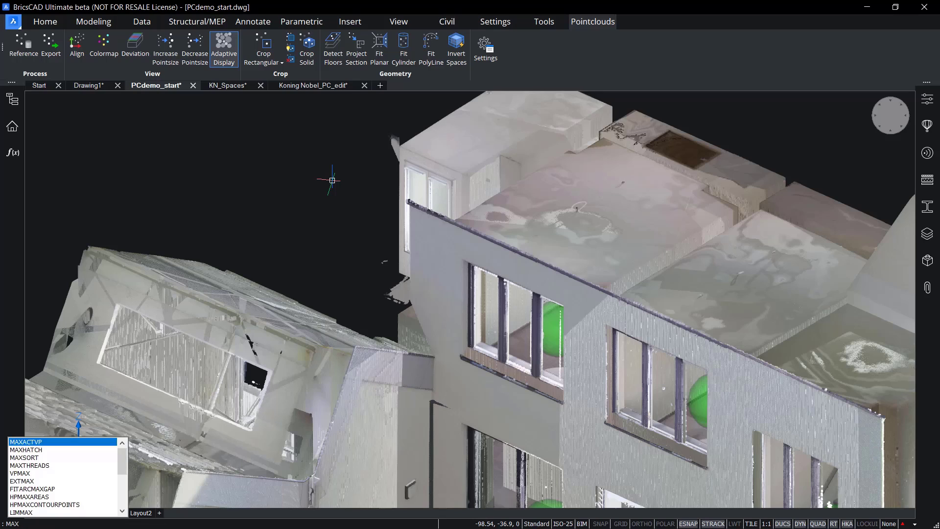
pyautogui.press('Escape')
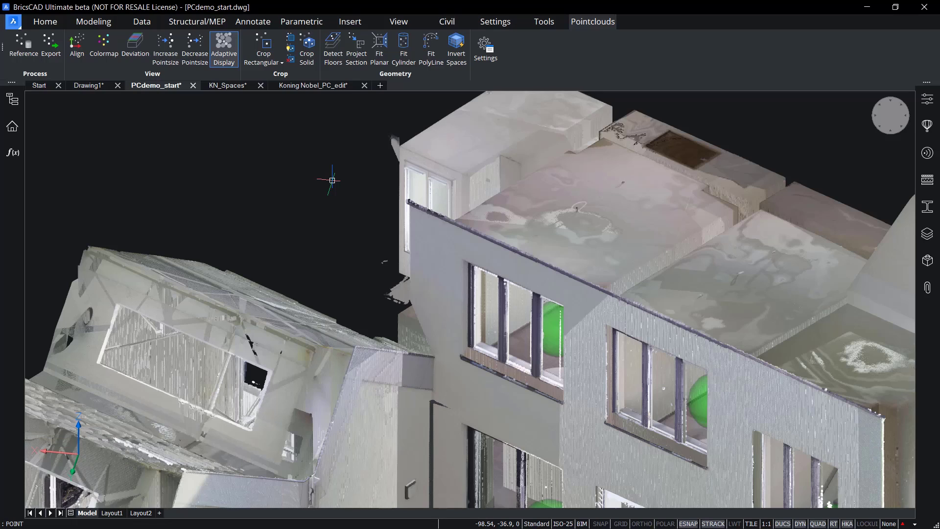
# Set the POINTCLOUDPOINTMAX variable to 500000 to limit the number of displayed points.
pyautogui.write('POINTma')
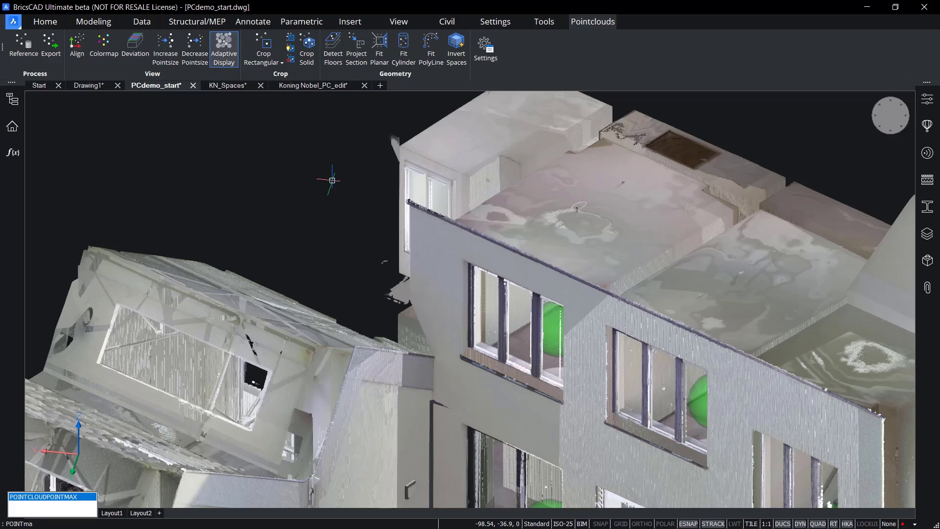
pyautogui.press('Return')
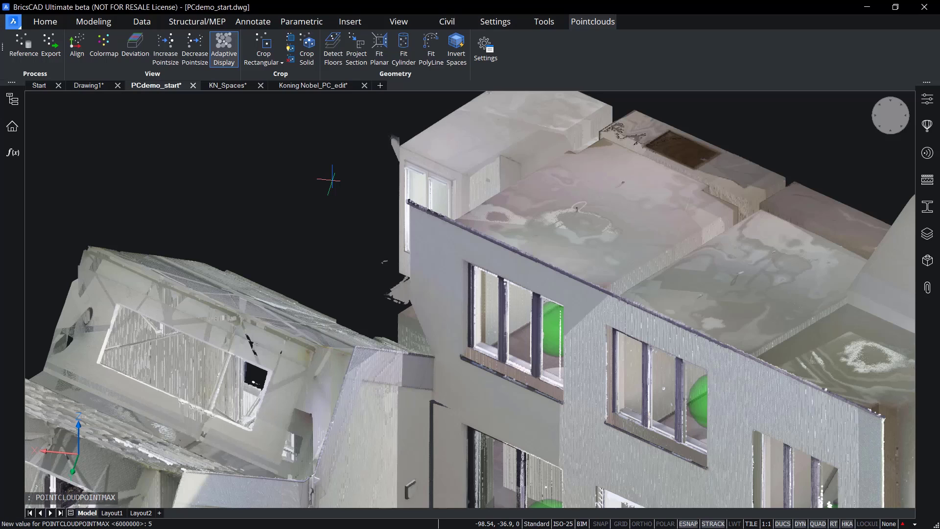
pyautogui.press('Return')
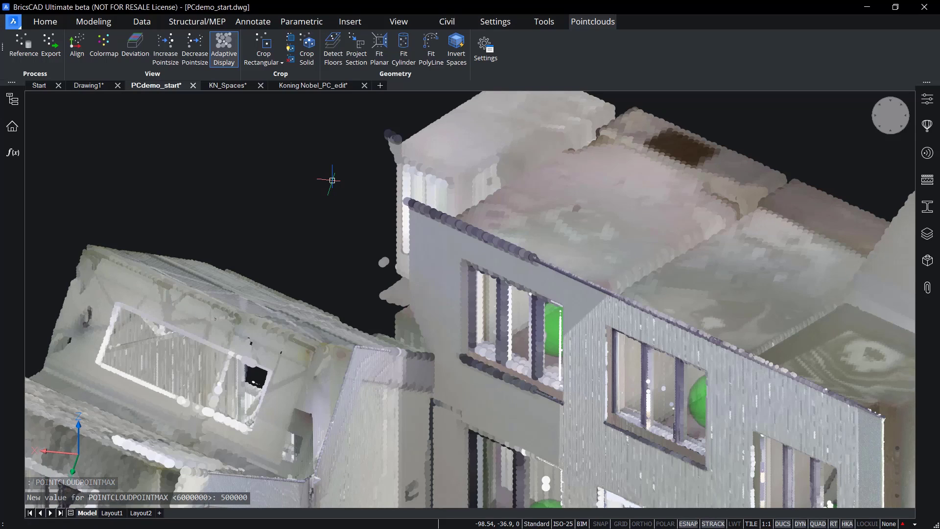
# Set the POINTCLOUDPOINTMAX variable to 6000000 and inspect the building scan.
pyautogui.moveTo(299, 180); pyautogui.dragTo(314, 202, button='middle')
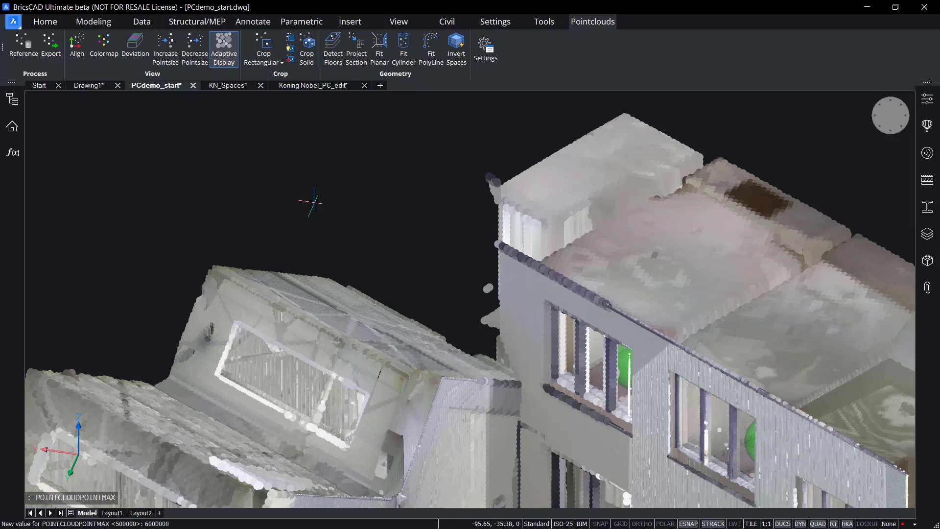
pyautogui.press('Return')
pyautogui.moveTo(655, 255); pyautogui.dragTo(662, 189, button='middle')
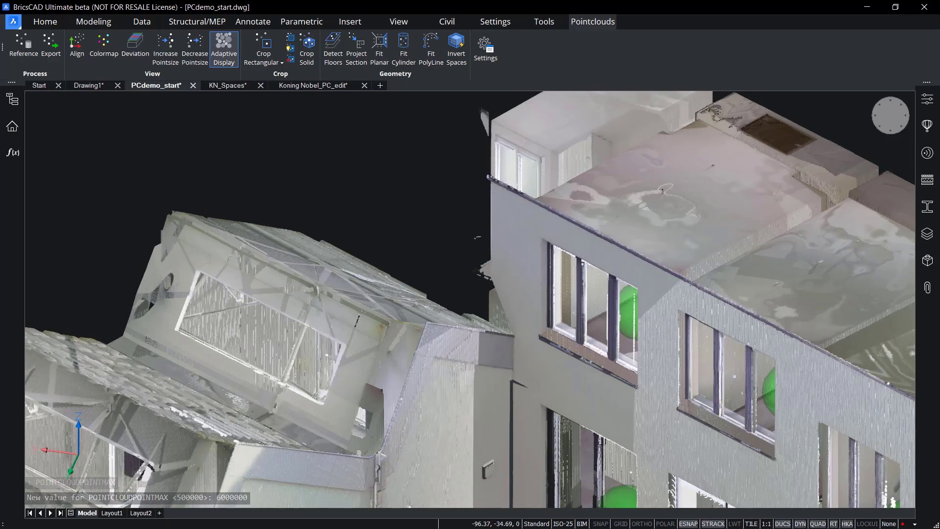
# Inspect the building scan down to the outer wall and check the Pointcloud nearest point option among the entity snaps.
pyautogui.scroll(-5, 403, 152)
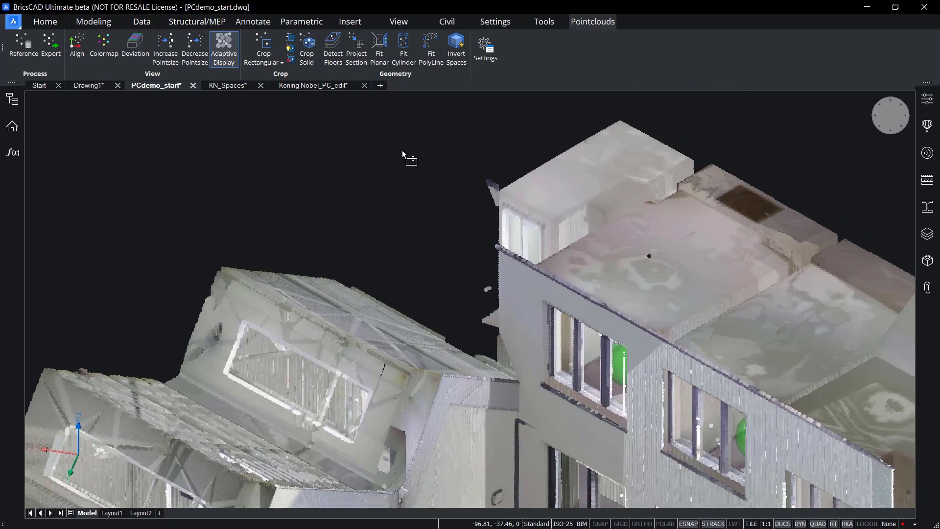
pyautogui.scroll(5, 401, 150)
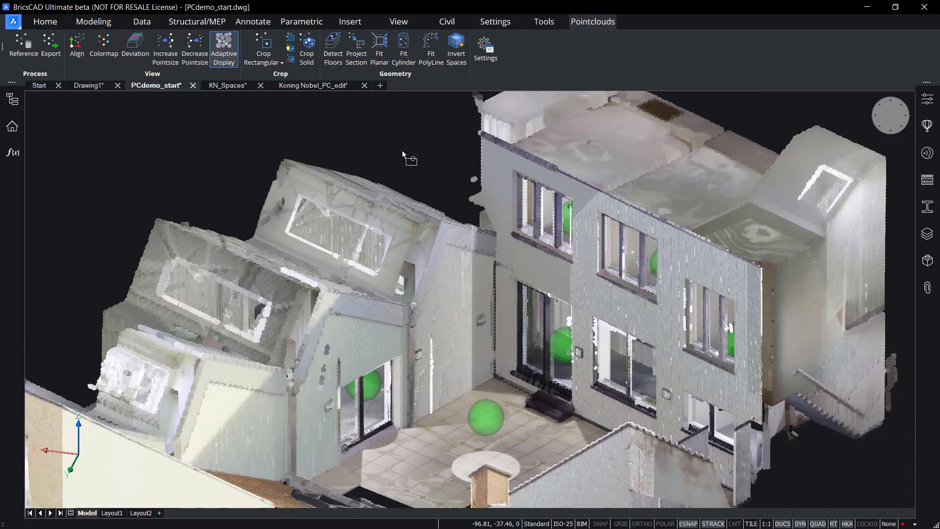
pyautogui.scroll(5, 401, 151)
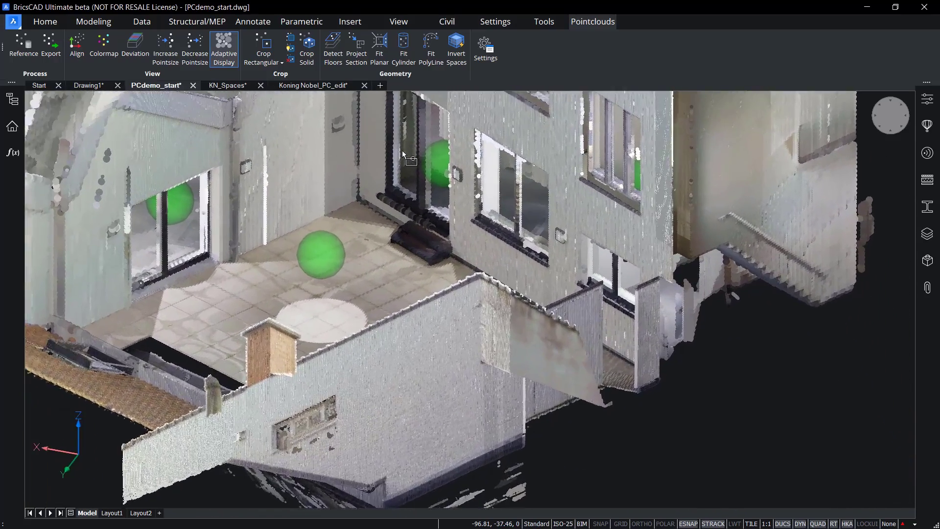
pyautogui.scroll(4, 401, 150)
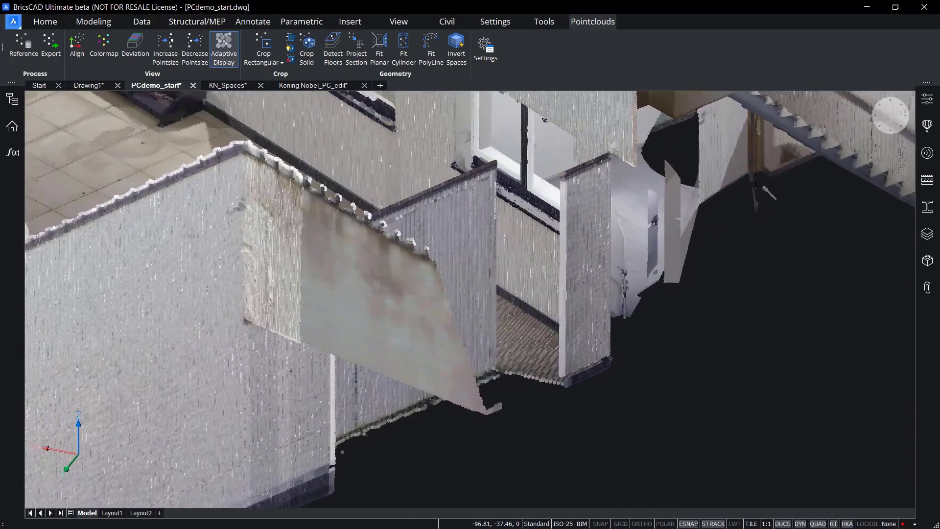
pyautogui.click(826, 482)
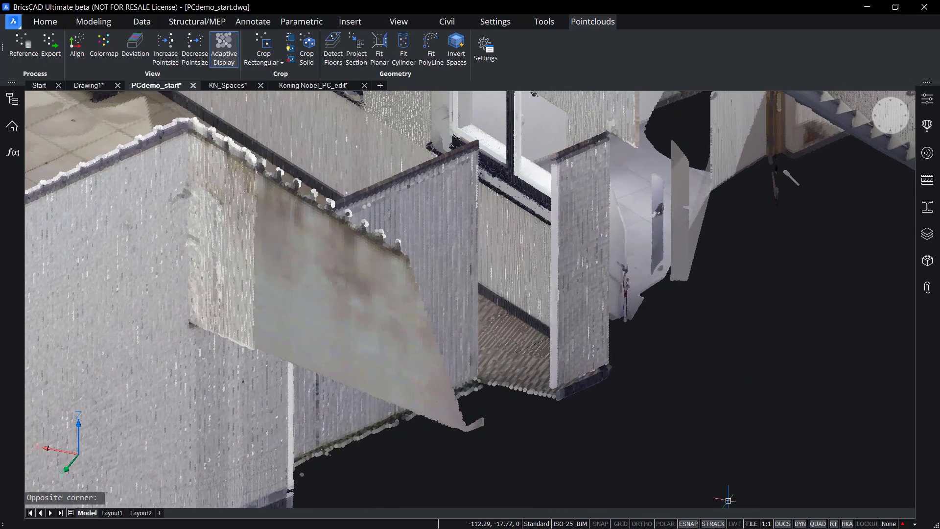
pyautogui.rightClick(695, 524)
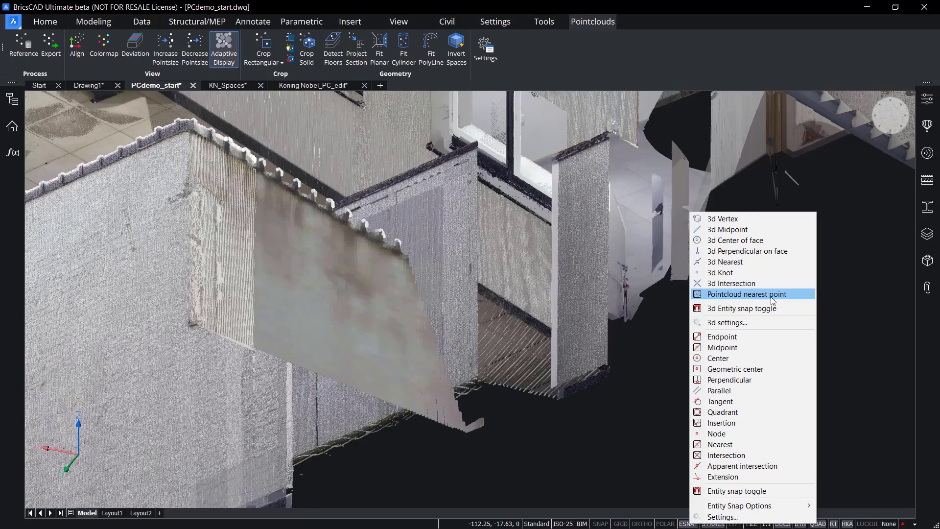
pyautogui.click(678, 415)
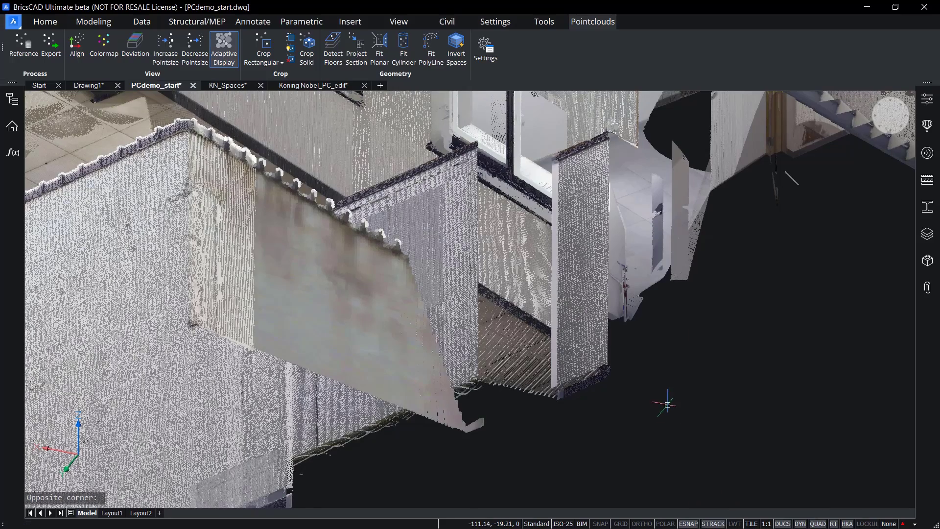
# Move the point cloud from the bottom corner of the narrow outer wall to the origin 0,0,0.
pyautogui.click(566, 351)
pyautogui.press('Return')
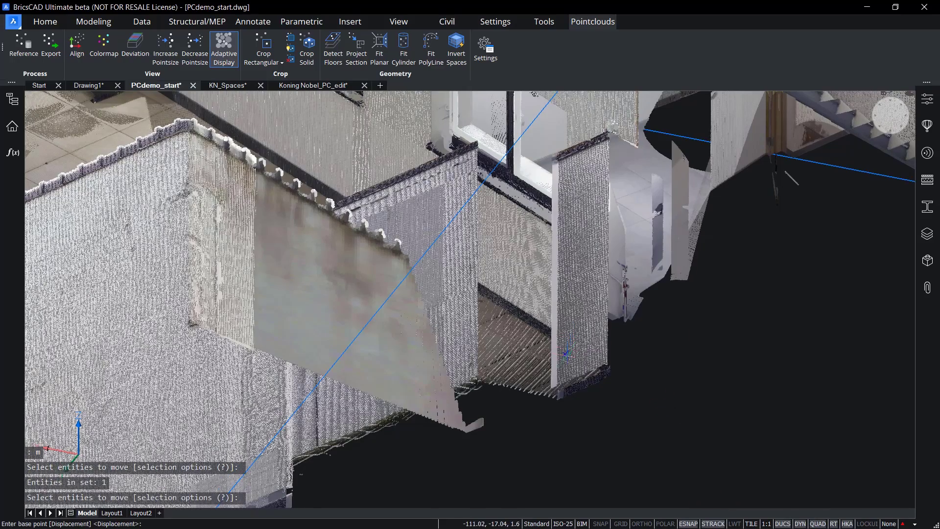
pyautogui.scroll(5, 554, 378)
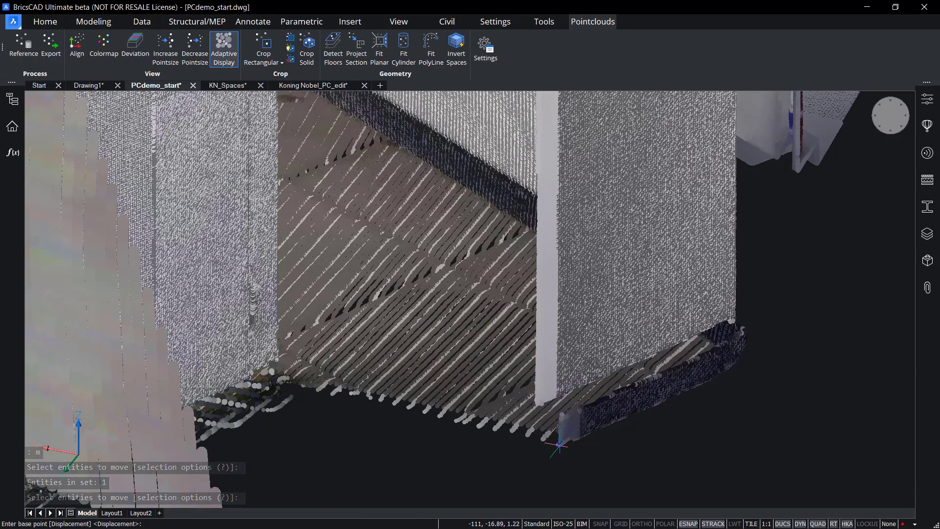
pyautogui.click(558, 445)
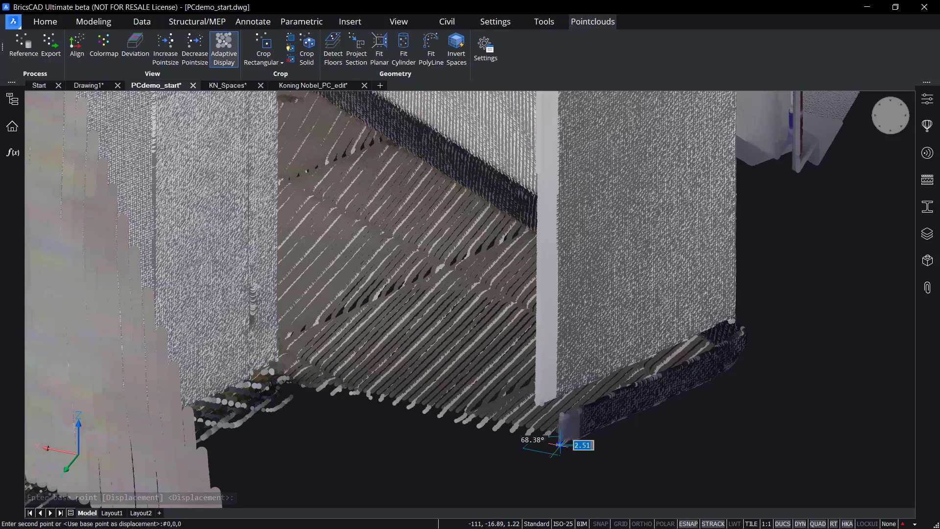
pyautogui.press('Return')
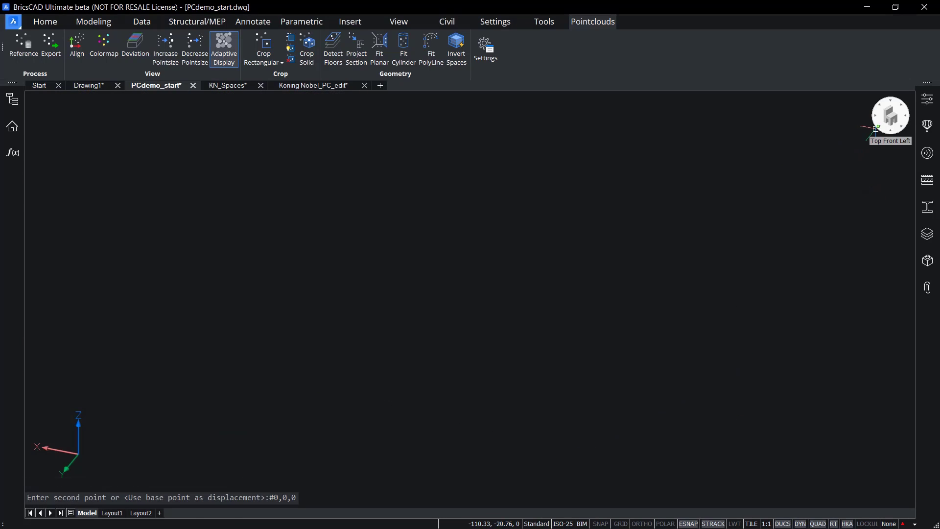
# Bring the moved point cloud back into view and show it from the top with nothing selected.
pyautogui.click(875, 128)
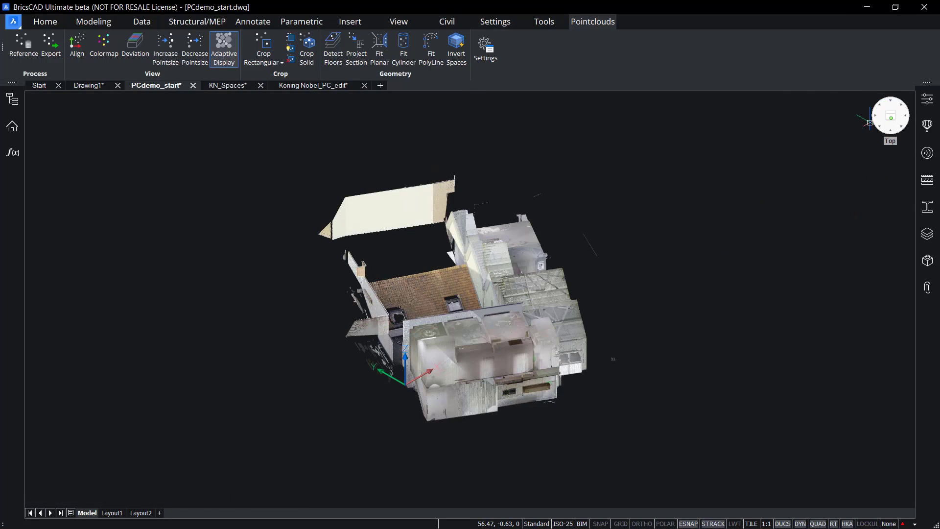
pyautogui.click(890, 117)
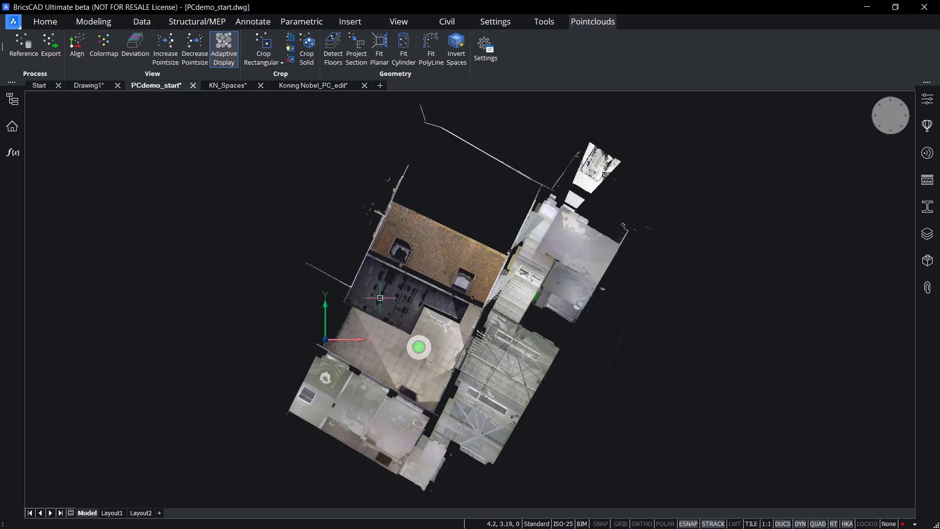
pyautogui.moveTo(438, 409)
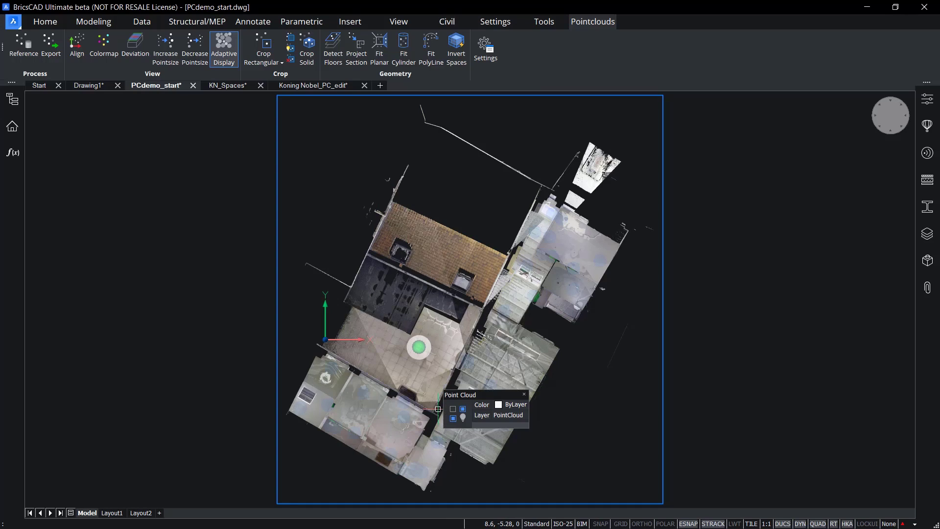
pyautogui.press('Escape')
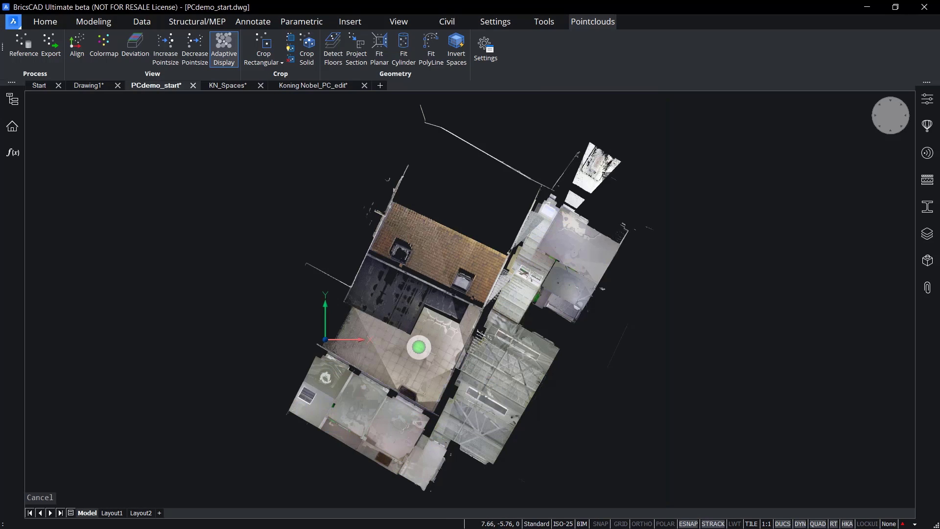
# Try rotating the point cloud freehand with the manipulator near the courtyard's lower edge, and undo the rotation.
pyautogui.click(426, 415)
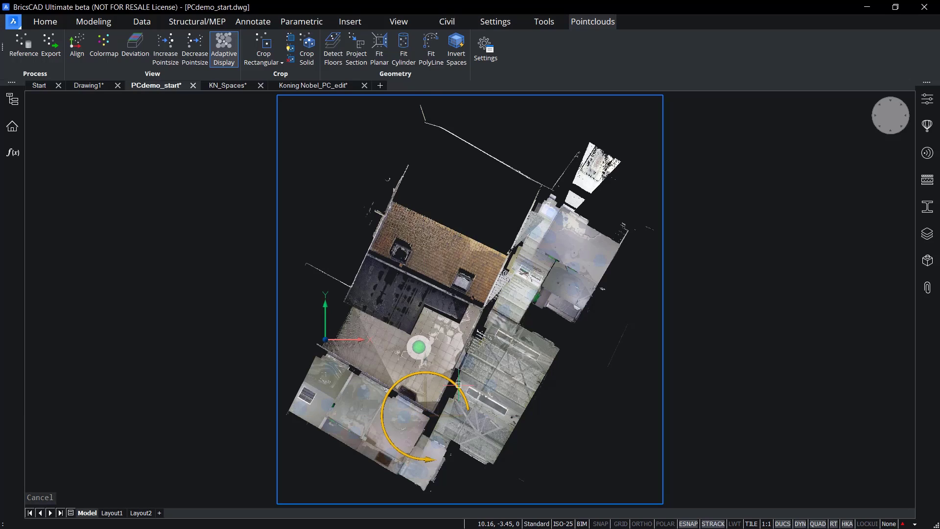
pyautogui.click(455, 388)
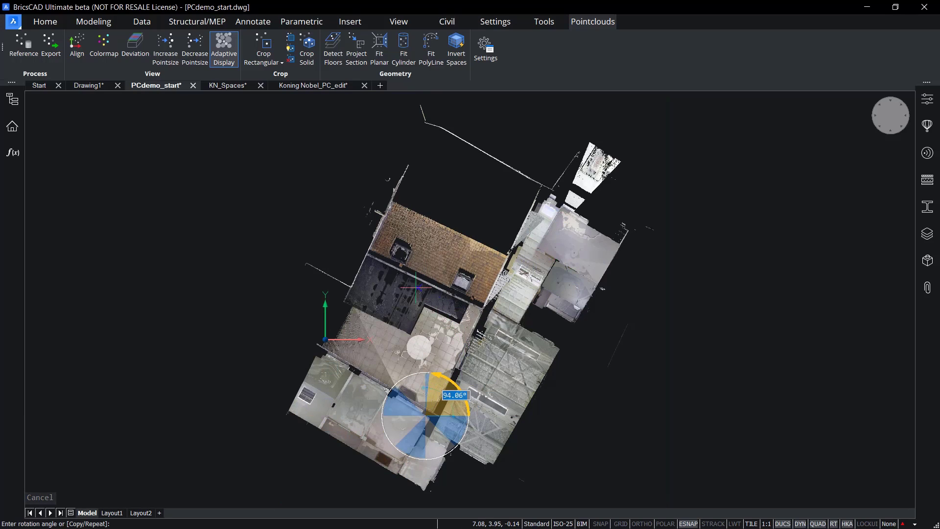
pyautogui.click(332, 305)
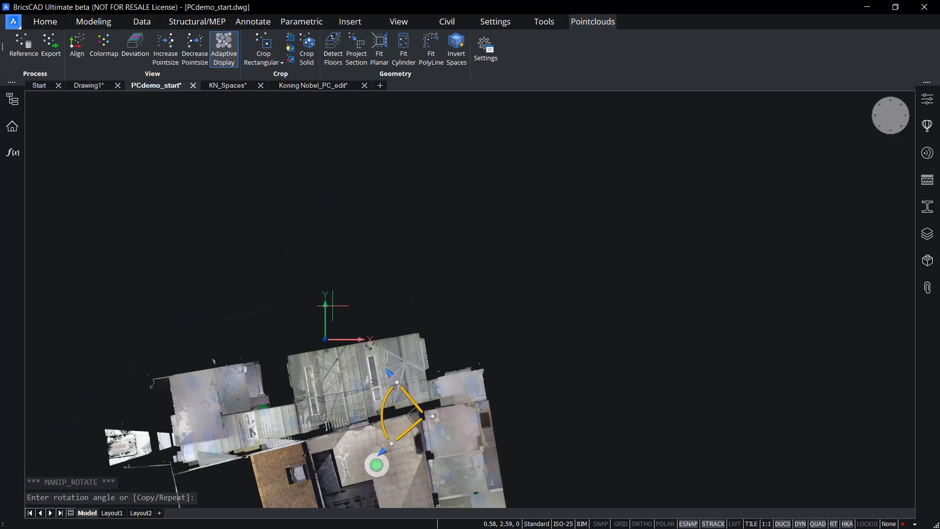
pyautogui.hotkey('ctrl', 'z')
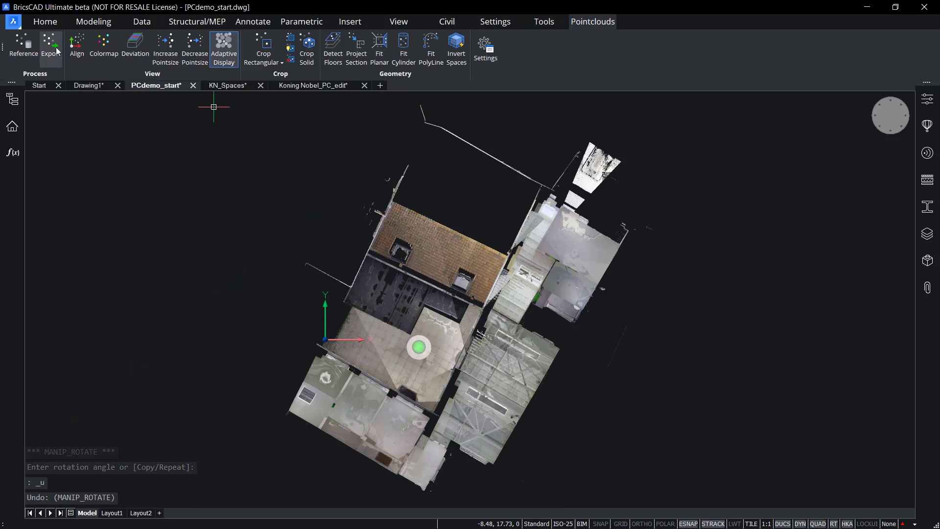
# Align the full point cloud with the coordinate axes using the Full option.
pyautogui.click(77, 44)
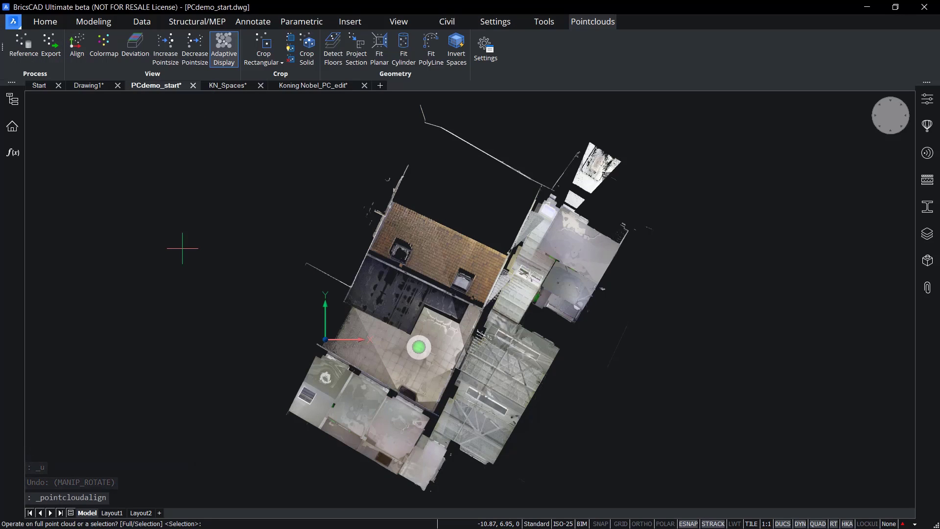
pyautogui.write('f')
pyautogui.press('Return')
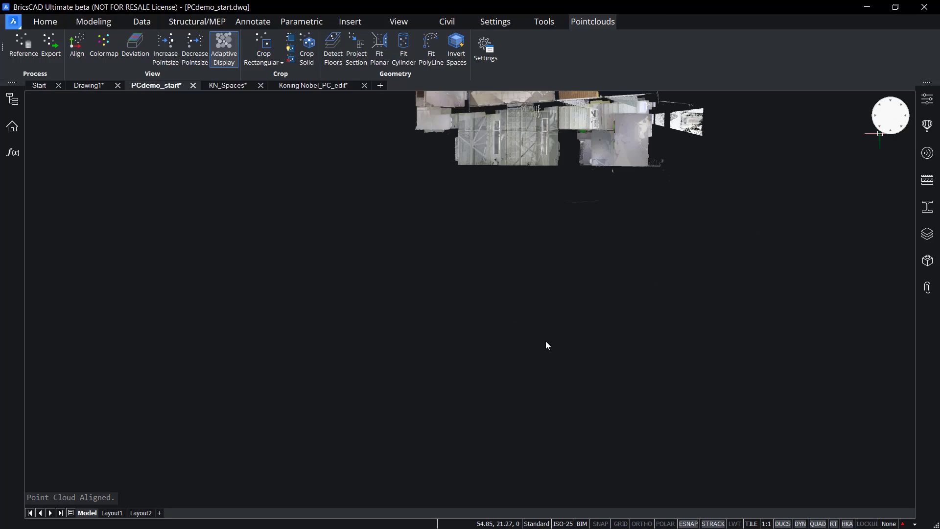
pyautogui.moveTo(538, 265); pyautogui.dragTo(542, 277, button='middle')
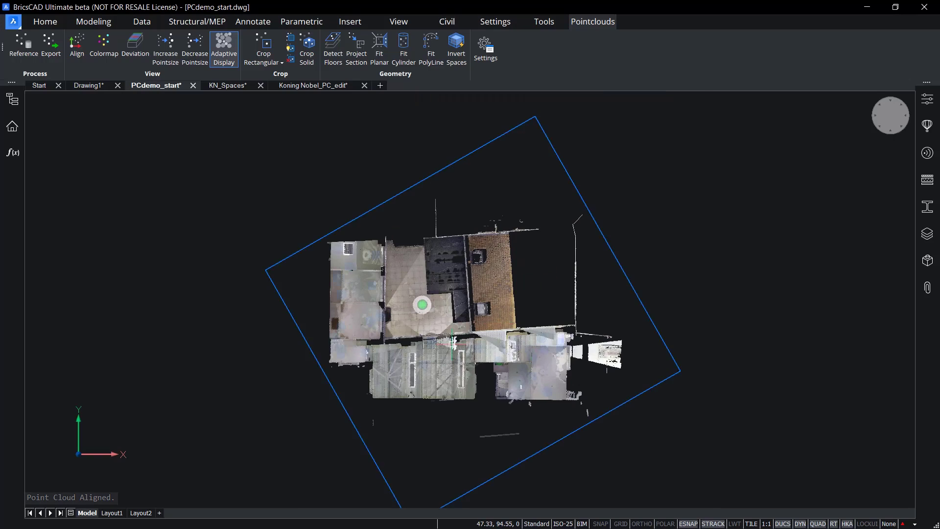
pyautogui.scroll(3, 441, 293)
pyautogui.moveTo(430, 286); pyautogui.dragTo(447, 312, button='middle')
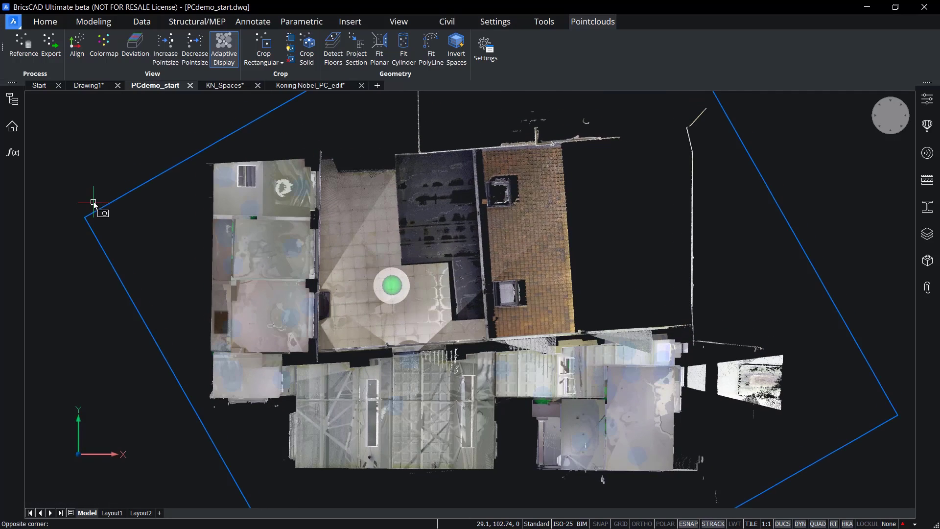
# Crop the point cloud with a rectangle over the area beyond the tiled roof, keeping the points outside it.
pyautogui.click(93, 201)
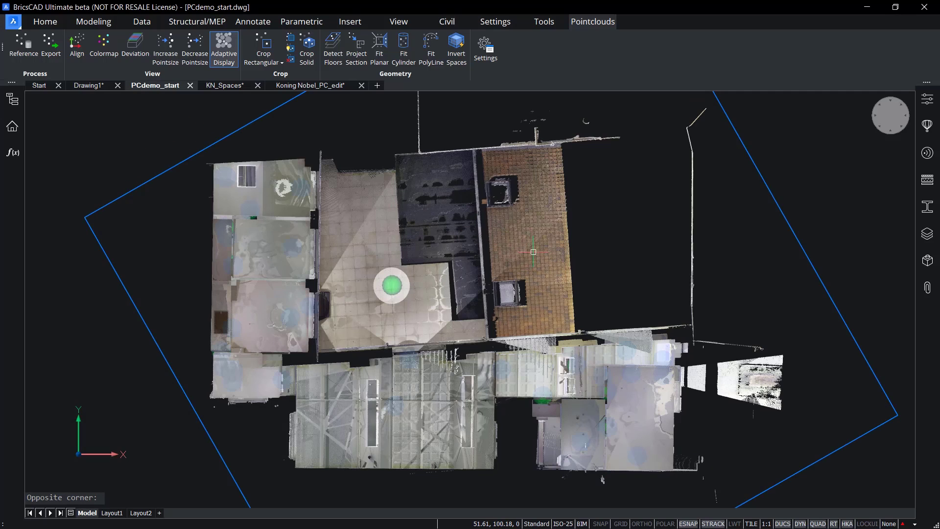
pyautogui.moveTo(533, 252)
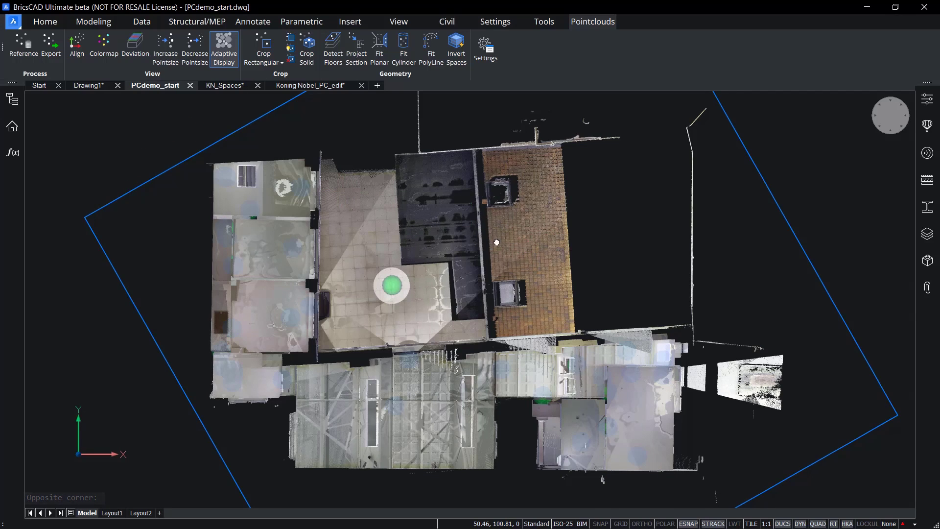
pyautogui.moveTo(575, 254); pyautogui.dragTo(352, 227, button='middle')
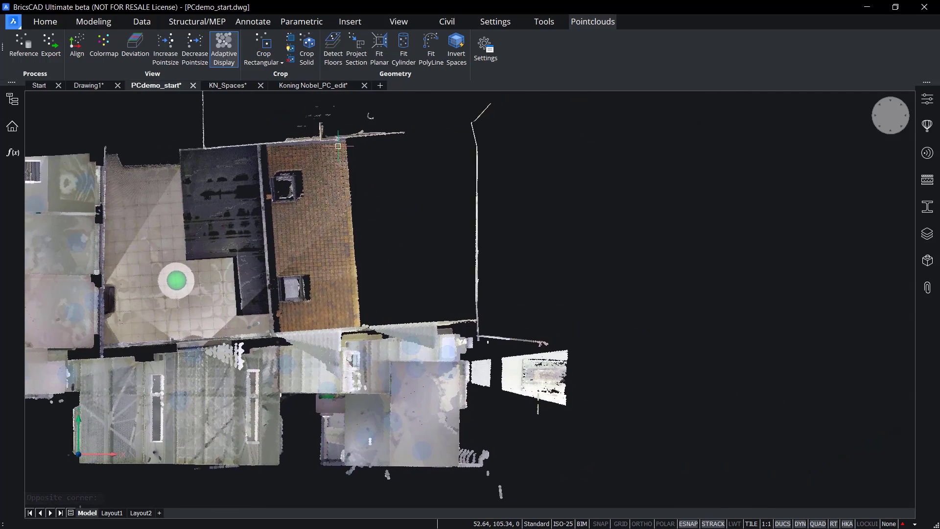
pyautogui.click(264, 63)
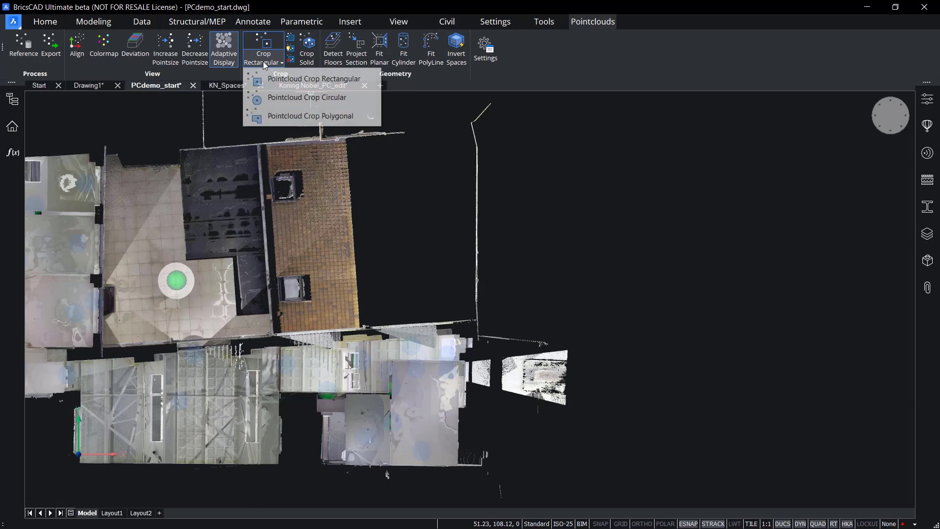
pyautogui.click(290, 81)
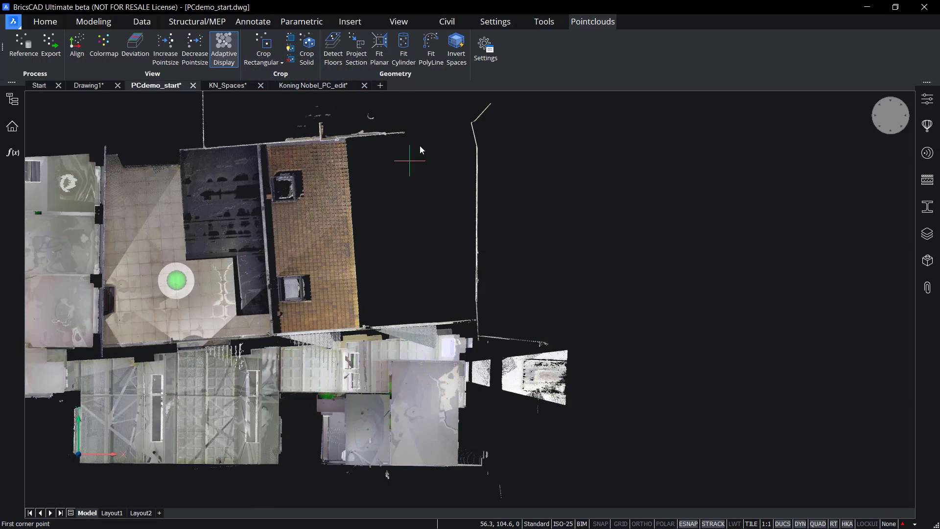
pyautogui.click(395, 106)
pyautogui.click(663, 435)
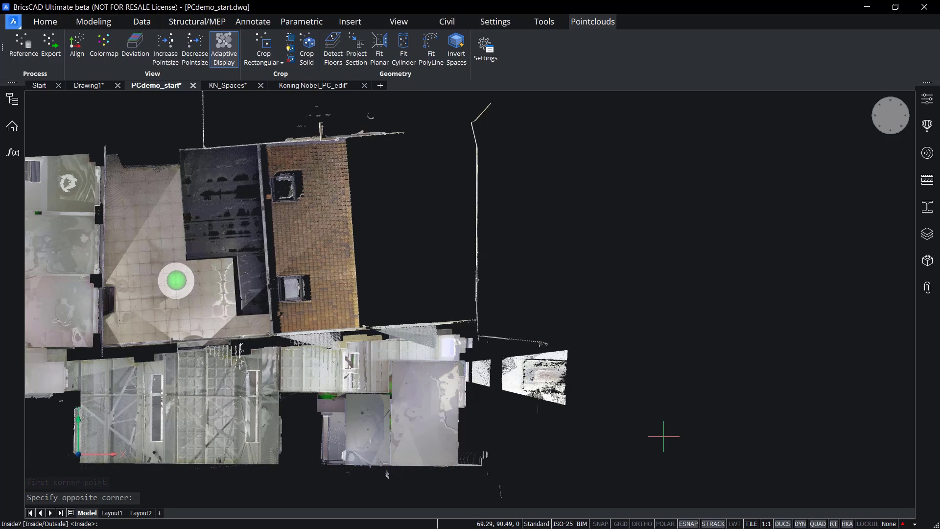
pyautogui.write('o')
pyautogui.press('Return')
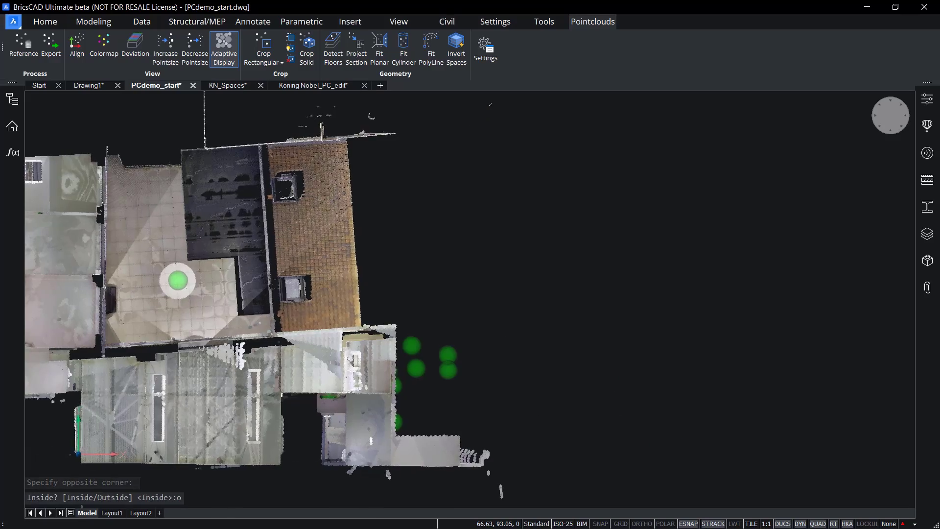
# Crop the point cloud in a 3D view with a rectangle around the cut-open rooms and adjoining gable, keeping the points inside.
pyautogui.keyDown('shift'); pyautogui.moveTo(539, 352); pyautogui.dragTo(438, 274, button='middle'); pyautogui.keyUp('shift')
pyautogui.keyDown('shift'); pyautogui.moveTo(600, 264); pyautogui.dragTo(527, 388, button='middle'); pyautogui.keyUp('shift')
pyautogui.scroll(5, 434, 394)
pyautogui.scroll(5, 526, 388)
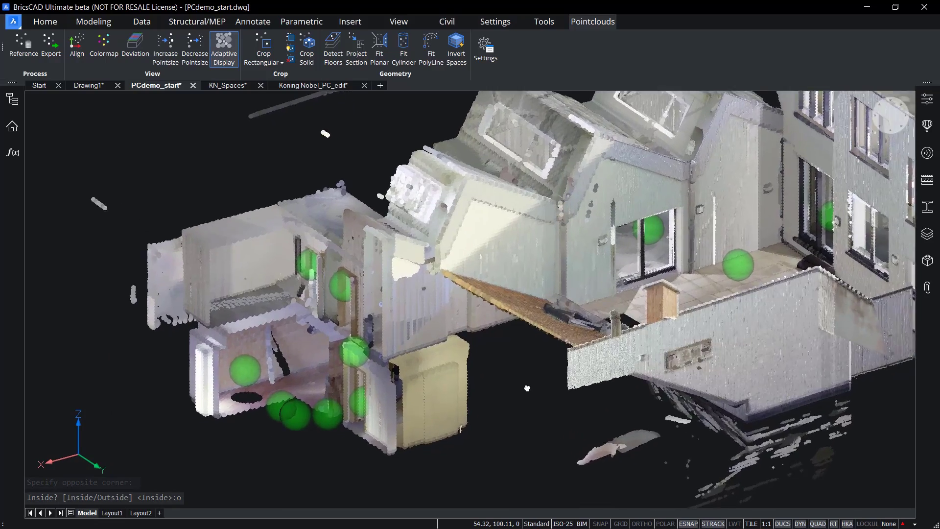
pyautogui.scroll(5, 527, 389)
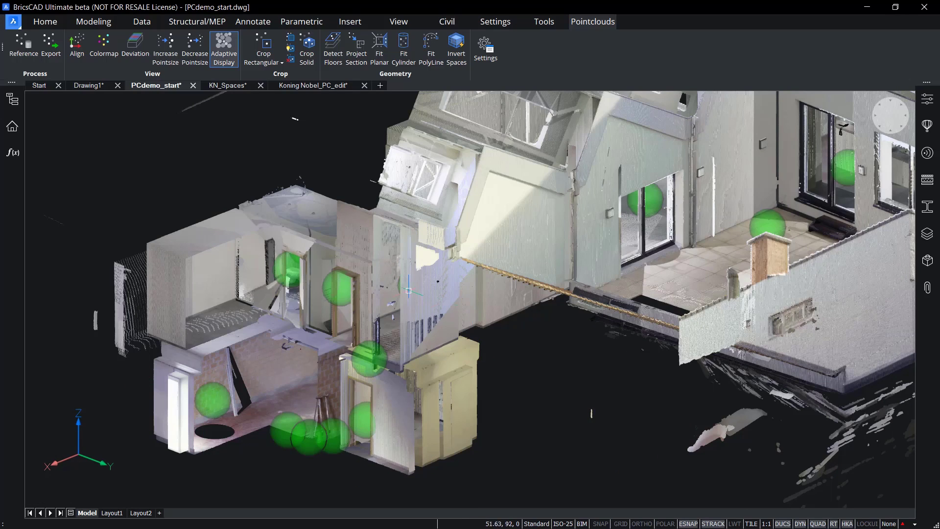
pyautogui.click(264, 47)
pyautogui.click(84, 132)
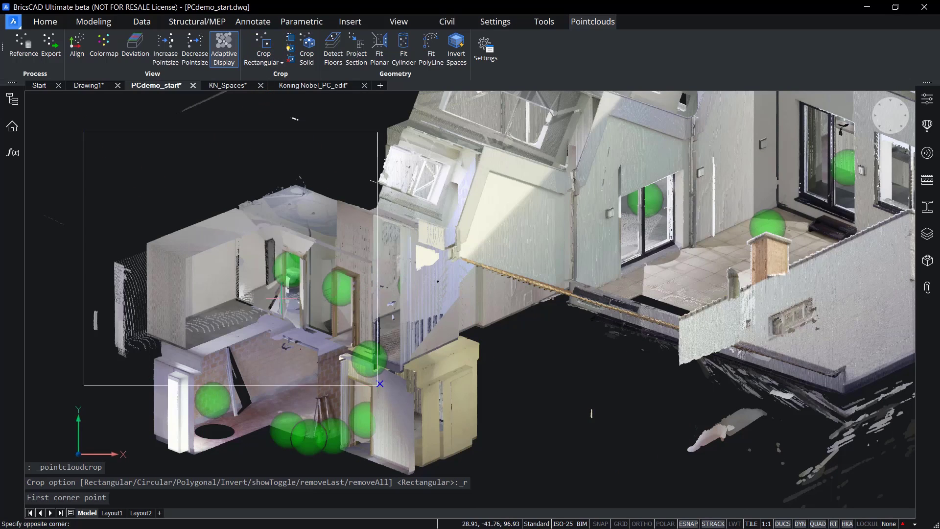
pyautogui.click(537, 494)
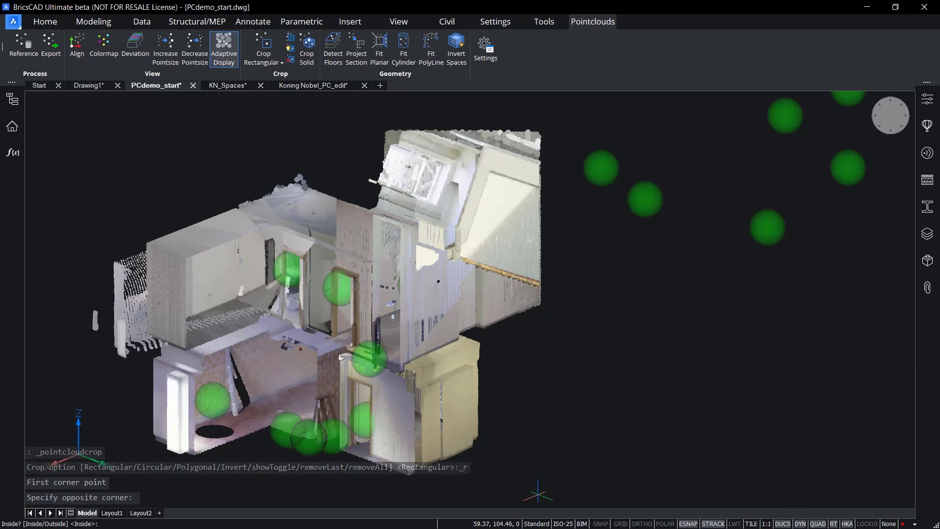
pyautogui.keyDown('shift'); pyautogui.moveTo(543, 364); pyautogui.dragTo(235, 345, button='middle'); pyautogui.keyUp('shift')
pyautogui.keyDown('shift'); pyautogui.moveTo(546, 344); pyautogui.dragTo(548, 344, button='middle'); pyautogui.keyUp('shift')
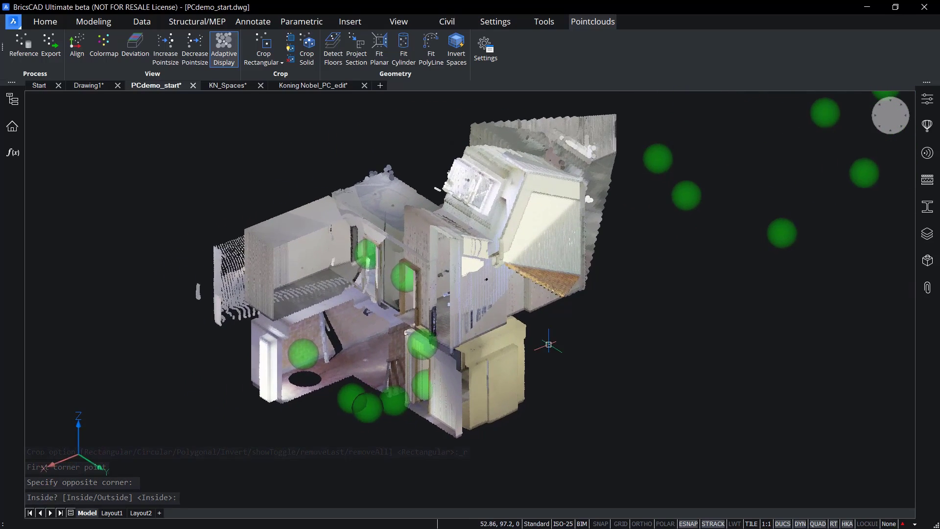
# Remove all existing crops from the point cloud so that the full scan can be cropped again.
pyautogui.click(291, 59)
pyautogui.click(291, 62)
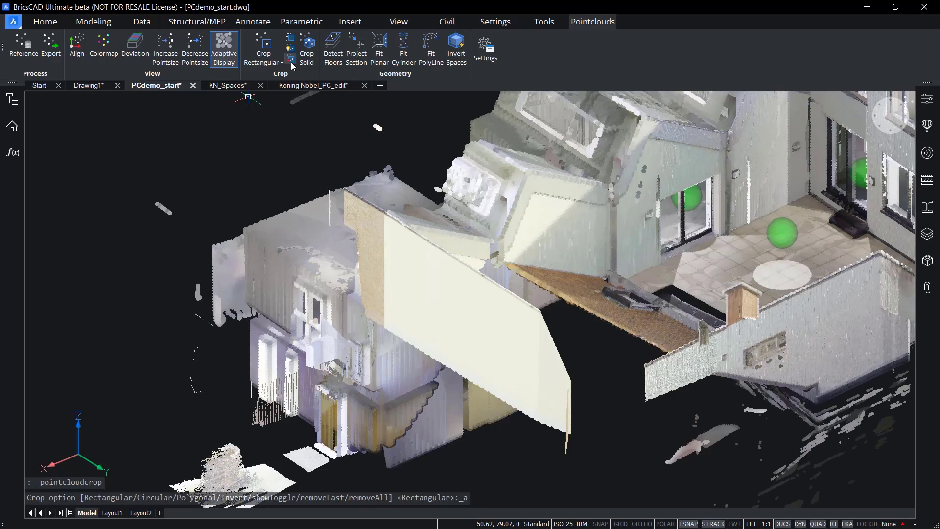
pyautogui.scroll(-5, 247, 166)
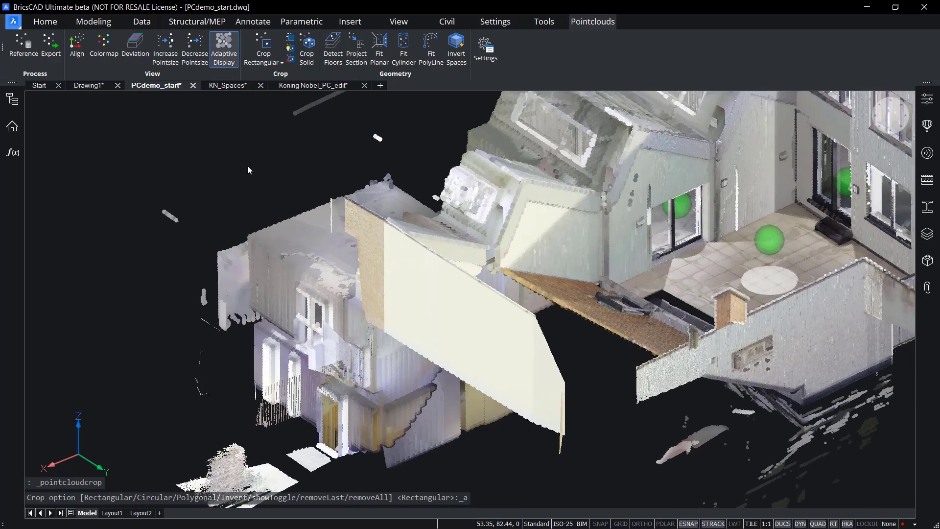
pyautogui.scroll(-4, 248, 165)
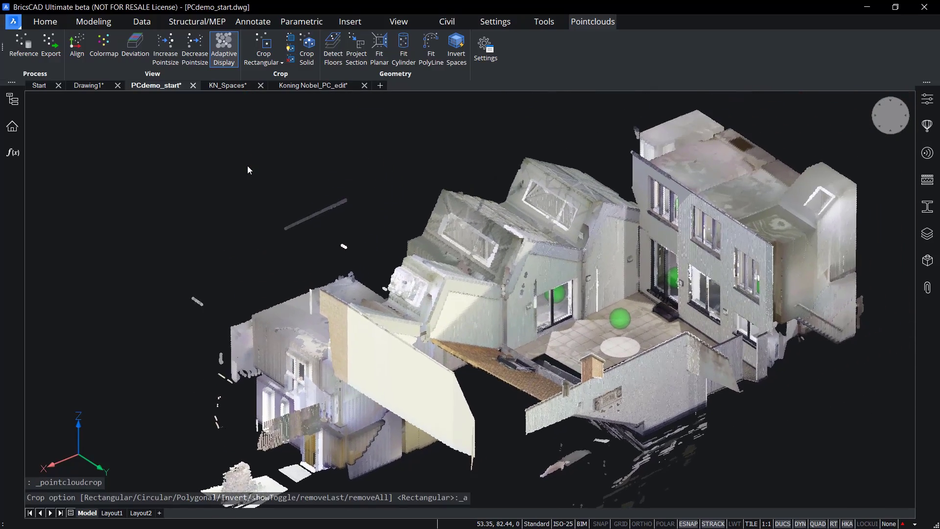
# Draw a solid box about 6.3 m high over the staircase end of the building with the three window columns.
pyautogui.click(248, 166)
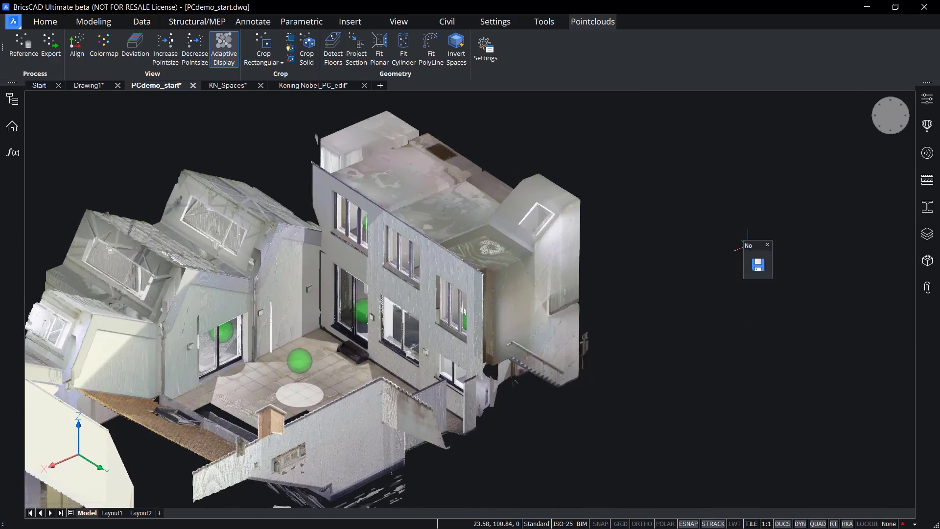
pyautogui.moveTo(755, 268)
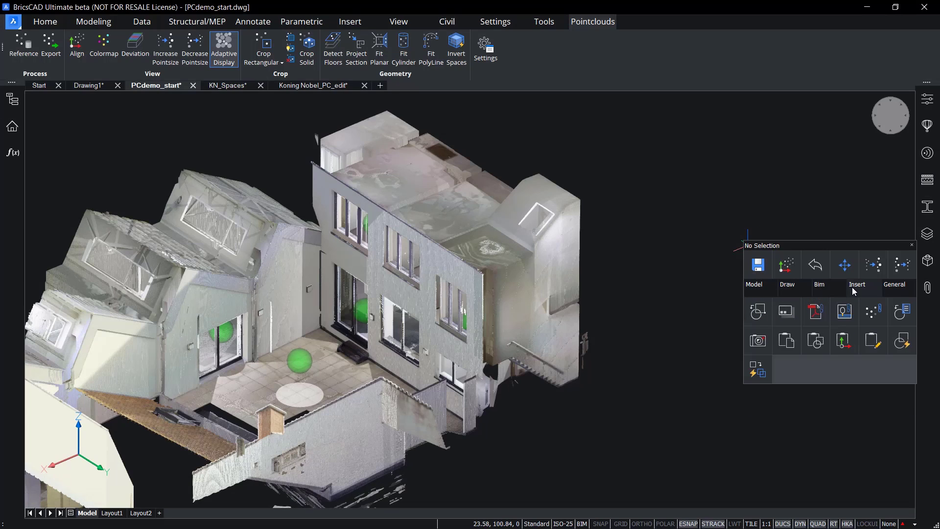
pyautogui.moveTo(766, 284)
pyautogui.click(784, 311)
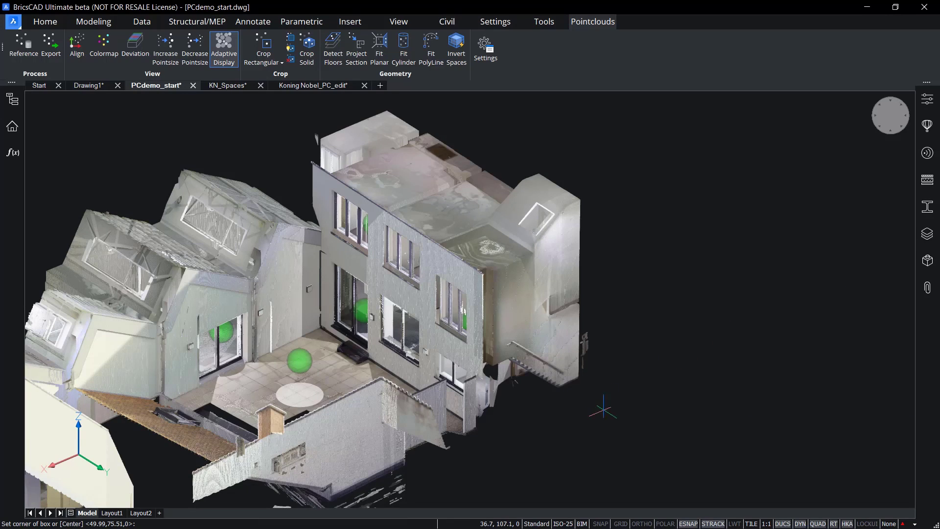
pyautogui.click(589, 297)
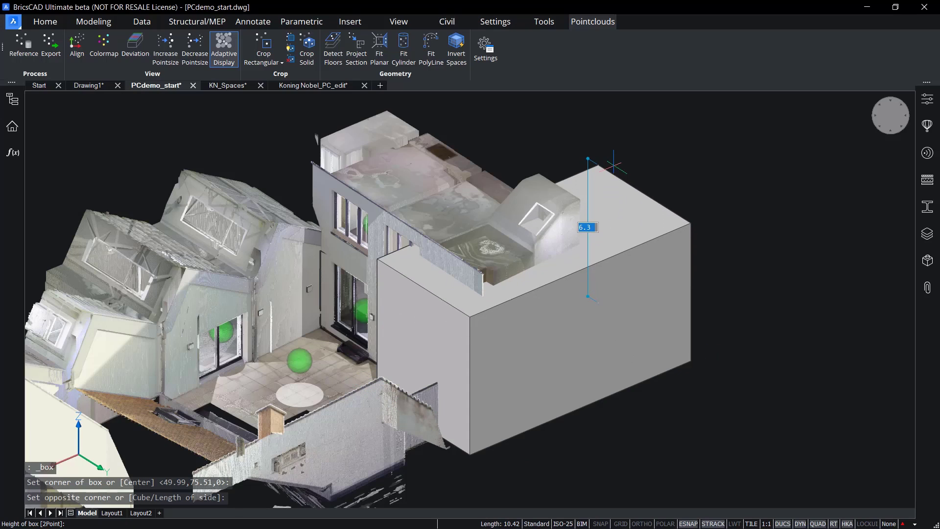
pyautogui.click(613, 166)
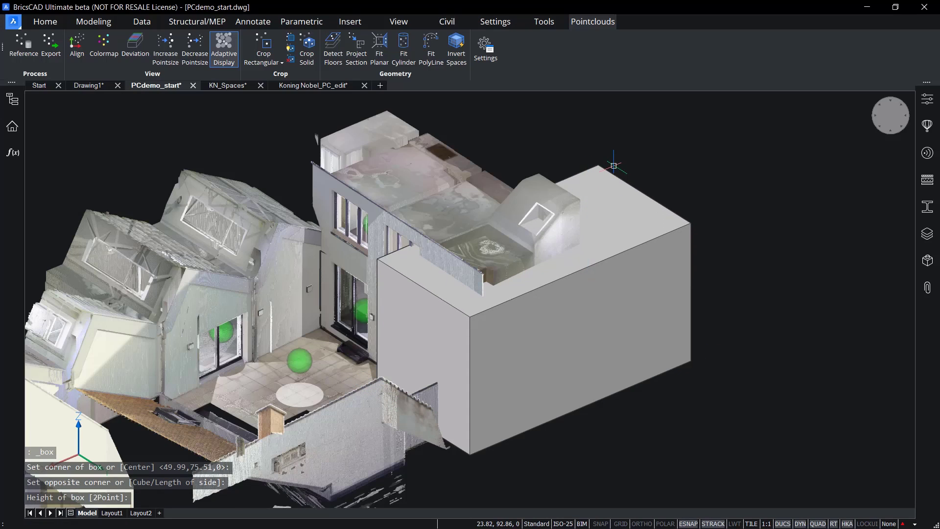
# Crop the point cloud with the solid box, keeping the points inside it.
pyautogui.click(625, 214)
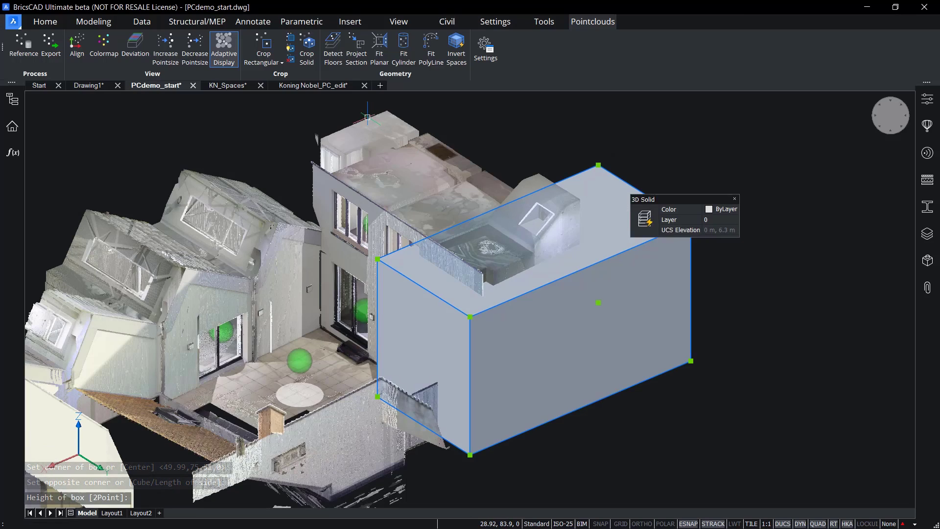
pyautogui.click(308, 53)
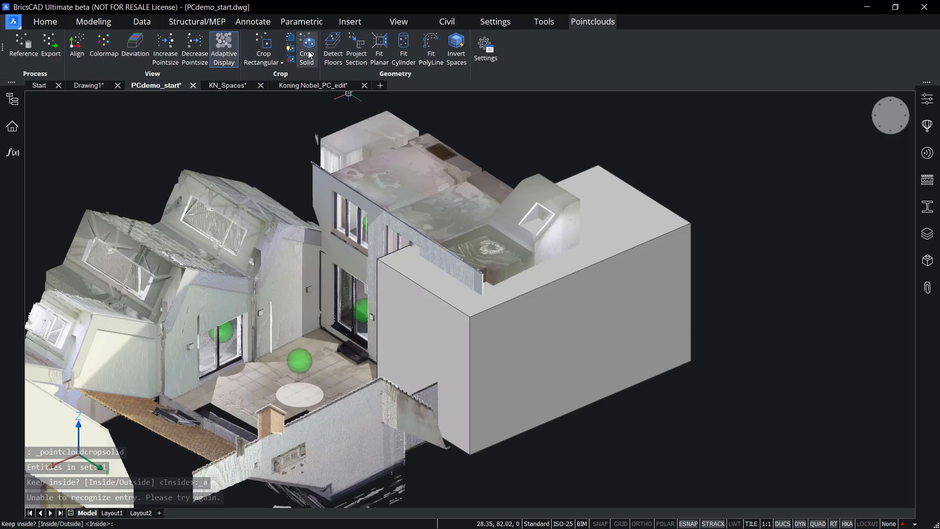
pyautogui.press('Return')
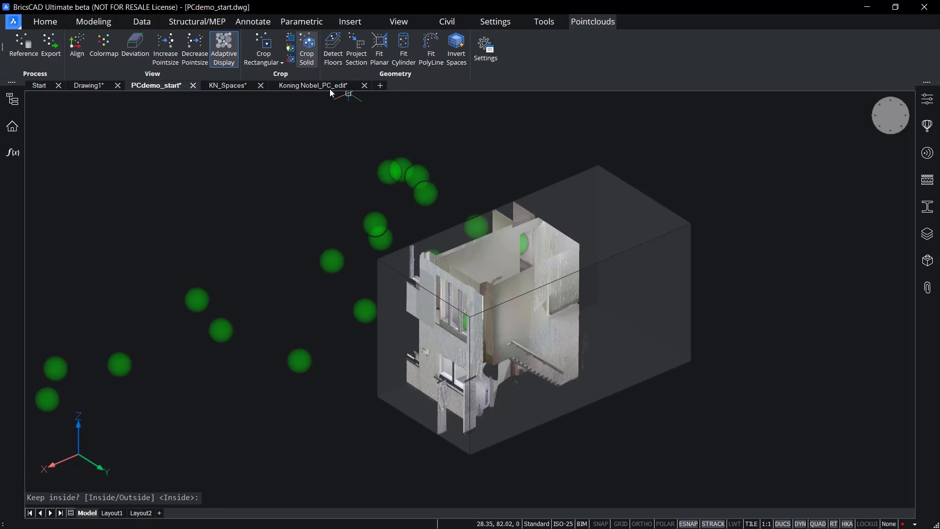
# Push the crop box's top face up about 2 m and its side face outward about 7.5 m to enclose the whole building.
pyautogui.keyDown('shift'); pyautogui.moveTo(497, 204); pyautogui.dragTo(323, 273, button='middle'); pyautogui.keyUp('shift')
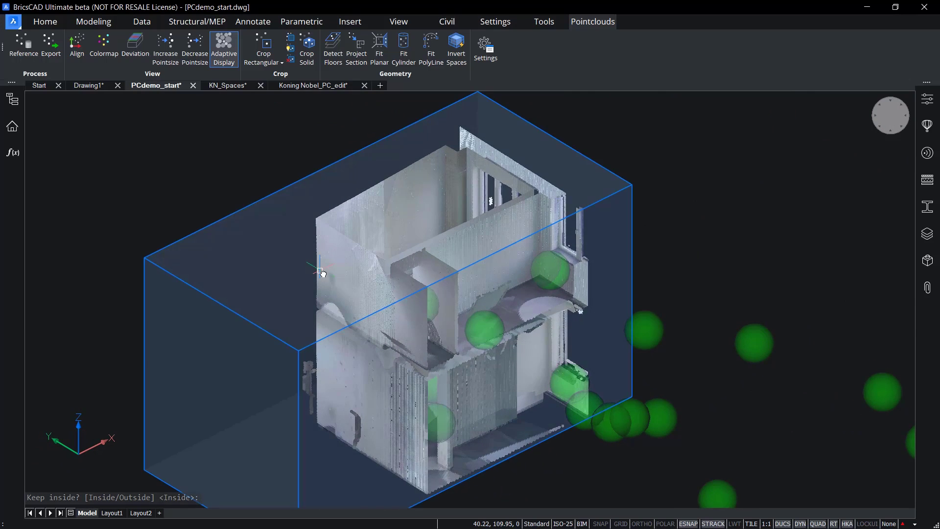
pyautogui.click(308, 274)
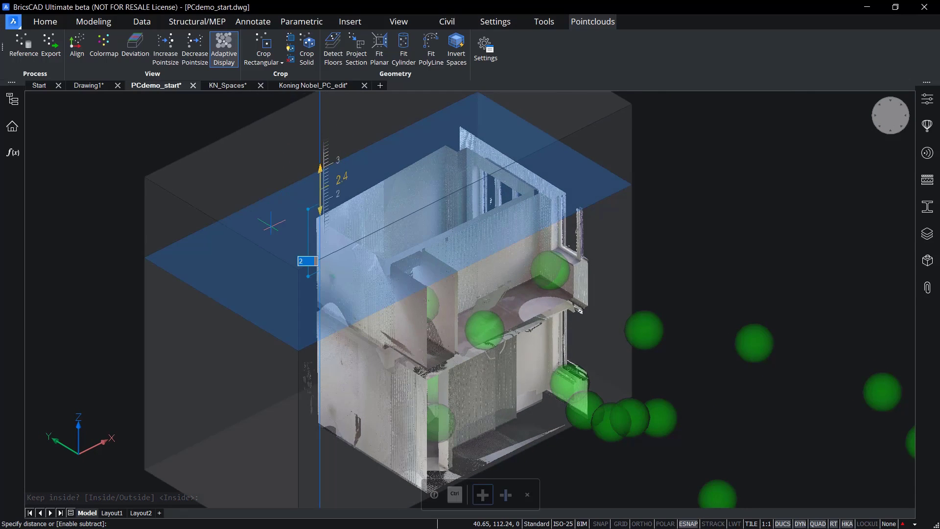
pyautogui.write('2')
pyautogui.press('Return')
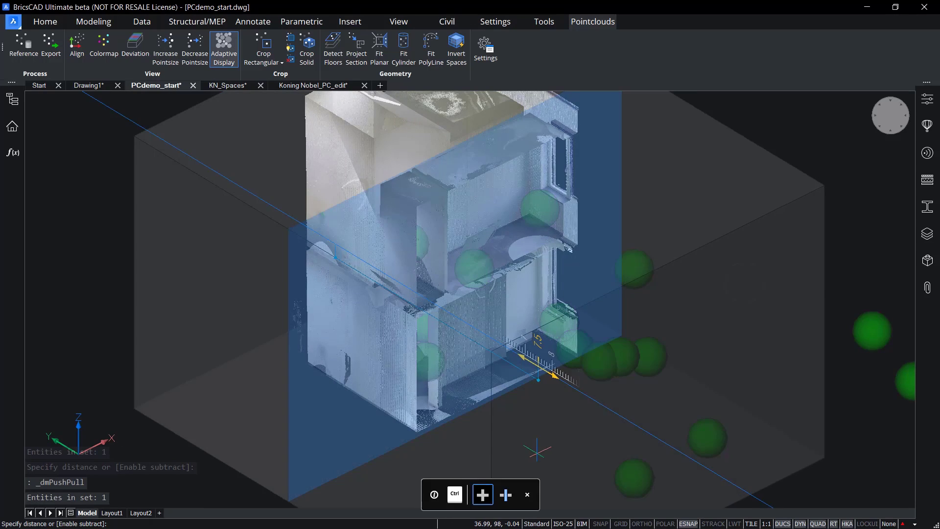
pyautogui.click(537, 451)
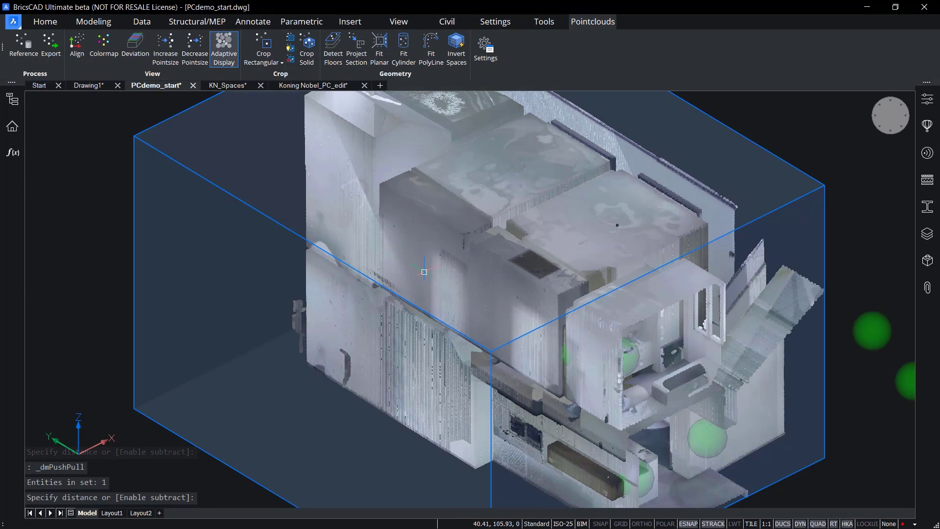
# Change the crop solid's Inside property to Outside, then deselect the solid.
pyautogui.scroll(-5, 424, 272)
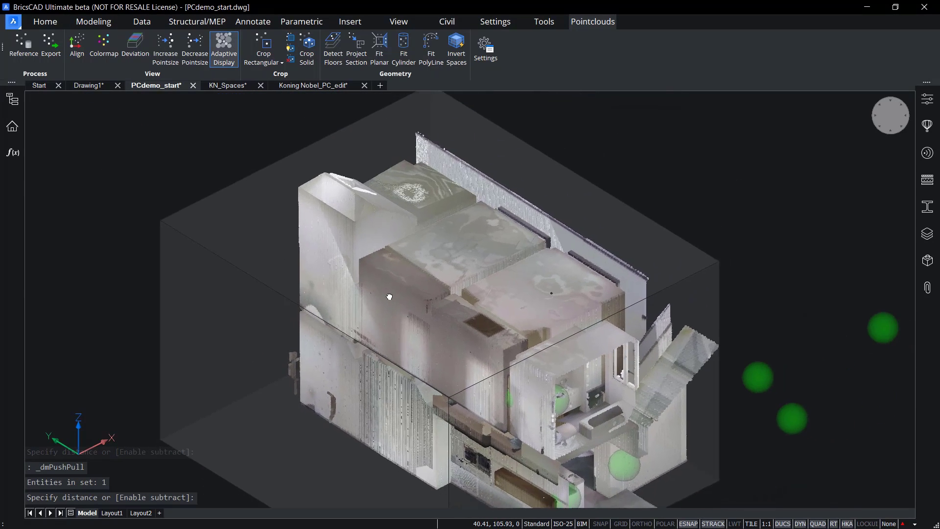
pyautogui.keyDown('shift'); pyautogui.moveTo(389, 297); pyautogui.dragTo(415, 310, button='middle'); pyautogui.keyUp('shift')
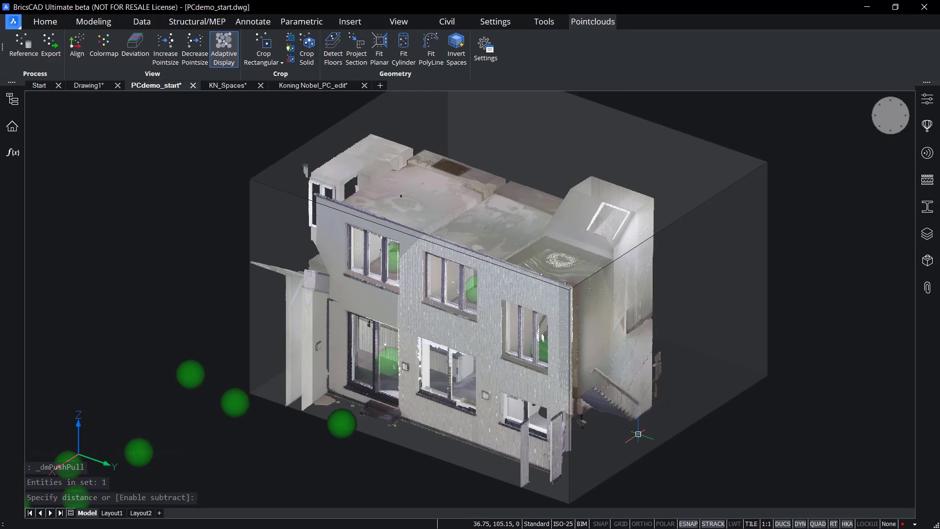
pyautogui.click(926, 102)
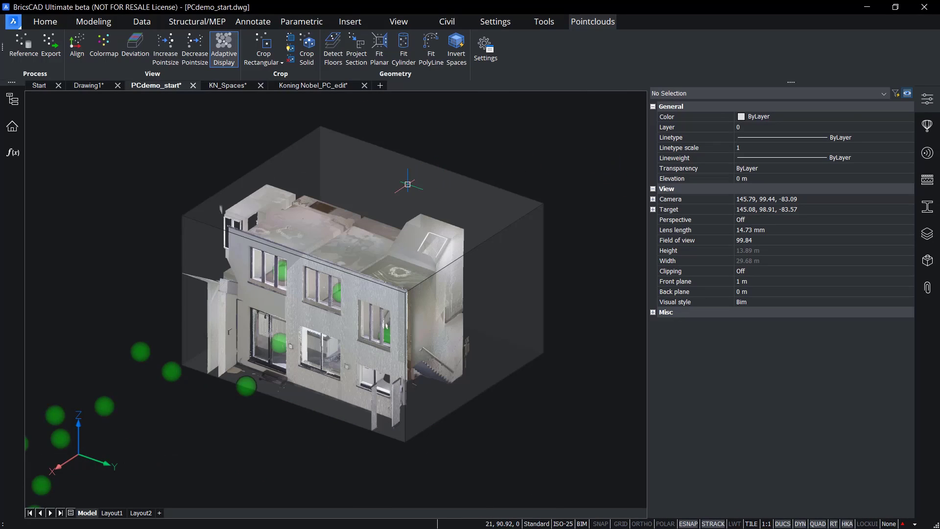
pyautogui.click(478, 214)
pyautogui.scroll(2, 507, 351)
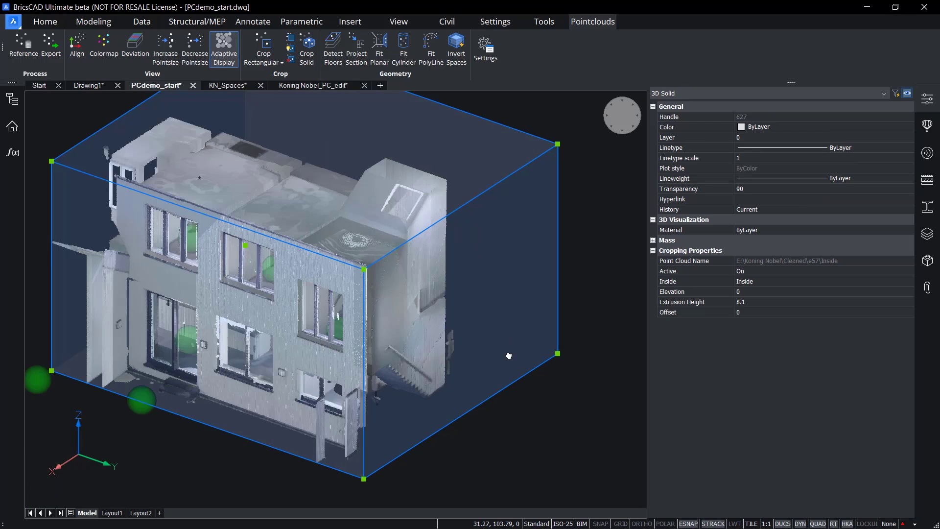
pyautogui.click(758, 283)
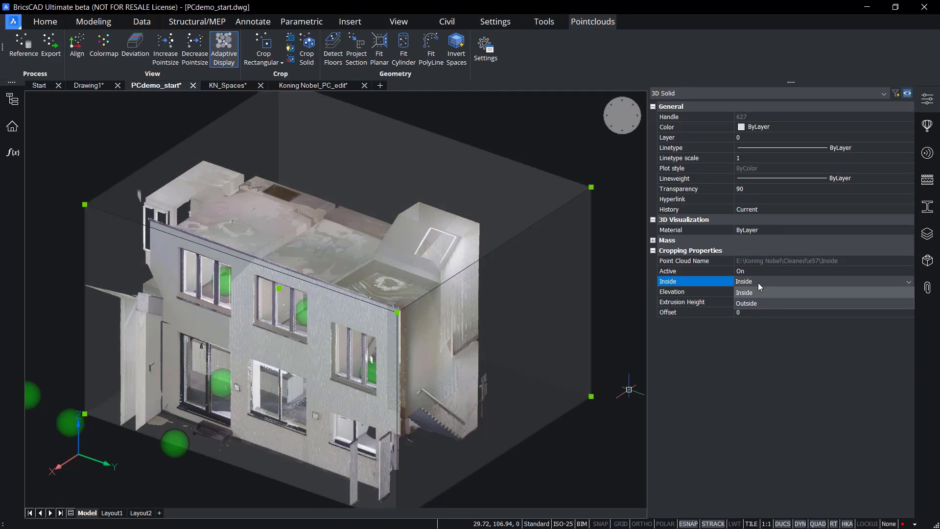
pyautogui.click(753, 301)
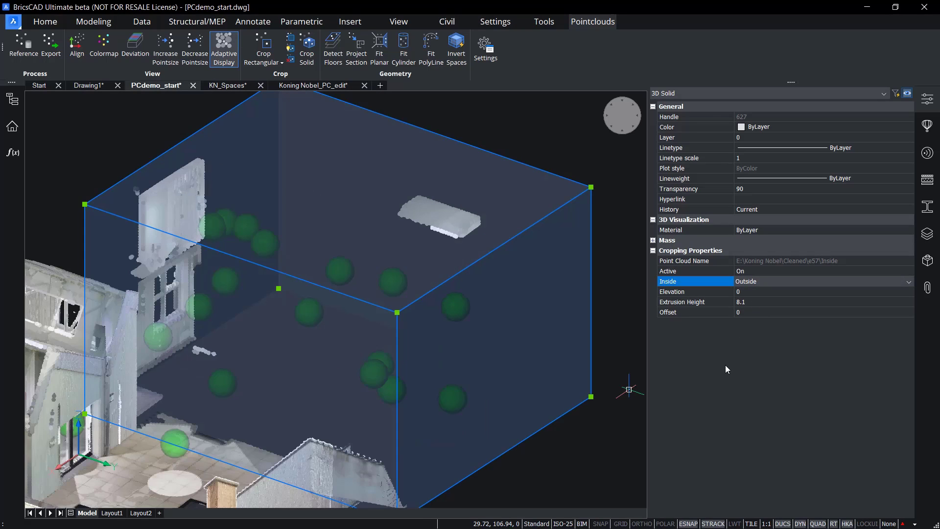
pyautogui.press('Escape')
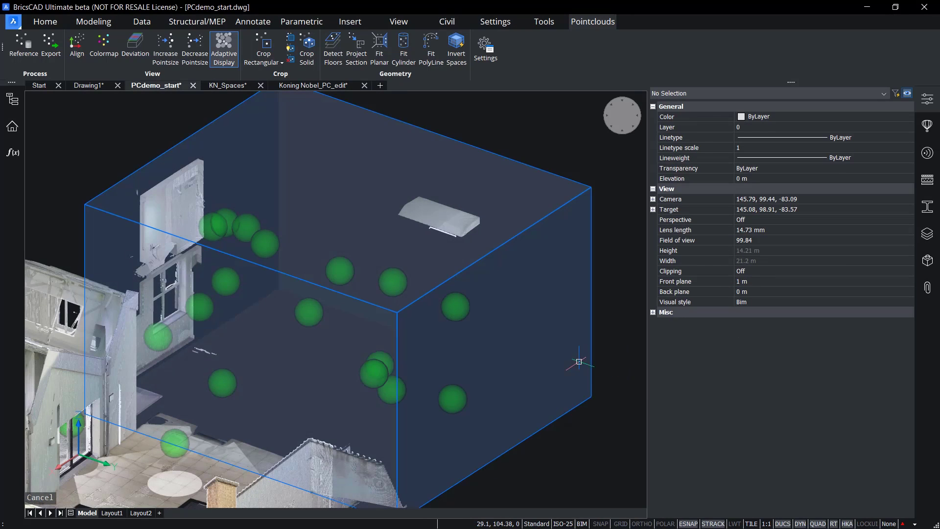
# Push the crop box's side face inward to shorten the box, and lower its top face by about 5 m.
pyautogui.press('ctrl')
pyautogui.click(557, 367)
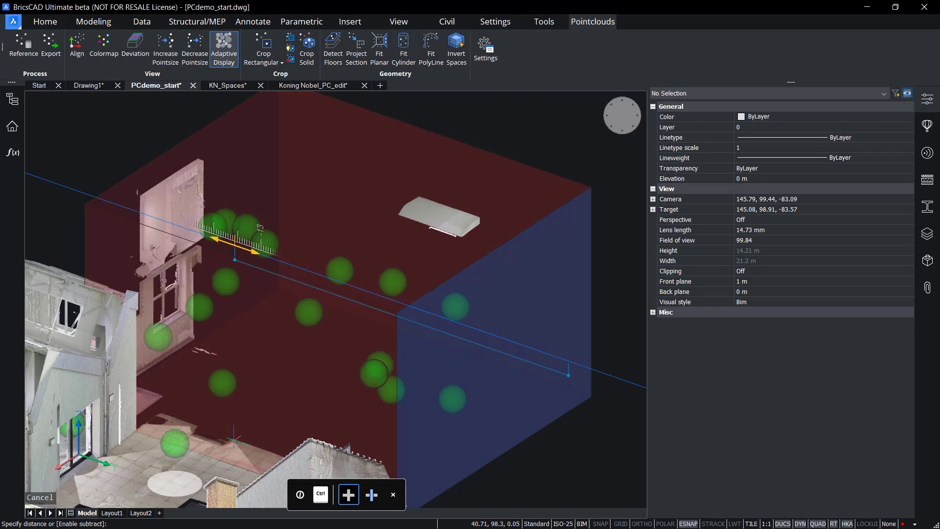
pyautogui.click(928, 101)
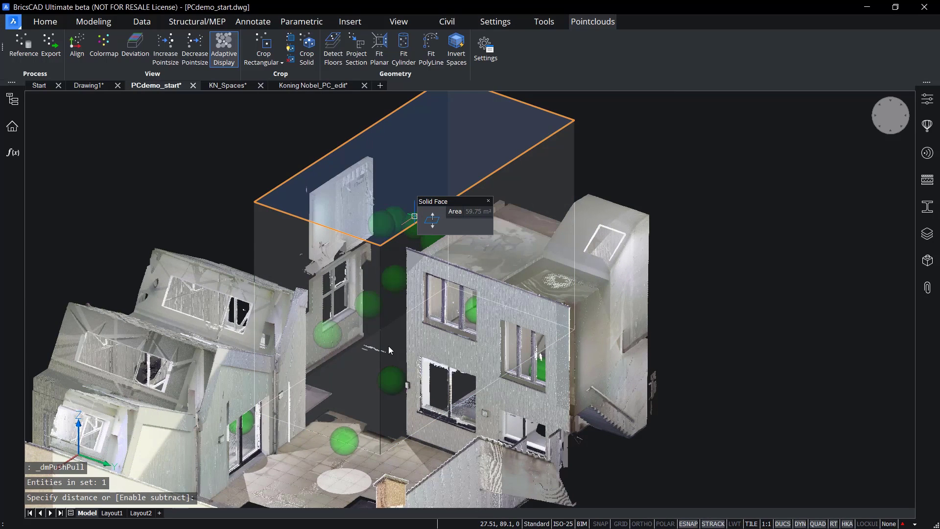
pyautogui.click(388, 346)
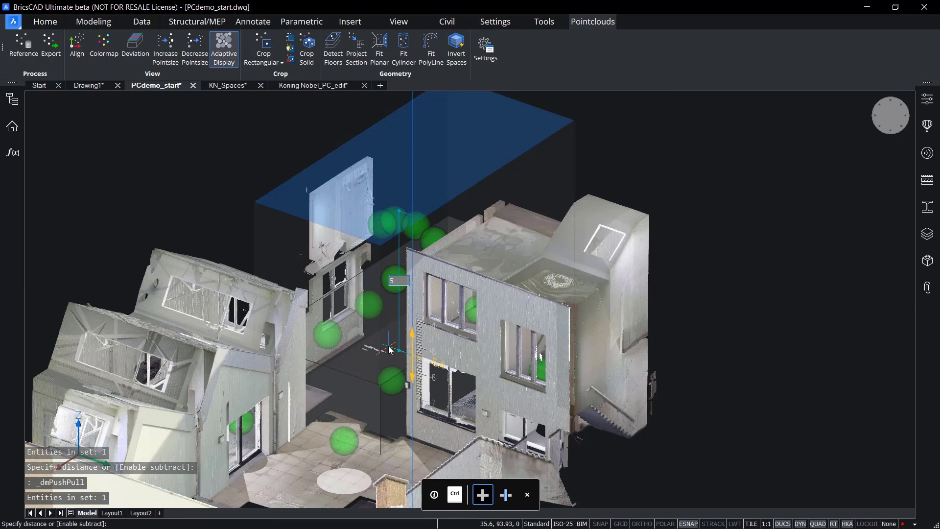
pyautogui.press('Escape')
# Delete the crop box to remove its crop, and return to viewing the courtyard side.
pyautogui.moveTo(803, 383)
pyautogui.keyDown('shift'); pyautogui.mouseDown(button='middle')
pyautogui.moveTo(864, 358)
pyautogui.moveTo(874, 392)
pyautogui.moveTo(749, 379)
pyautogui.moveTo(646, 396)
pyautogui.moveTo(800, 383)
pyautogui.mouseUp(button='middle'); pyautogui.keyUp('shift')
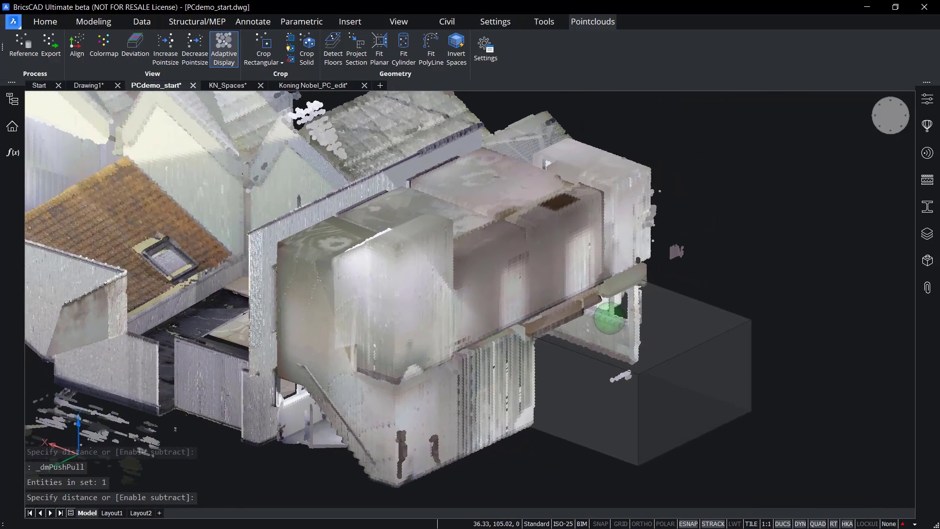
pyautogui.click(744, 383)
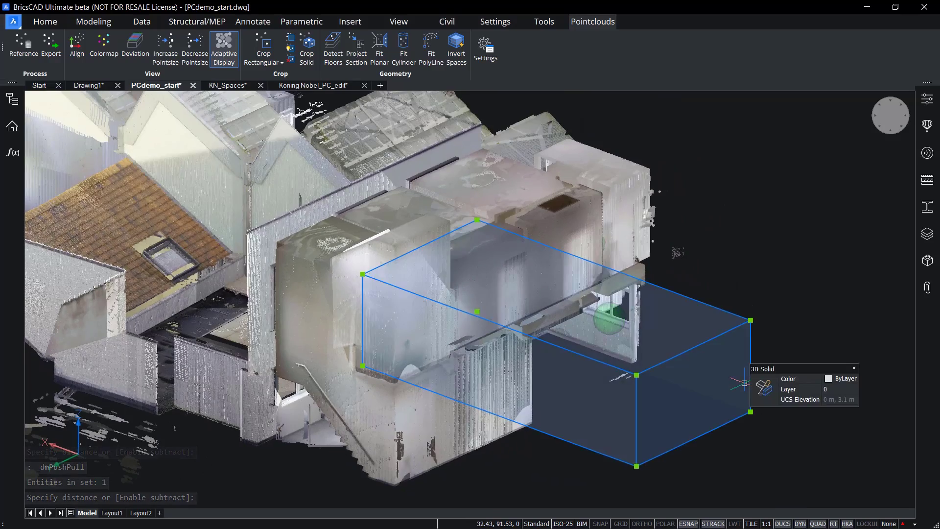
pyautogui.press('Delete')
pyautogui.keyDown('shift'); pyautogui.moveTo(744, 382); pyautogui.dragTo(898, 408, button='middle'); pyautogui.keyUp('shift')
pyautogui.click(876, 406)
pyautogui.scroll(4, 470, 299)
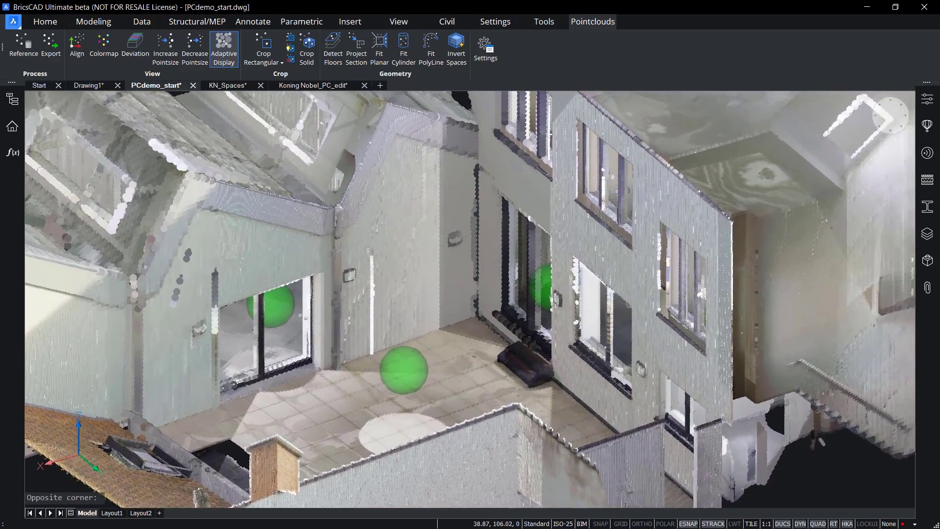
pyautogui.scroll(3, 42, 217)
pyautogui.moveTo(310, 425); pyautogui.dragTo(380, 363, button='middle')
pyautogui.scroll(3, 374, 362)
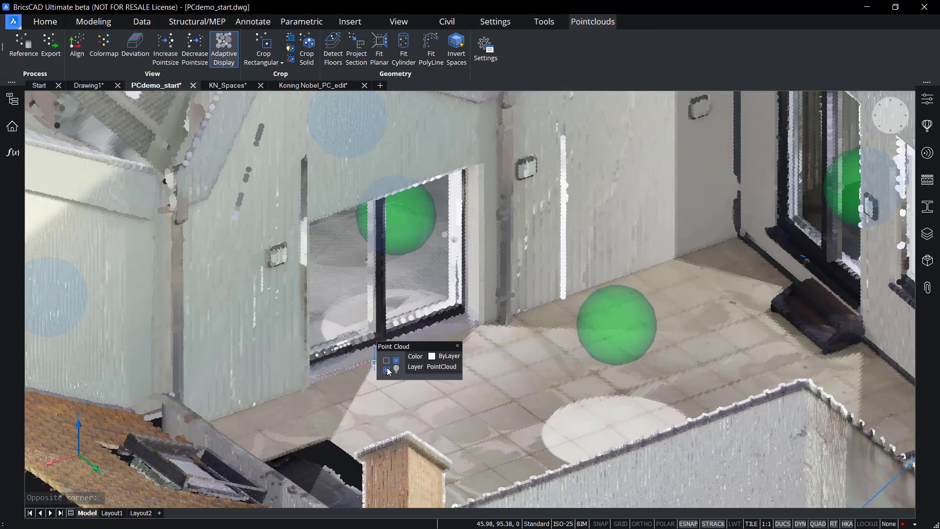
pyautogui.moveTo(389, 370)
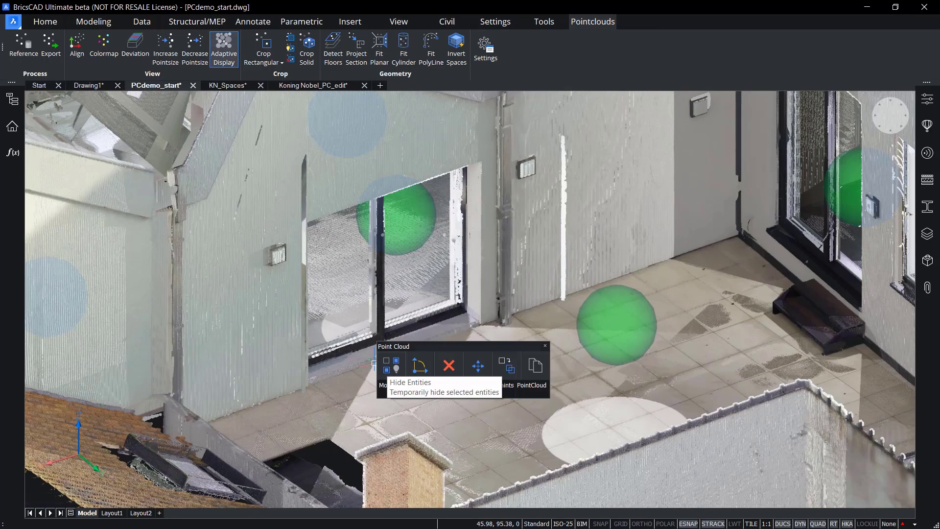
pyautogui.scroll(-3, 558, 362)
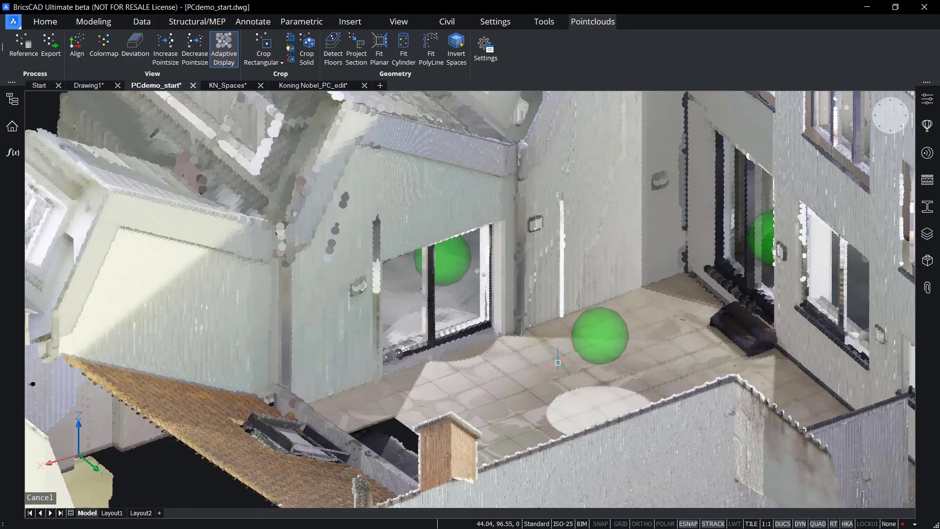
pyautogui.scroll(-3, 558, 362)
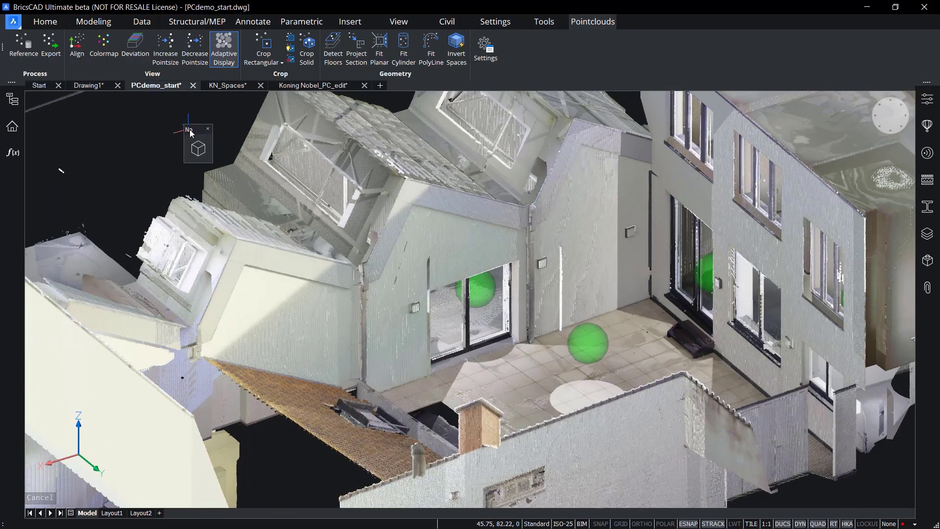
# Draw a narrow box along the courtyard wall with the sliding glass door, and push its top face up over the door.
pyautogui.moveTo(191, 133)
pyautogui.click(260, 148)
pyautogui.scroll(5, 439, 375)
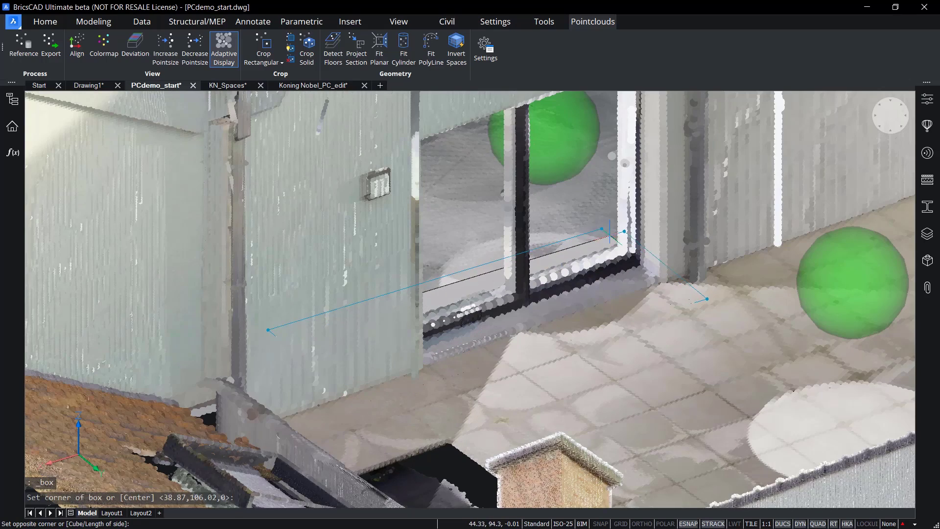
pyautogui.click(610, 234)
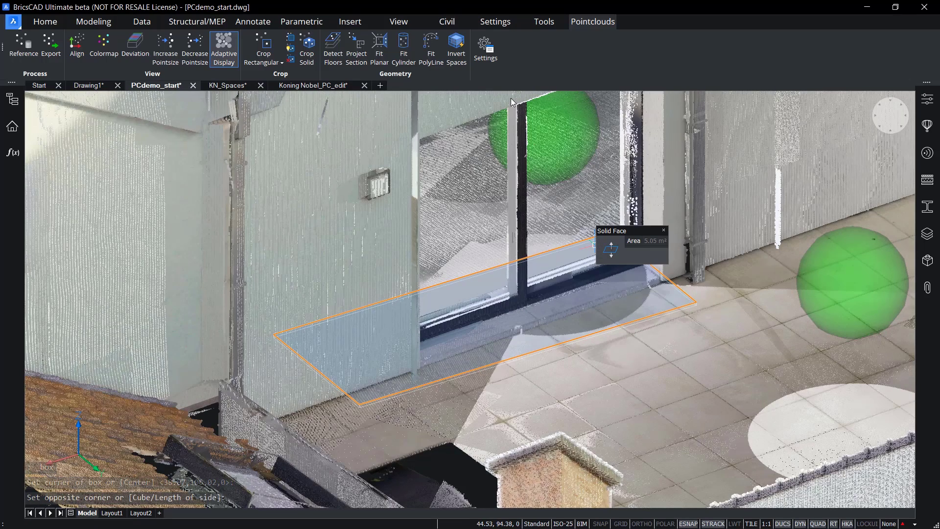
pyautogui.click(511, 97)
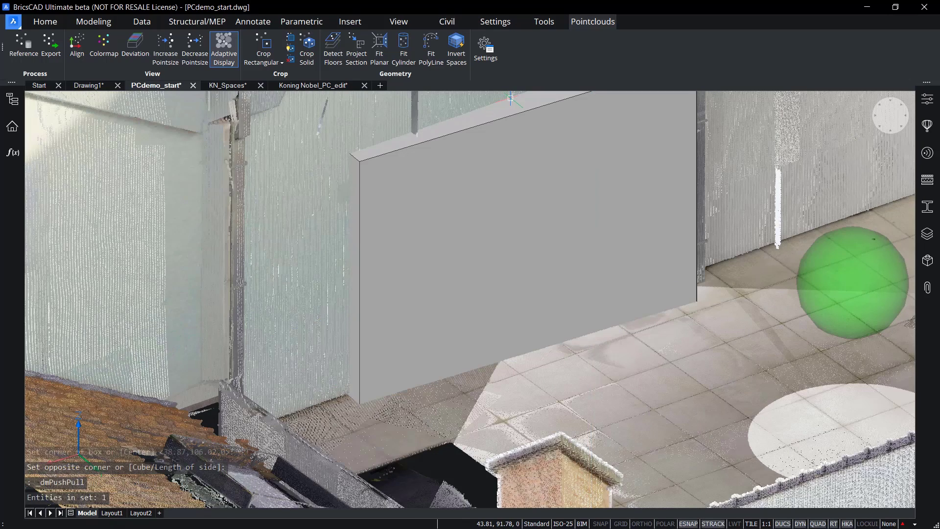
# Fix the height of the box over the sliding door, and crop the cloud with it, keeping the points outside.
pyautogui.click(522, 174)
pyautogui.moveTo(528, 236); pyautogui.dragTo(420, 320, button='middle')
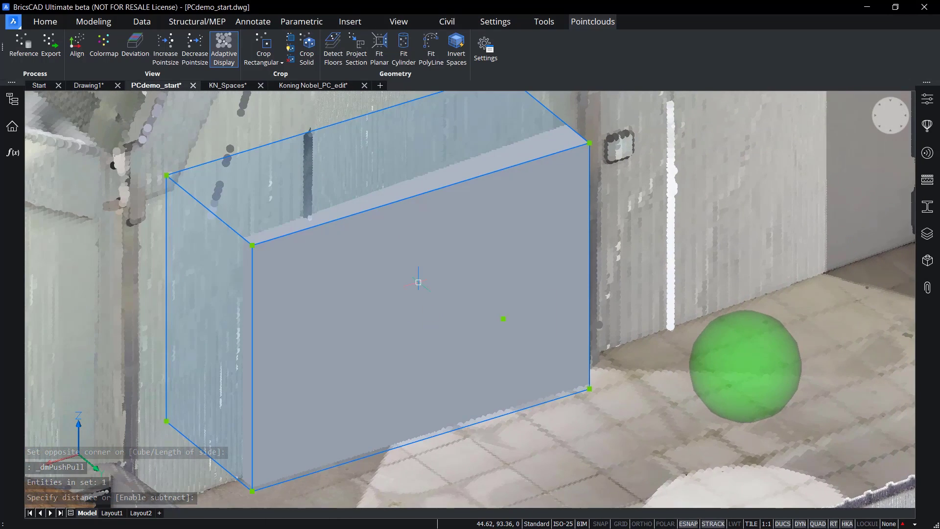
pyautogui.click(308, 49)
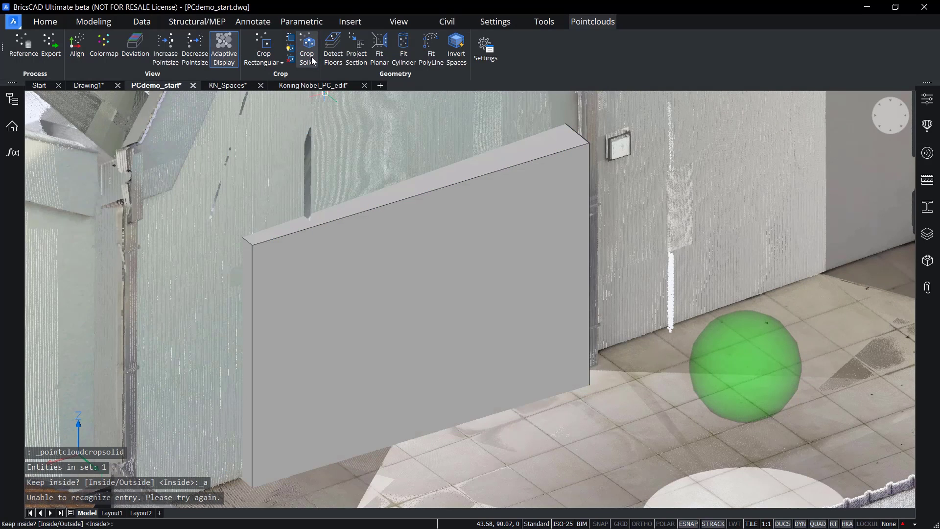
pyautogui.write('o')
pyautogui.press('Return')
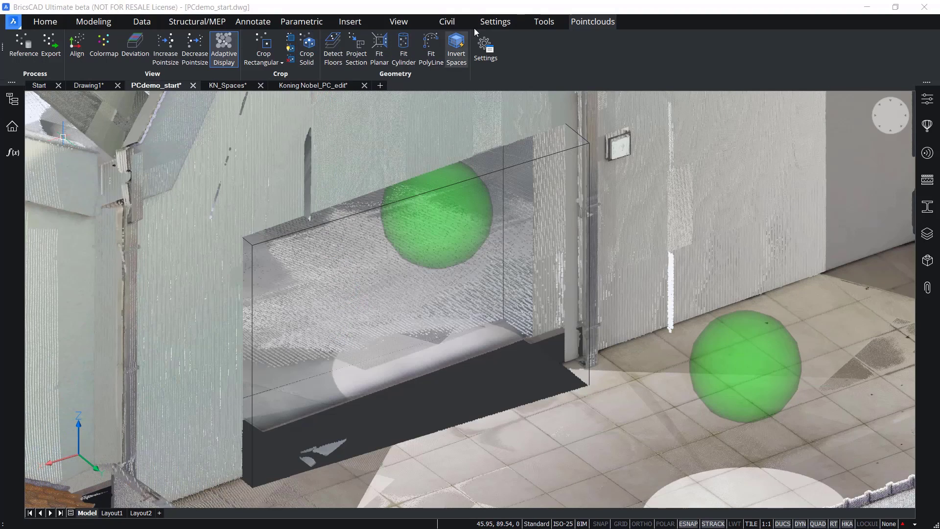
# Enable face selection, raise the crop box's bottom face by about 0.18 m, and undo the stray edit that follows.
pyautogui.click(54, 25)
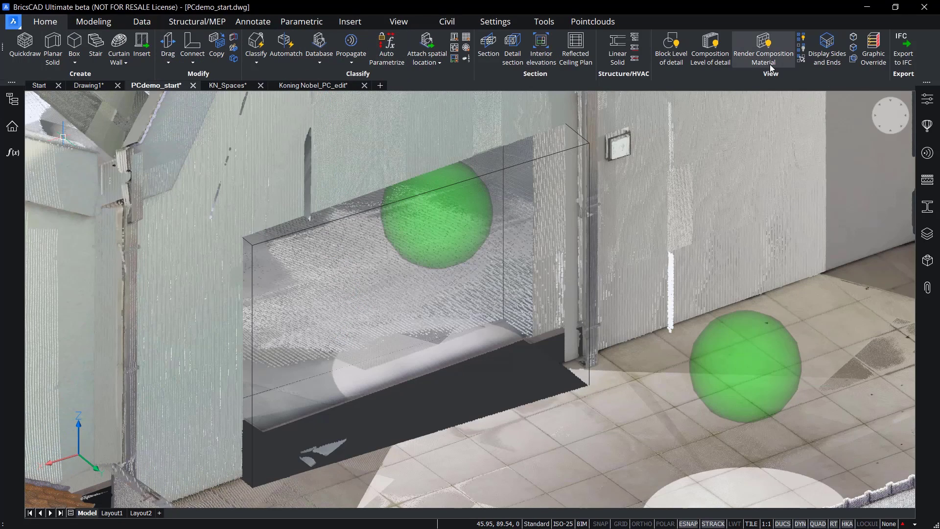
pyautogui.press('ctrl')
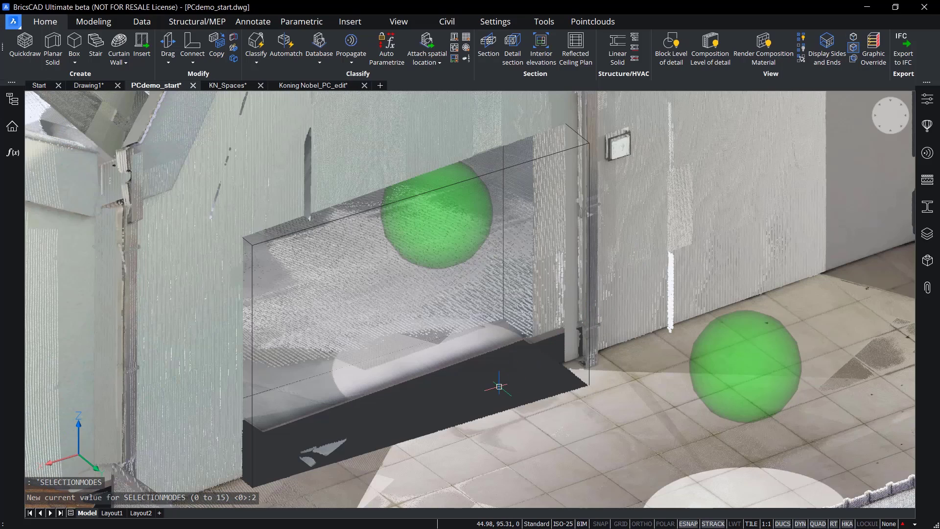
pyautogui.press('Tab')
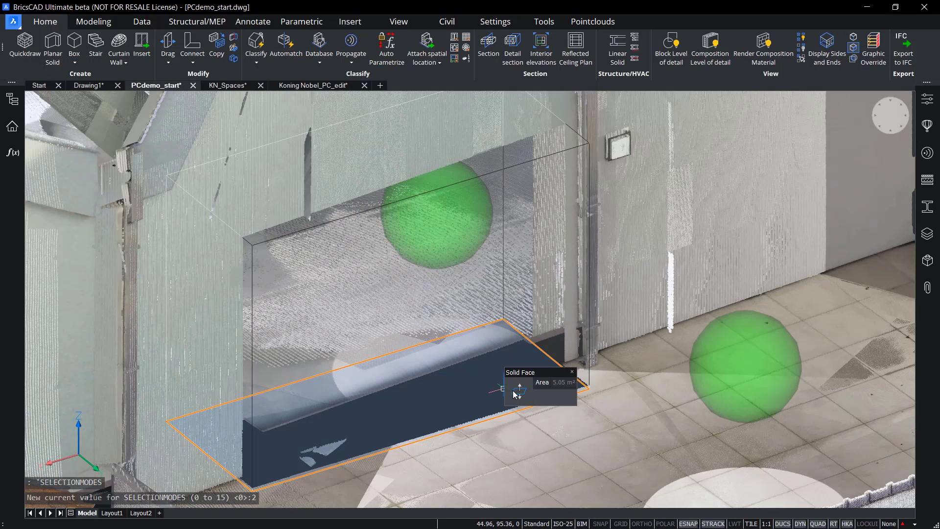
pyautogui.click(514, 391)
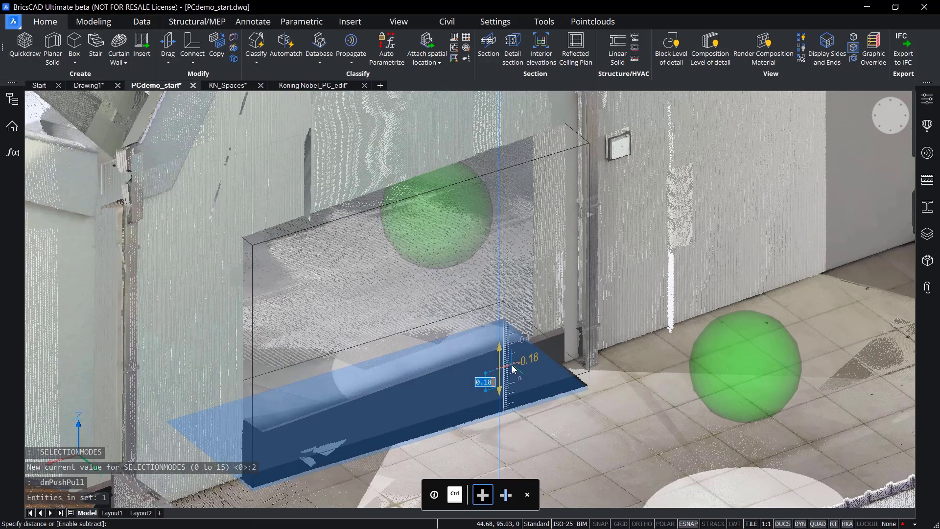
pyautogui.click(513, 368)
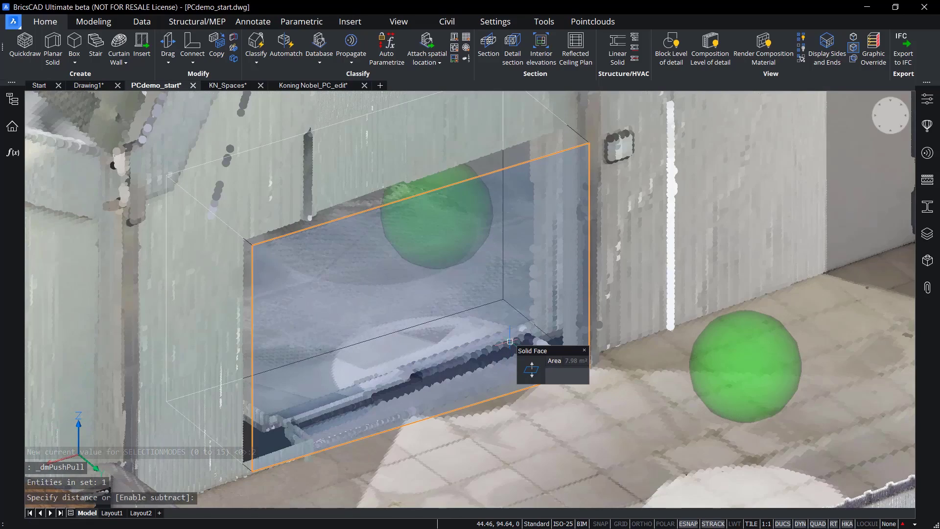
pyautogui.hotkey('ctrl', 'z')
pyautogui.hotkey('ctrl', 'z')
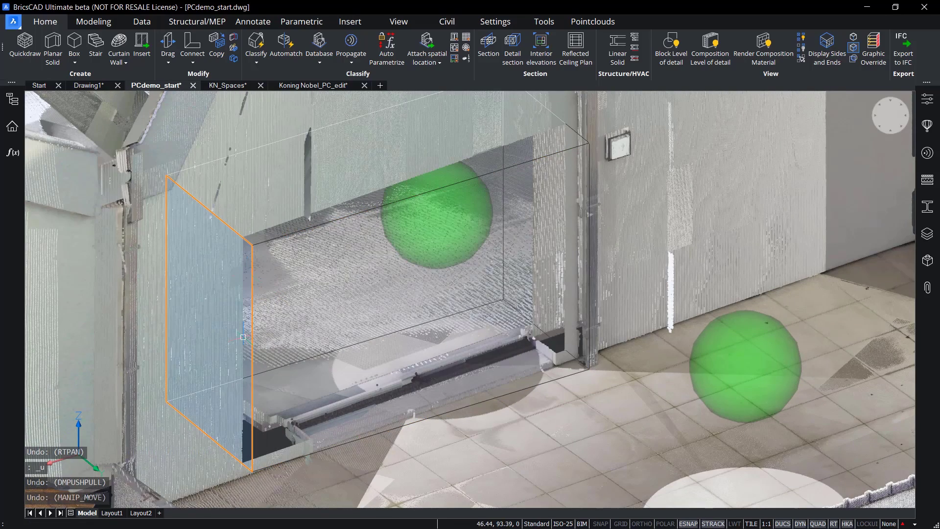
# Push the crop box's side face inward to the edge of the door opening, and raise its top face toward the roof edge.
pyautogui.click(263, 341)
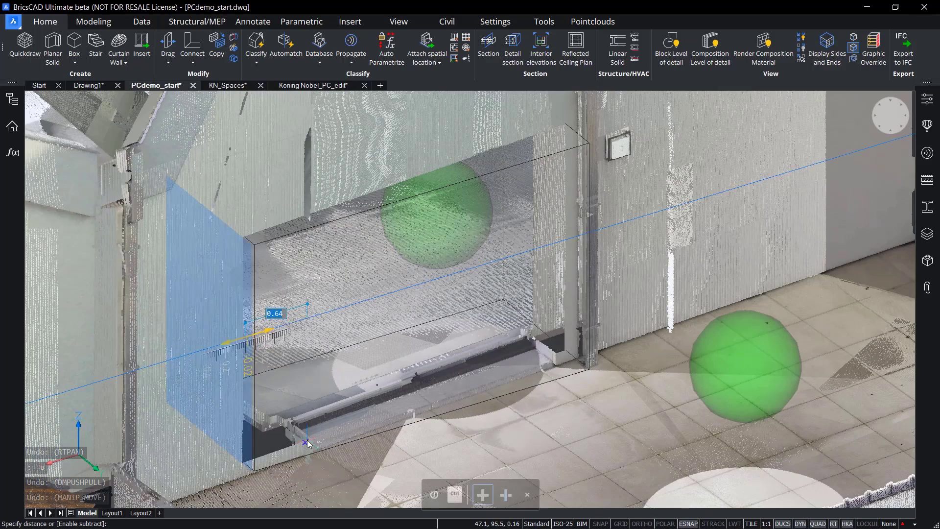
pyautogui.click(311, 317)
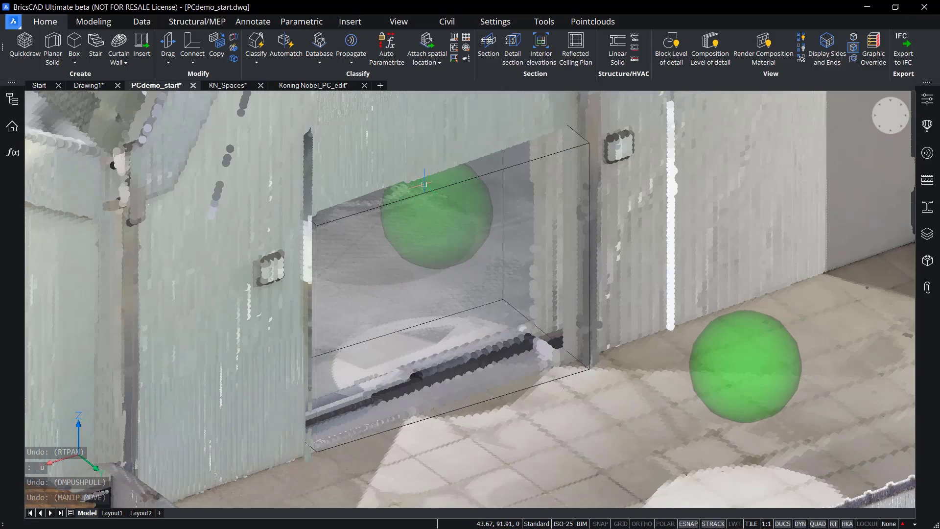
pyautogui.click(426, 185)
pyautogui.moveTo(427, 188); pyautogui.dragTo(380, 296, button='middle')
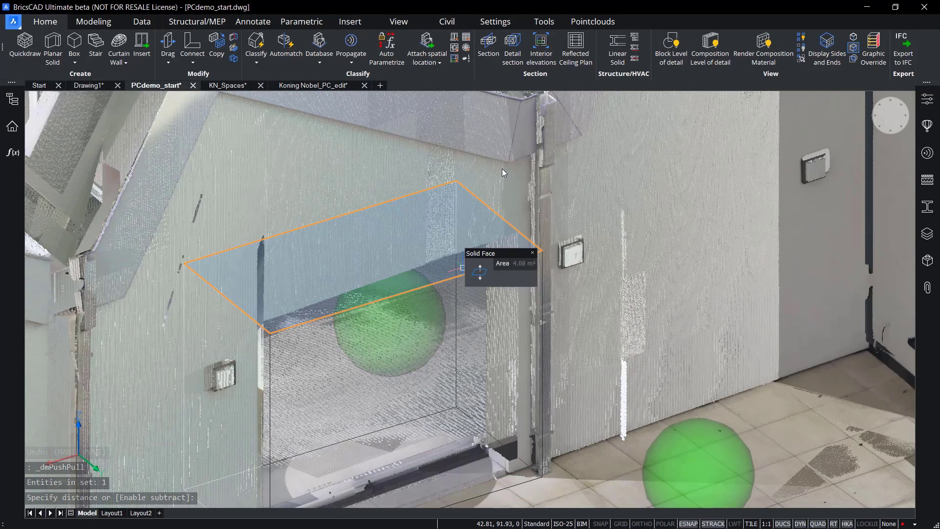
pyautogui.click(504, 165)
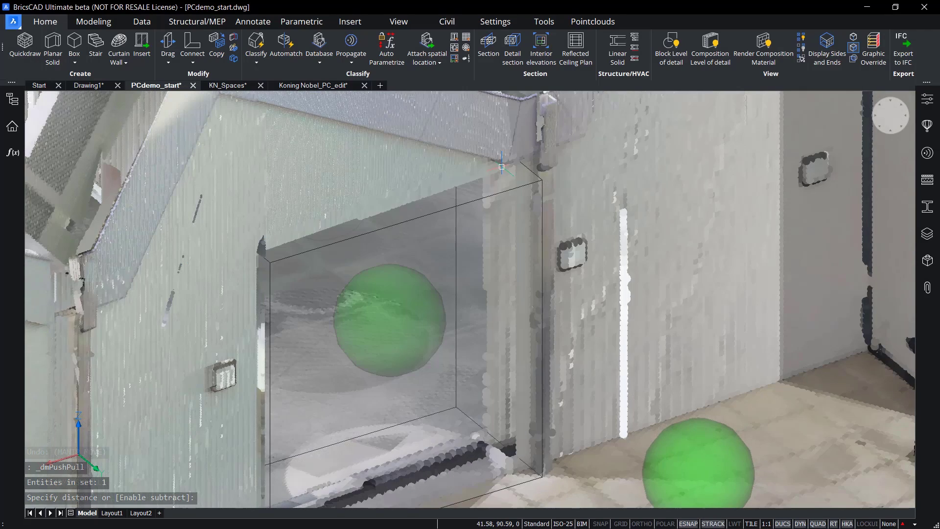
# Hide the crop box at the door opening, and turn face selection off.
pyautogui.scroll(-2, 449, 329)
pyautogui.moveTo(447, 329); pyautogui.dragTo(446, 292, button='middle')
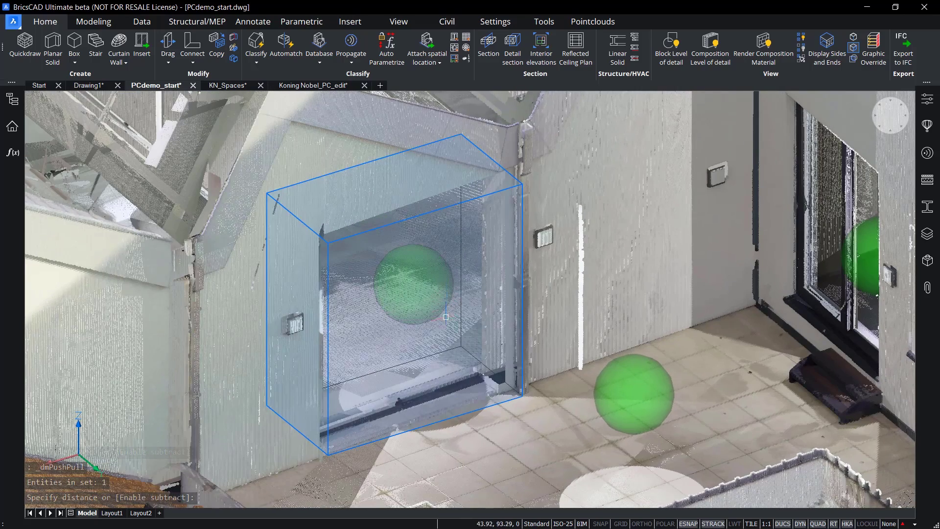
pyautogui.moveTo(440, 343)
pyautogui.press('Tab')
pyautogui.click(460, 351)
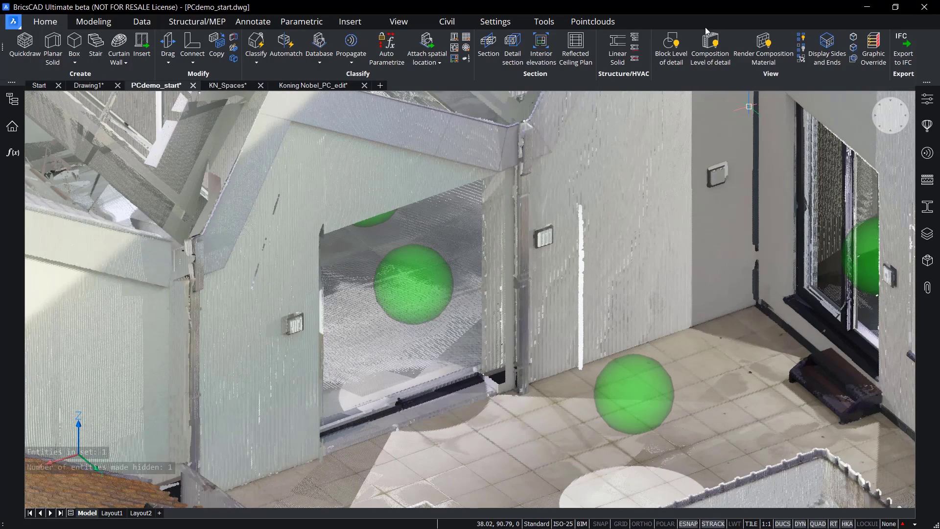
pyautogui.click(606, 22)
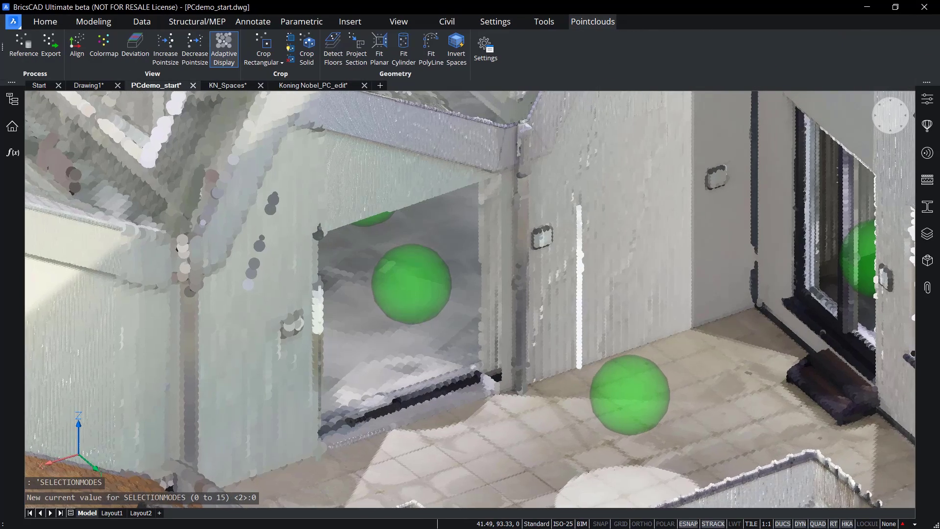
pyautogui.keyDown('shift'); pyautogui.moveTo(549, 293); pyautogui.dragTo(337, 296, button='middle'); pyautogui.keyUp('shift')
pyautogui.keyDown('shift'); pyautogui.moveTo(461, 272); pyautogui.dragTo(615, 371, button='middle'); pyautogui.keyUp('shift')
pyautogui.hotkey('ctrl', 'z')
pyautogui.hotkey('ctrl', 'z')
pyautogui.hotkey('ctrl', 'z')
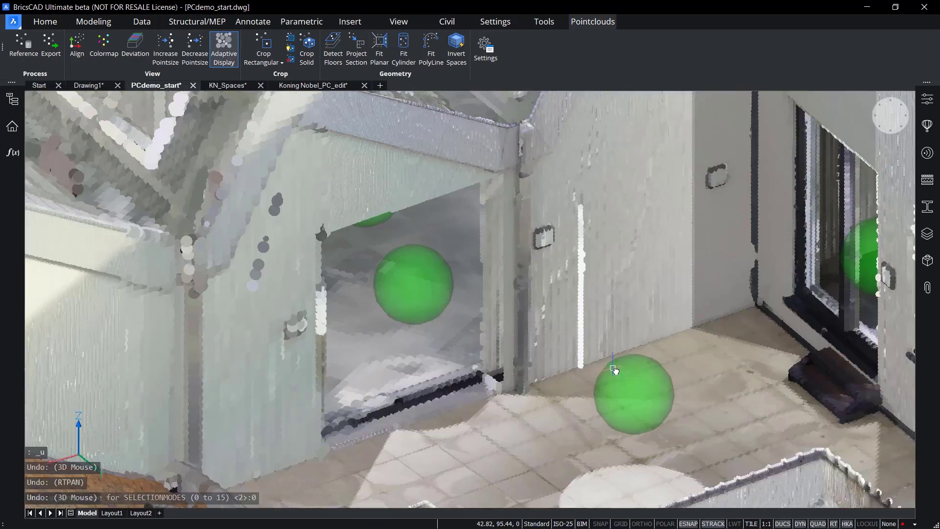
# Unhide the crop box at the door opening and delete it to remove its crop.
pyautogui.scroll(-3, 616, 372)
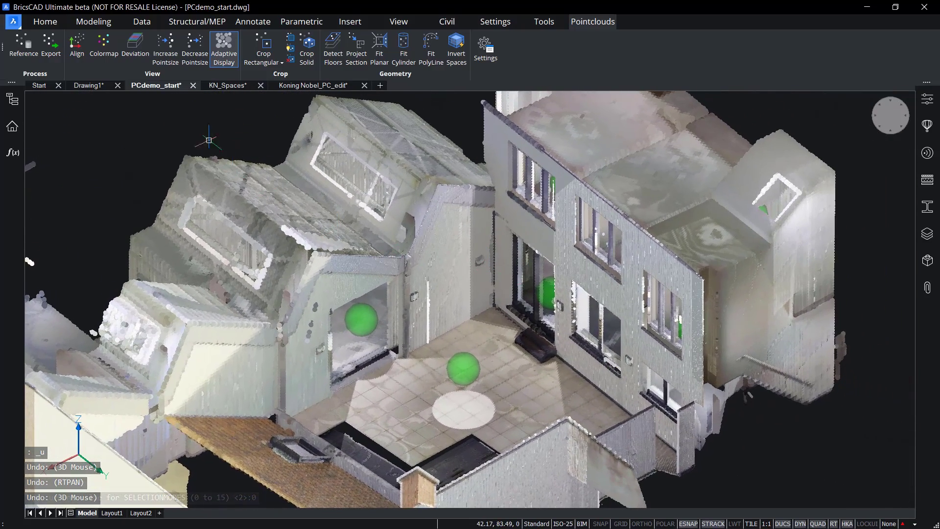
pyautogui.rightClick(231, 120)
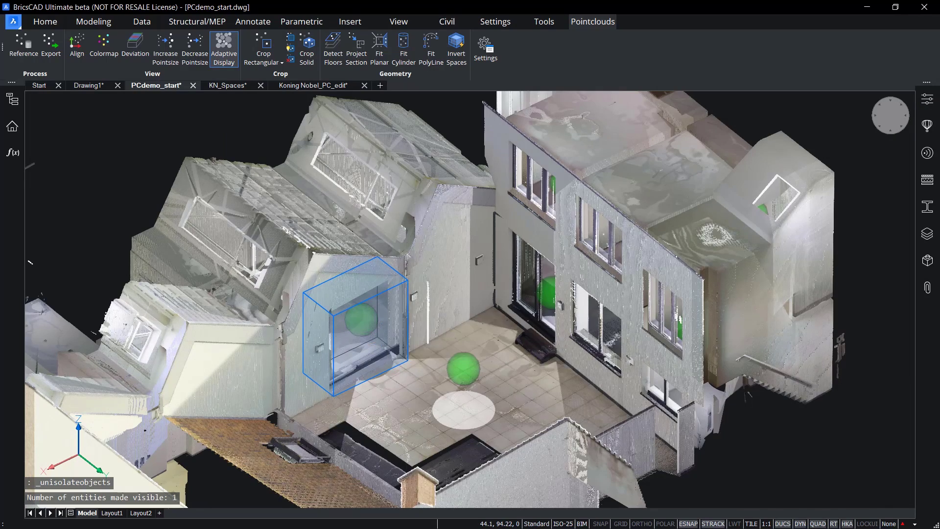
pyautogui.click(381, 338)
pyautogui.press('Delete')
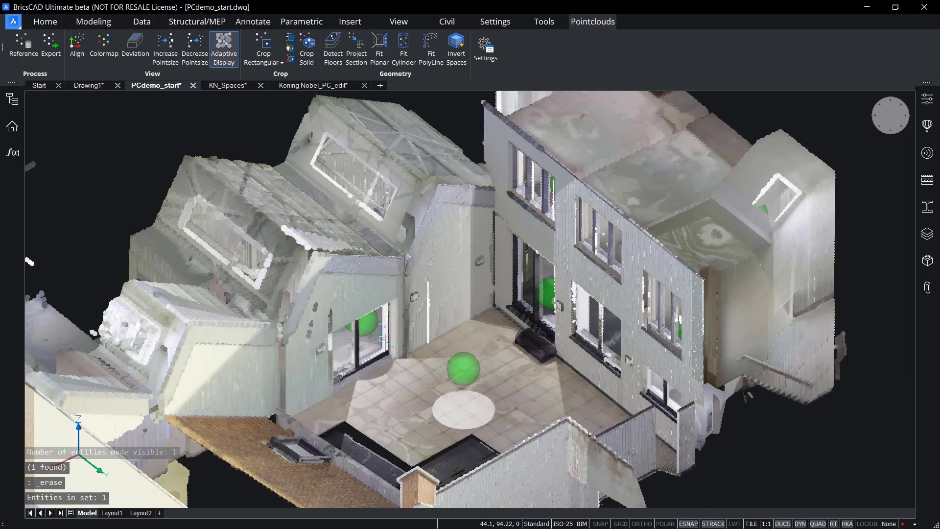
# Place a horizontal BIM section with clipping that cuts the building through the ground floor.
pyautogui.scroll(-5, 134, 145)
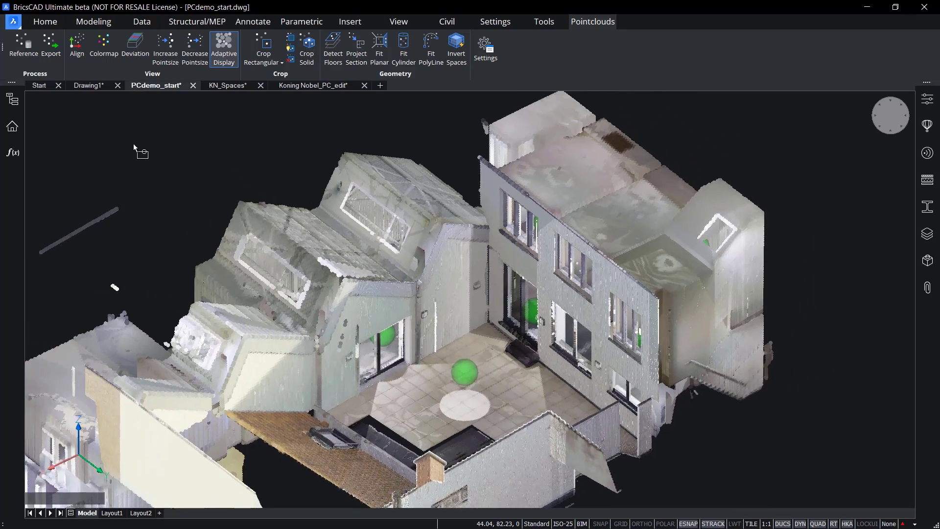
pyautogui.click(134, 143)
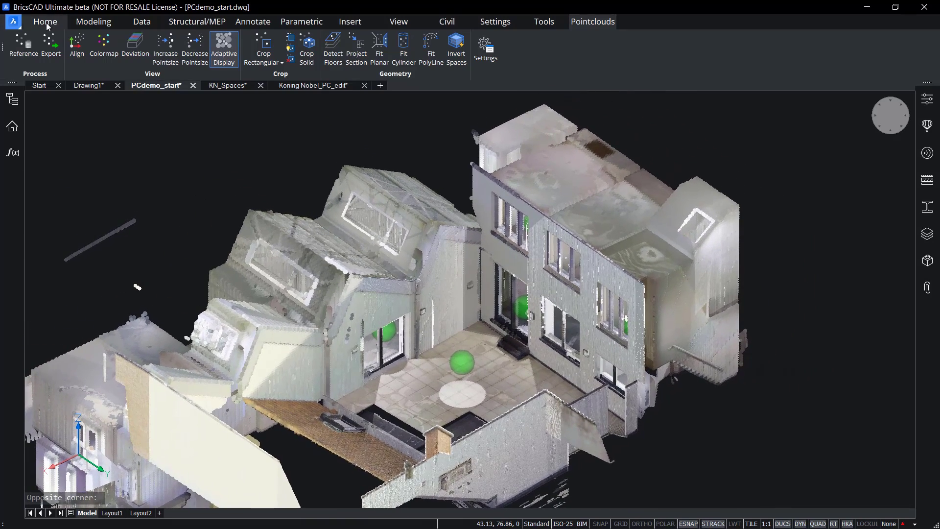
pyautogui.press('Escape')
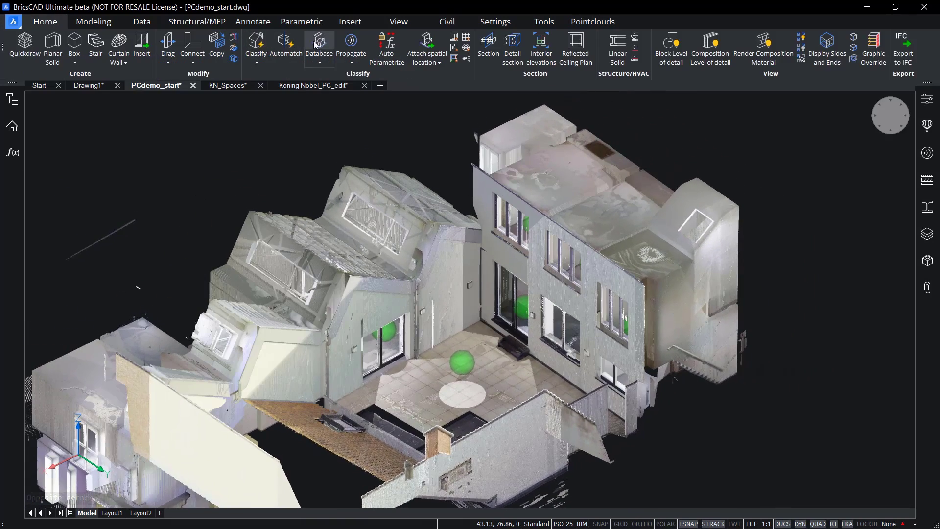
pyautogui.click(488, 42)
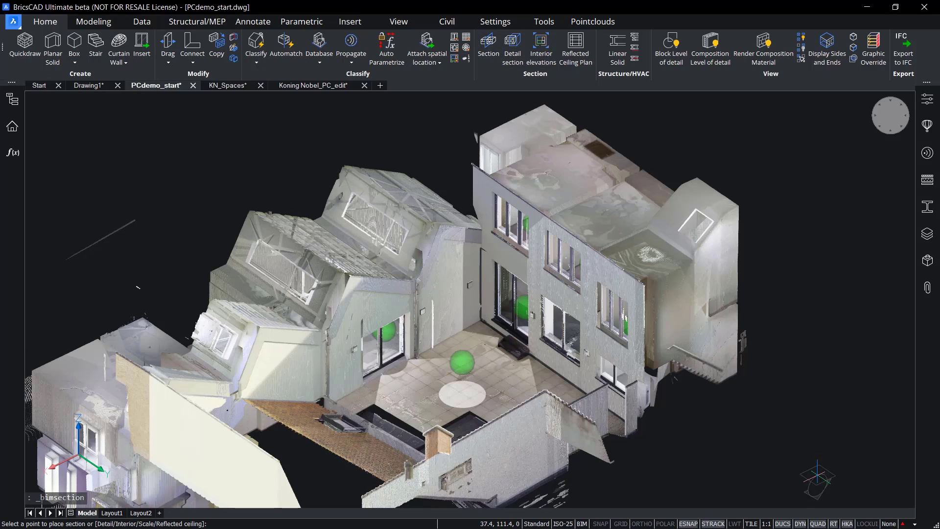
pyautogui.press('ctrl')
pyautogui.click(758, 445)
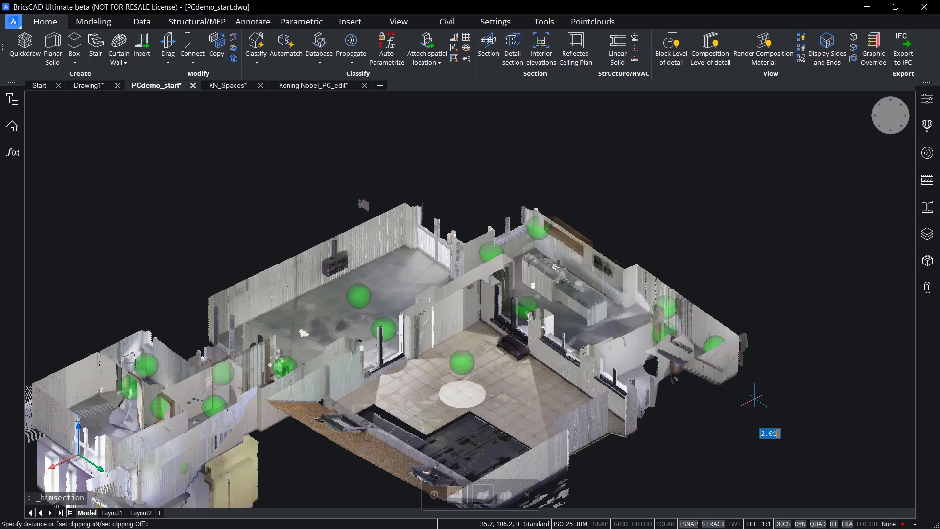
pyautogui.press('ctrl')
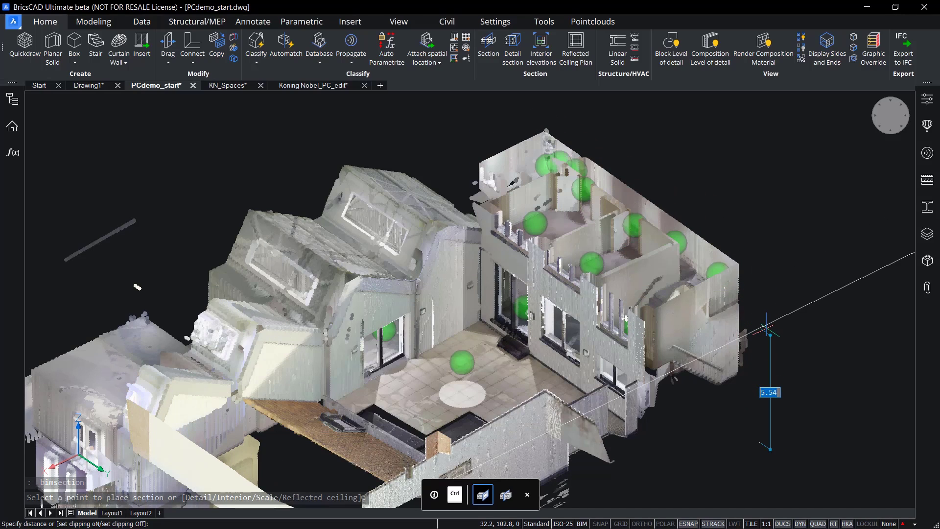
pyautogui.click(757, 392)
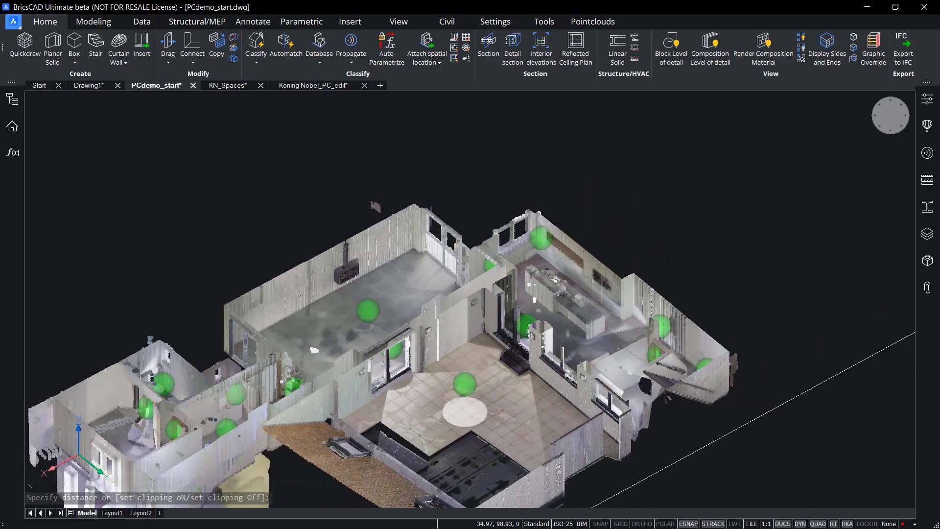
# Delete the horizontal section to show the whole point cloud.
pyautogui.click(854, 378)
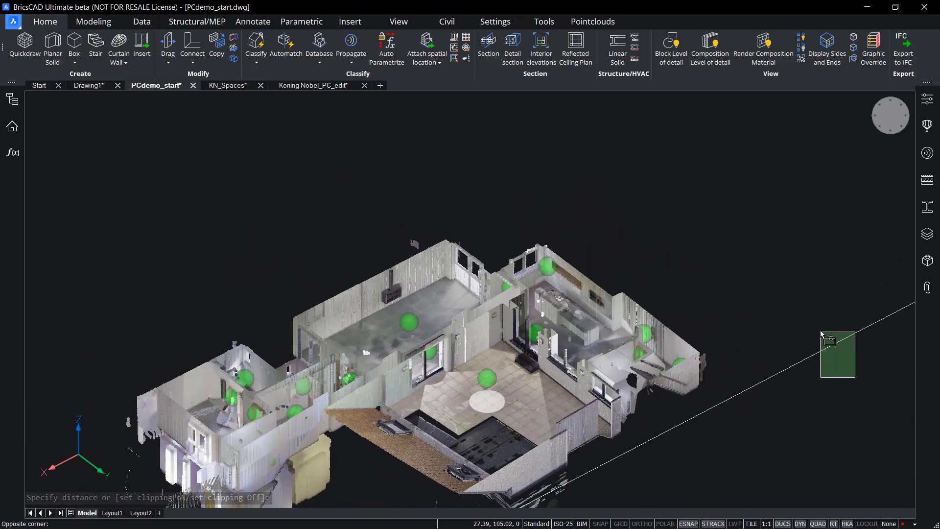
pyautogui.click(820, 333)
pyautogui.press('Delete')
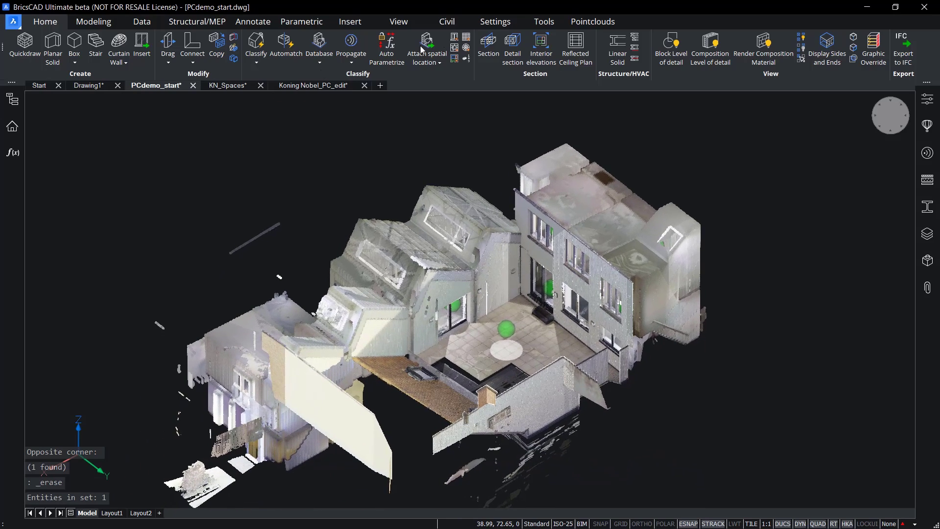
# Run Detect Floors on the full point cloud.
pyautogui.click(586, 19)
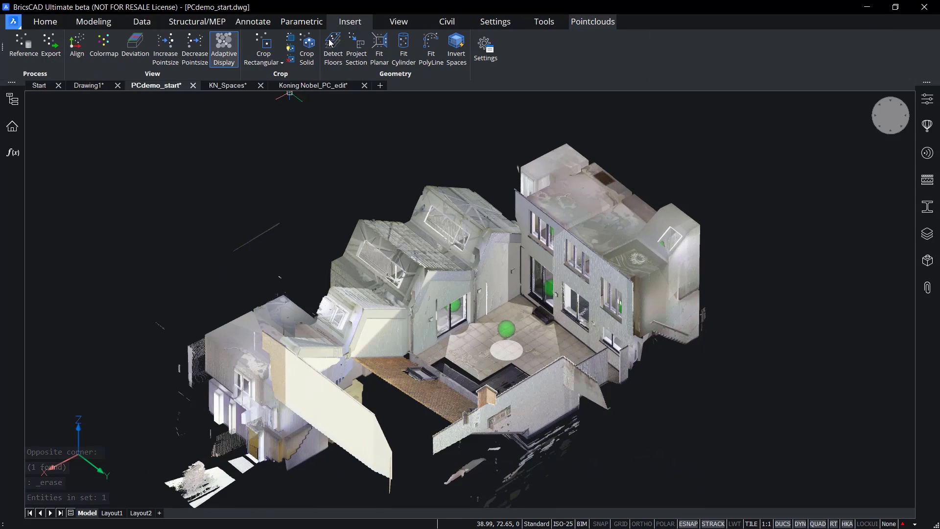
pyautogui.click(336, 55)
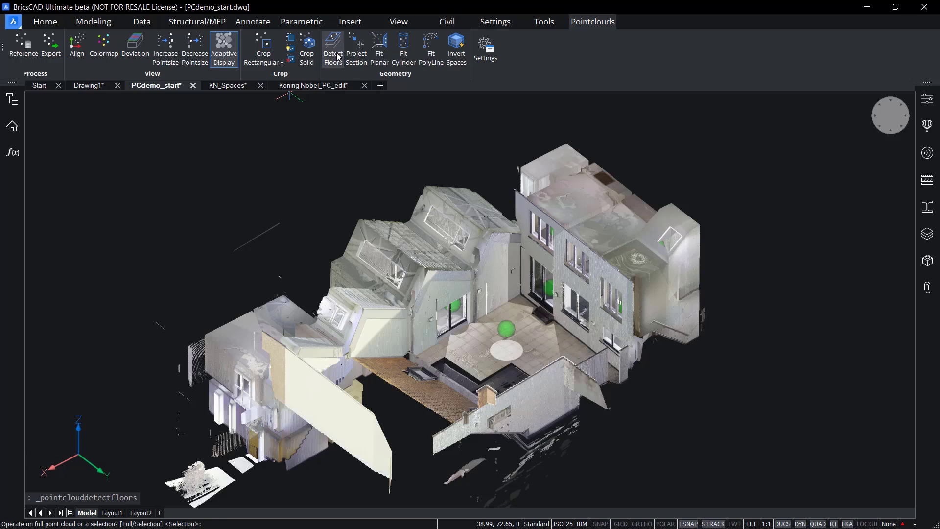
pyautogui.press('Return')
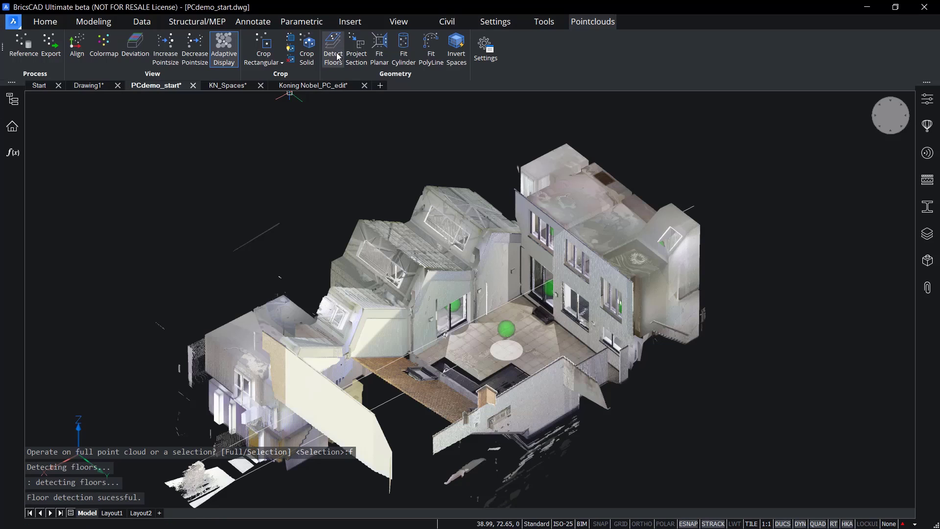
# Deselect the floor_1 section, and turn on clip display for the floor_0 section.
pyautogui.click(478, 309)
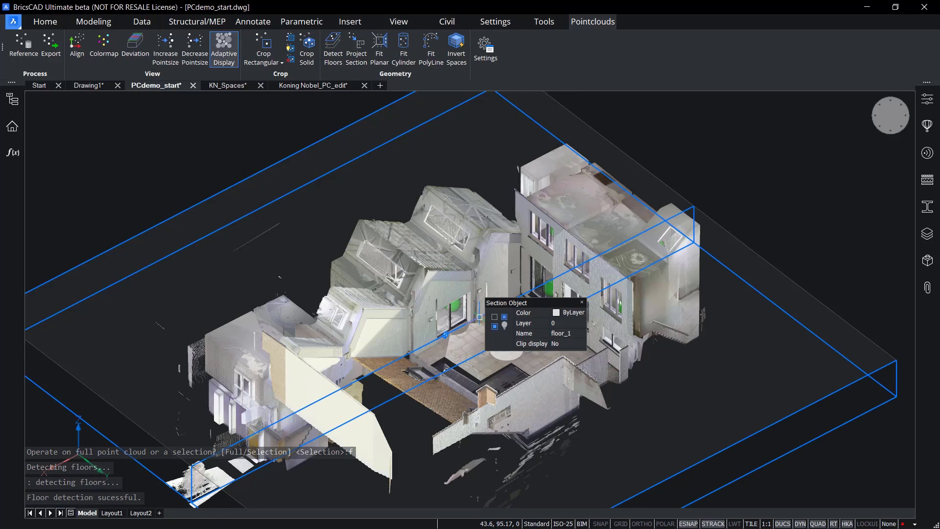
pyautogui.press('Escape')
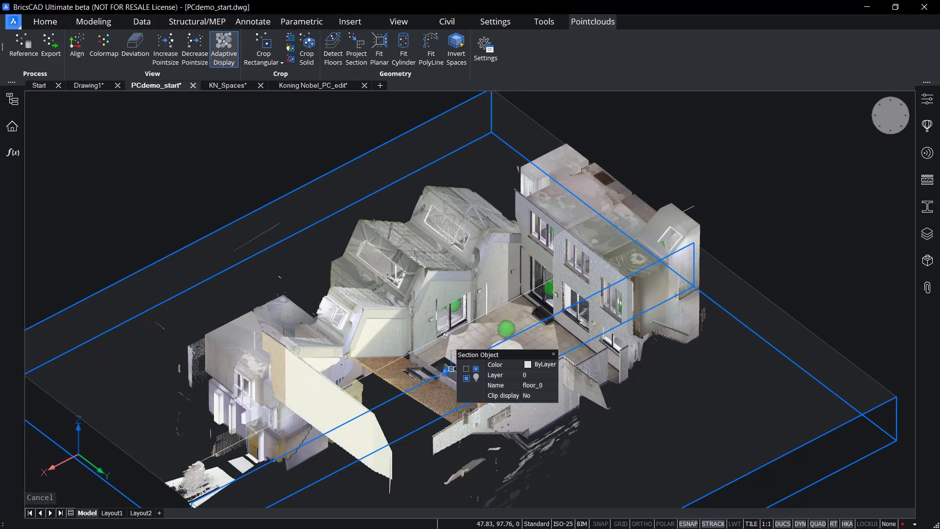
pyautogui.doubleClick(451, 369)
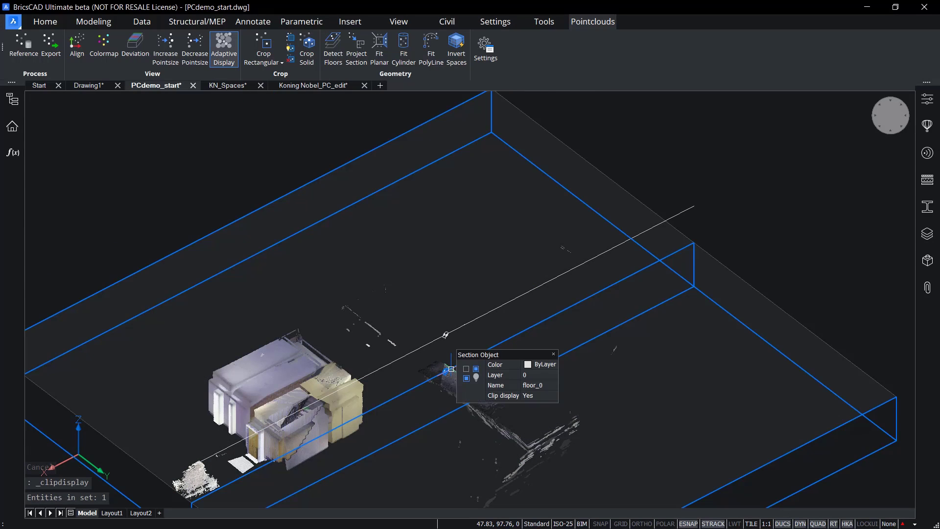
# Turn off clip display for the floor_0 section and turn it on for the floor_1 section.
pyautogui.doubleClick(445, 335)
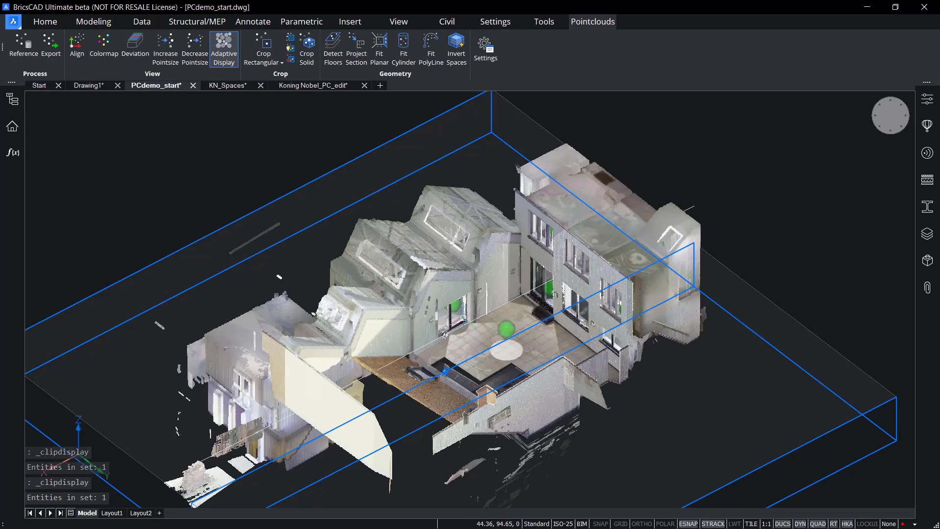
pyautogui.doubleClick(445, 371)
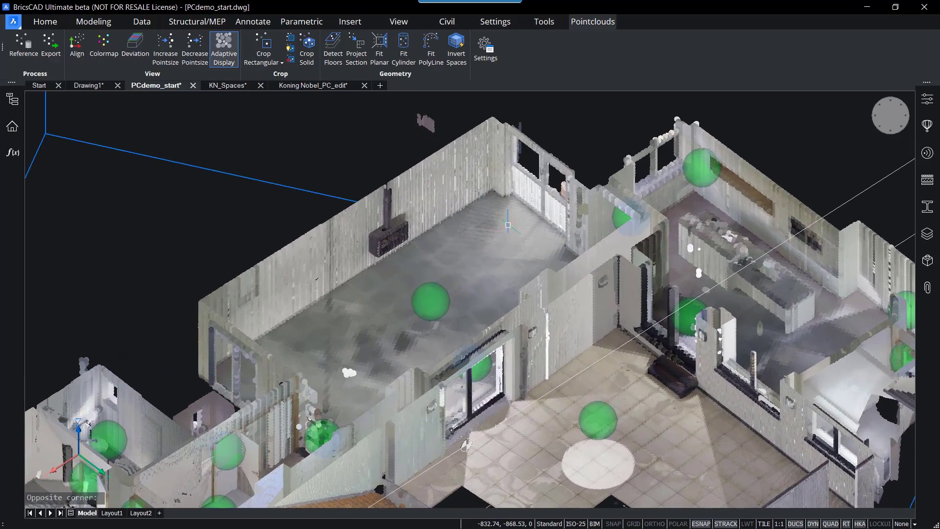
pyautogui.moveTo(503, 226)
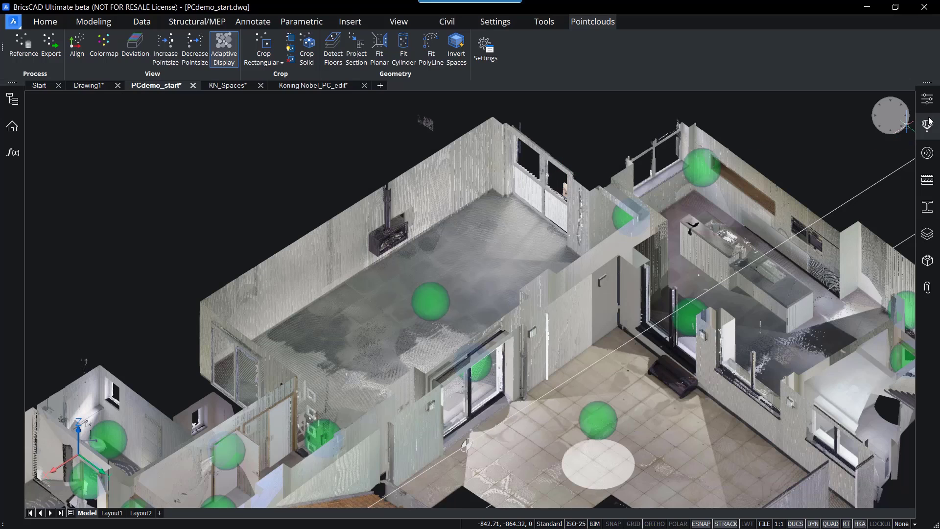
# Set Show Bubbles to Off in the point cloud's properties.
pyautogui.click(927, 99)
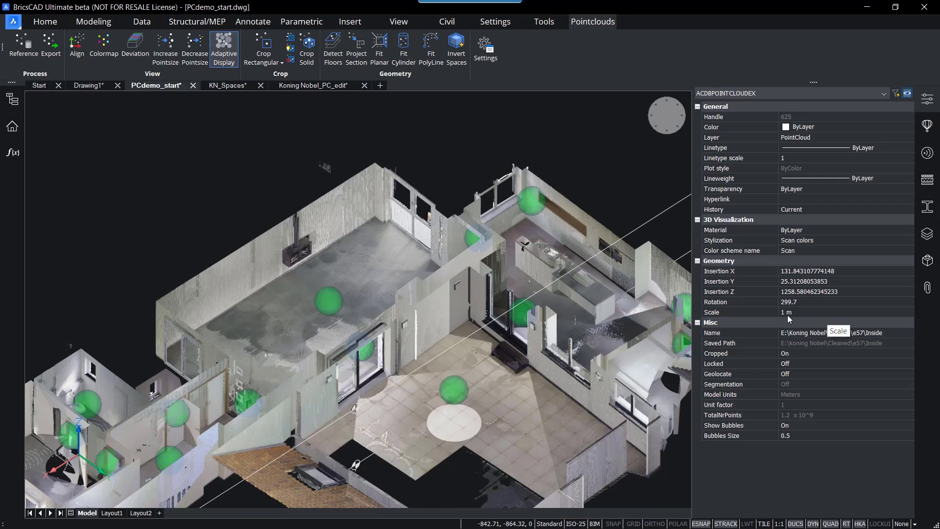
pyautogui.click(803, 426)
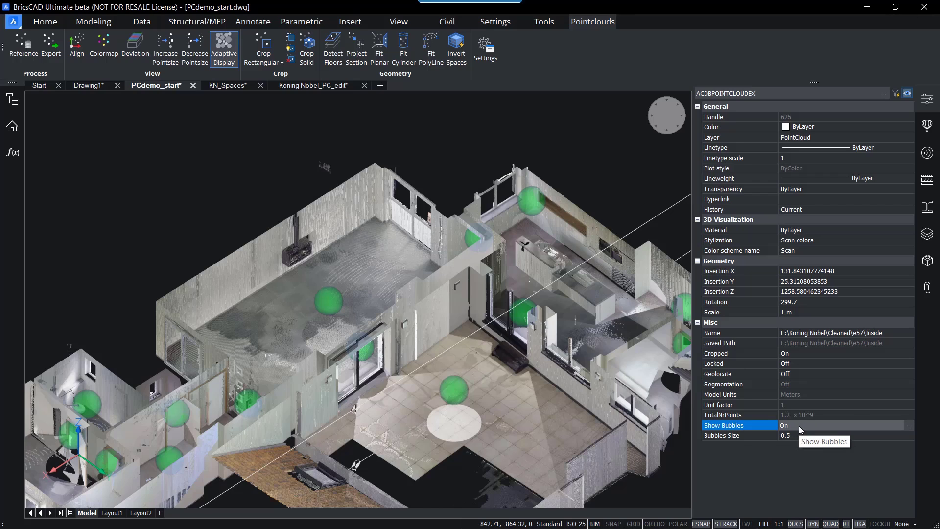
pyautogui.click(799, 425)
pyautogui.click(799, 435)
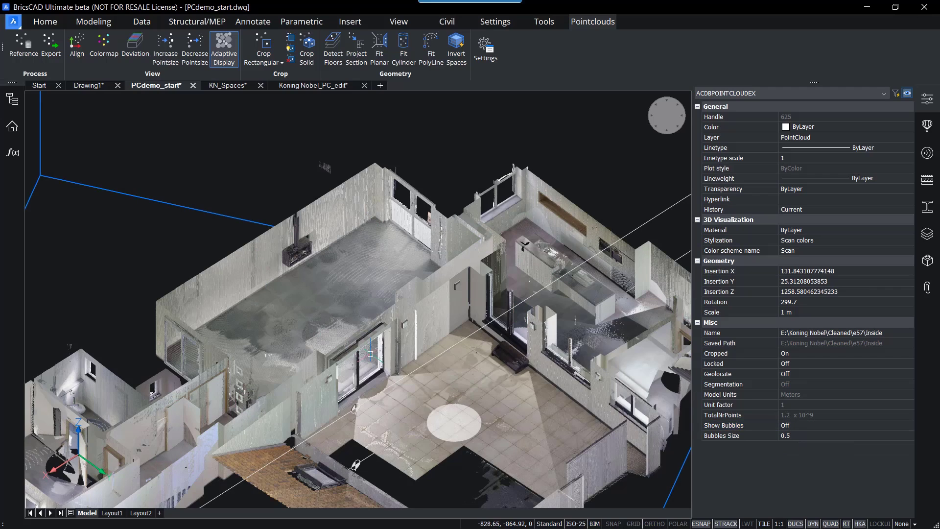
# Set the point cloud's Show Bubbles property back to On and hide the properties.
pyautogui.moveTo(387, 406)
pyautogui.click(800, 424)
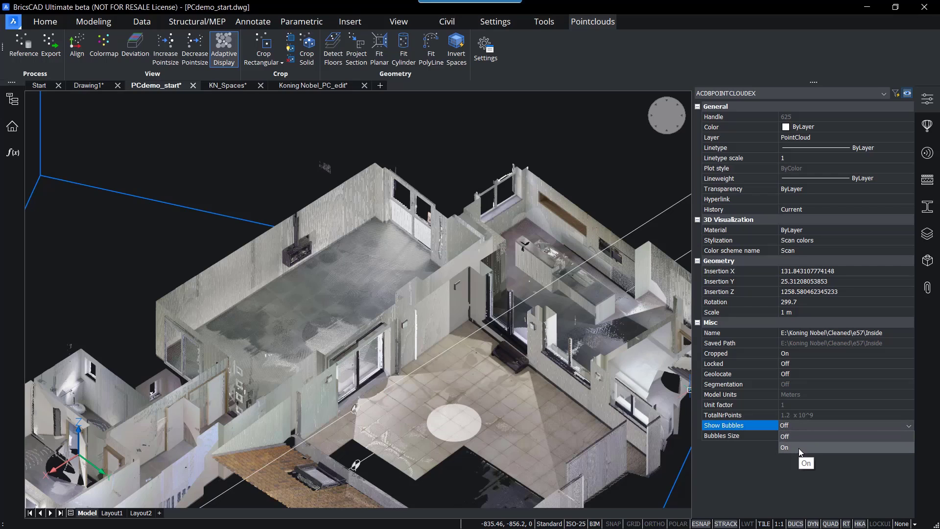
pyautogui.click(805, 447)
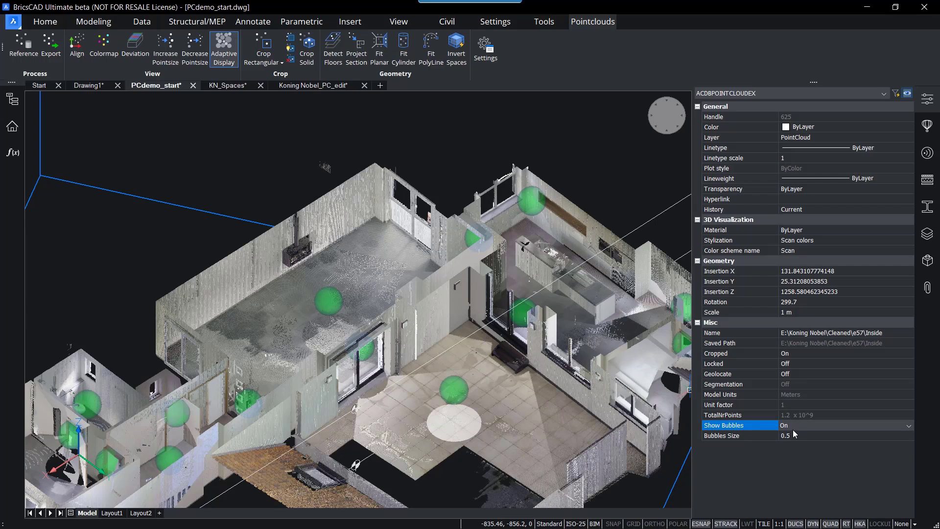
pyautogui.click(926, 100)
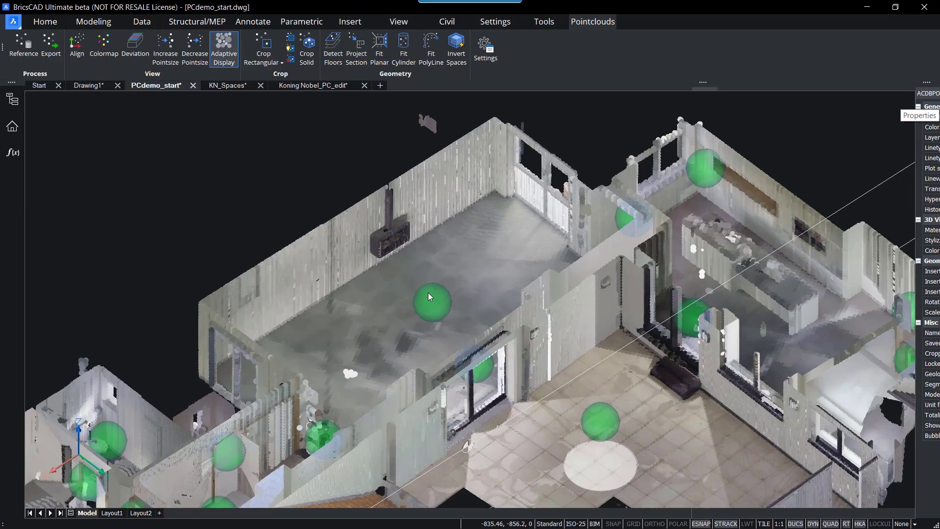
# Open the Bubble viewer from the bubble in the large room with the stove, and enlarge it beside that room in the model.
pyautogui.doubleClick(428, 292)
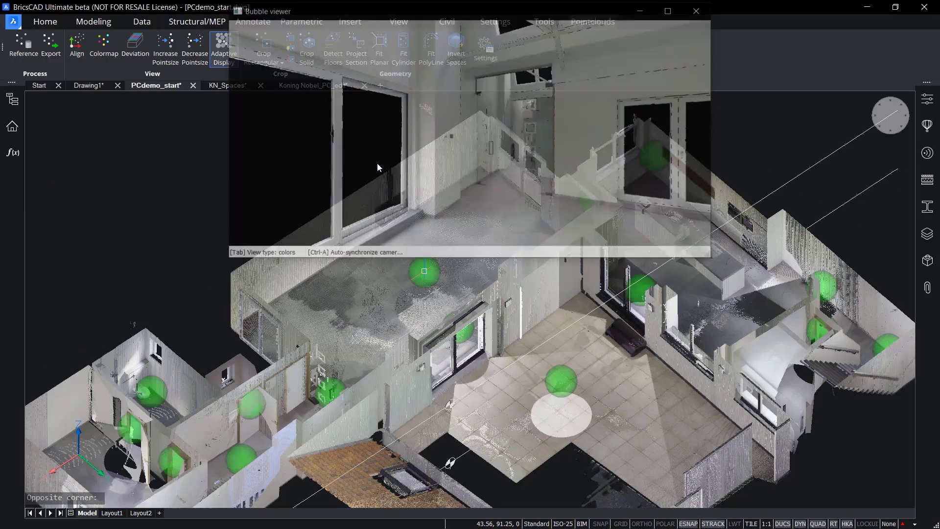
pyautogui.moveTo(441, 17); pyautogui.dragTo(641, 103)
pyautogui.moveTo(431, 342); pyautogui.dragTo(434, 499)
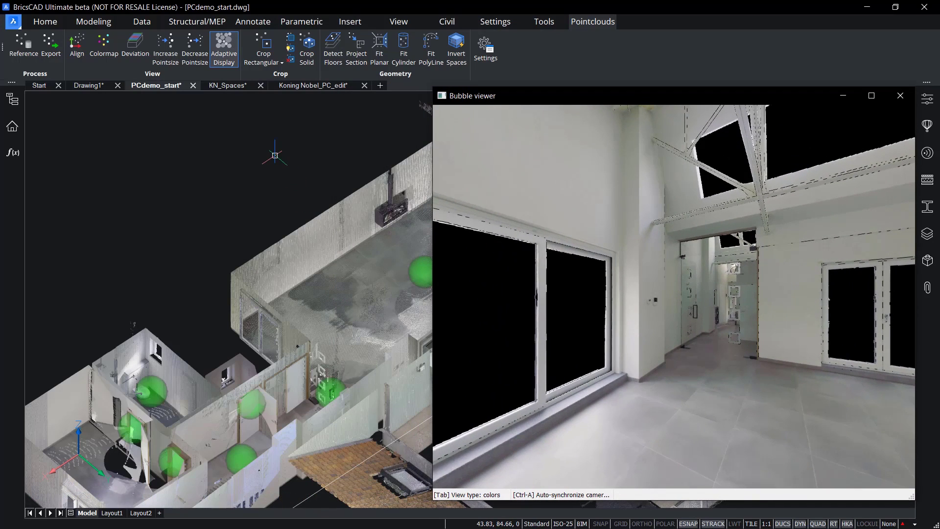
pyautogui.moveTo(231, 157); pyautogui.dragTo(119, 174, button='middle')
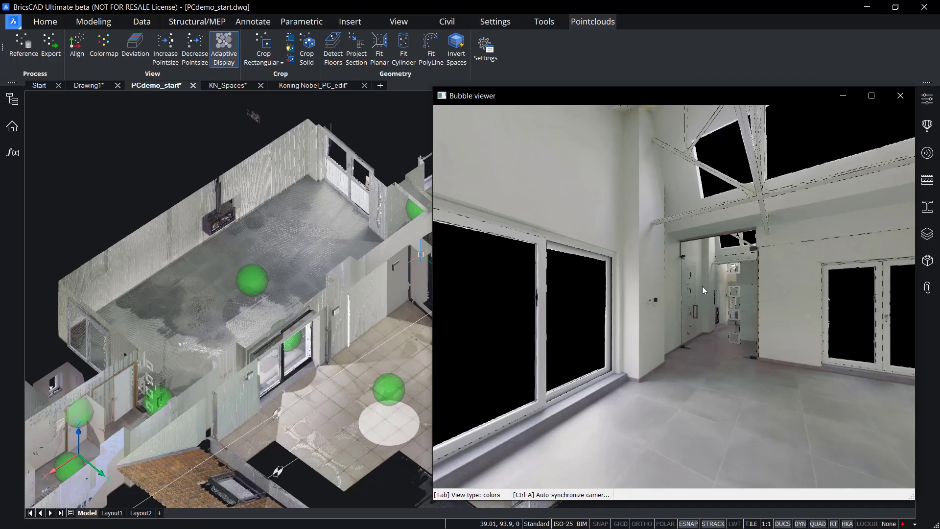
# Turn the Bubble viewer's colors view towards the glazed doors at the end of the room.
pyautogui.moveTo(549, 262); pyautogui.dragTo(513, 265)
pyautogui.moveTo(646, 270); pyautogui.dragTo(457, 266)
pyautogui.moveTo(744, 268); pyautogui.dragTo(663, 323)
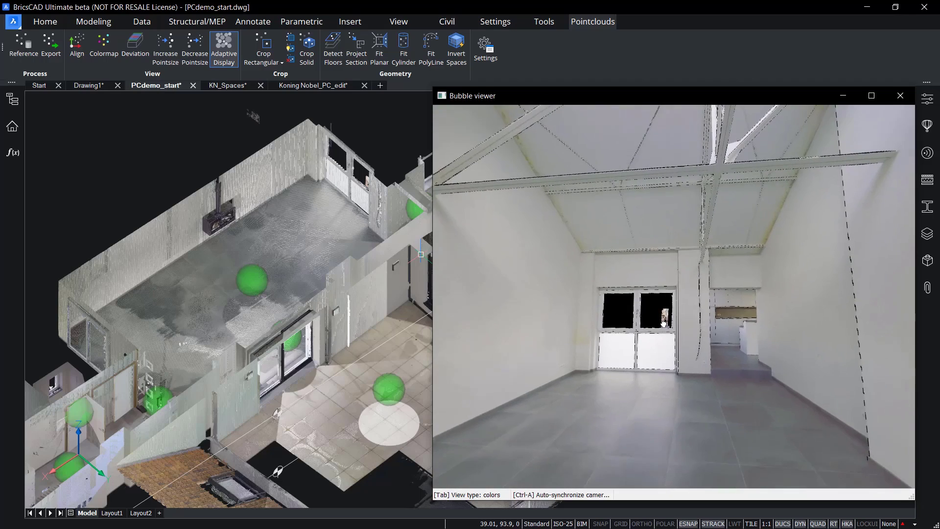
# Switch the Bubble viewer to the normals view type and look around the room.
pyautogui.press('Tab')
pyautogui.moveTo(719, 313); pyautogui.dragTo(623, 300)
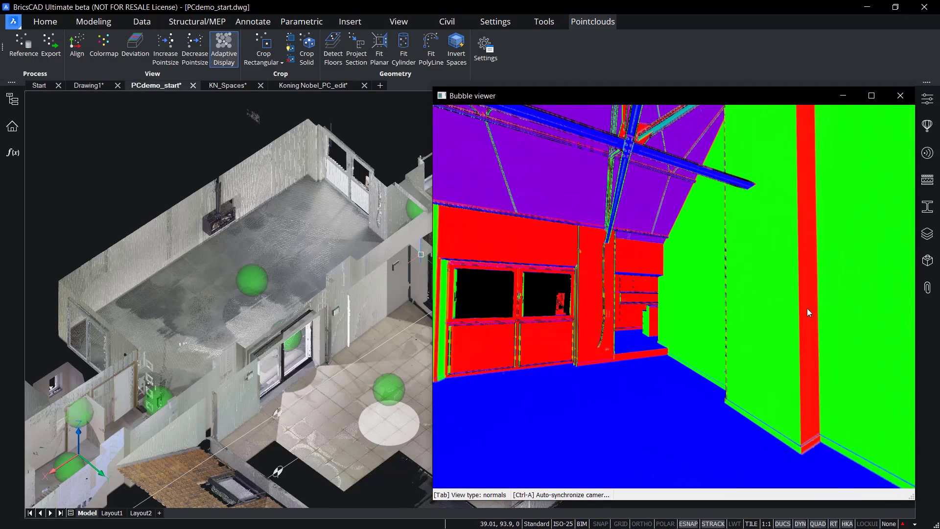
pyautogui.moveTo(807, 307); pyautogui.dragTo(613, 311)
pyautogui.moveTo(849, 321); pyautogui.dragTo(567, 303)
# Switch the Bubble viewer to the distance view type and look around the room.
pyautogui.press('Tab')
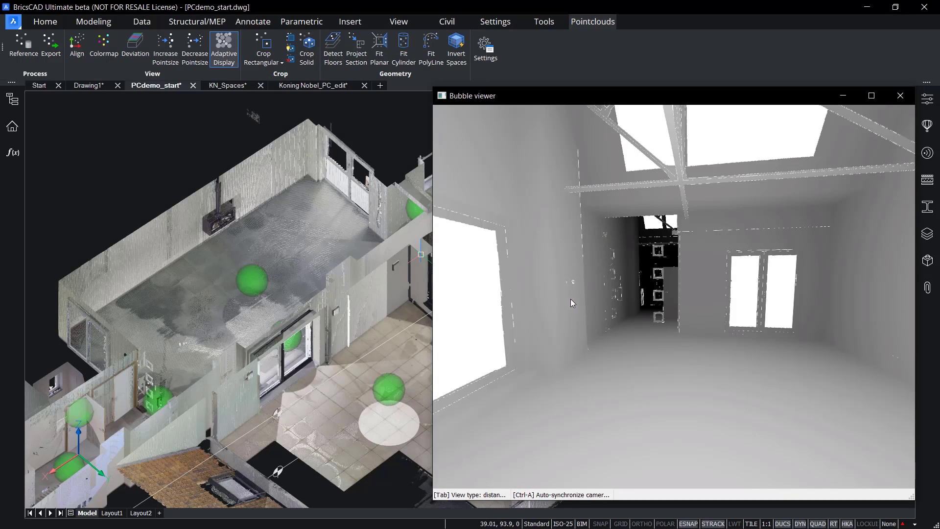
pyautogui.moveTo(761, 328); pyautogui.dragTo(810, 338)
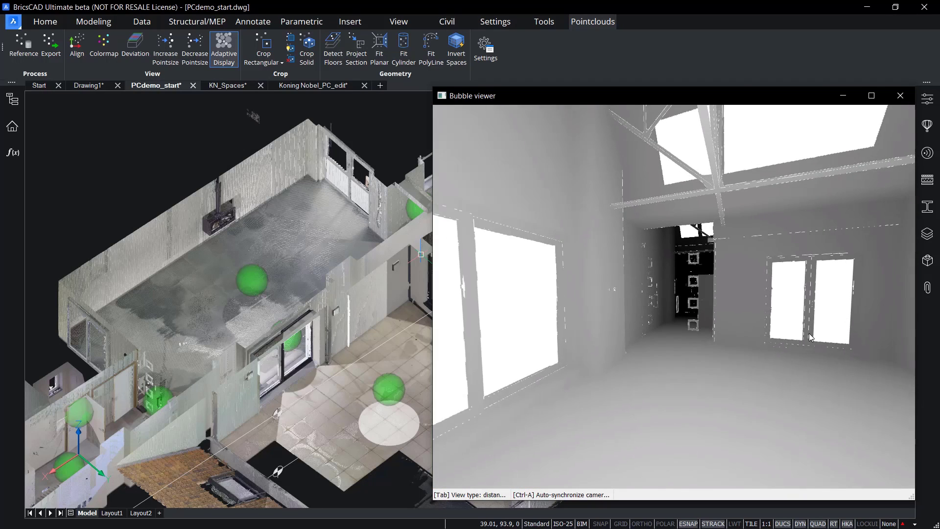
pyautogui.moveTo(659, 332); pyautogui.dragTo(736, 359)
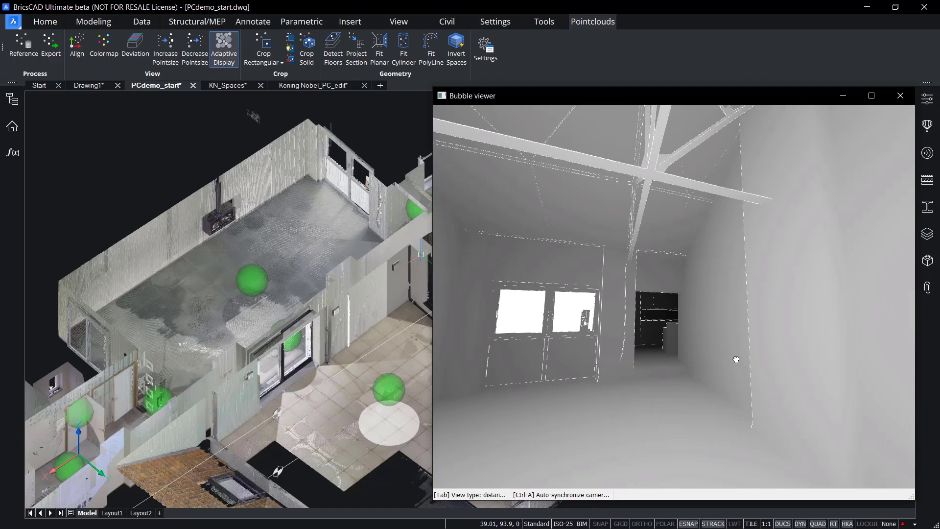
# Return the Bubble viewer to colors, face the end doors, and synchronize the model camera with that view.
pyautogui.press('Tab')
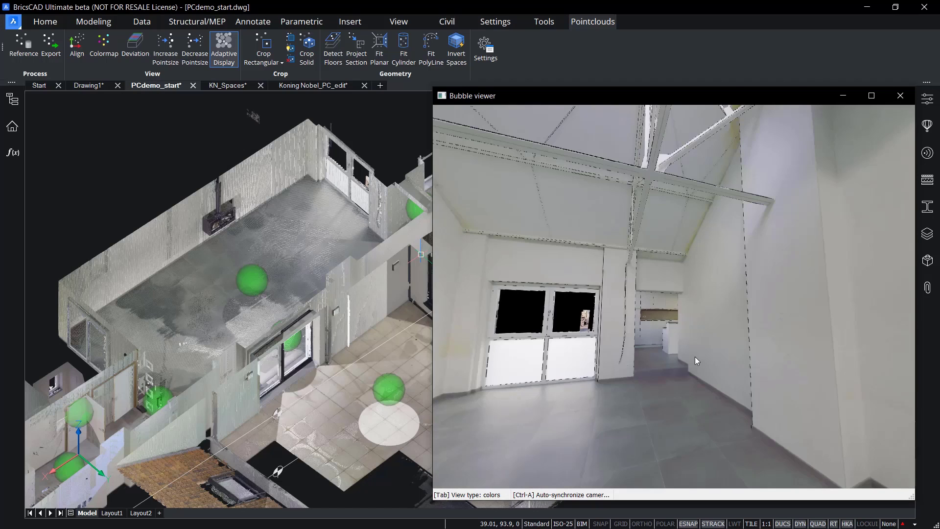
pyautogui.moveTo(662, 367); pyautogui.dragTo(737, 353)
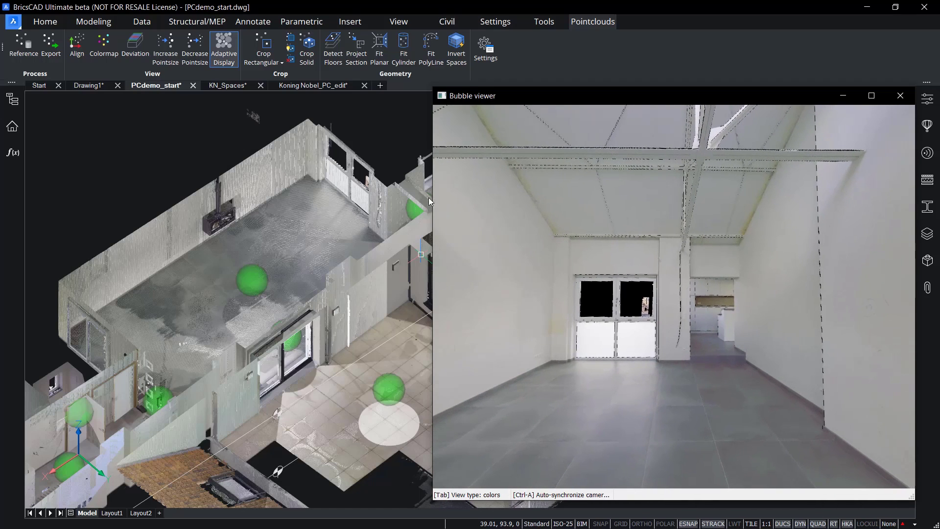
pyautogui.click(389, 141)
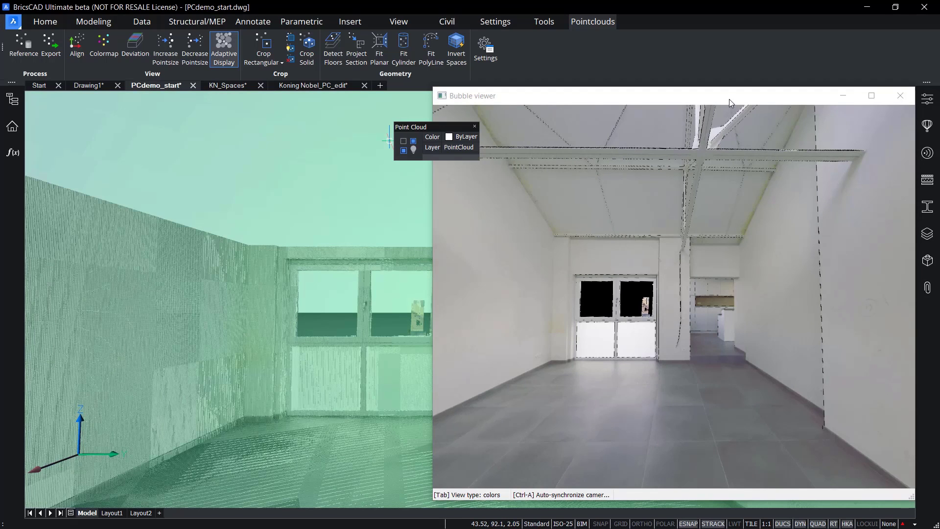
# Close the Bubble viewer and return the model from the room's perspective to an isometric view.
pyautogui.moveTo(729, 102); pyautogui.dragTo(826, 111)
pyautogui.click(868, 113)
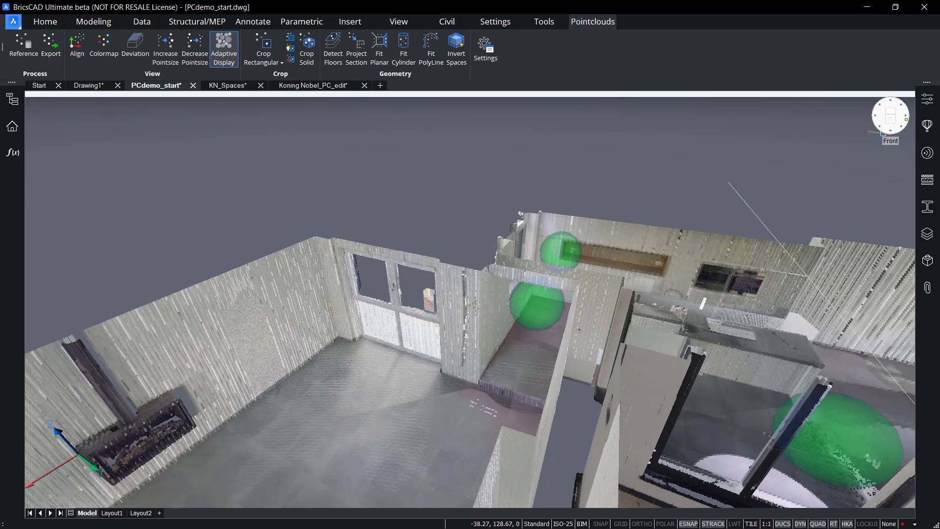
pyautogui.rightClick(882, 131)
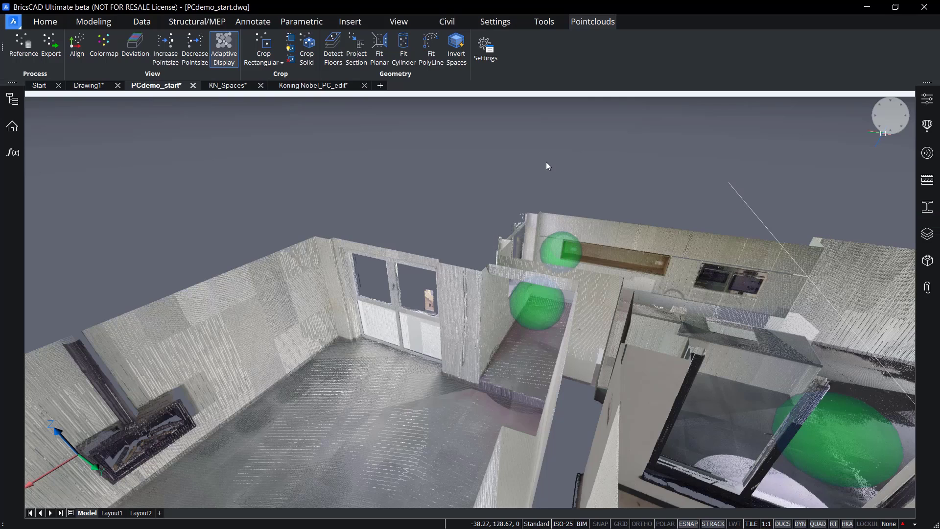
# Turn off clip display for the floor_1 section to show the full building again.
pyautogui.scroll(5, 546, 162)
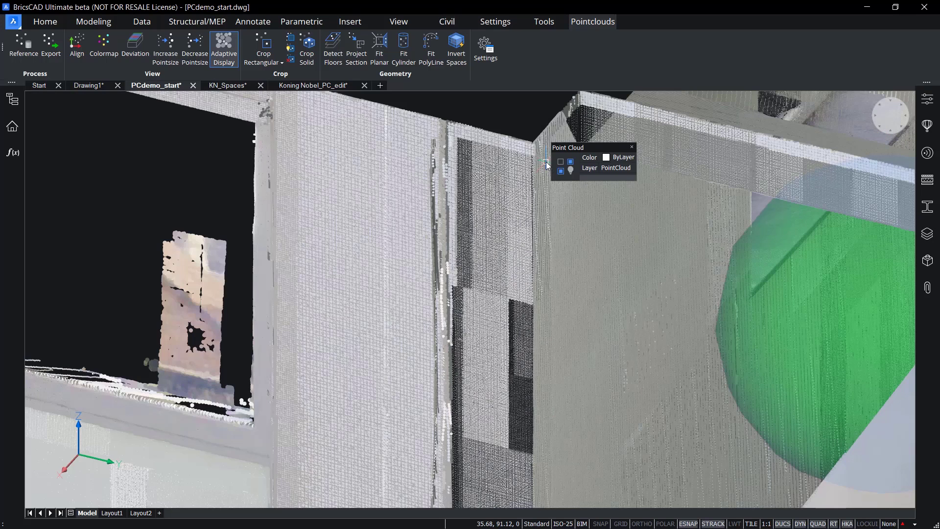
pyautogui.scroll(-5, 545, 162)
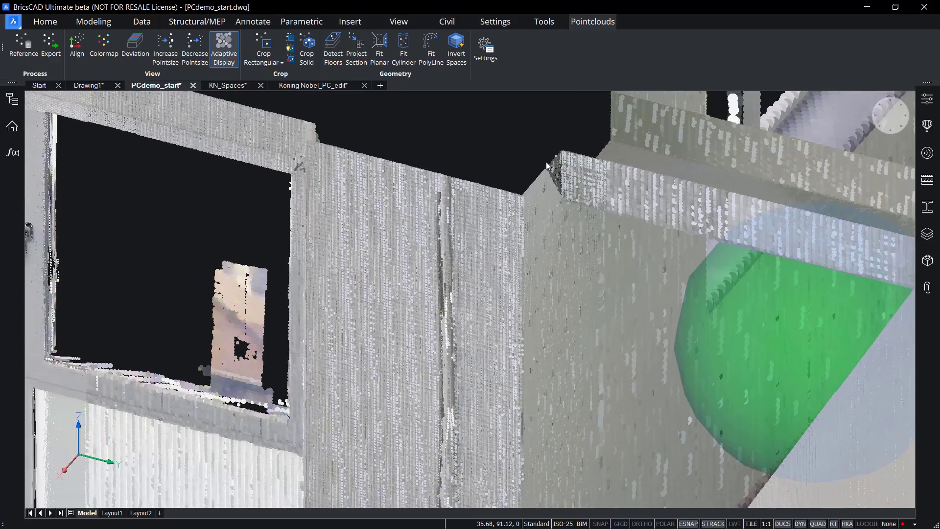
pyautogui.scroll(-5, 545, 161)
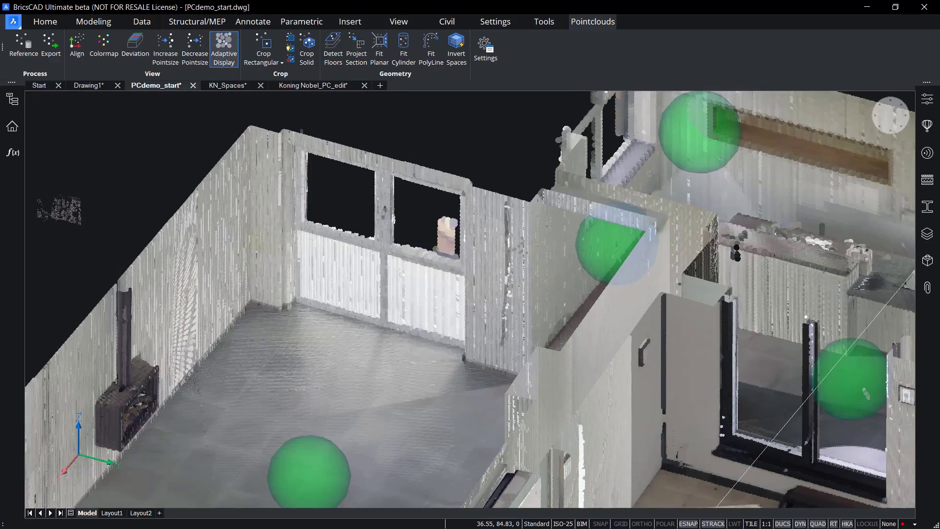
pyautogui.scroll(-3, 431, 337)
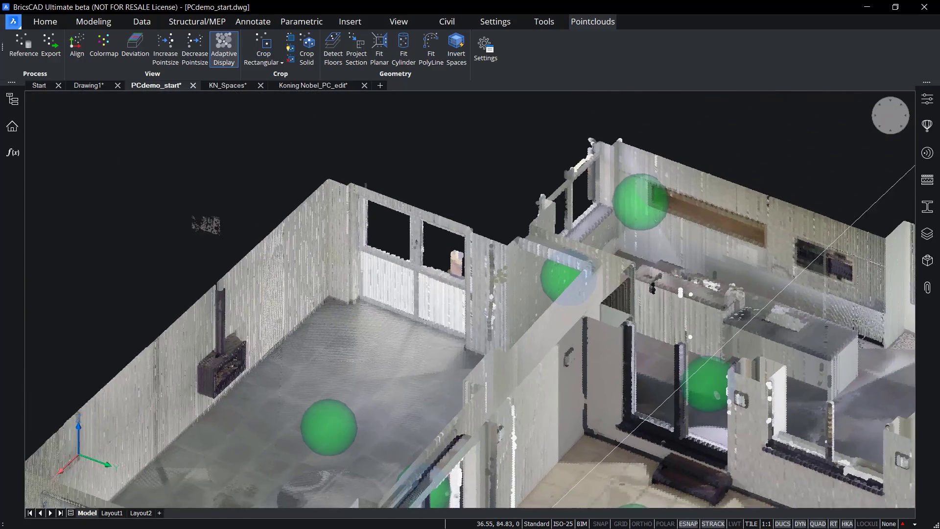
pyautogui.scroll(-1, 470, 299)
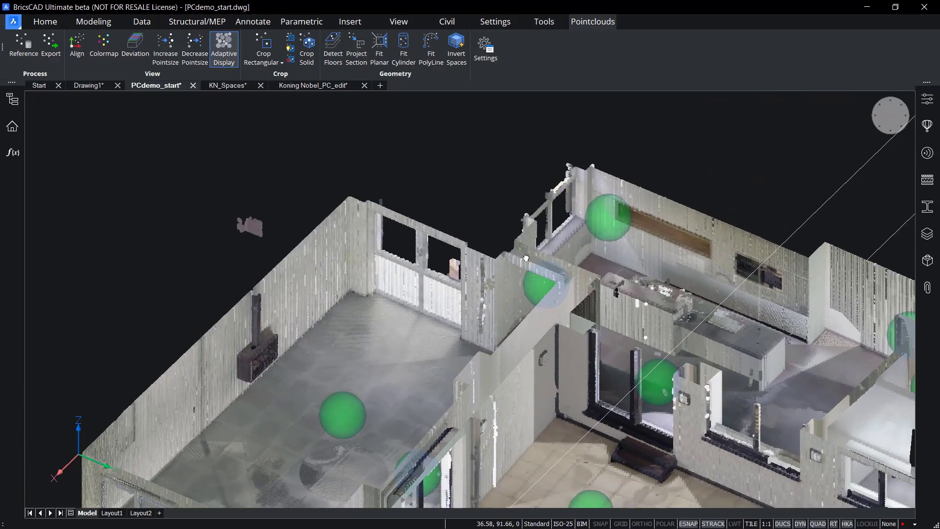
pyautogui.scroll(-3, 525, 258)
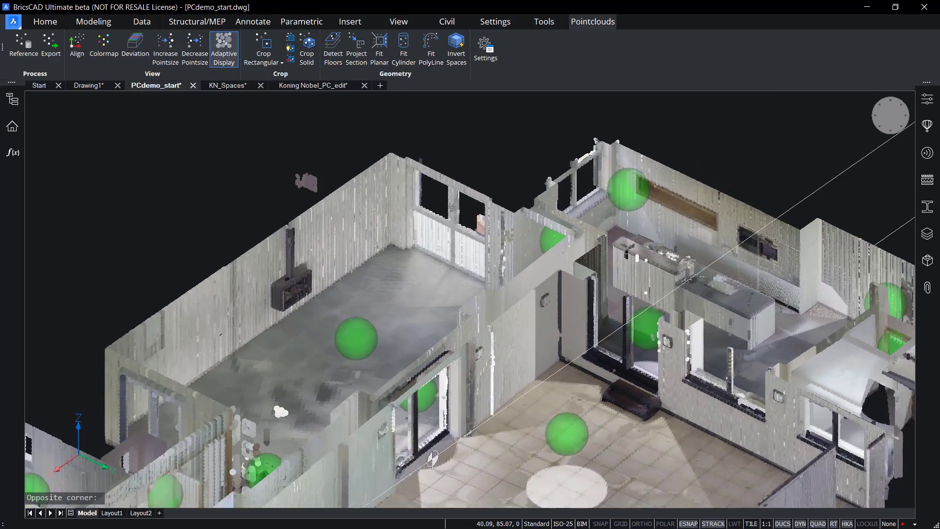
pyautogui.click(433, 437)
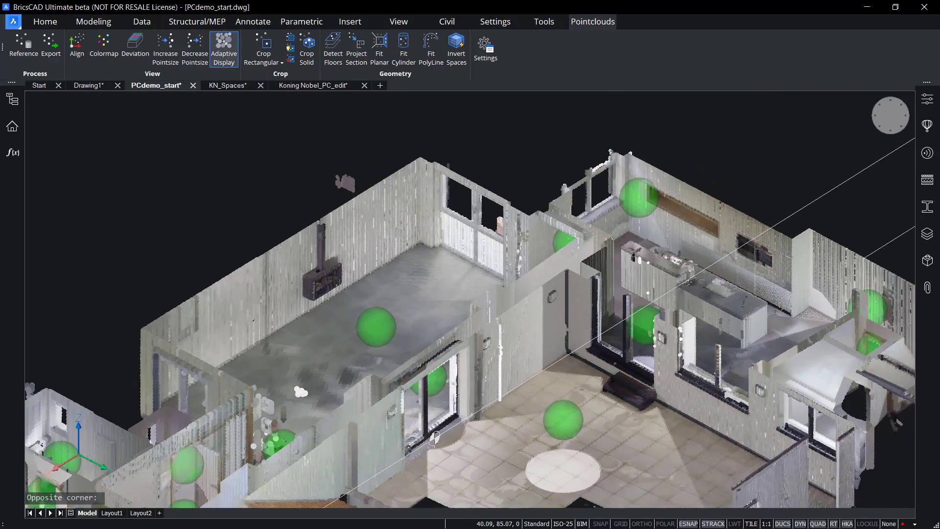
pyautogui.scroll(5, 434, 437)
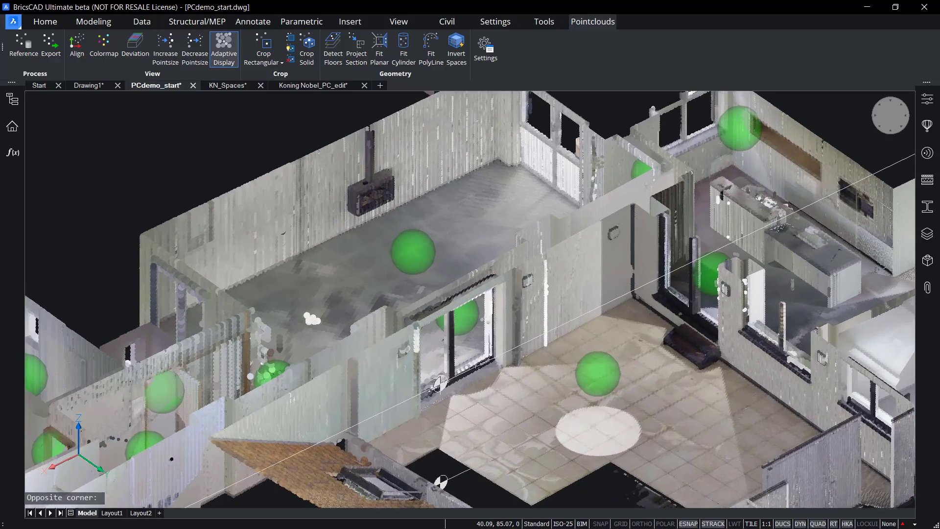
pyautogui.scroll(1, 441, 482)
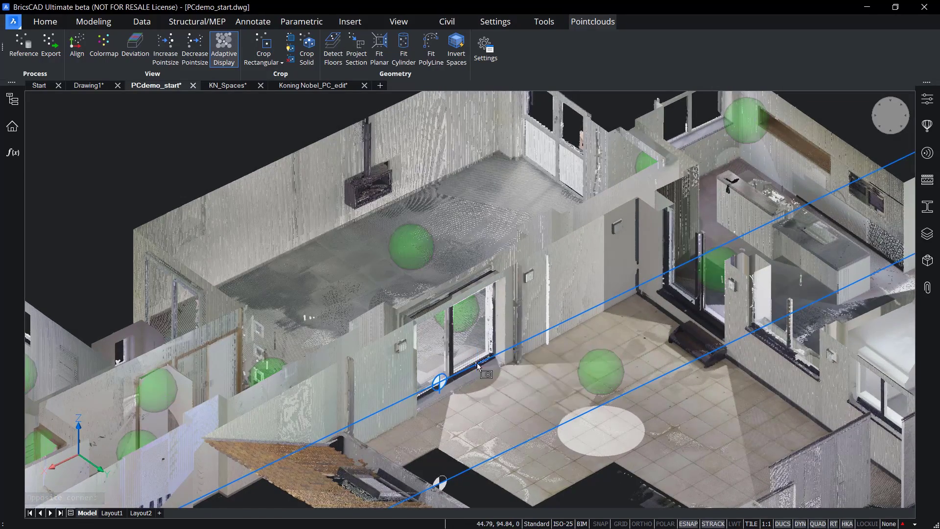
pyautogui.click(477, 363)
# Draw a line on the point cloud along the lower edge of the gable's roof trim, above the sliding door.
pyautogui.scroll(4, 451, 323)
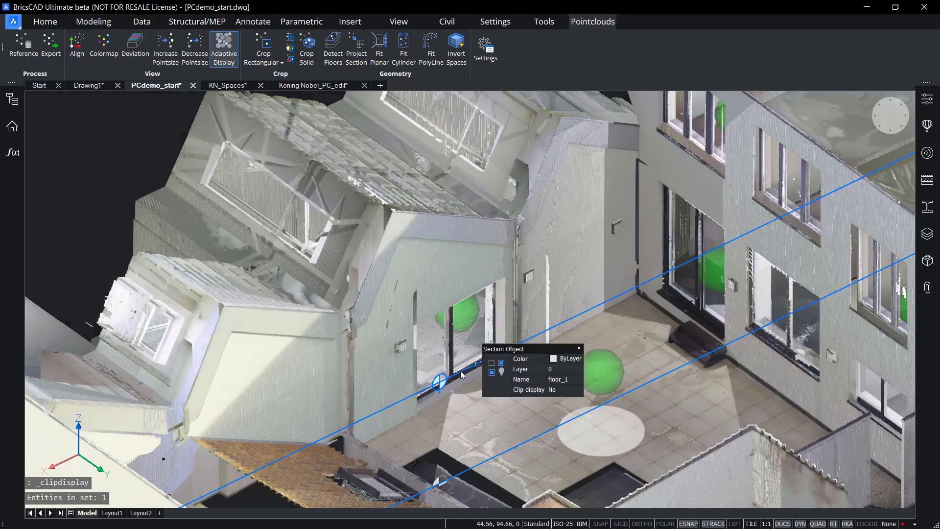
pyautogui.scroll(2, 416, 293)
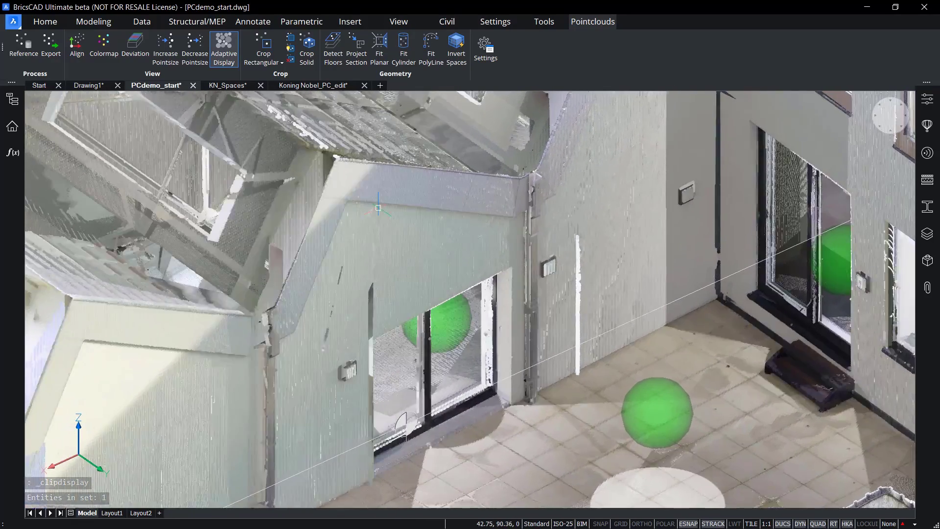
pyautogui.scroll(3, 377, 208)
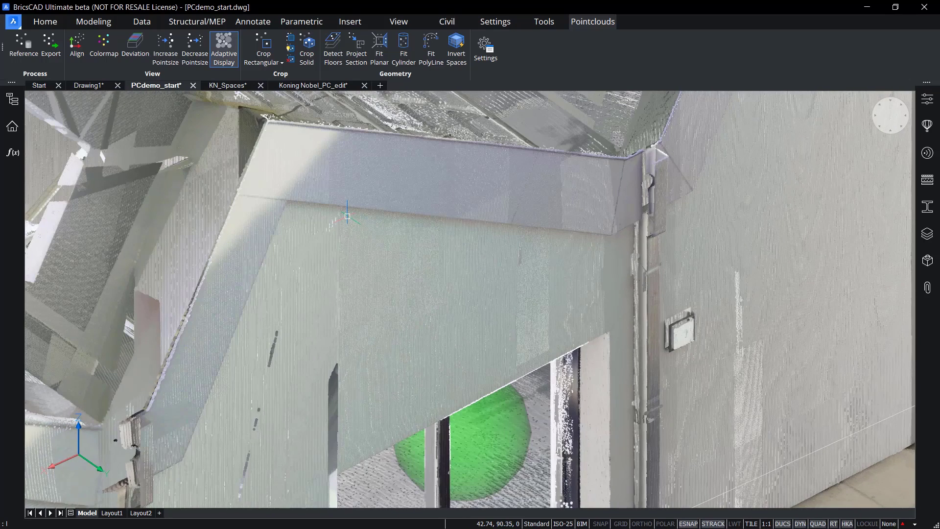
pyautogui.press('Return')
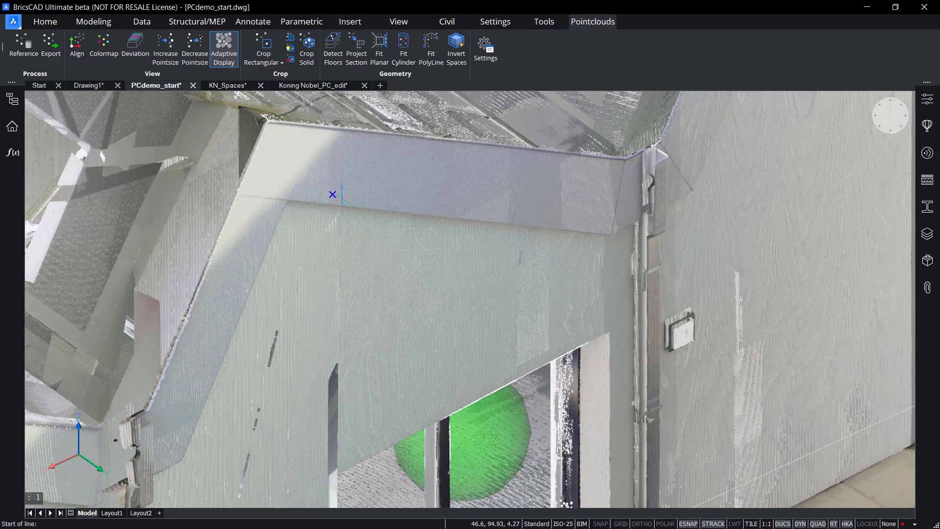
pyautogui.click(290, 203)
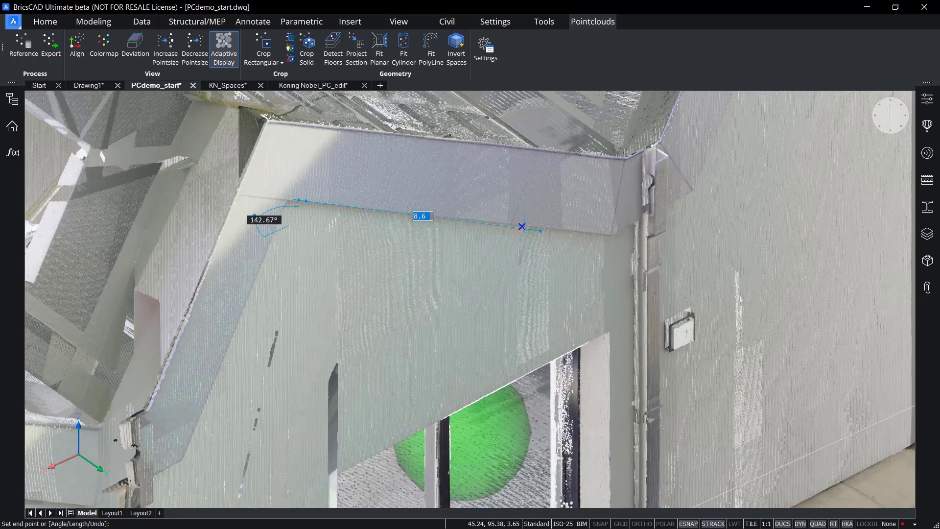
pyautogui.click(614, 235)
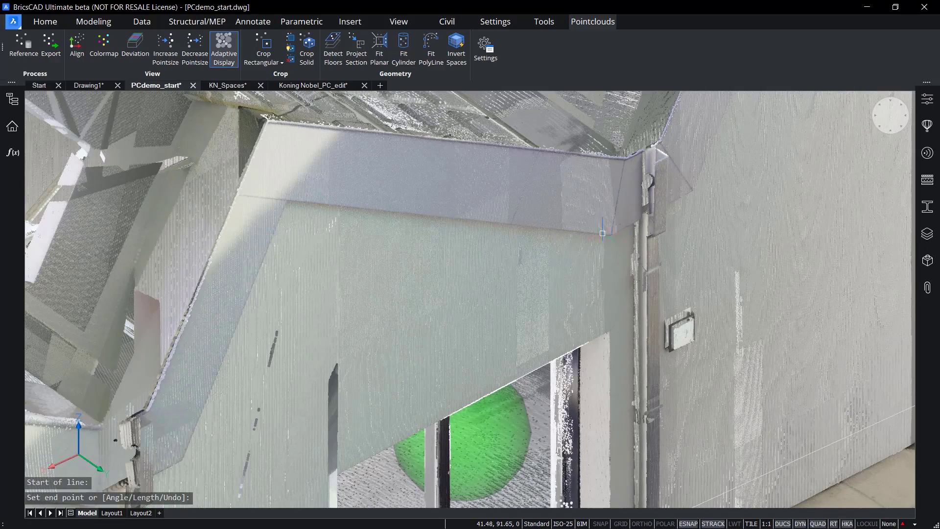
pyautogui.press('Return')
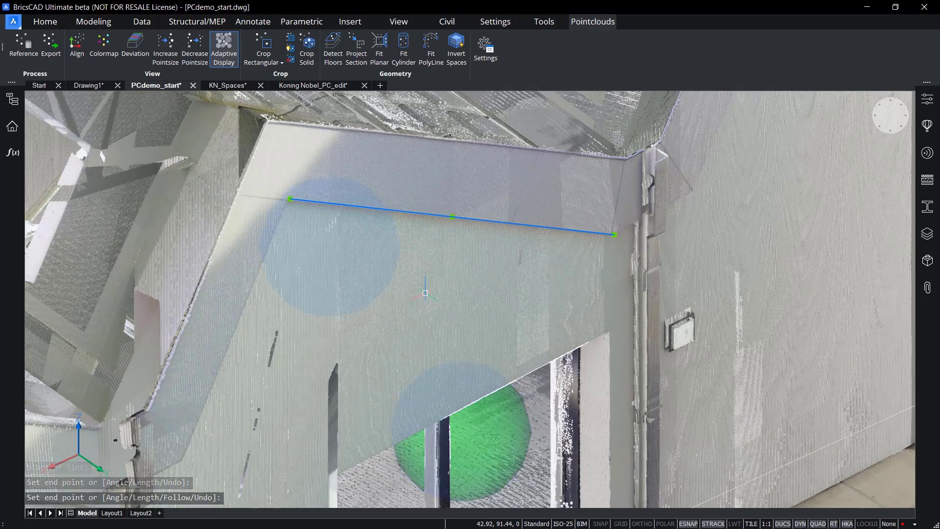
pyautogui.scroll(-3, 431, 254)
pyautogui.press('Escape')
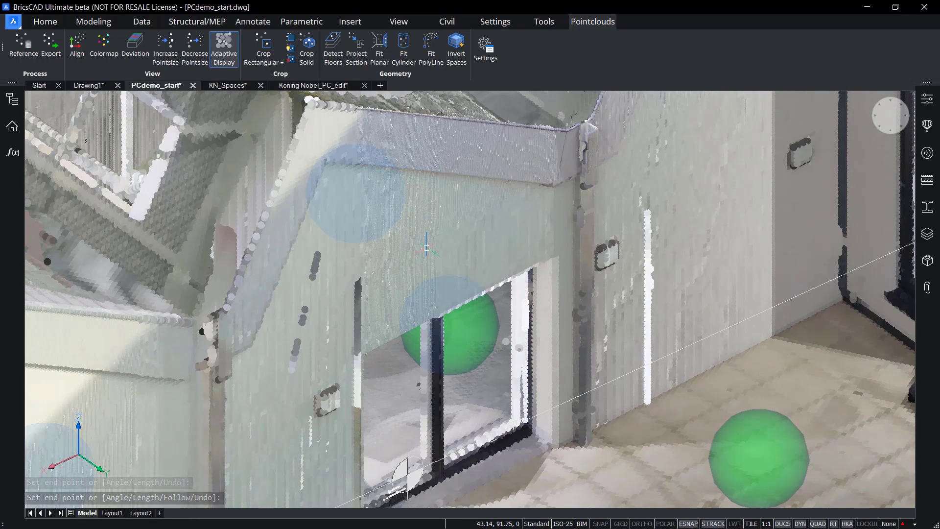
# Open the terrace scan's bubble in the Bubble viewer, then move and enlarge the viewer to sit beside the model.
pyautogui.scroll(-2, 426, 249)
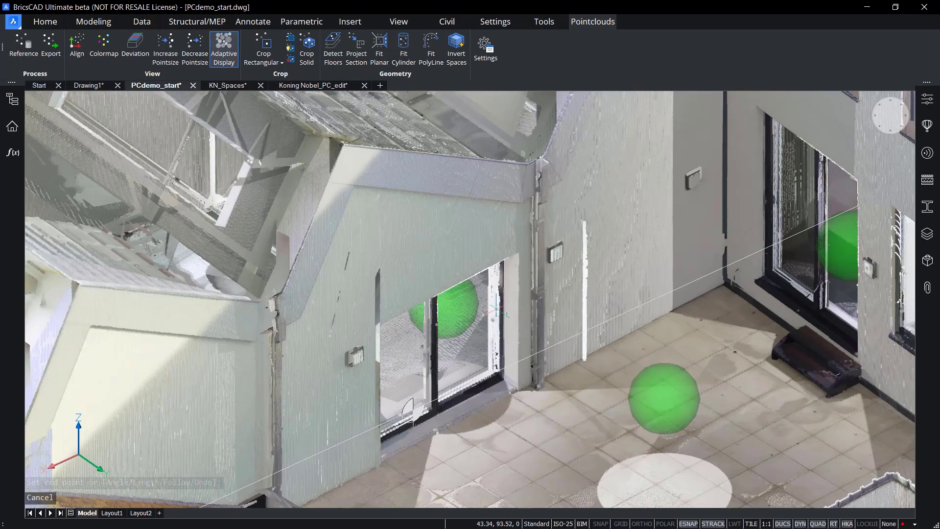
pyautogui.moveTo(496, 308); pyautogui.dragTo(508, 329, button='middle')
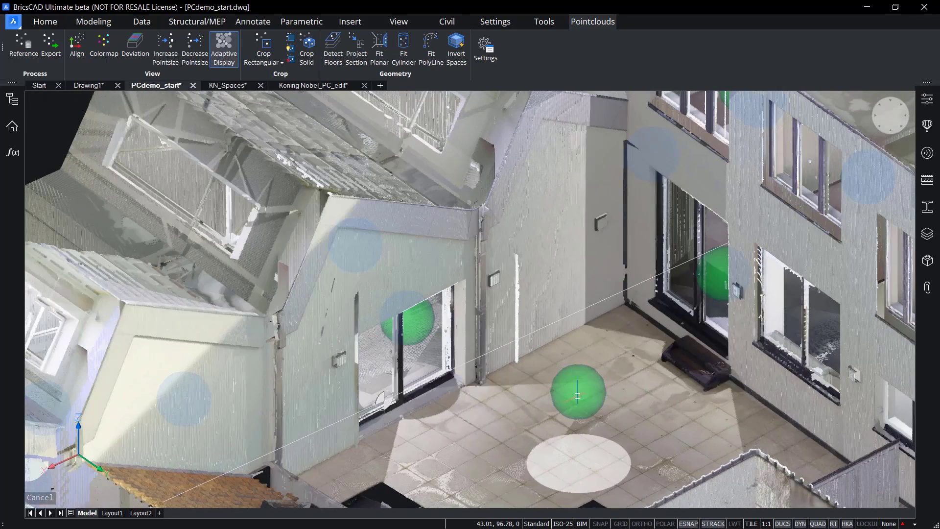
pyautogui.moveTo(578, 395)
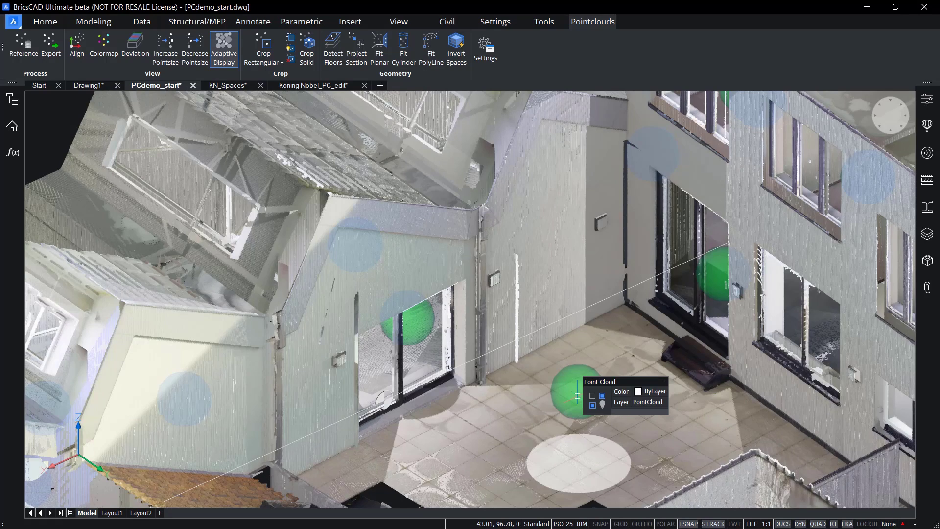
pyautogui.doubleClick(577, 395)
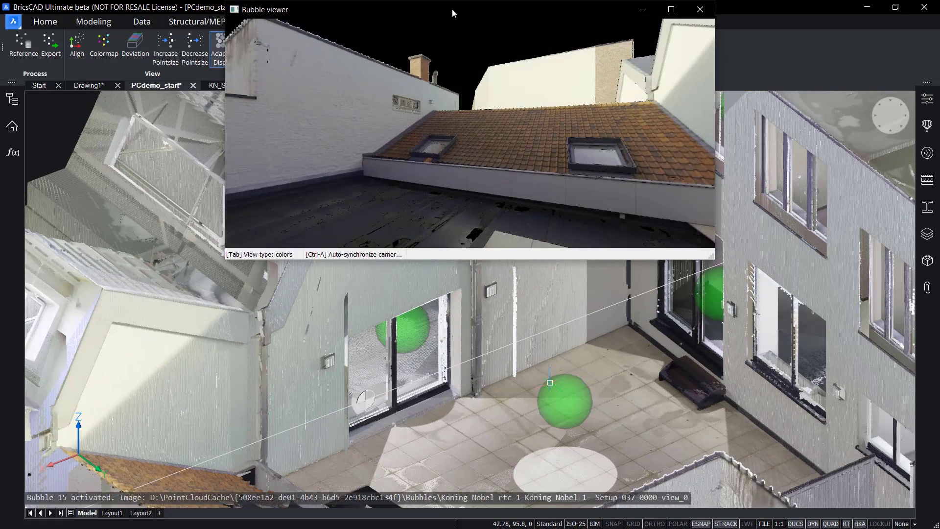
pyautogui.moveTo(451, 8); pyautogui.dragTo(680, 95)
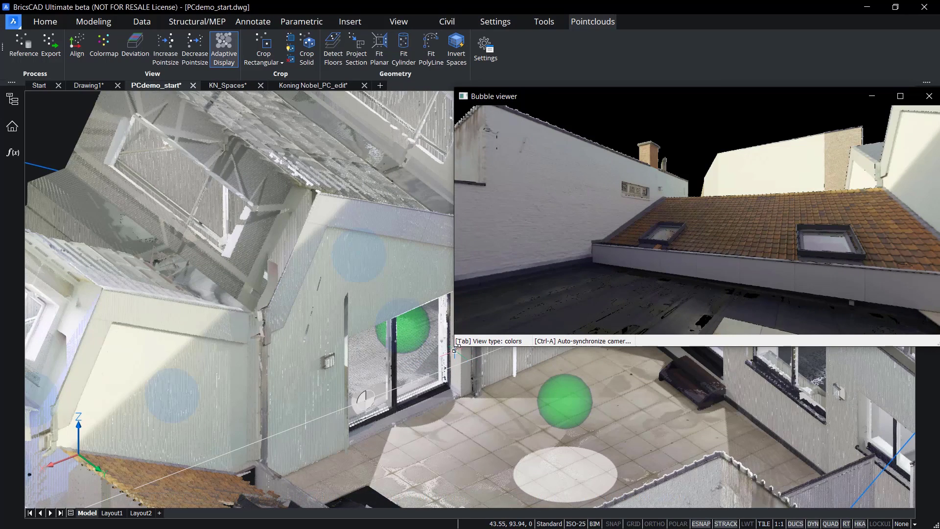
pyautogui.moveTo(453, 346); pyautogui.dragTo(476, 504)
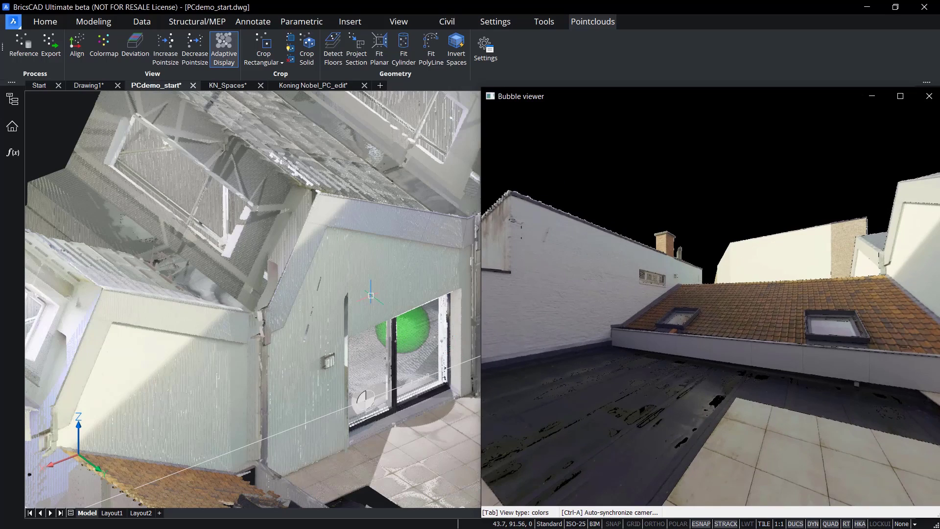
# Bring the gable wall with the sliding door into view in both the model and the Bubble viewer.
pyautogui.moveTo(371, 295); pyautogui.dragTo(237, 301, button='middle')
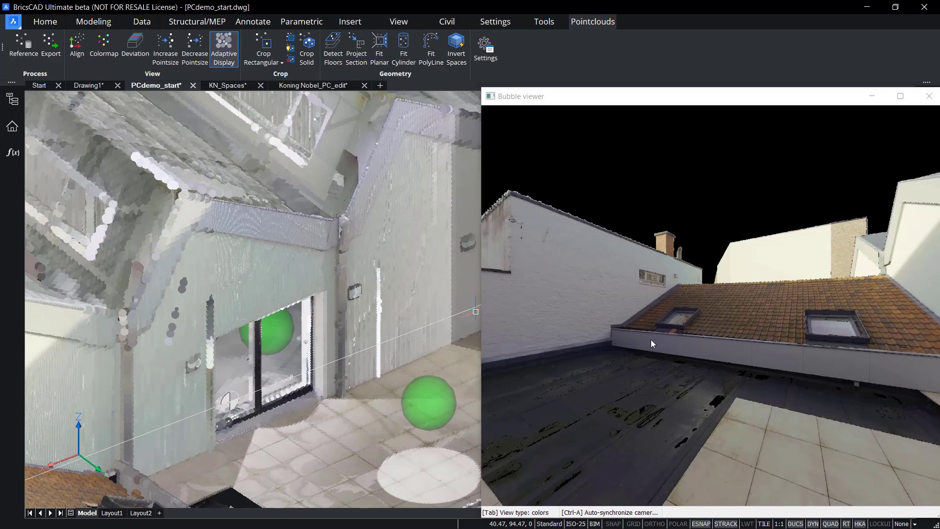
pyautogui.moveTo(650, 340); pyautogui.dragTo(651, 329)
pyautogui.moveTo(500, 312); pyautogui.dragTo(794, 356)
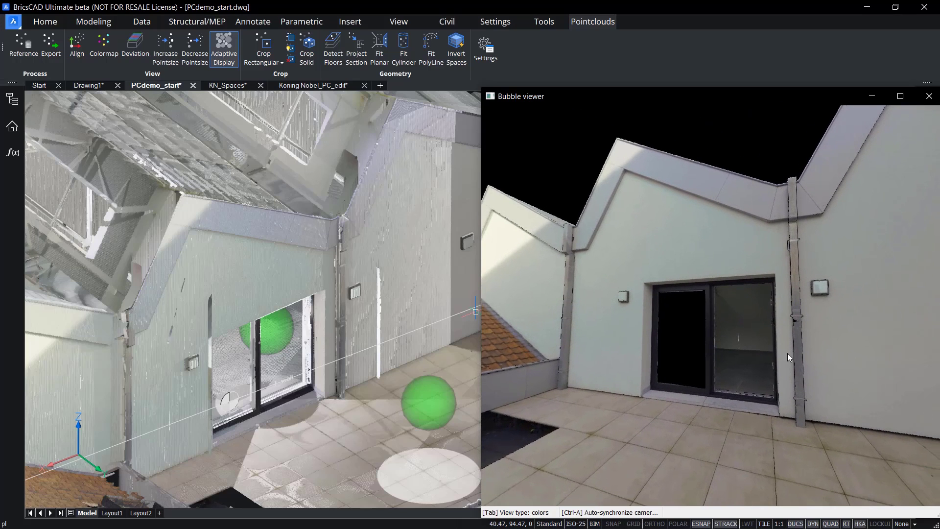
# Start a polyline in the Bubble viewer at the gable wall's left base corner, continuing through the left eave to the roof peak.
pyautogui.write('pl')
pyautogui.press('Return')
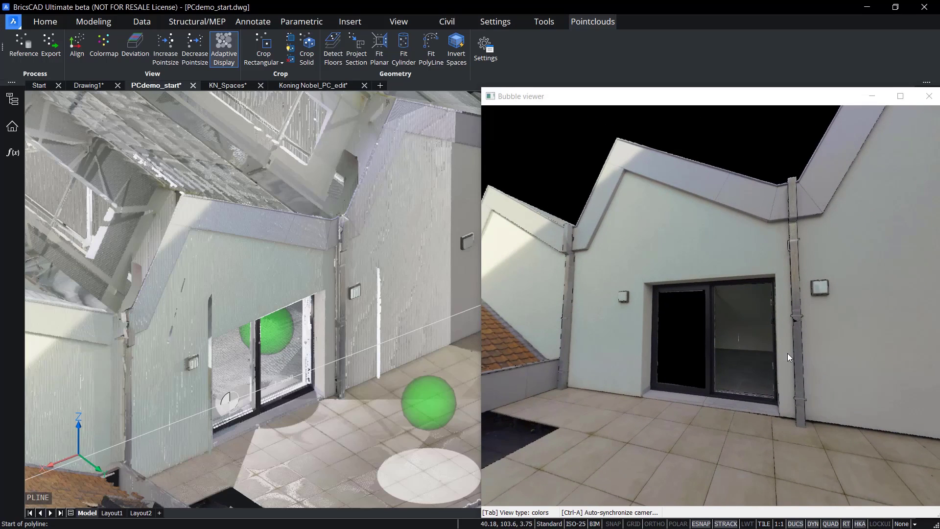
pyautogui.scroll(3, 559, 377)
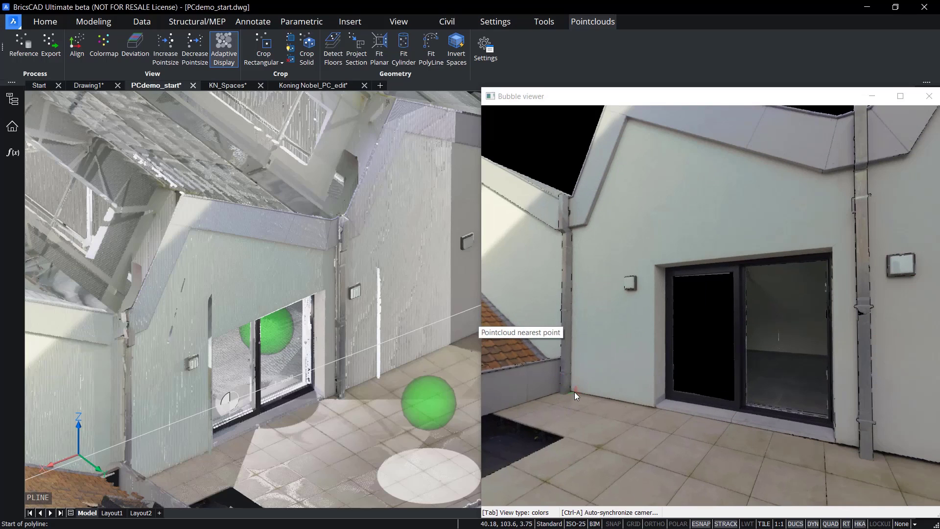
pyautogui.click(573, 389)
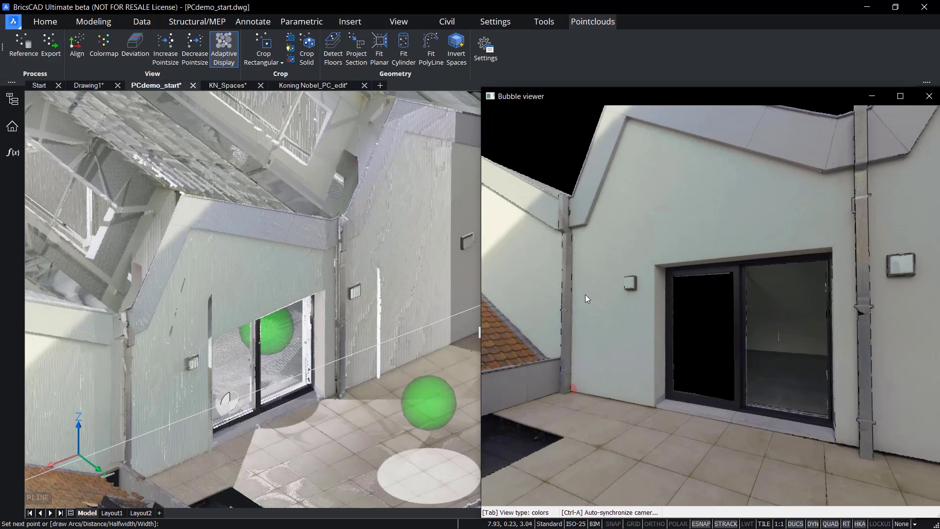
pyautogui.click(572, 198)
pyautogui.moveTo(577, 215); pyautogui.dragTo(539, 275)
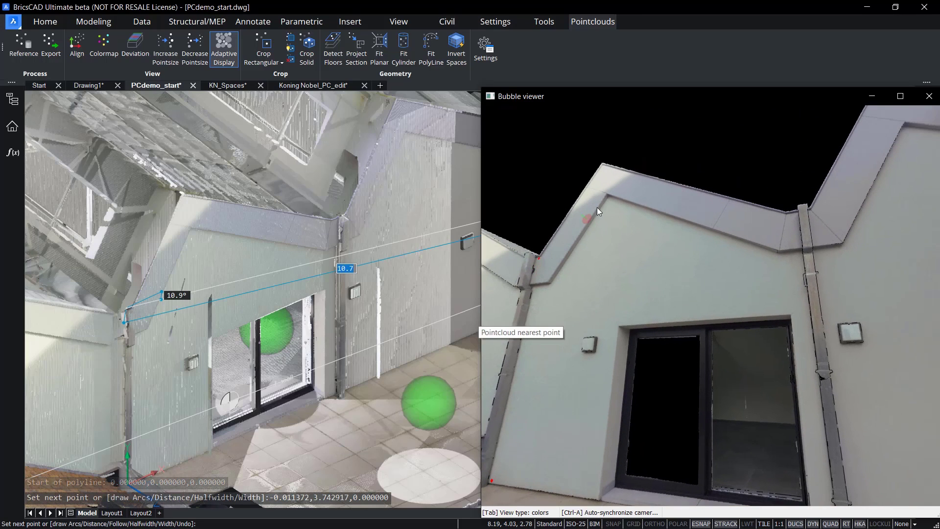
pyautogui.click(603, 165)
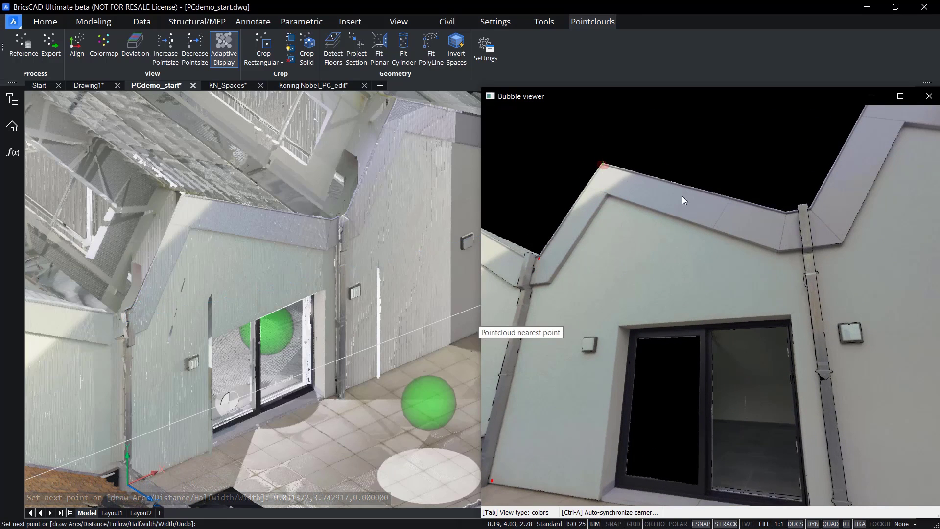
# Continue the polyline through the right eave and down to the wall's right base corner, and close the gable outline.
pyautogui.click(787, 213)
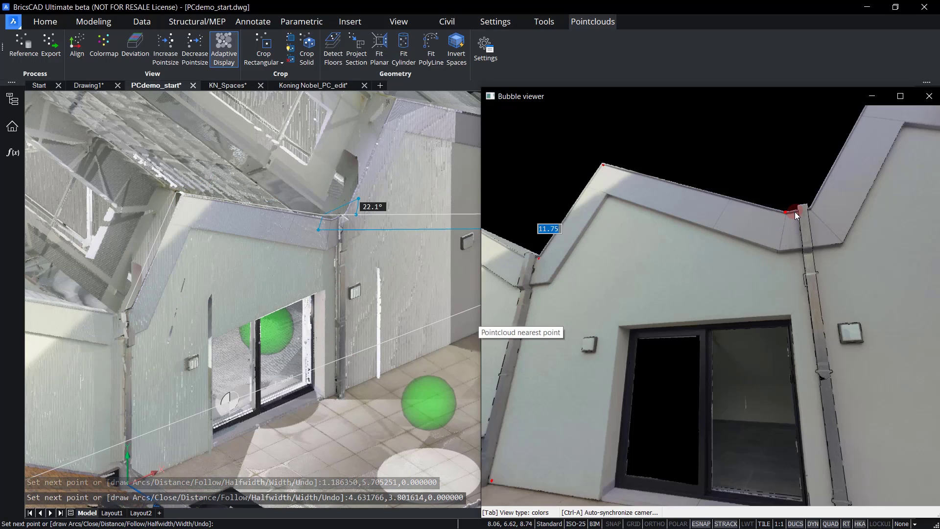
pyautogui.click(795, 212)
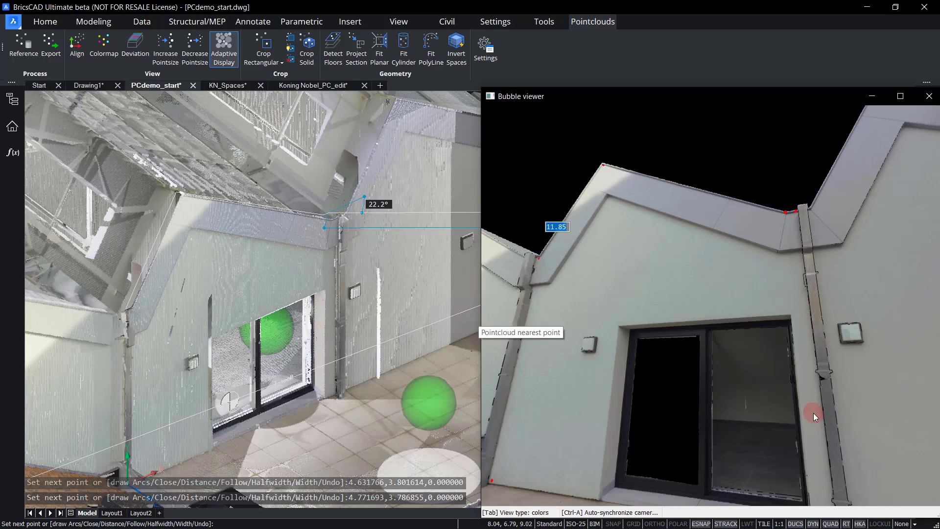
pyautogui.moveTo(813, 413); pyautogui.dragTo(789, 318)
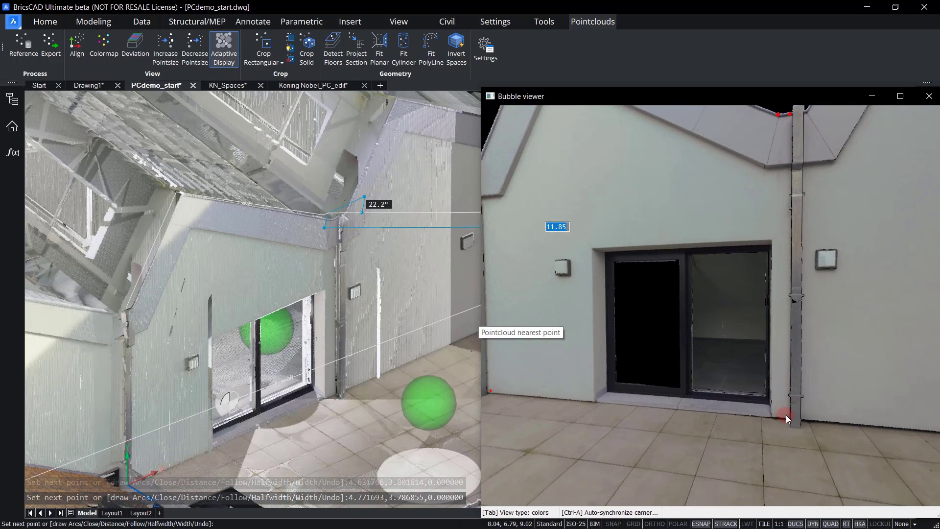
pyautogui.click(785, 415)
pyautogui.moveTo(646, 410); pyautogui.dragTo(736, 411)
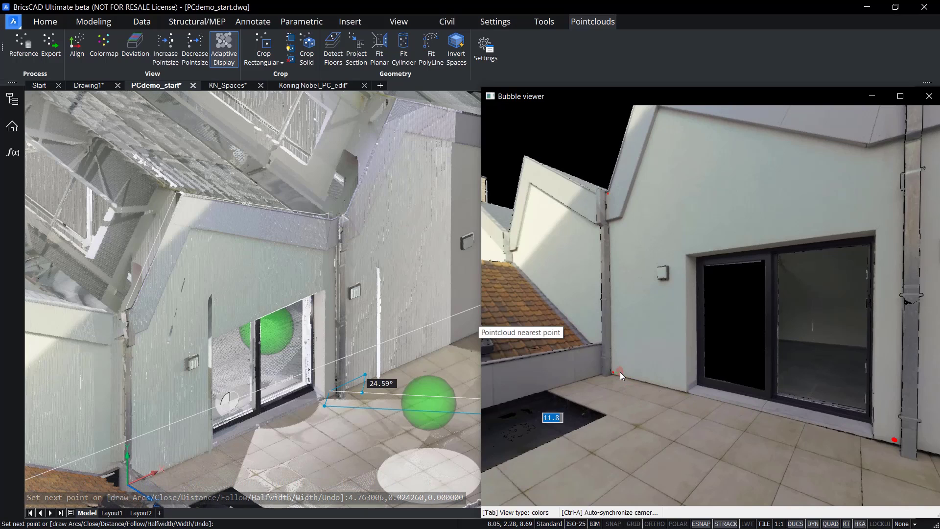
pyautogui.write('c')
pyautogui.press('Return')
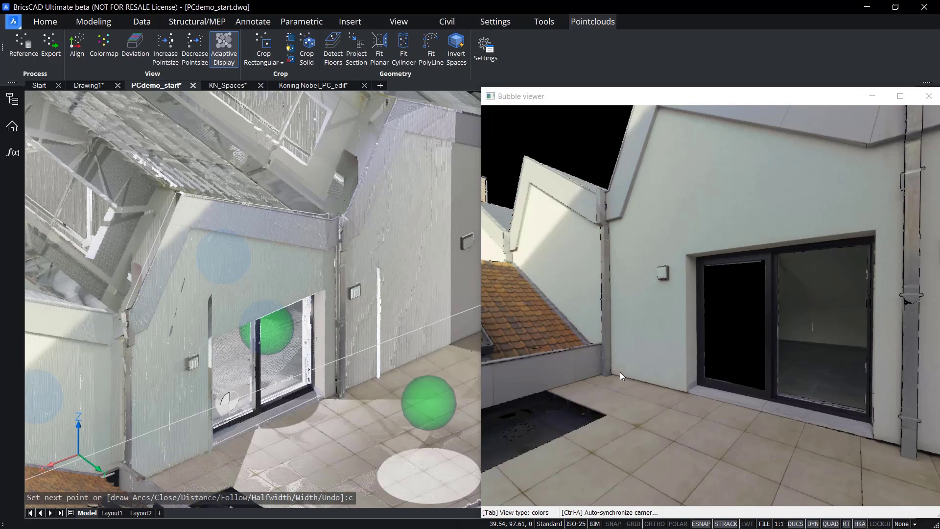
pyautogui.click(259, 425)
pyautogui.moveTo(259, 425)
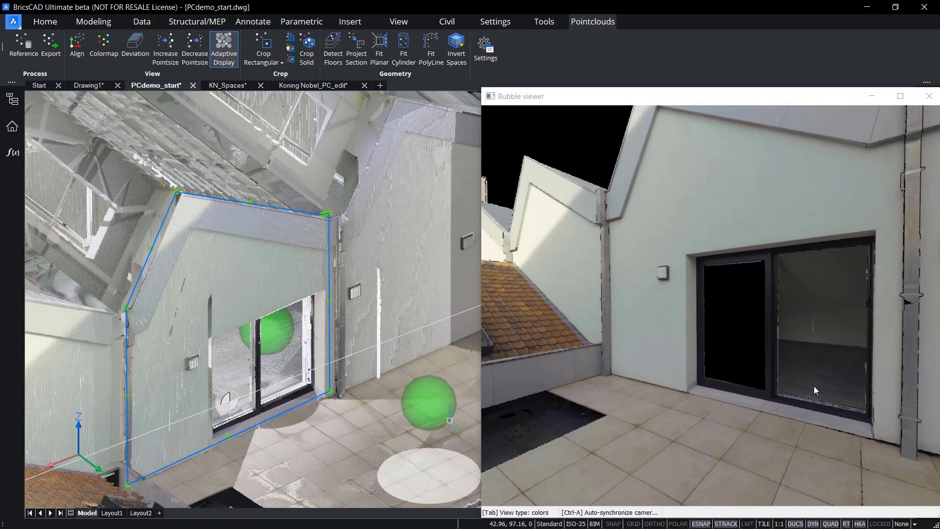
pyautogui.click(700, 363)
pyautogui.press('Escape')
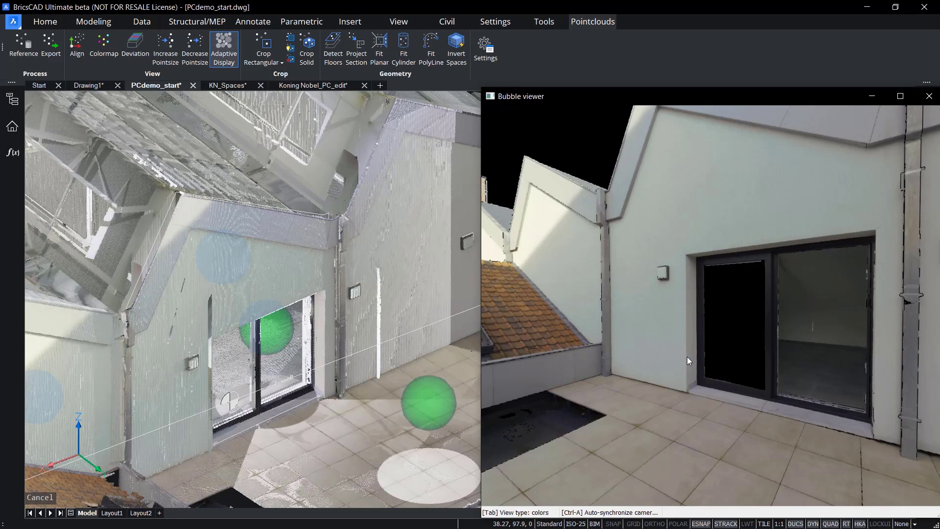
# Draw a rectangle around the sliding door opening by picking its opposite corners in the Bubble viewer.
pyautogui.write('RECT')
pyautogui.press('Return')
pyautogui.moveTo(679, 267); pyautogui.dragTo(601, 246)
pyautogui.click(631, 283)
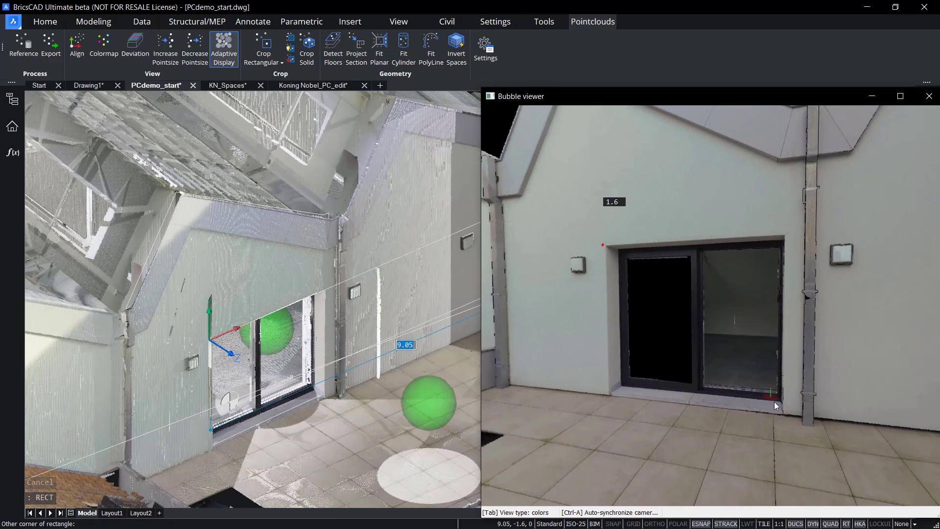
pyautogui.click(785, 411)
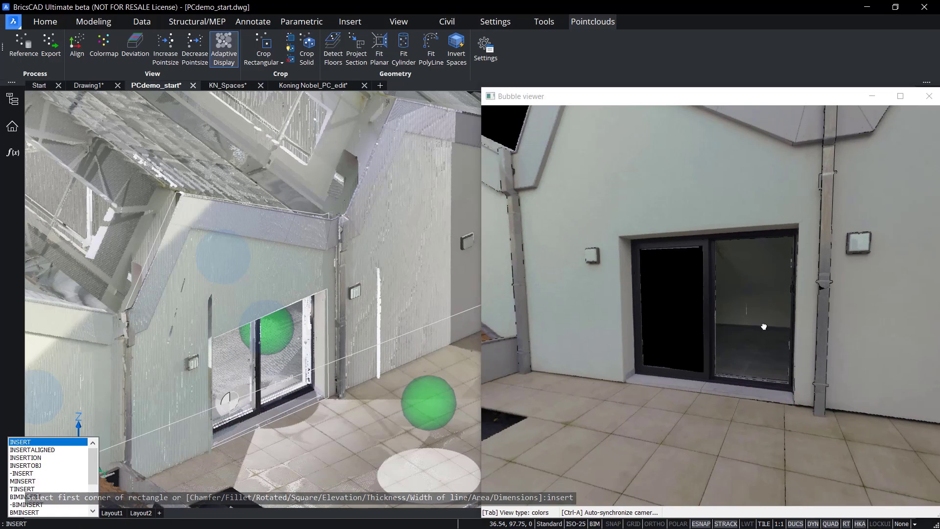
# Insert the Outdoor_light block at the wall lamp left of the sliding door, picking its insertion point in the Bubble viewer.
pyautogui.press('Return')
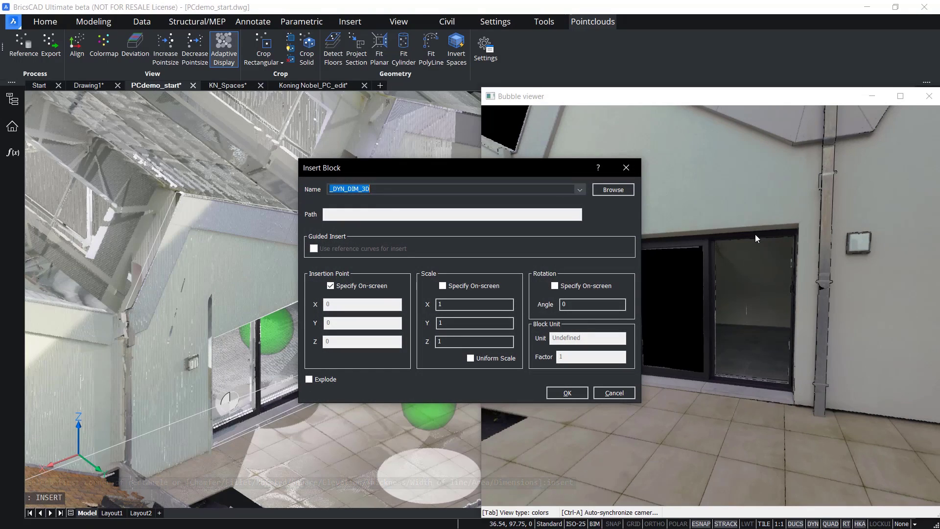
pyautogui.click(580, 189)
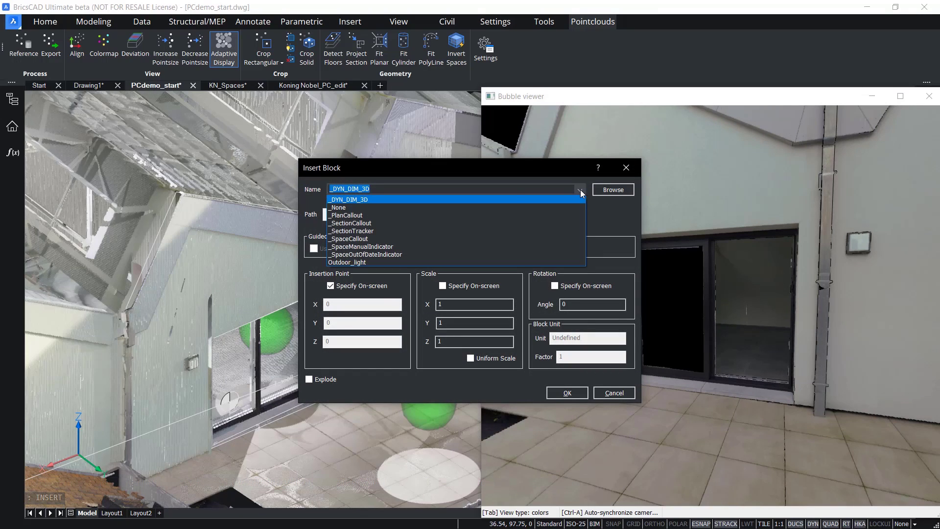
pyautogui.click(395, 262)
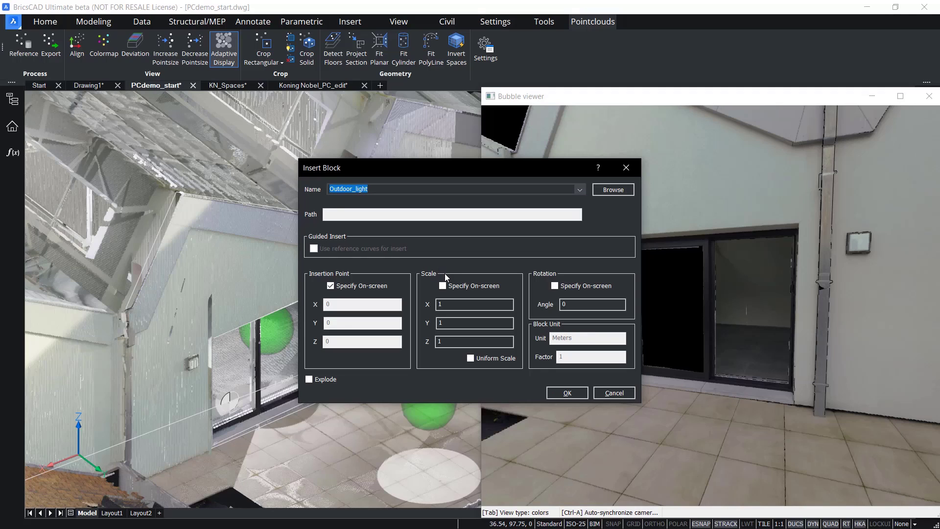
pyautogui.click(565, 392)
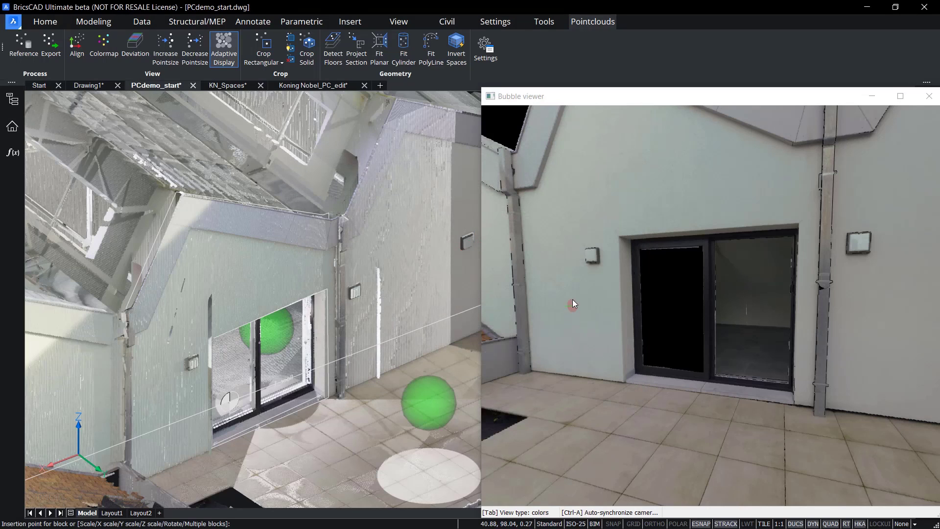
pyautogui.click(601, 250)
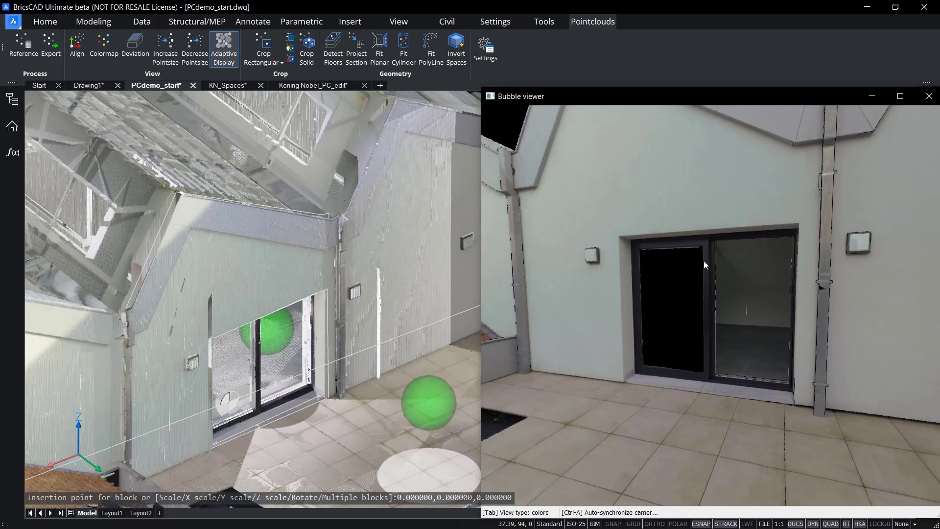
# Insert the Outdoor_light block at each of the two wall lamps right of the sliding door, picking the insertion points in the Bubble viewer.
pyautogui.press('Return')
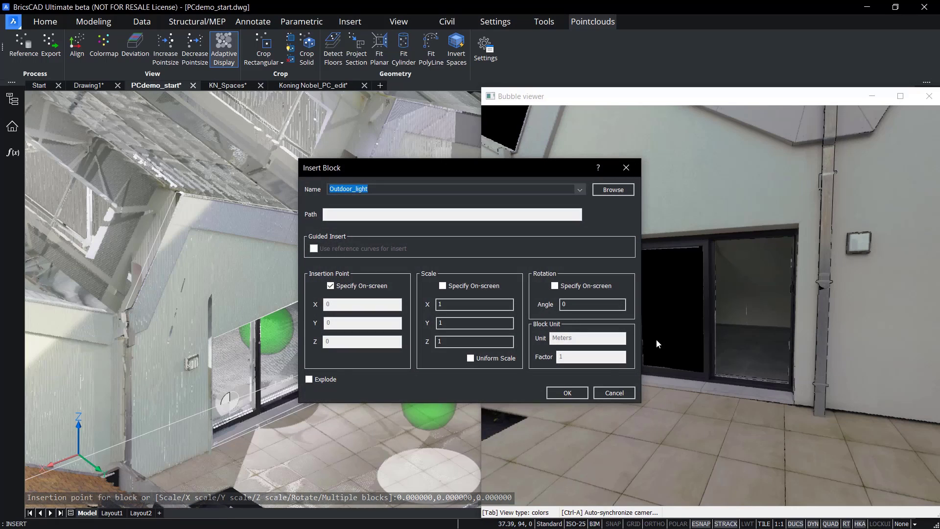
pyautogui.press('Return')
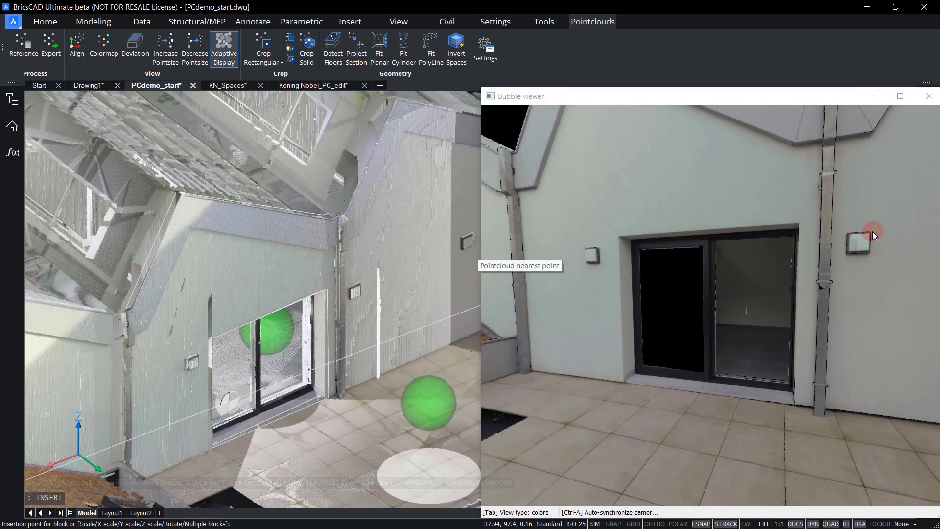
pyautogui.click(871, 231)
pyautogui.moveTo(871, 253); pyautogui.dragTo(638, 251)
pyautogui.press('Return')
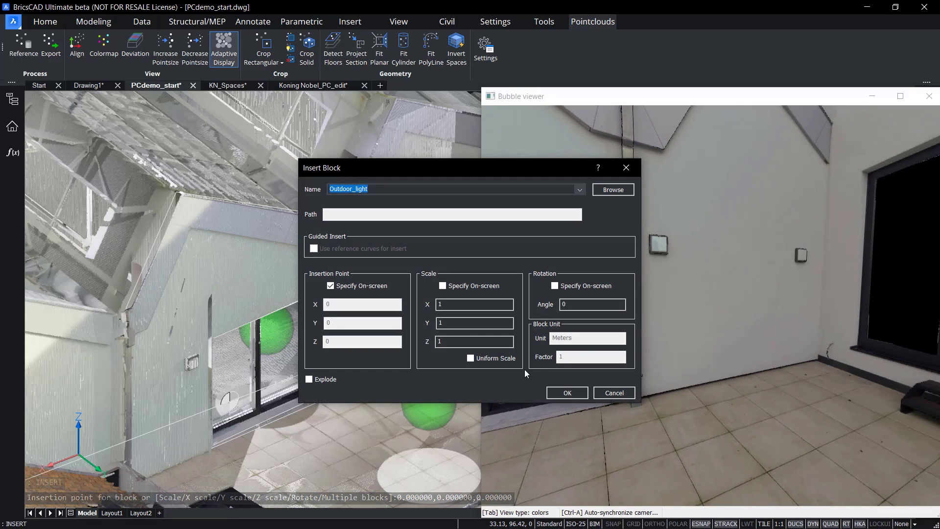
pyautogui.press('Return')
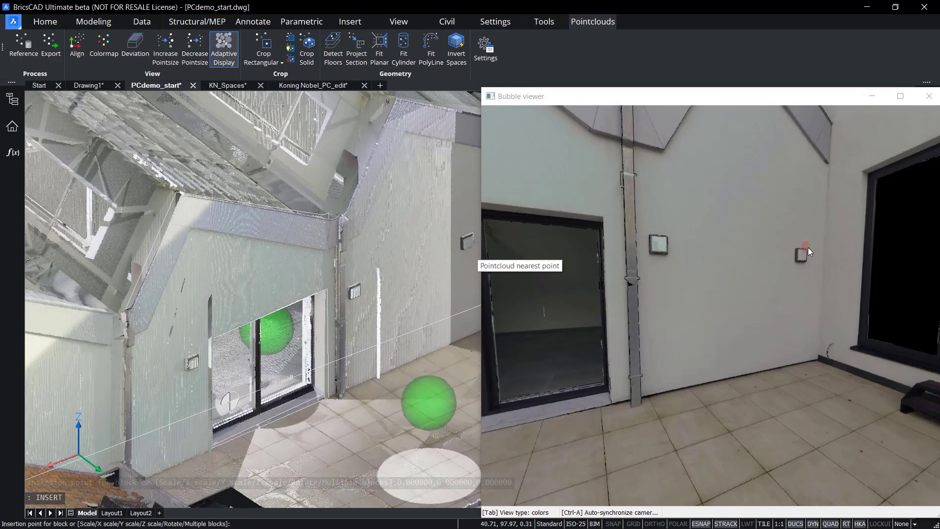
pyautogui.click(807, 250)
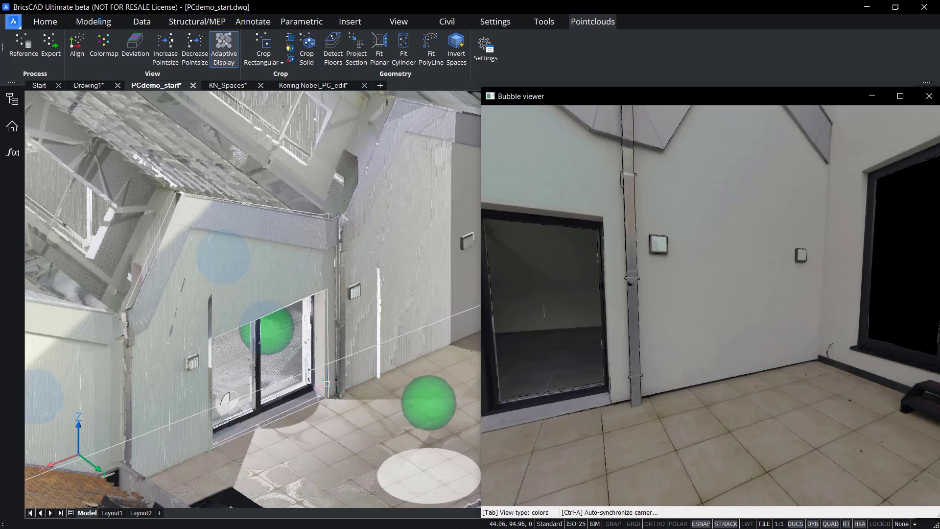
# Check the three inserted Outdoor_light blocks in the model by selecting them together, and clear the selection.
pyautogui.click(188, 357)
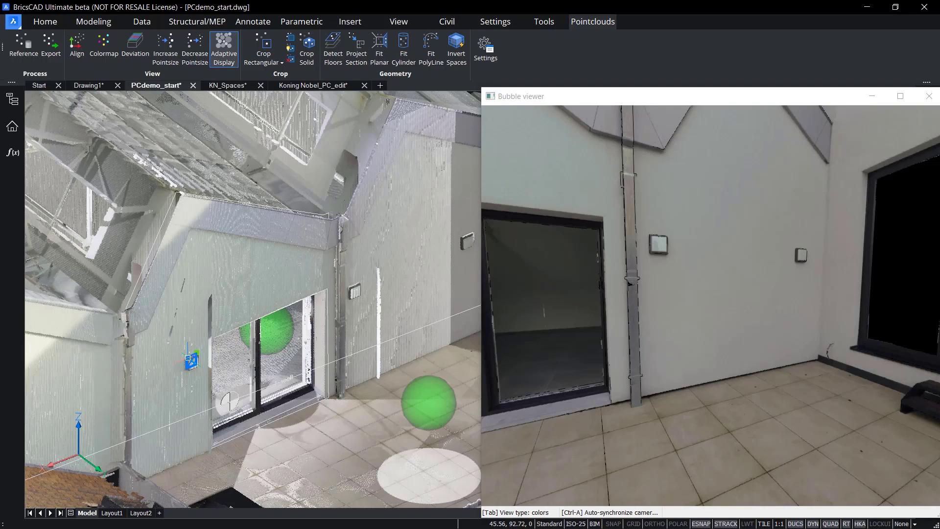
pyautogui.click(344, 288)
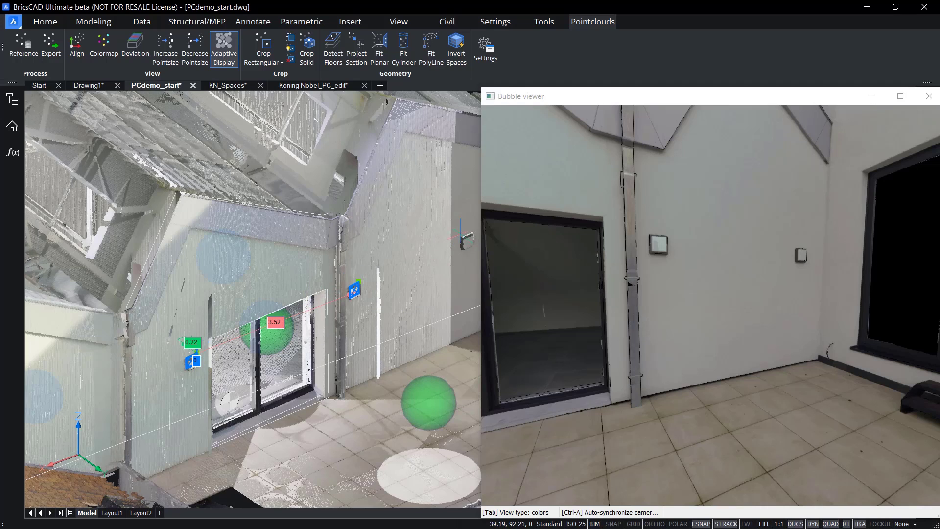
pyautogui.click(463, 234)
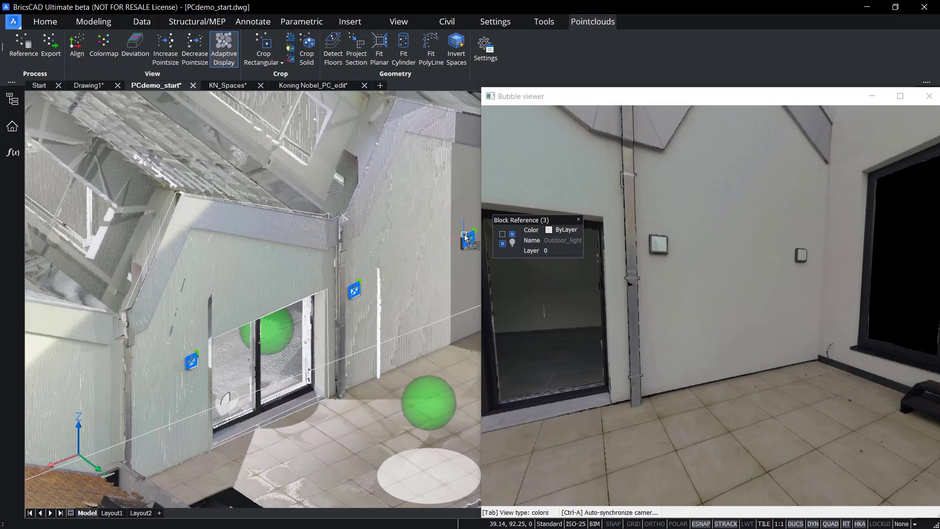
pyautogui.press('Escape')
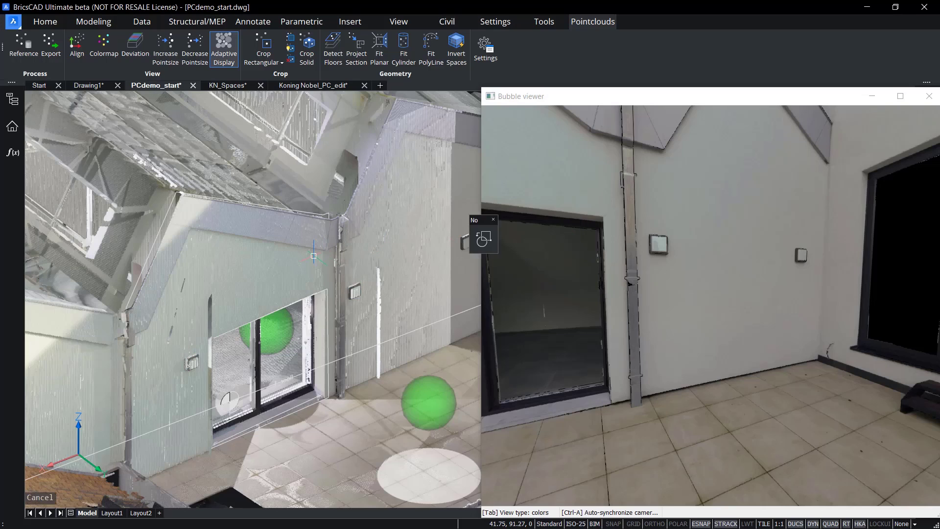
# Add a linear dimension along the dark doorstep's front, picking its two bottom corners in the Bubble viewer and placing the dimension line on the terrace.
pyautogui.click(251, 21)
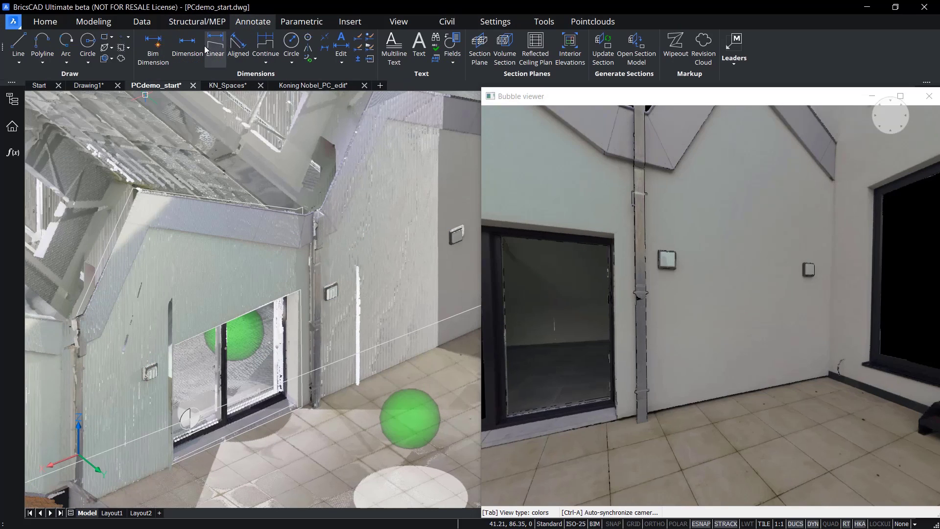
pyautogui.moveTo(738, 304); pyautogui.dragTo(556, 260)
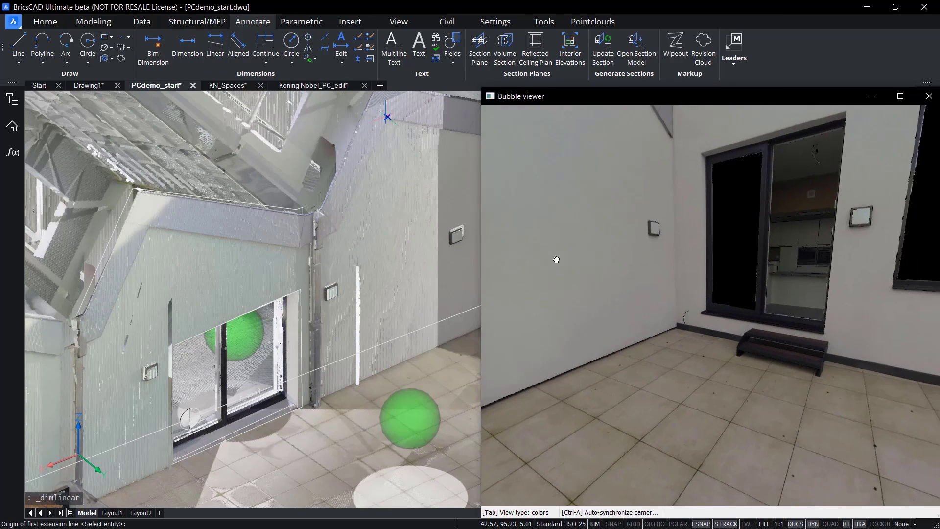
pyautogui.moveTo(680, 292); pyautogui.dragTo(647, 286)
pyautogui.moveTo(407, 302); pyautogui.dragTo(233, 270, button='middle')
pyautogui.moveTo(714, 375); pyautogui.dragTo(714, 353)
pyautogui.scroll(2, 690, 338)
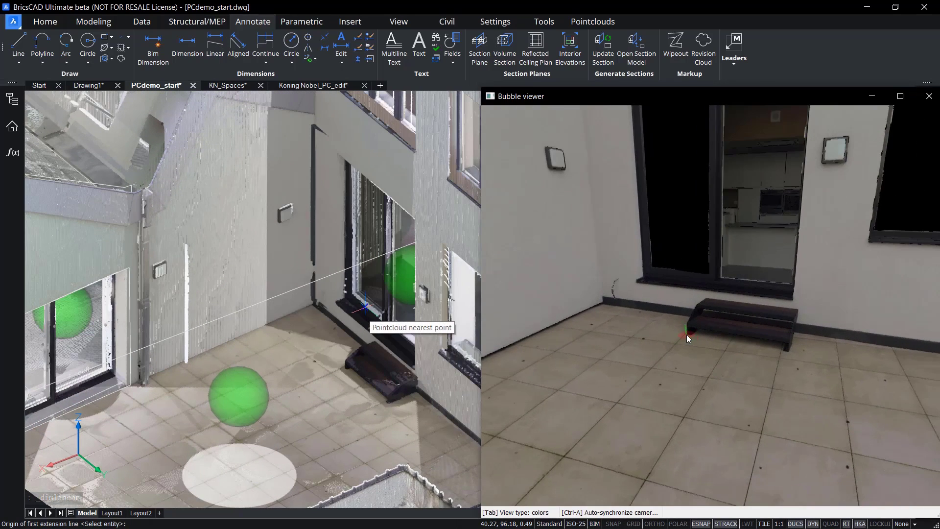
pyautogui.click(686, 334)
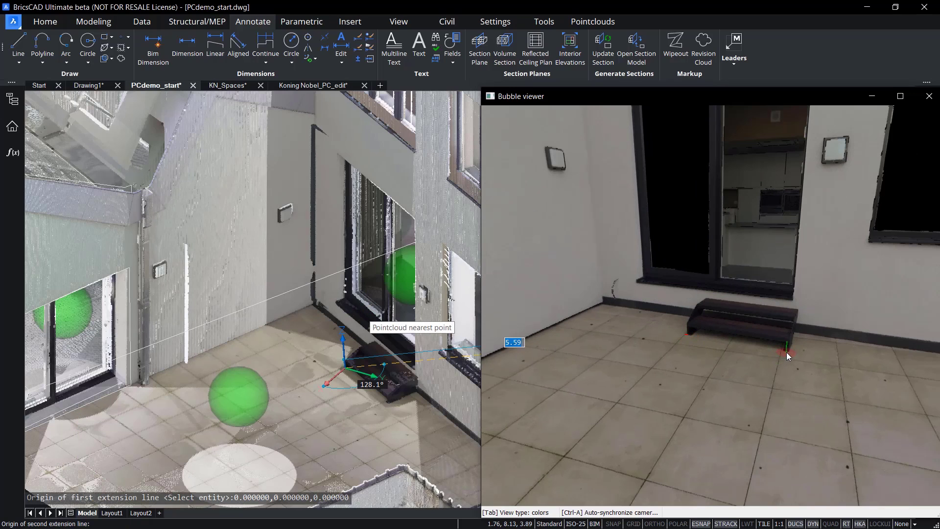
pyautogui.click(788, 352)
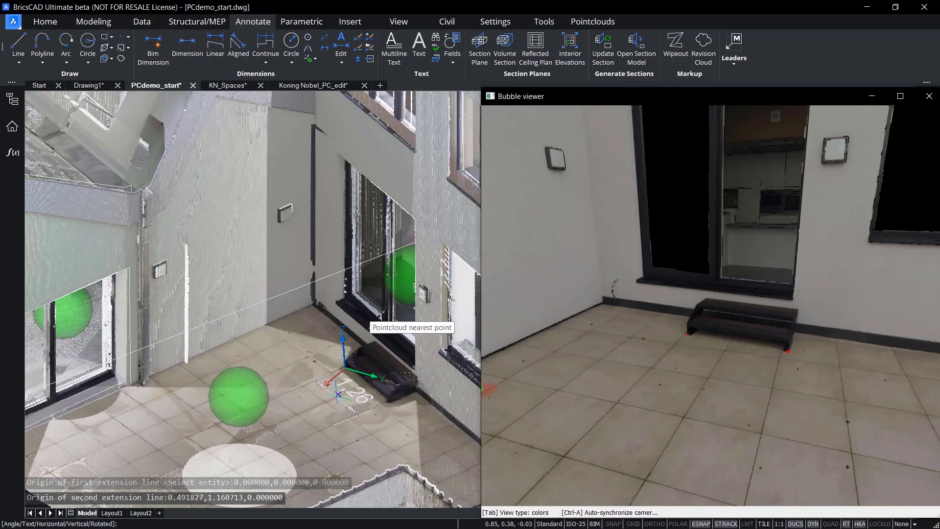
pyautogui.click(332, 412)
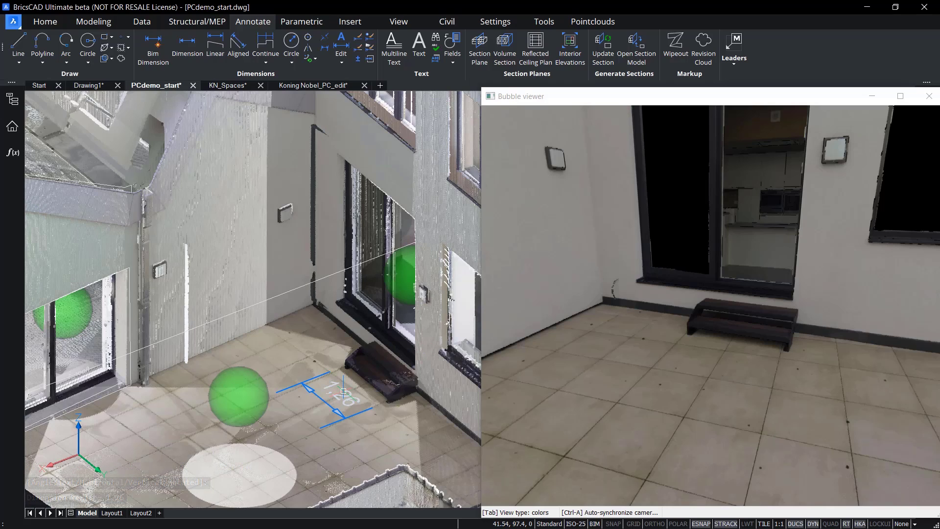
# Set the color of the doorstep's linear dimension to Red and clear the selection.
pyautogui.moveTo(343, 390)
pyautogui.click(400, 390)
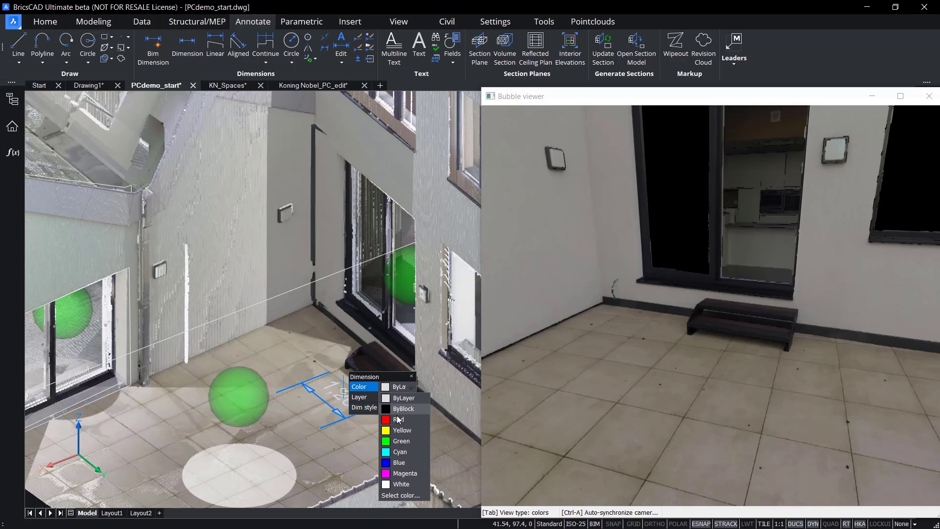
pyautogui.click(398, 411)
pyautogui.press('Escape')
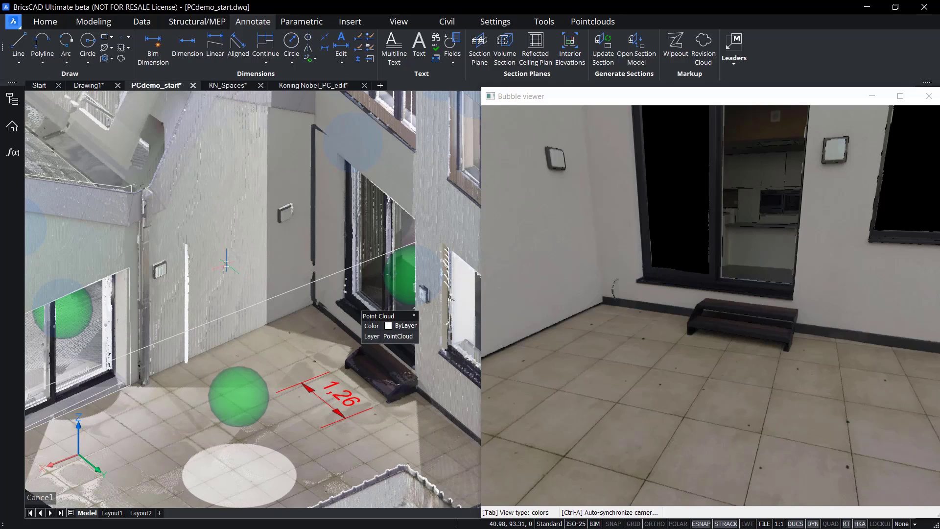
# Start a text annotation with the Text command, with the wall between the two lamps in view in the Bubble viewer.
pyautogui.keyDown('shift'); pyautogui.moveTo(206, 261); pyautogui.dragTo(304, 307, button='middle'); pyautogui.keyUp('shift')
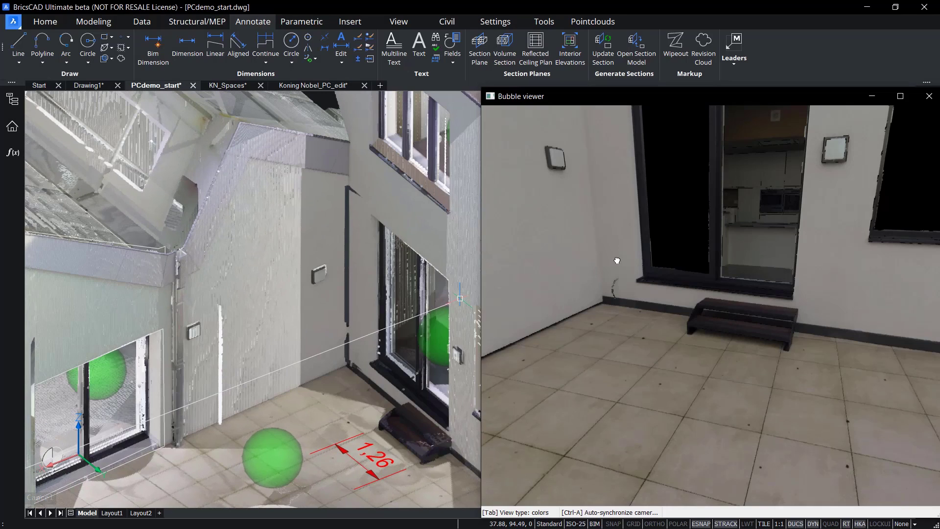
pyautogui.moveTo(602, 247); pyautogui.dragTo(665, 317)
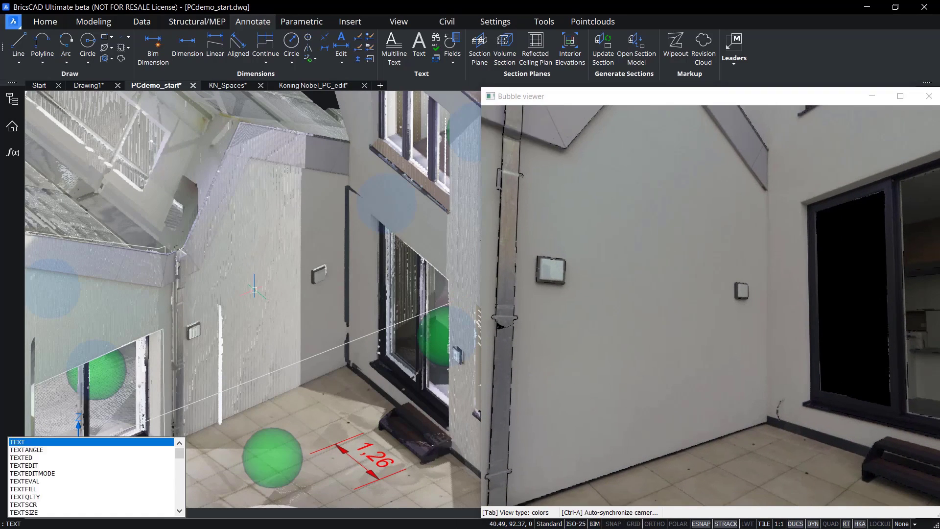
pyautogui.press('Return')
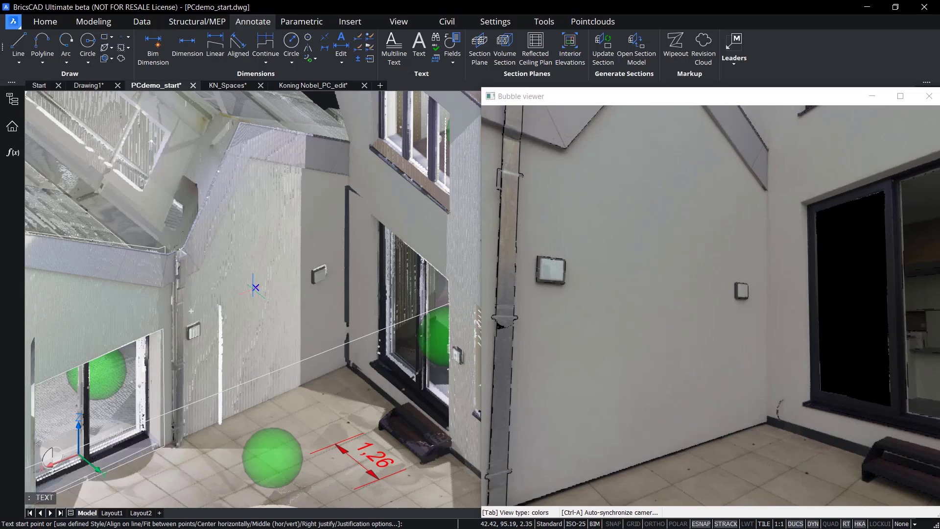
# Place the single-line text "Facade" on the gabled wall beside the wall light, with height 0.5 and rotation 0.
pyautogui.click(563, 211)
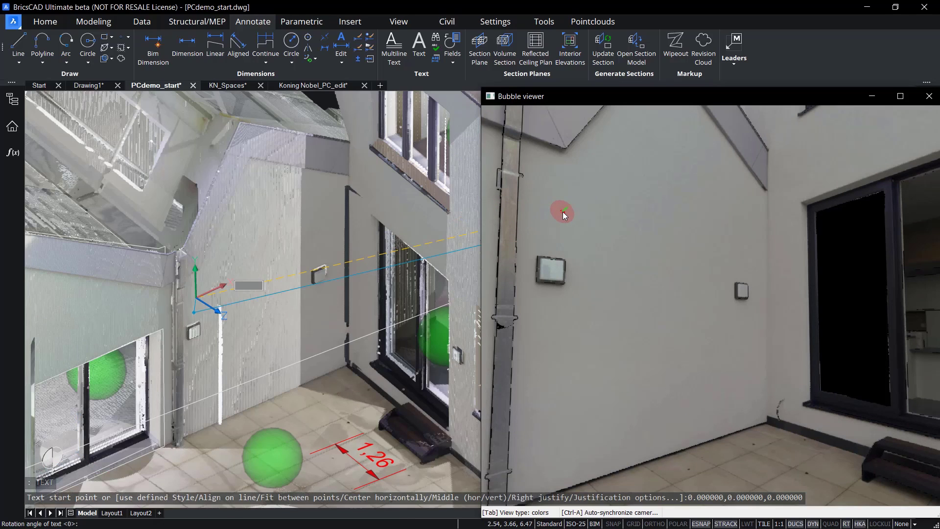
pyautogui.press('Return')
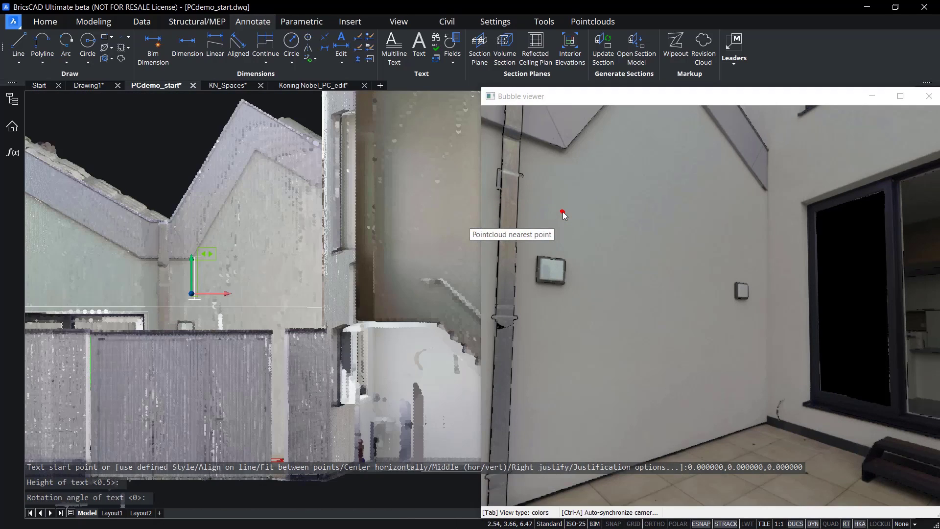
pyautogui.write('Facade')
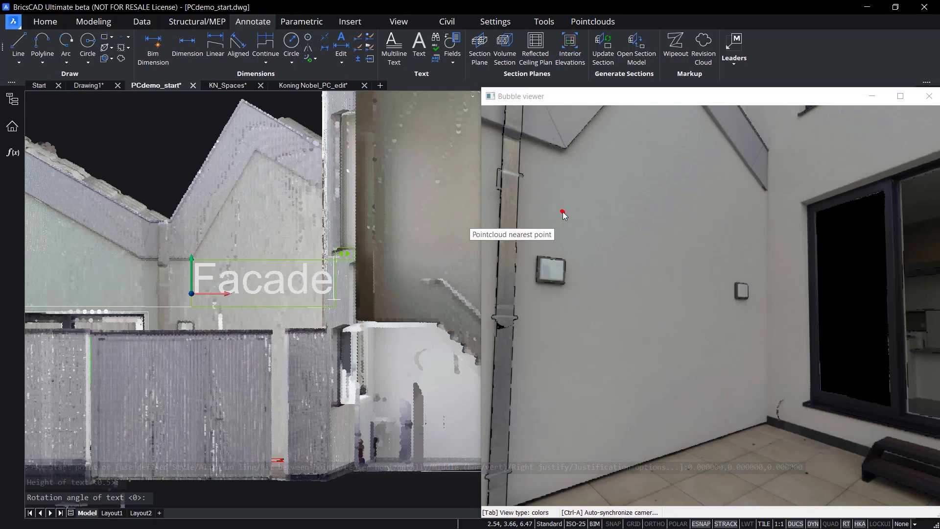
pyautogui.click(398, 489)
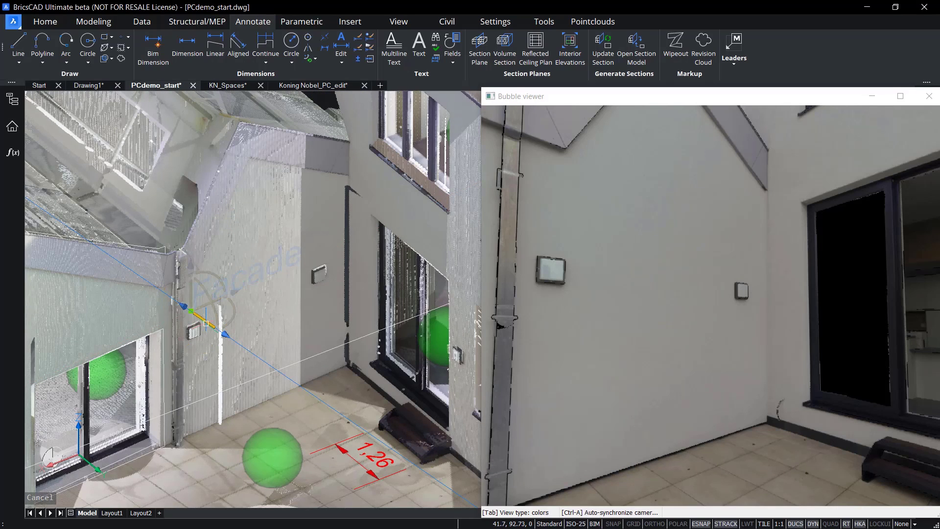
pyautogui.click(205, 323)
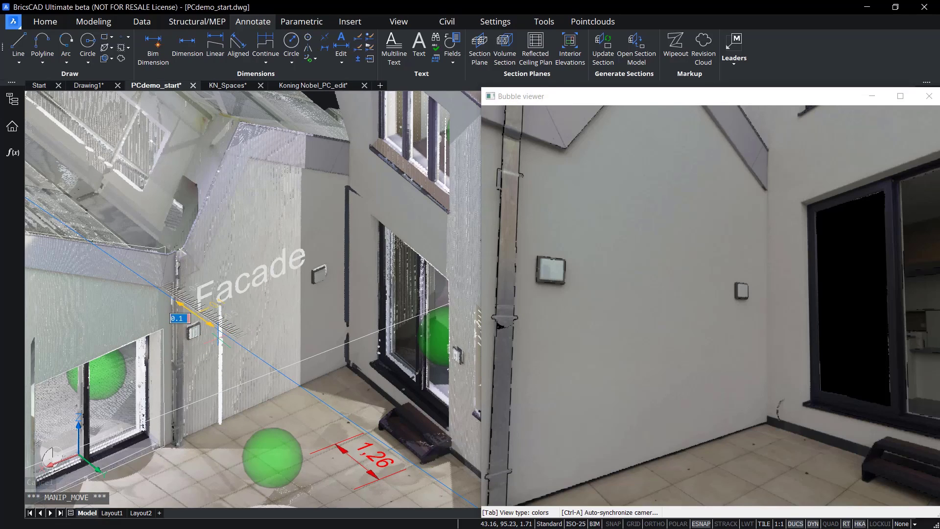
pyautogui.press('Escape')
pyautogui.press('Escape')
# Set the color of the "Facade" text to Blue and close the Bubble viewer.
pyautogui.moveTo(270, 277)
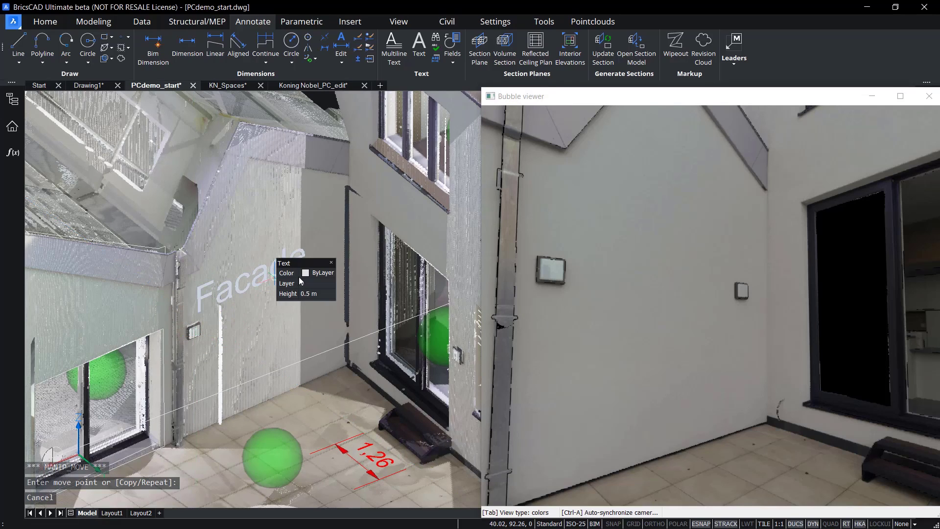
pyautogui.click(321, 273)
pyautogui.click(314, 351)
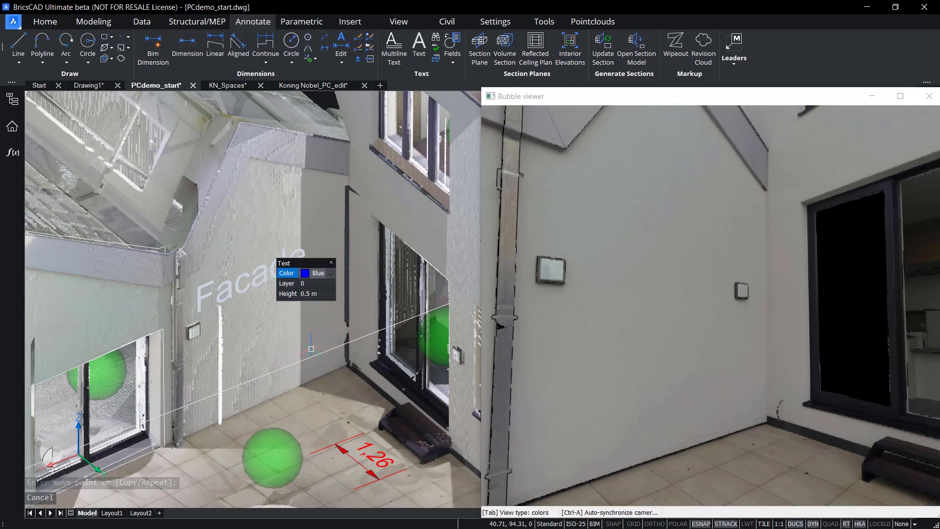
pyautogui.click(928, 96)
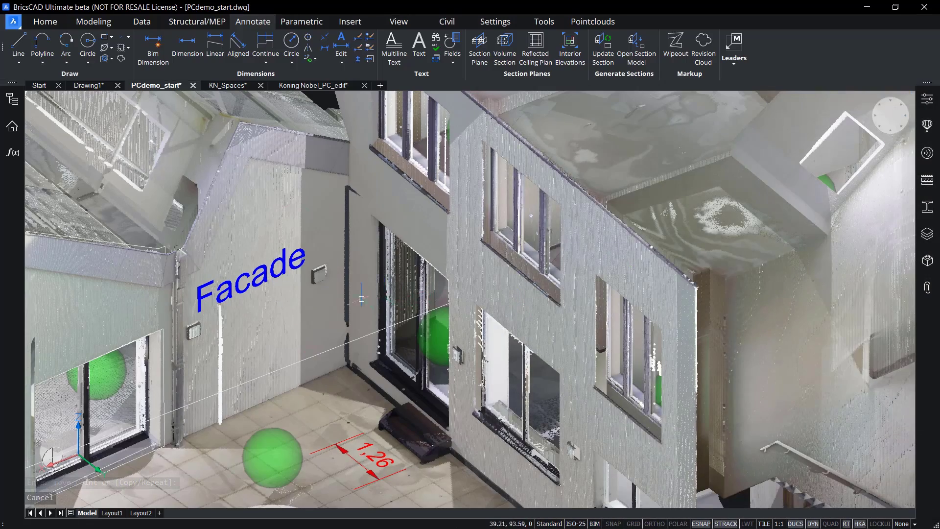
# Hide the point cloud to view only the drawn linework, the dimension and the "Facade" text.
pyautogui.scroll(-6, 538, 294)
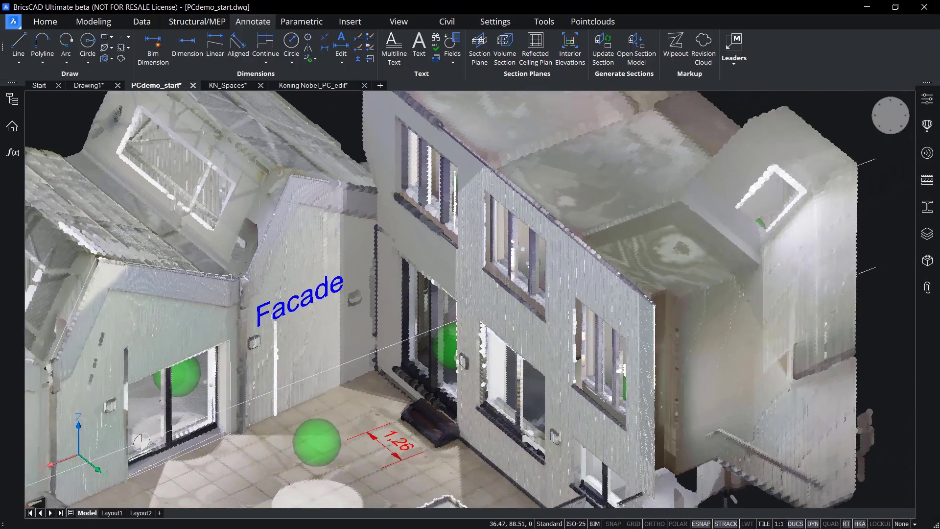
pyautogui.scroll(-1, 470, 298)
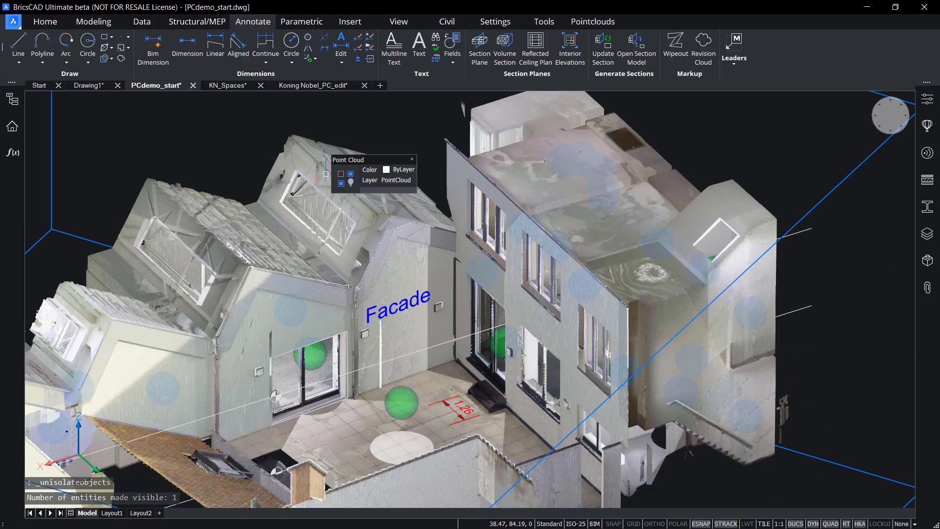
pyautogui.click(341, 183)
pyautogui.keyDown('shift'); pyautogui.moveTo(346, 206); pyautogui.dragTo(443, 289, button='middle'); pyautogui.keyUp('shift')
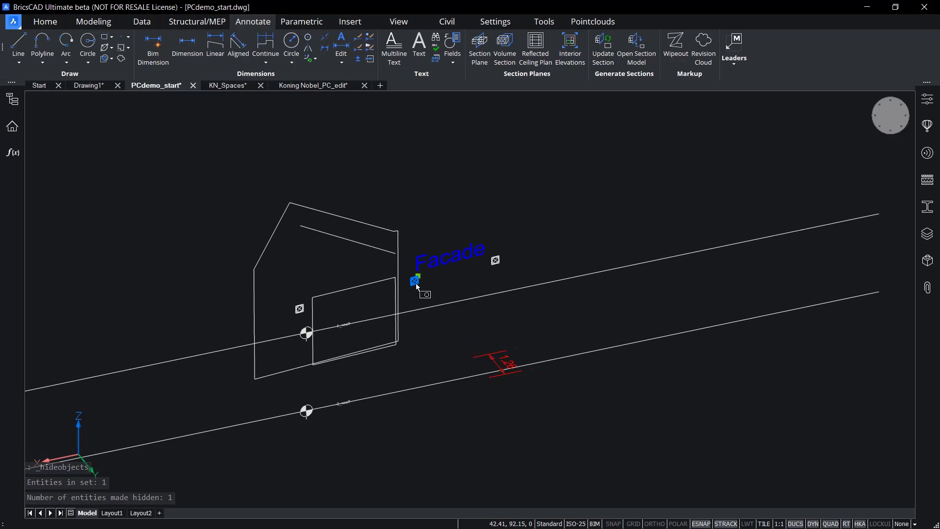
pyautogui.press('Escape')
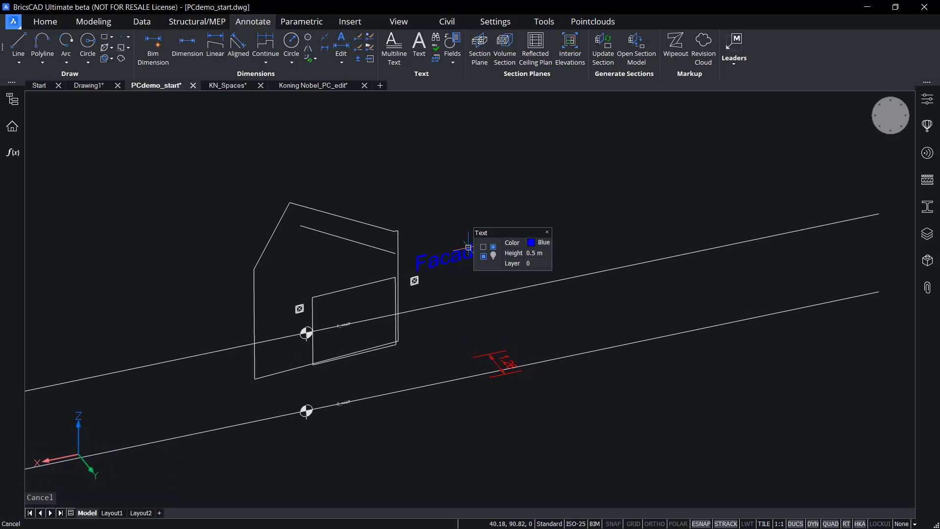
pyautogui.moveTo(484, 355)
pyautogui.keyDown('shift'); pyautogui.moveTo(484, 356); pyautogui.dragTo(420, 169, button='middle'); pyautogui.keyUp('shift')
# Unisolate the hidden point cloud so it displays again with the drawn entities.
pyautogui.rightClick(420, 169)
pyautogui.click(431, 190)
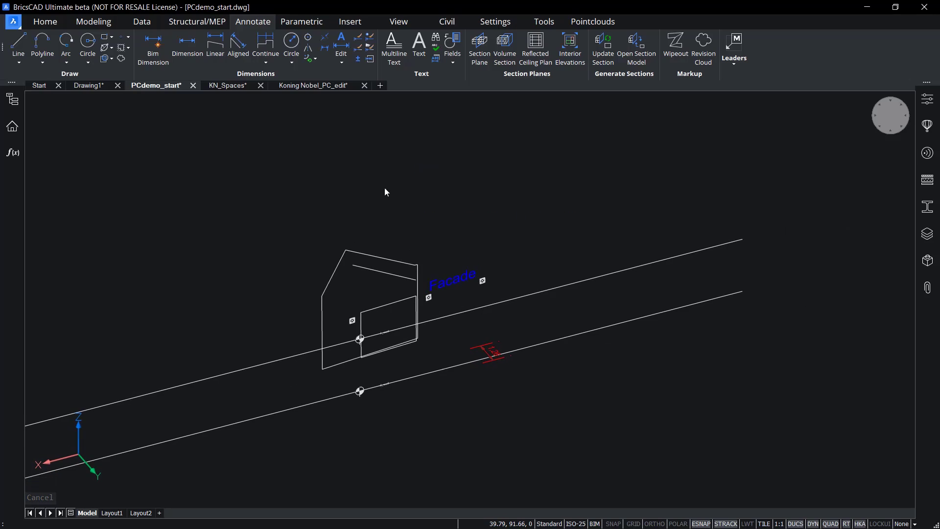
pyautogui.keyDown('shift'); pyautogui.moveTo(284, 177); pyautogui.dragTo(144, 187, button='middle'); pyautogui.keyUp('shift')
# Place a horizontal section plane at a distance of about 6.62 m, clipping the point cloud through the upper floor.
pyautogui.click(479, 43)
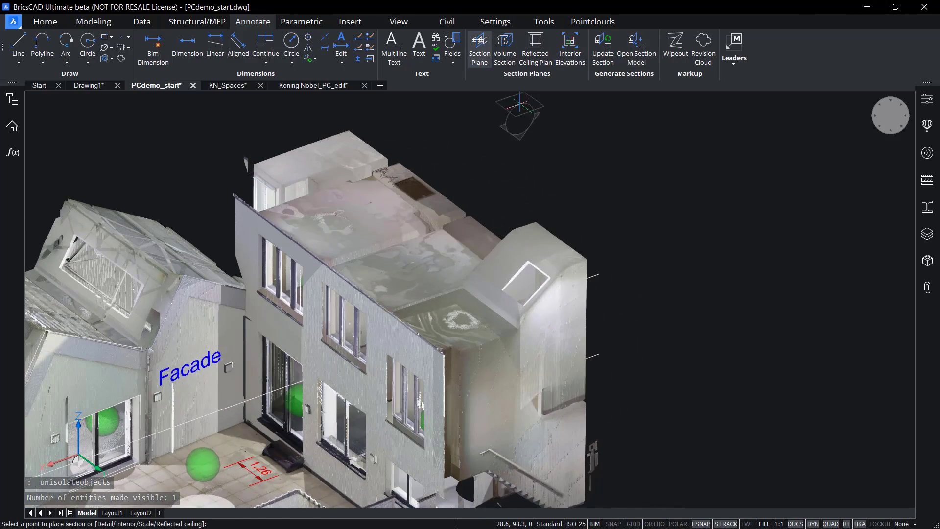
pyautogui.click(668, 484)
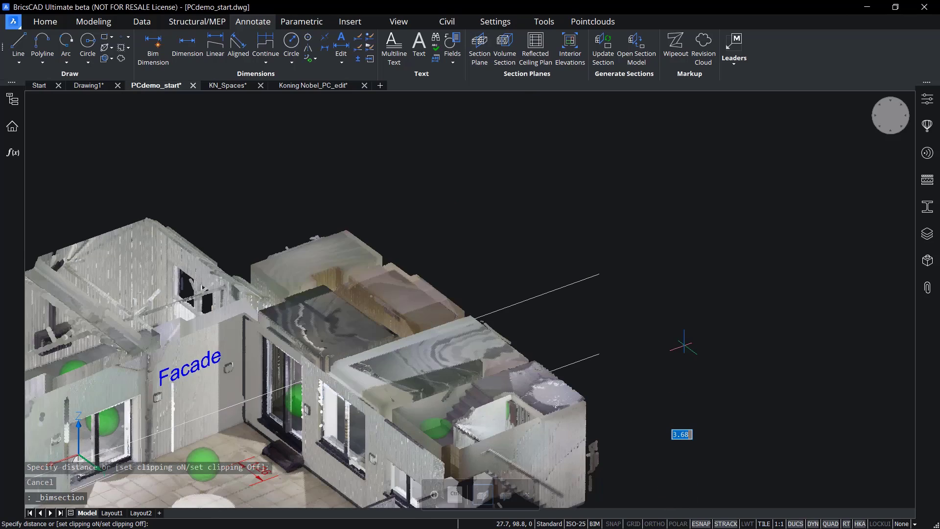
pyautogui.click(678, 286)
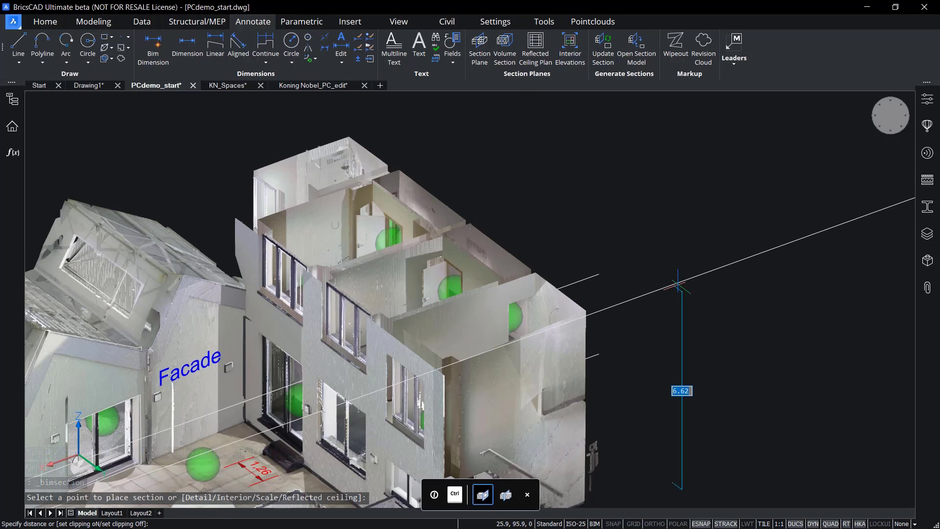
pyautogui.click(677, 285)
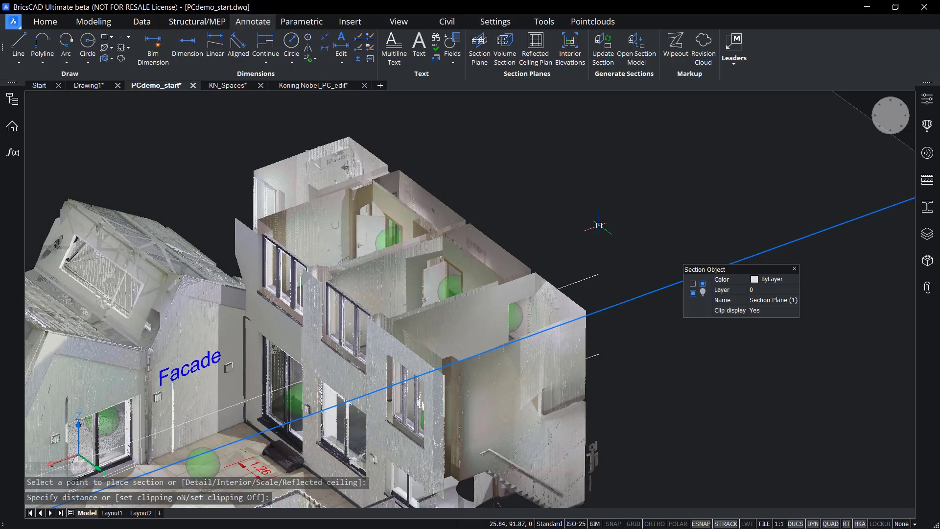
# Start Point Cloud Fit Planar and fit a plane to the upper-floor interior wall containing the two doors.
pyautogui.scroll(5, 542, 169)
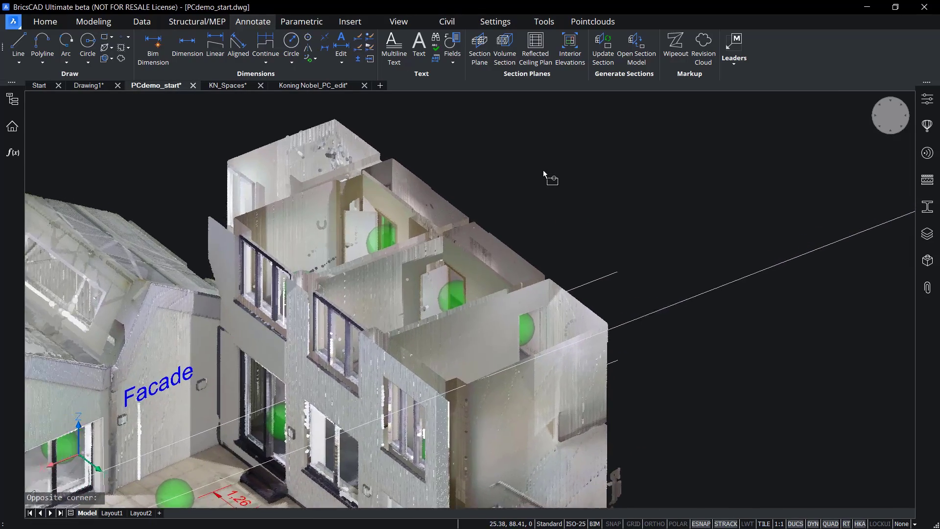
pyautogui.click(542, 170)
pyautogui.scroll(5, 542, 169)
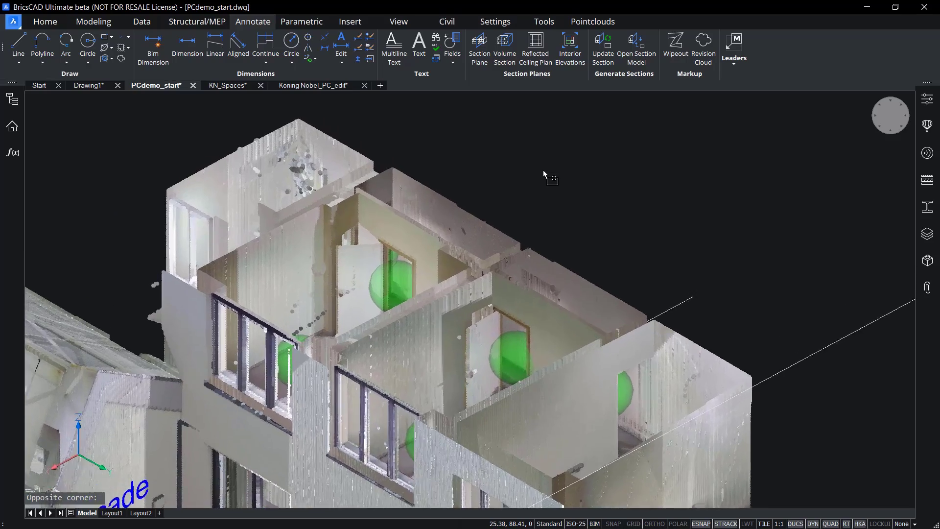
pyautogui.scroll(5, 542, 169)
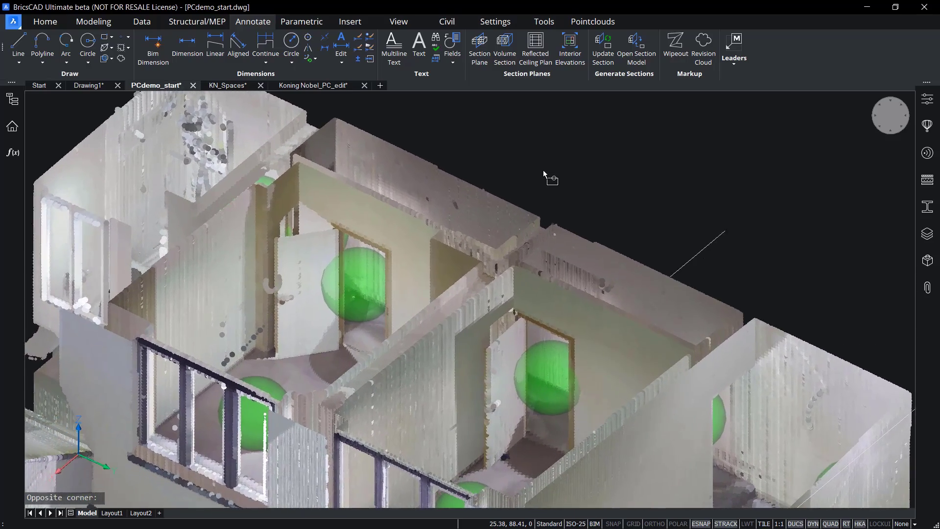
pyautogui.scroll(2, 543, 170)
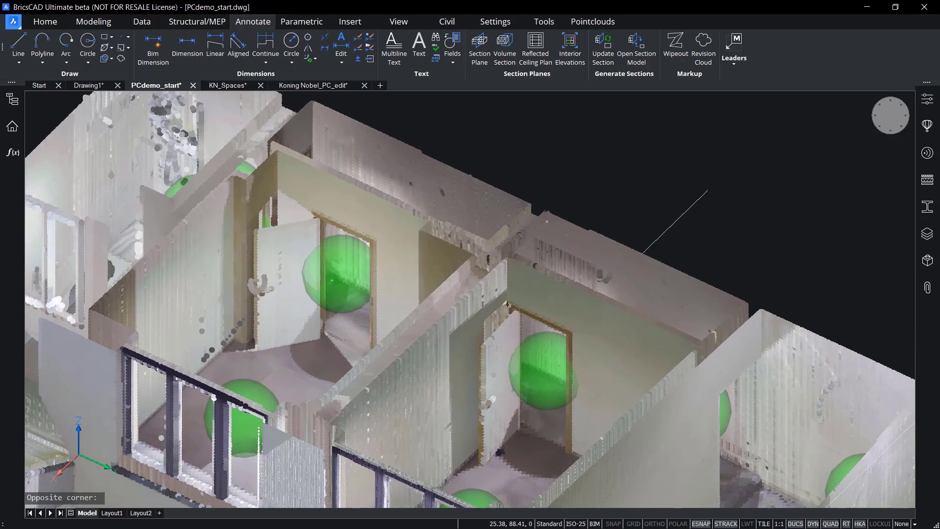
pyautogui.click(588, 23)
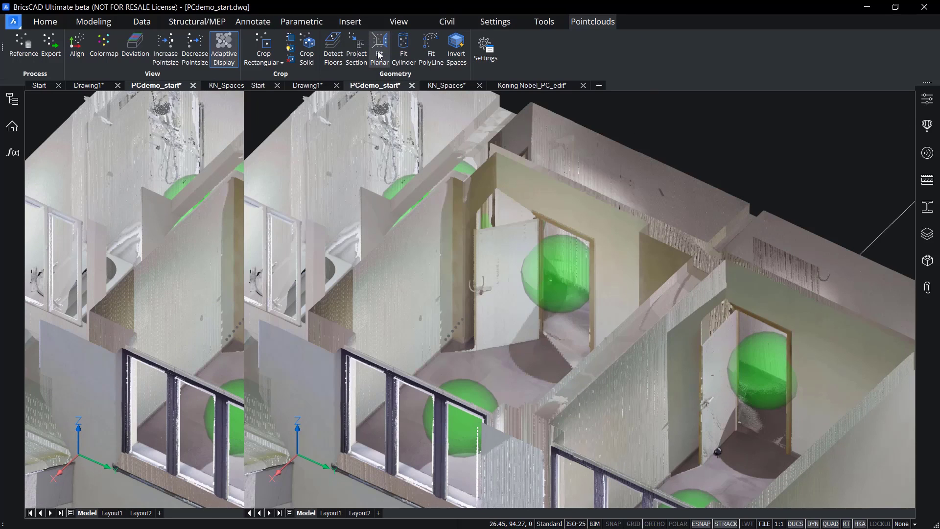
pyautogui.click(379, 55)
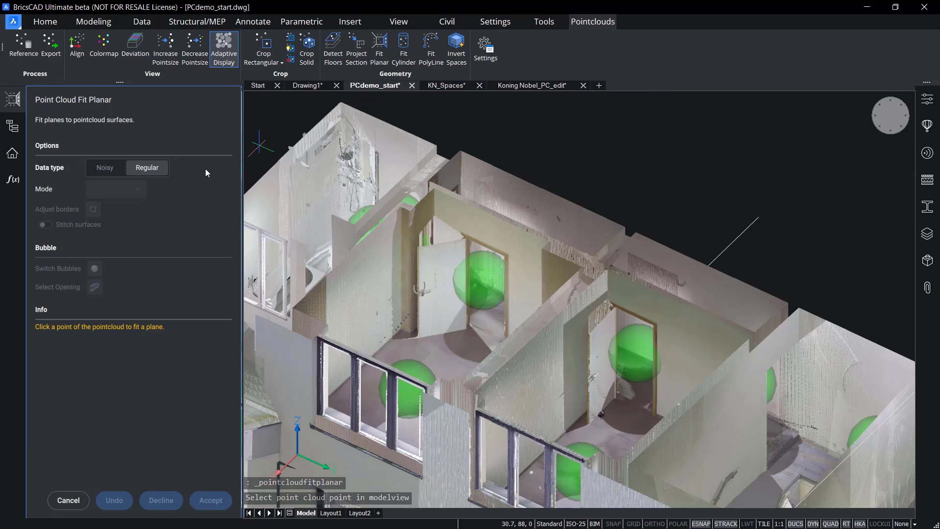
pyautogui.scroll(3, 342, 302)
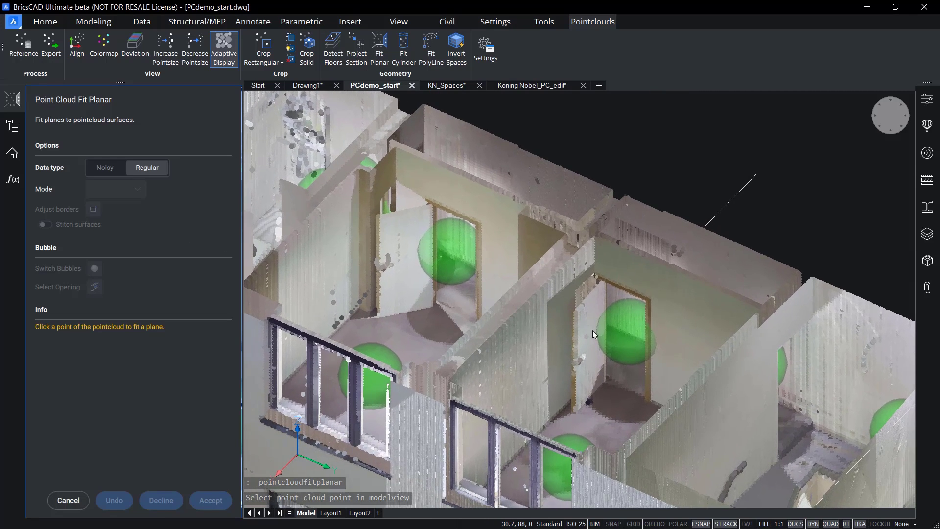
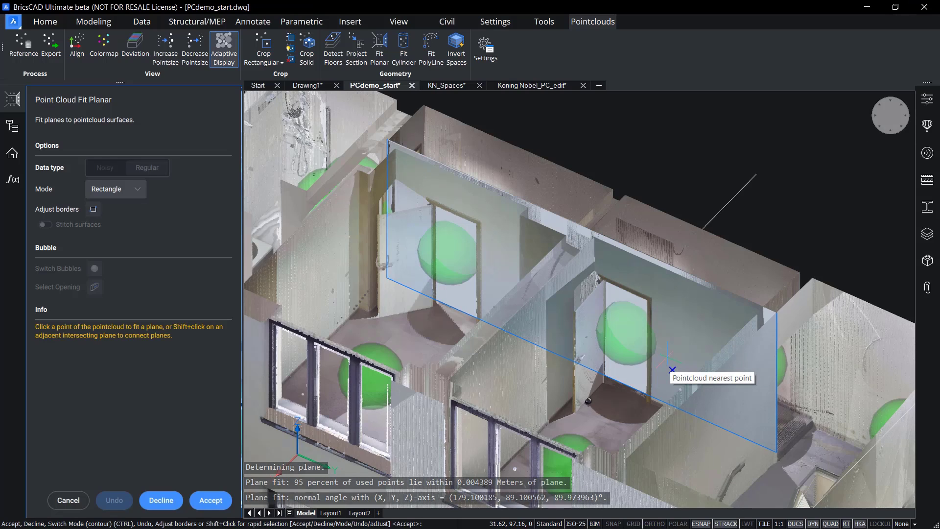
# Cycle the fitted wall through the rectangle, contour and solid modes, and accept it as a solid.
pyautogui.press('ctrl')
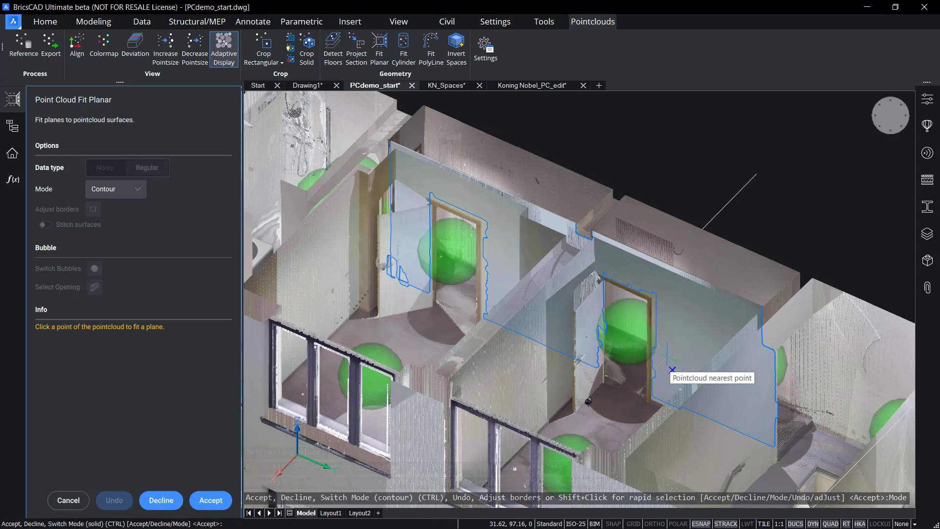
pyautogui.press('ctrl')
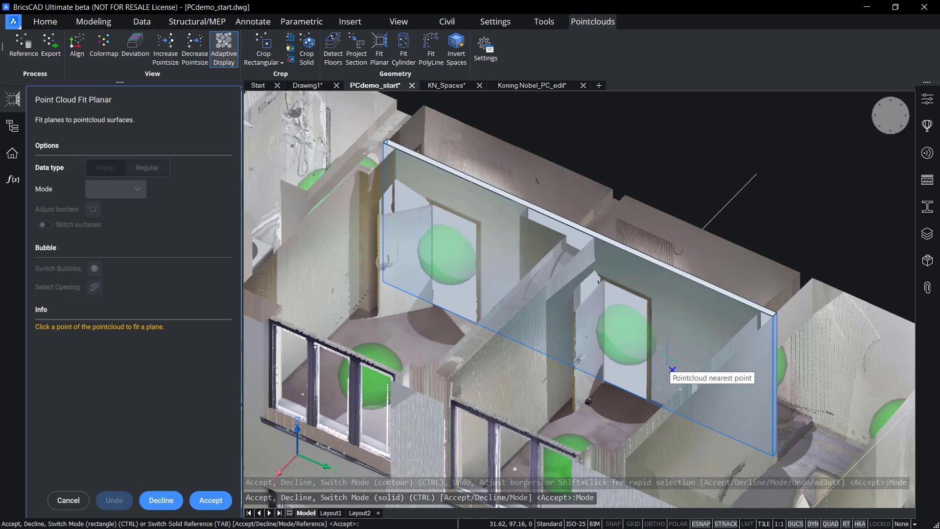
pyautogui.press('ctrl')
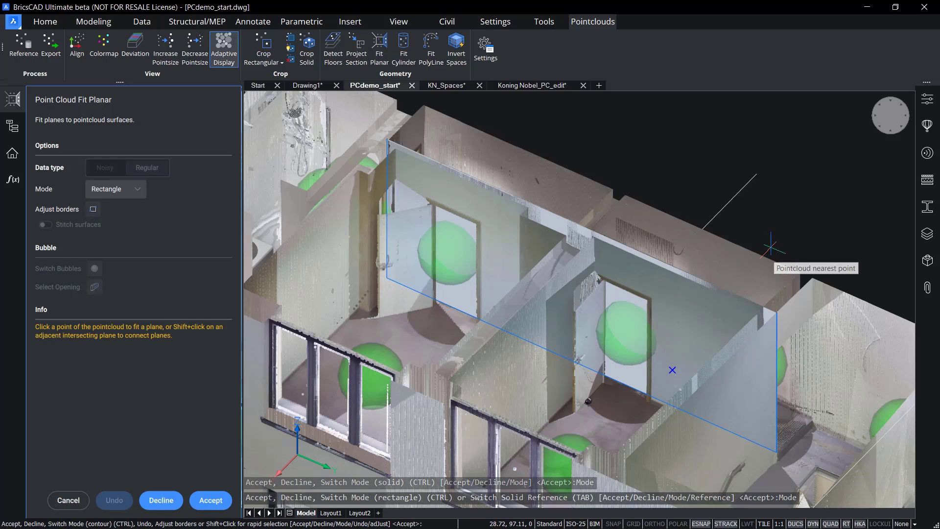
pyautogui.press('ctrl')
pyautogui.press('ctrl')
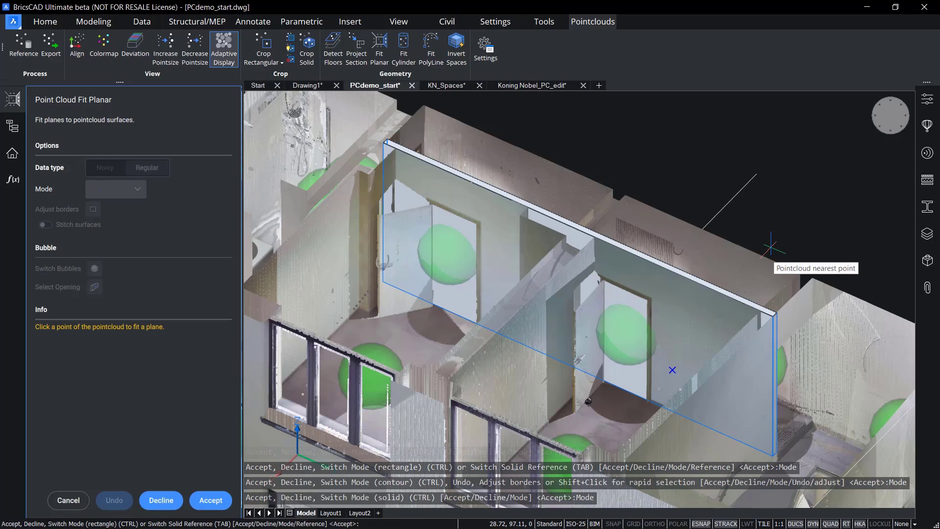
pyautogui.press('Return')
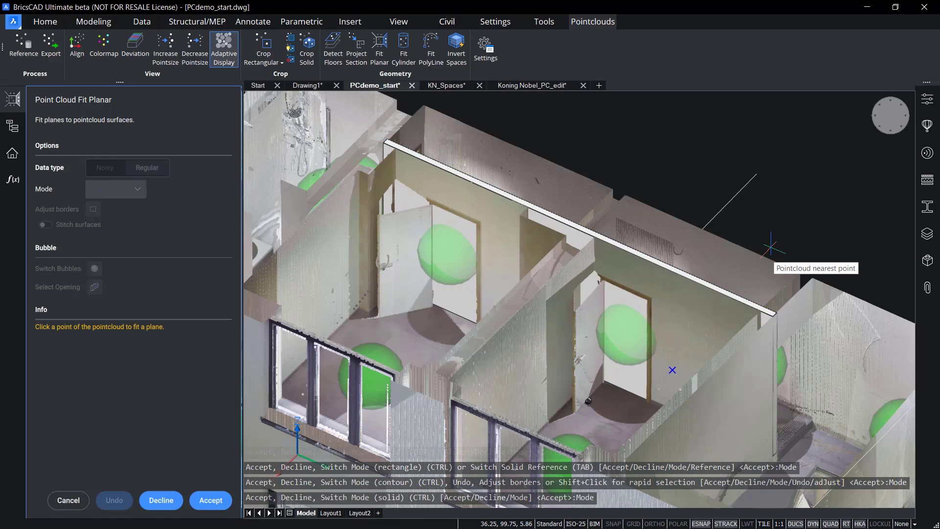
# Switch the data type to Noisy, fit a rectangular plane to the outer wall along the stairs, and accept it.
pyautogui.moveTo(643, 297); pyautogui.dragTo(496, 208, button='middle')
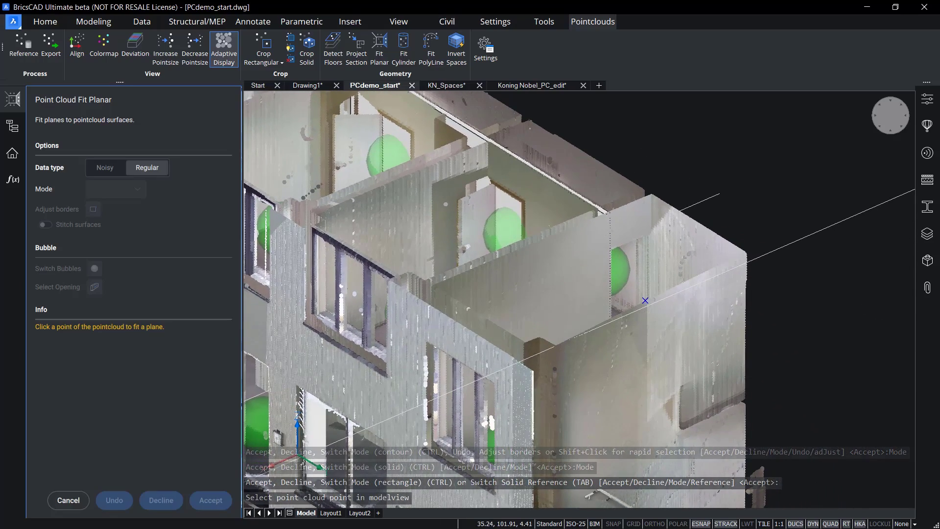
pyautogui.click(105, 167)
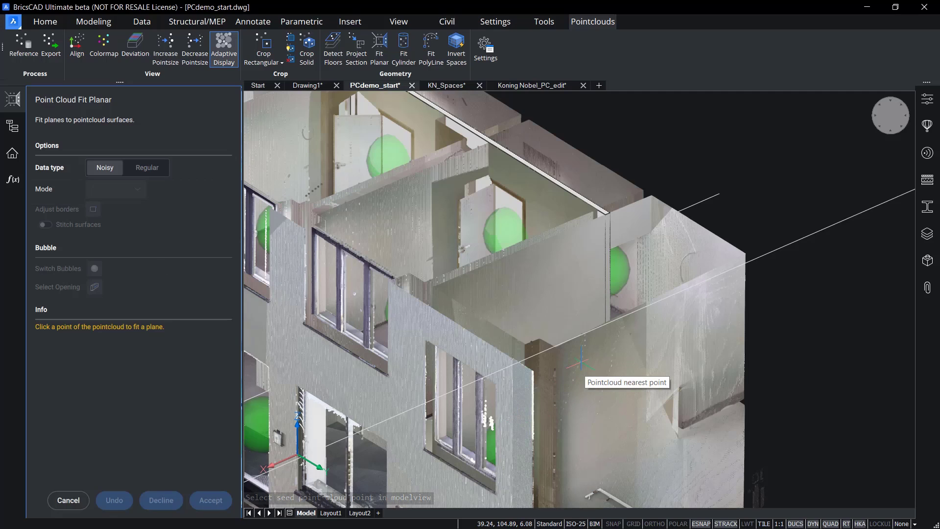
pyautogui.click(733, 380)
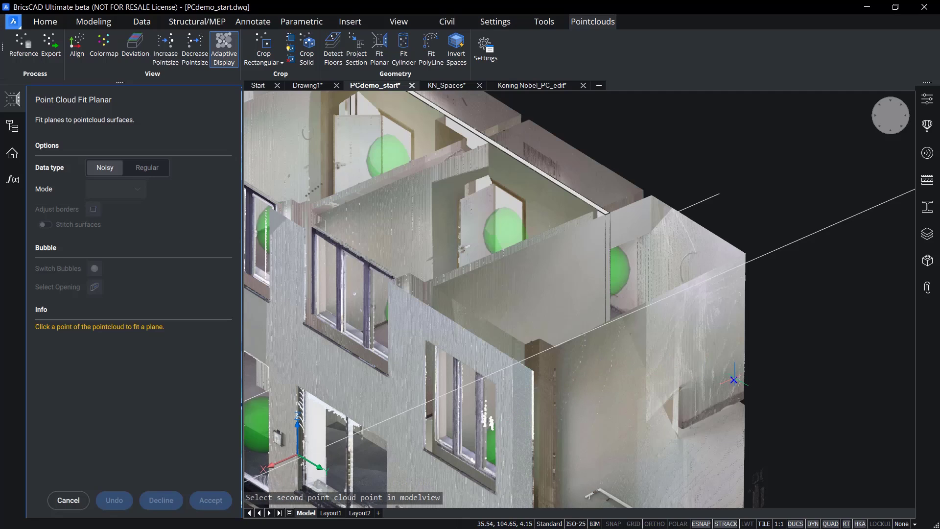
pyautogui.click(733, 380)
pyautogui.moveTo(706, 444); pyautogui.dragTo(705, 394, button='middle')
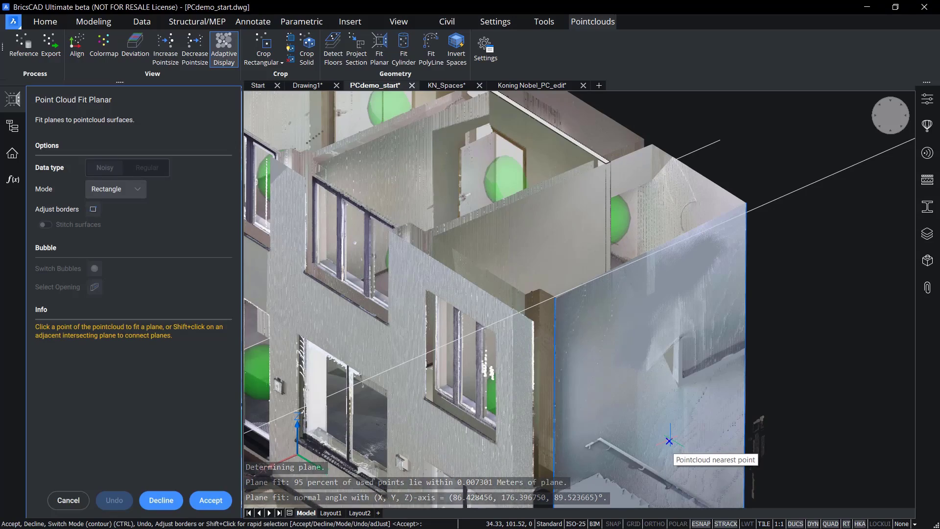
pyautogui.keyDown('shift'); pyautogui.moveTo(669, 441); pyautogui.dragTo(612, 441, button='middle'); pyautogui.keyUp('shift')
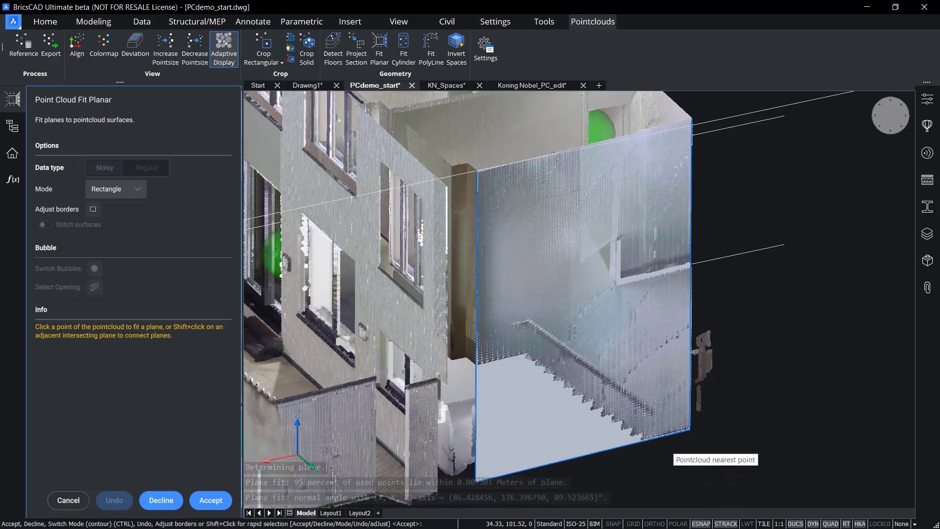
pyautogui.click(211, 500)
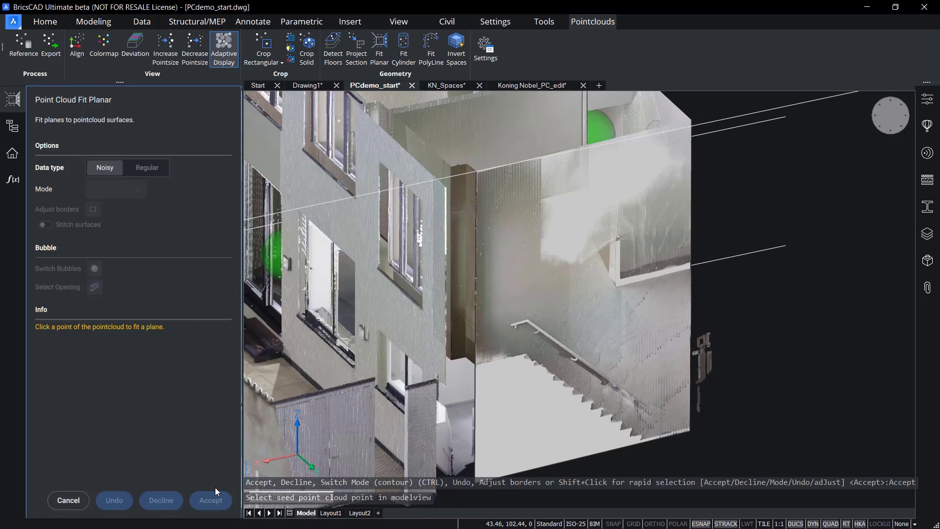
# Leave Point Cloud Fit Planar and hide the fitted solid along the upper-floor wall with the two doors.
pyautogui.press('Escape')
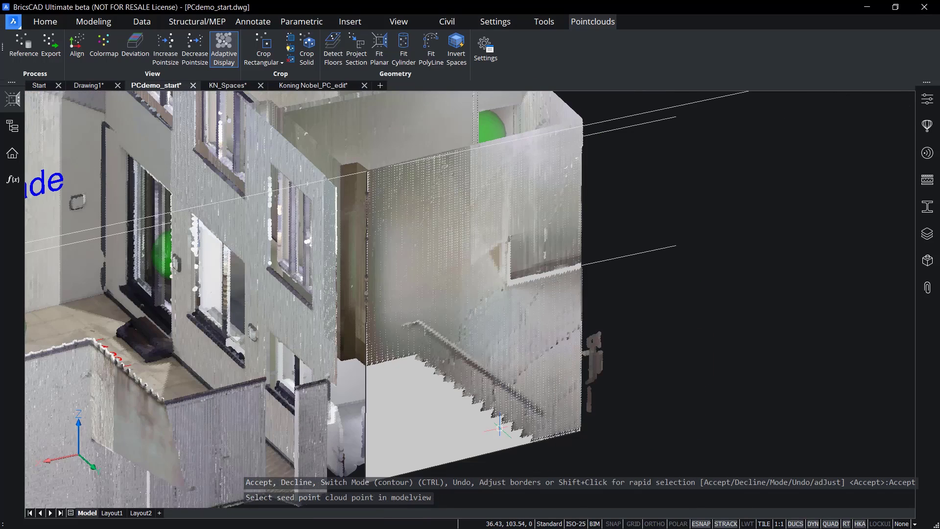
pyautogui.click(430, 430)
pyautogui.keyDown('shift'); pyautogui.moveTo(430, 430); pyautogui.dragTo(463, 453, button='middle'); pyautogui.keyUp('shift')
pyautogui.press('Escape')
pyautogui.scroll(5, 234, 186)
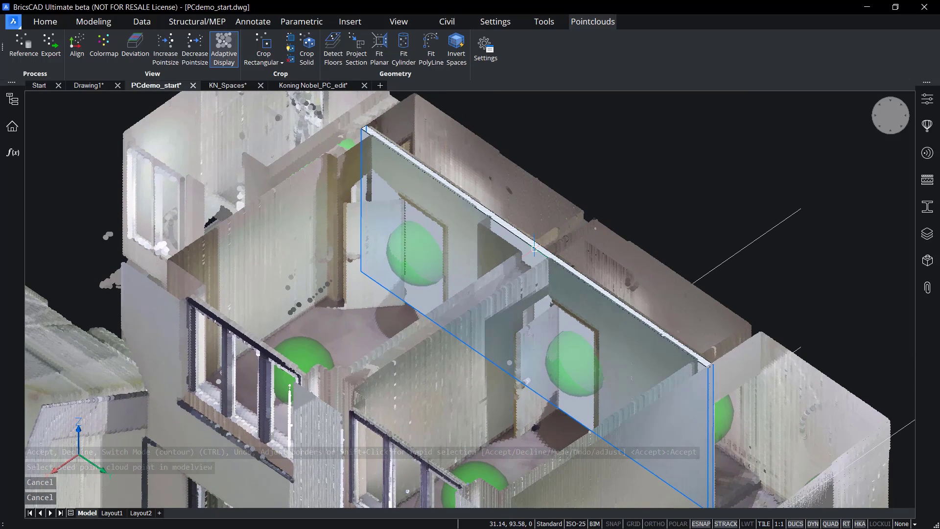
pyautogui.moveTo(537, 249)
pyautogui.hotkey('ctrl', 'z')
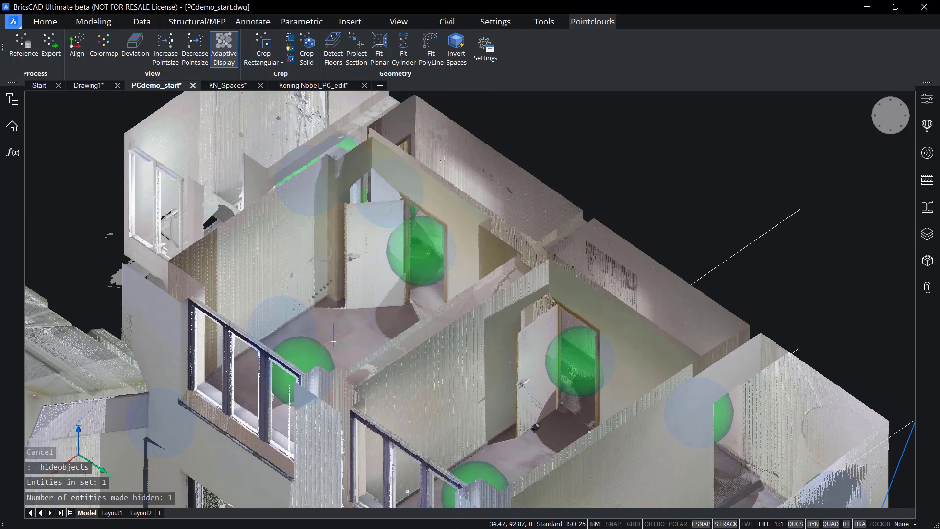
# Open the scan bubble beside the upper-floor room's windows in the Bubble viewer, and move and enlarge the viewer beside the model.
pyautogui.moveTo(301, 352)
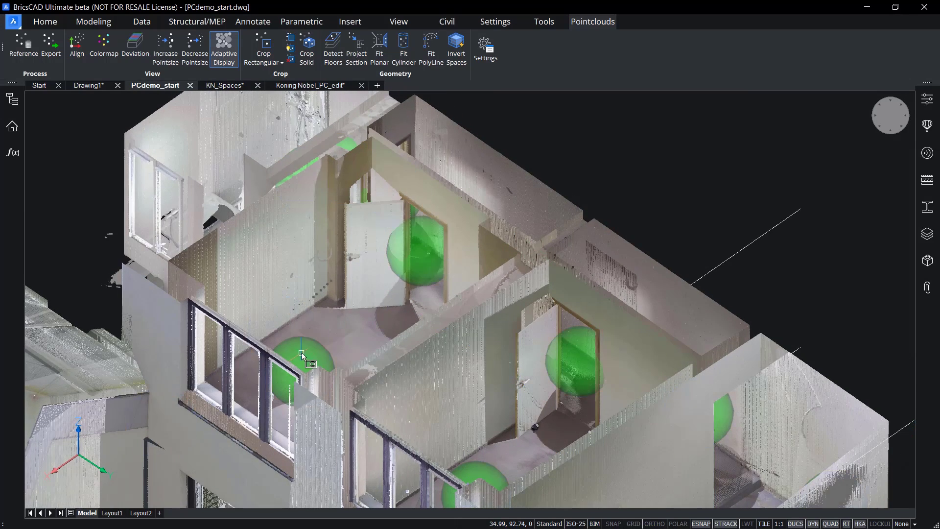
pyautogui.doubleClick(301, 353)
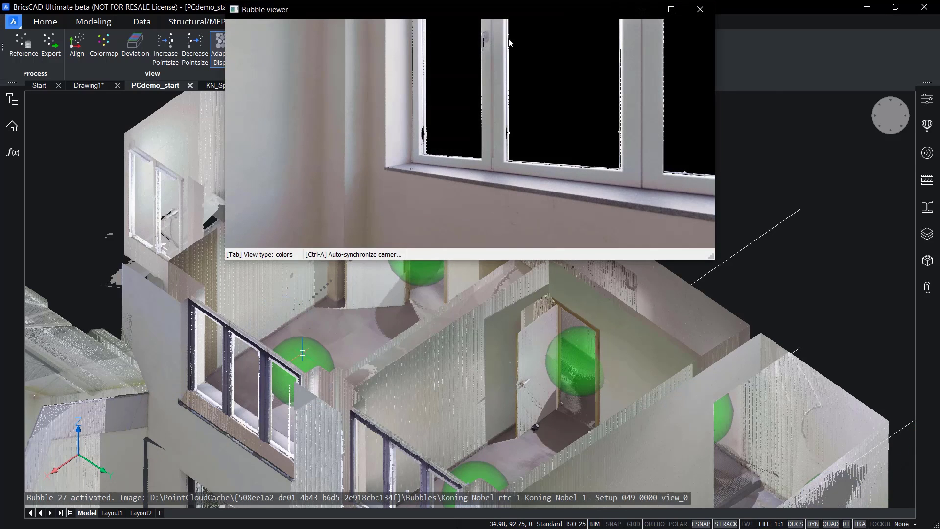
pyautogui.moveTo(501, 15); pyautogui.dragTo(723, 85)
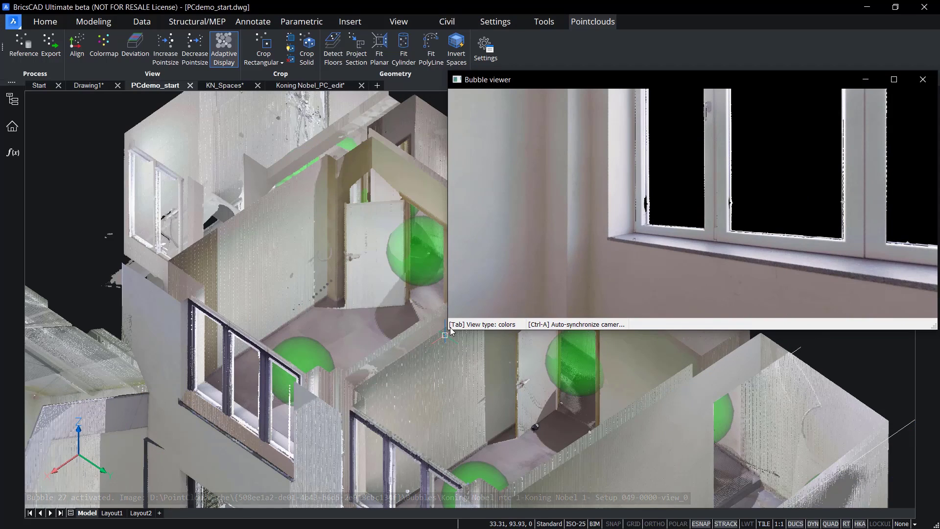
pyautogui.moveTo(447, 334); pyautogui.dragTo(429, 507)
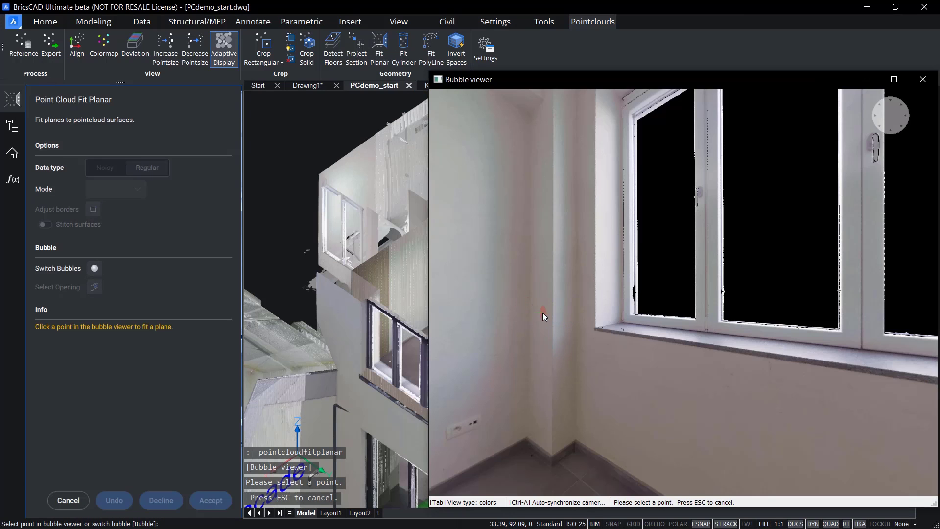
# Start Point Cloud Fit Planar and fit a plane to the door wall of the room through the Bubble viewer.
pyautogui.moveTo(491, 295); pyautogui.dragTo(709, 309)
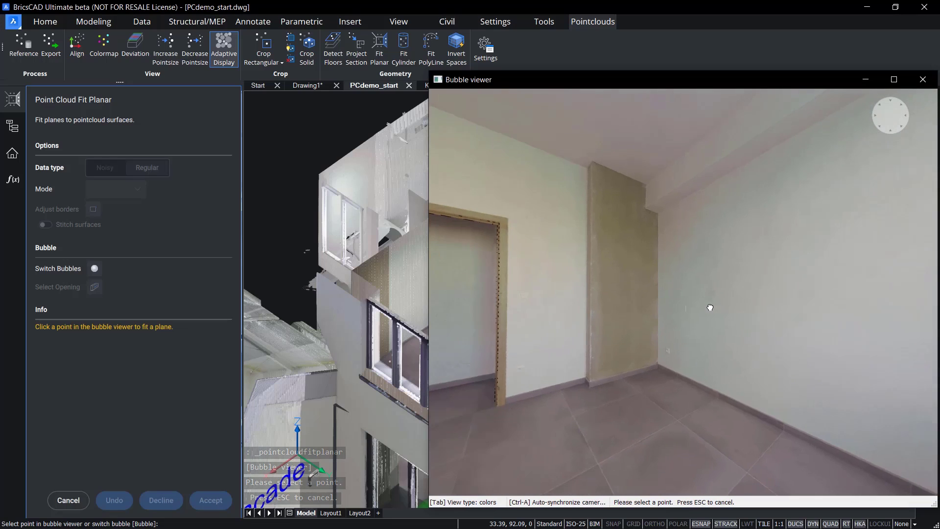
pyautogui.click(548, 298)
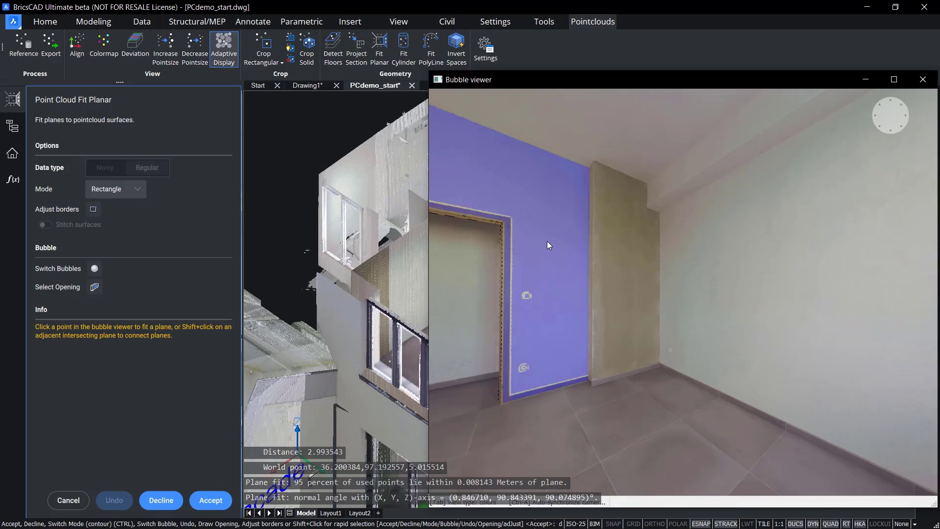
pyautogui.moveTo(547, 241); pyautogui.dragTo(690, 266)
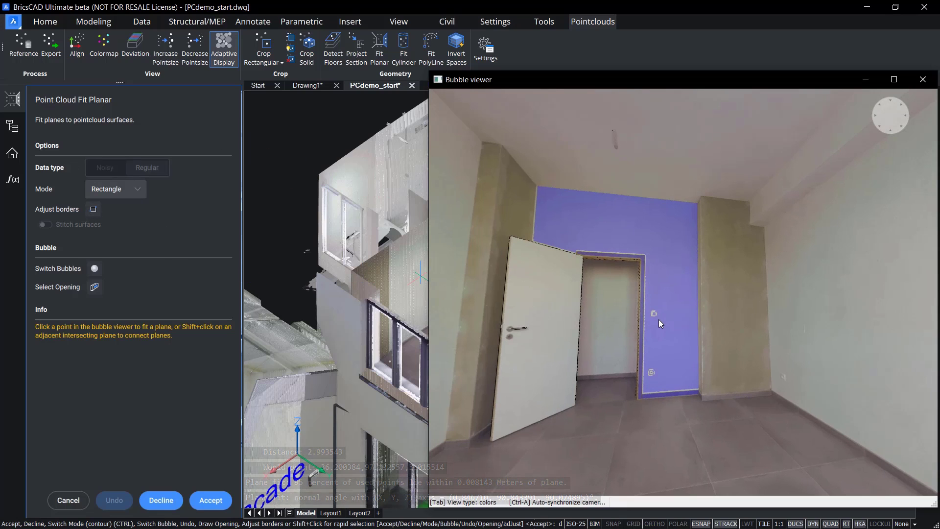
pyautogui.scroll(5, 659, 320)
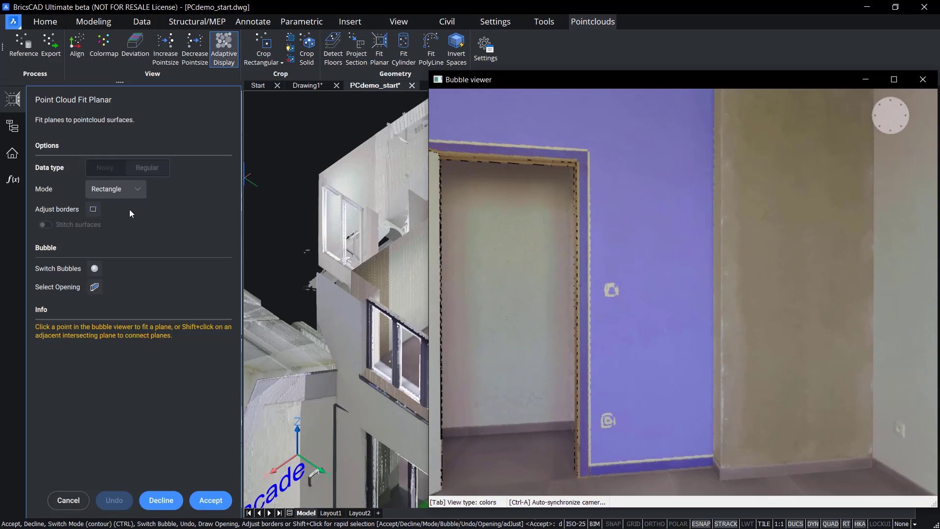
# Adjust the plane's borders to the four corners of the wall section between door frame and column, accept it, and end the fitting.
pyautogui.click(90, 210)
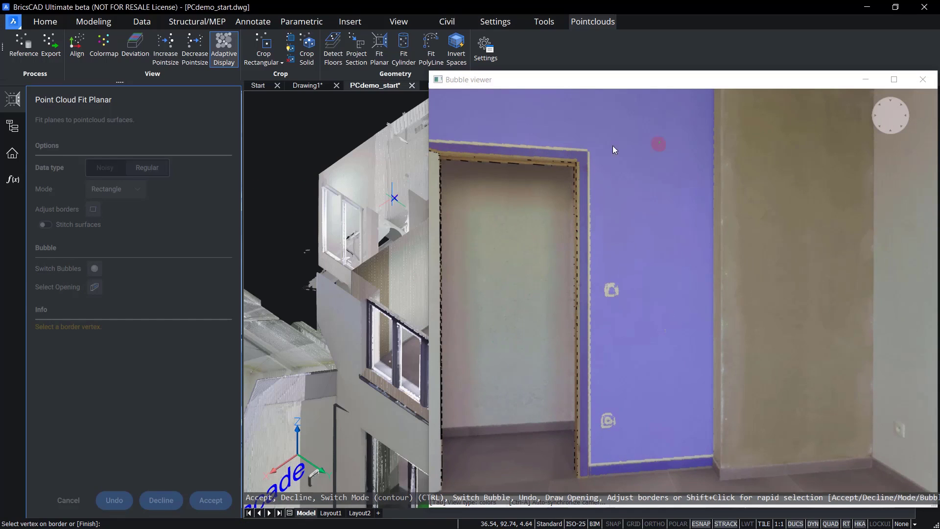
pyautogui.click(589, 151)
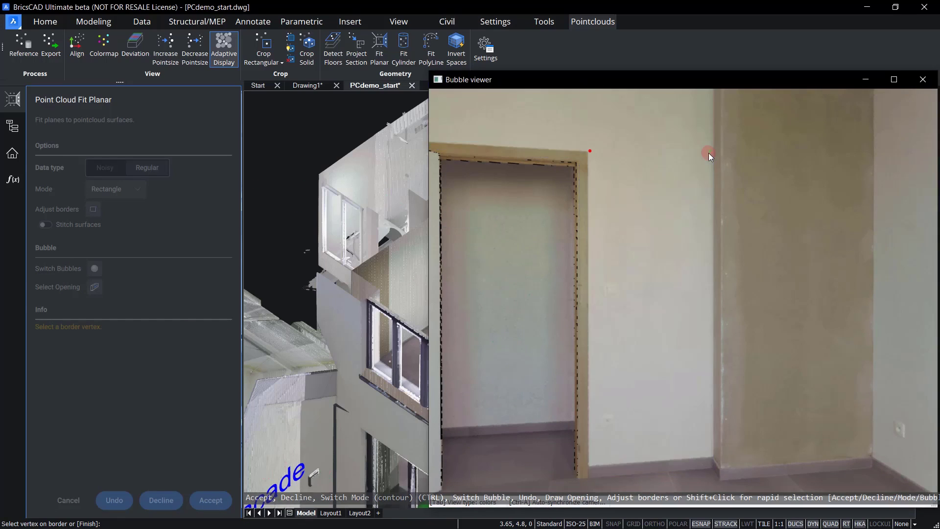
pyautogui.click(712, 160)
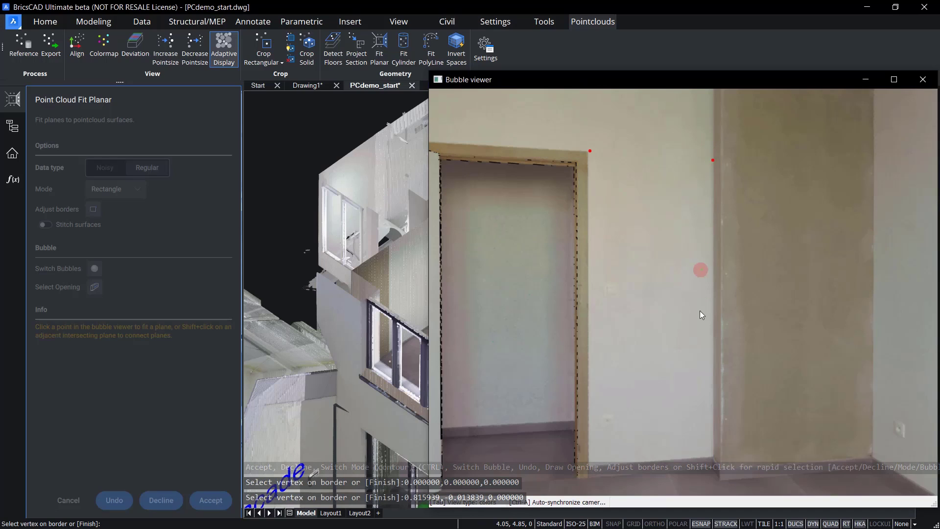
pyautogui.click(709, 453)
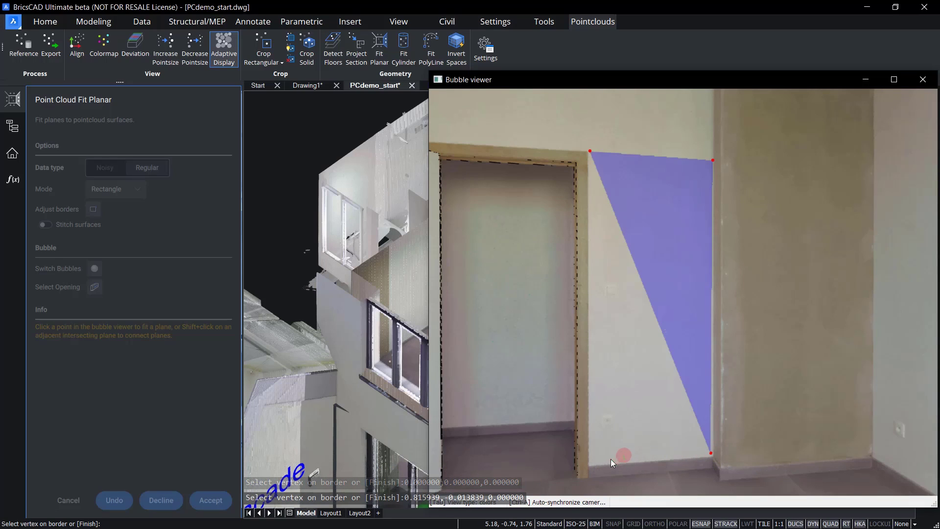
pyautogui.click(591, 462)
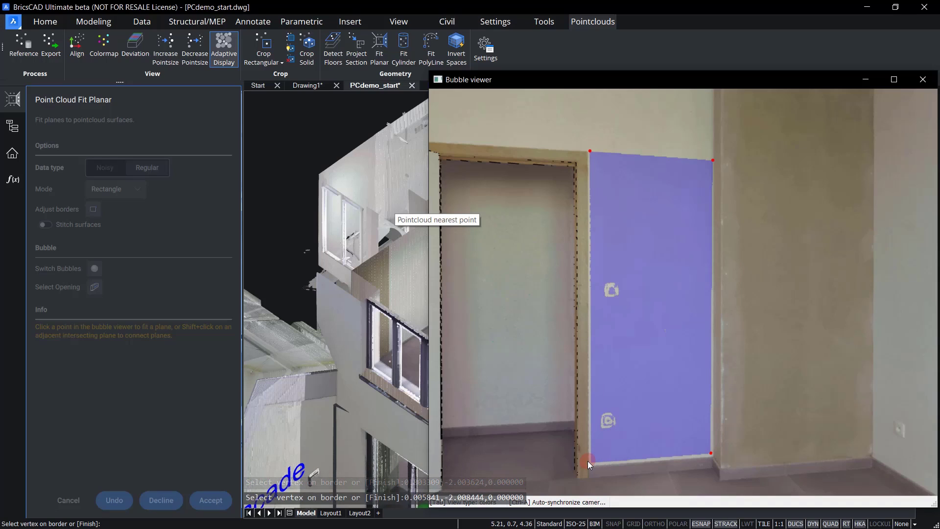
pyautogui.rightClick(587, 460)
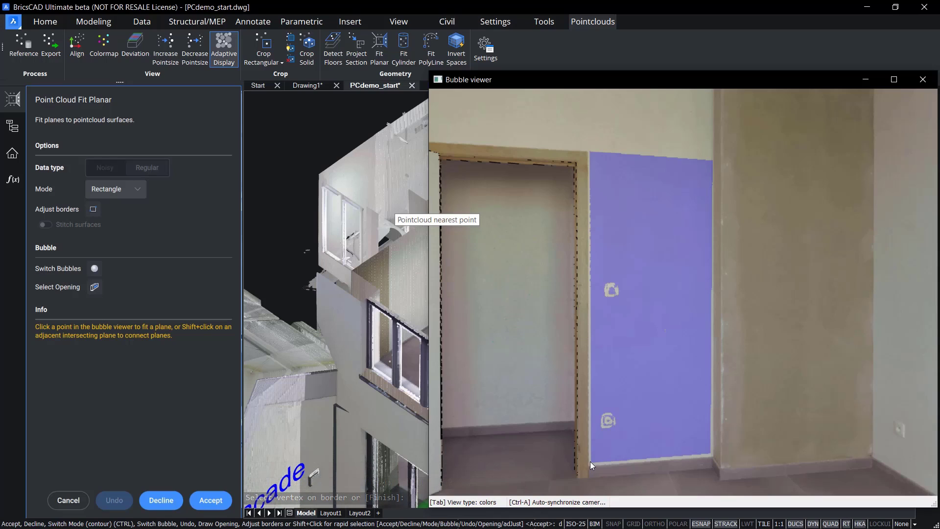
pyautogui.click(208, 499)
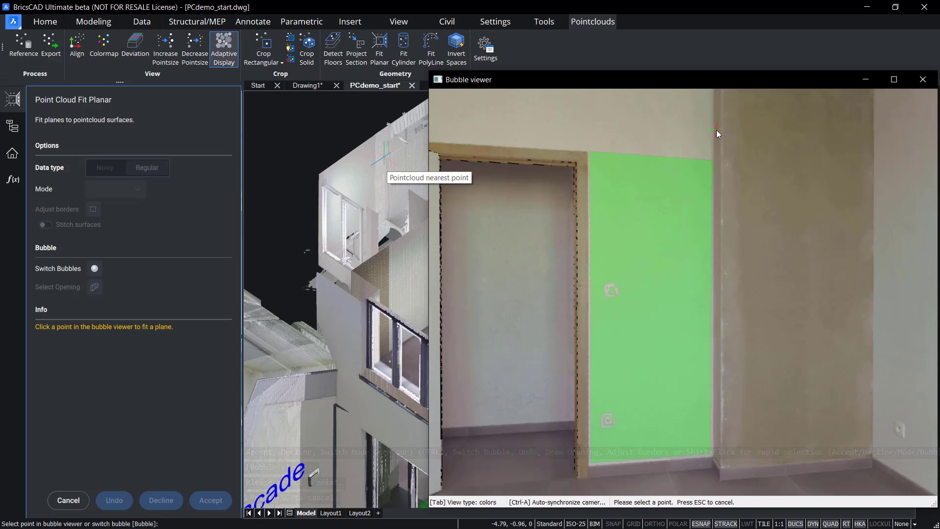
pyautogui.press('Escape')
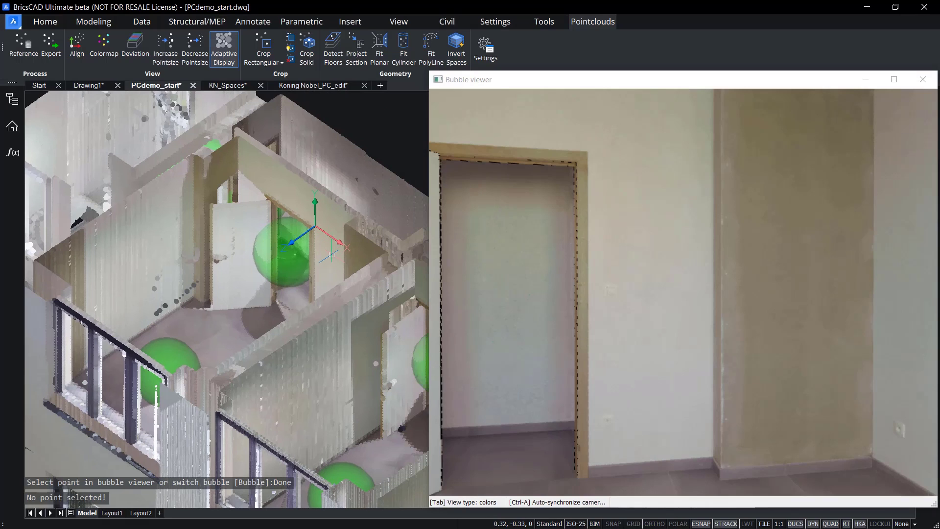
# Undo the last object hiding and hide the fitted planar surface beside the door instead.
pyautogui.moveTo(333, 256)
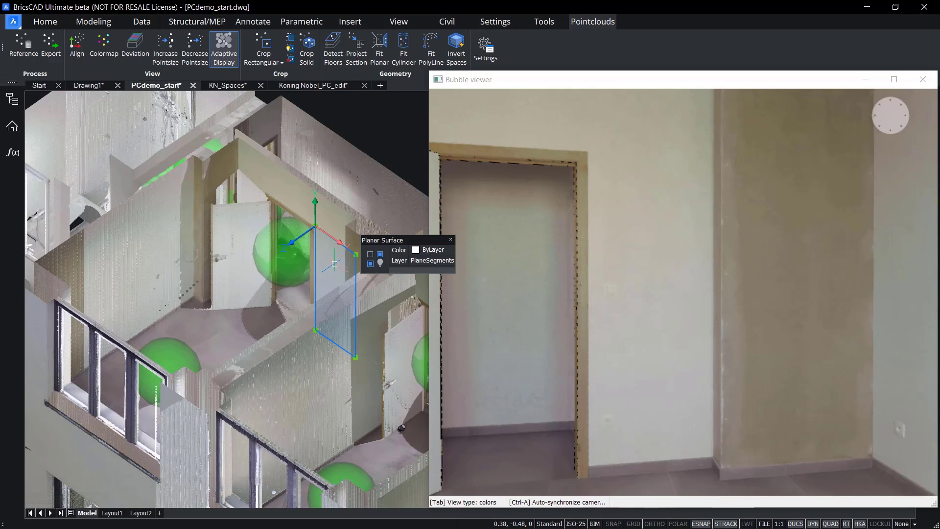
pyautogui.moveTo(333, 260)
pyautogui.keyDown('shift'); pyautogui.mouseDown(button='middle')
pyautogui.moveTo(384, 258)
pyautogui.moveTo(367, 267)
pyautogui.moveTo(333, 259)
pyautogui.moveTo(343, 258)
pyautogui.mouseUp(button='middle'); pyautogui.keyUp('shift')
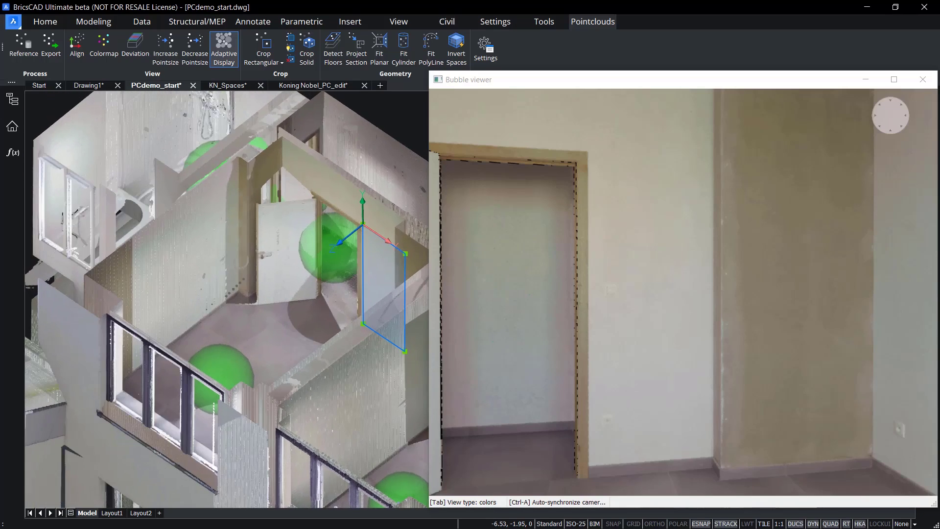
pyautogui.moveTo(336, 262)
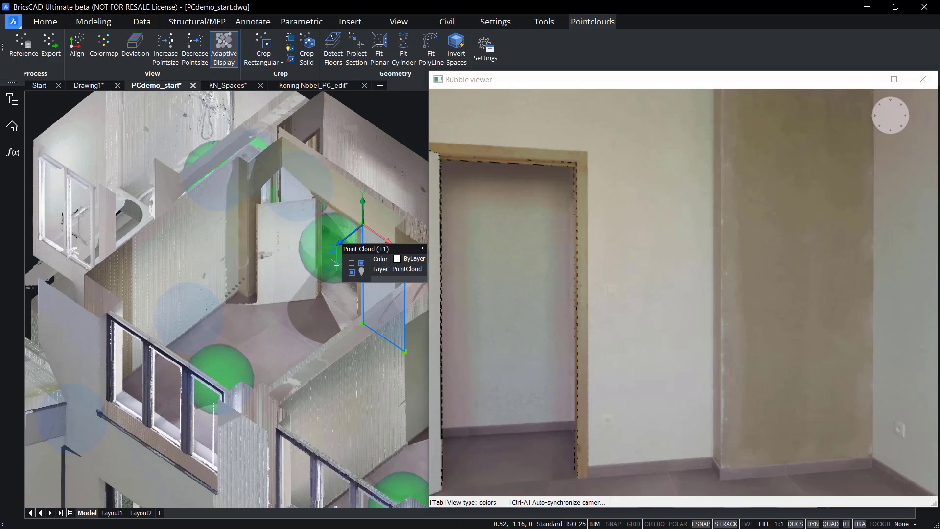
pyautogui.hotkey('ctrl', 'z')
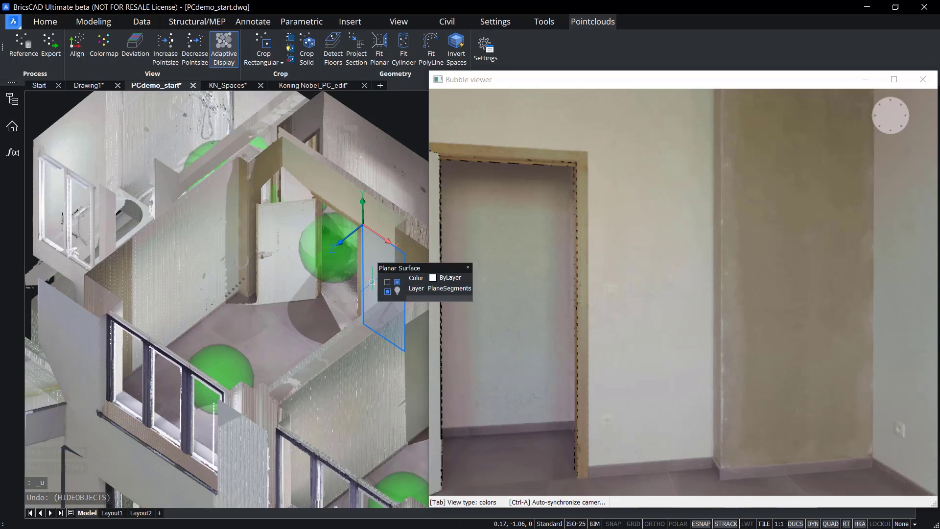
pyautogui.click(387, 291)
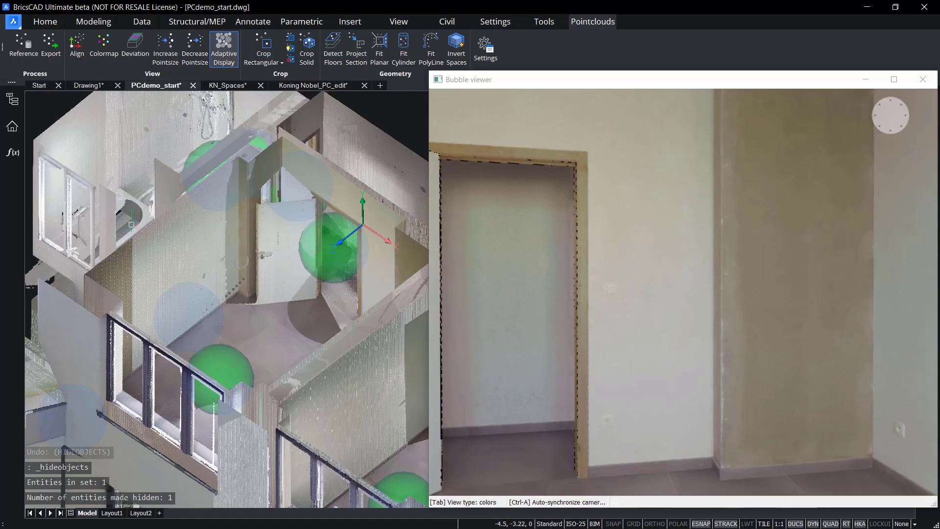
# Narrow the Bubble viewer to show more of the model, and fit a new plane to the wall above the door with Point Cloud Fit Planar.
pyautogui.click(617, 84)
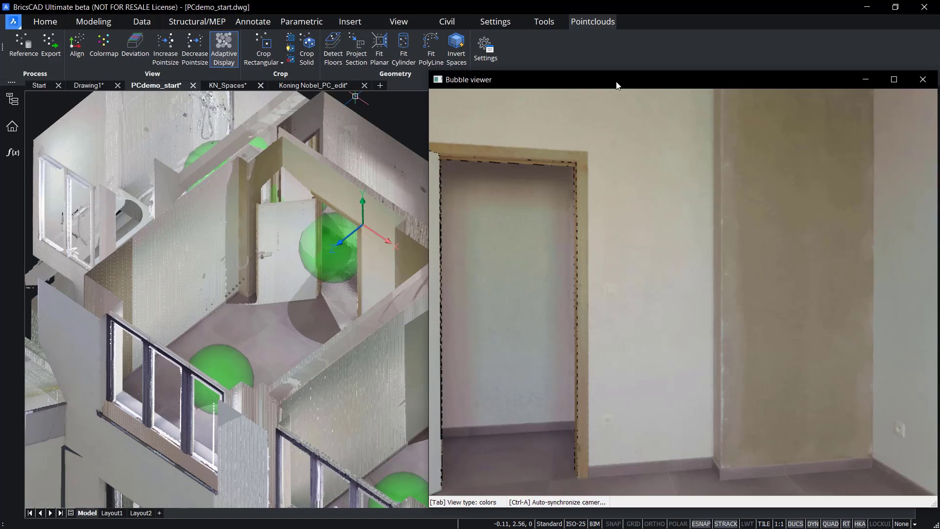
pyautogui.moveTo(426, 102); pyautogui.dragTo(507, 101)
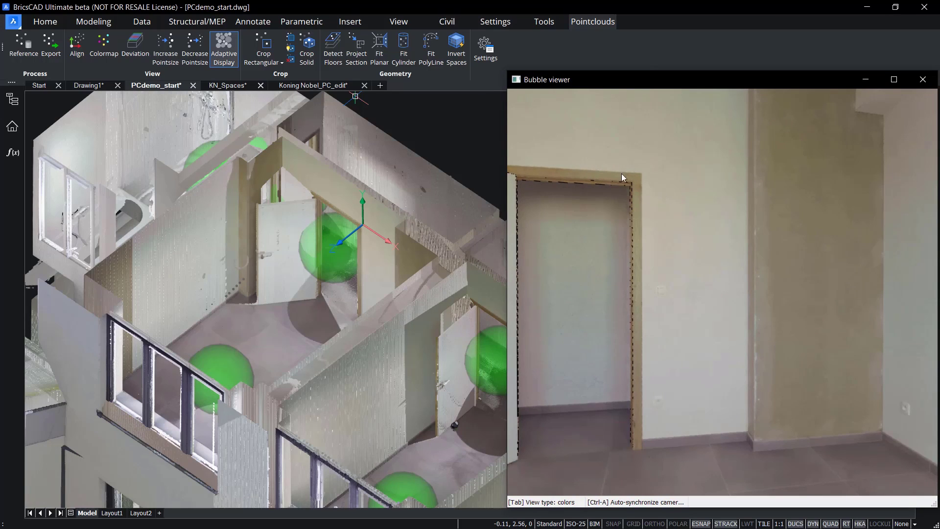
pyautogui.click(379, 46)
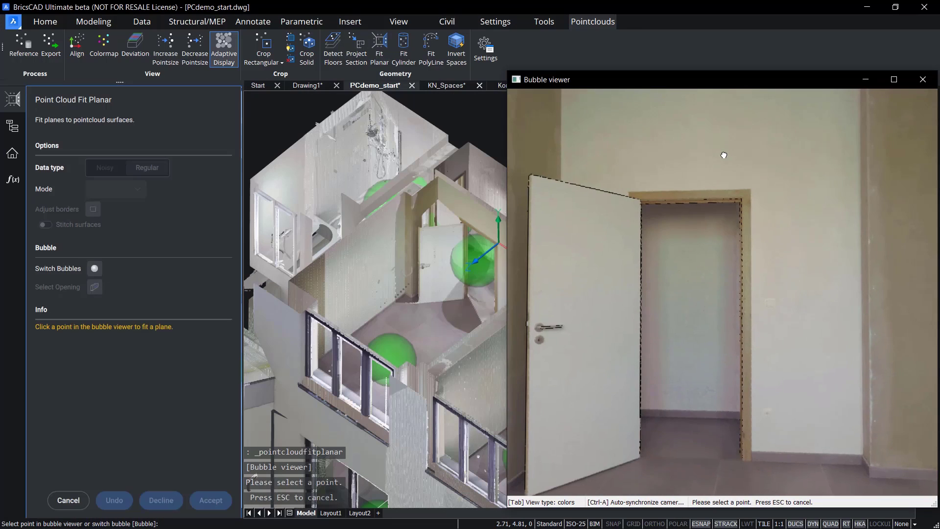
pyautogui.click(718, 154)
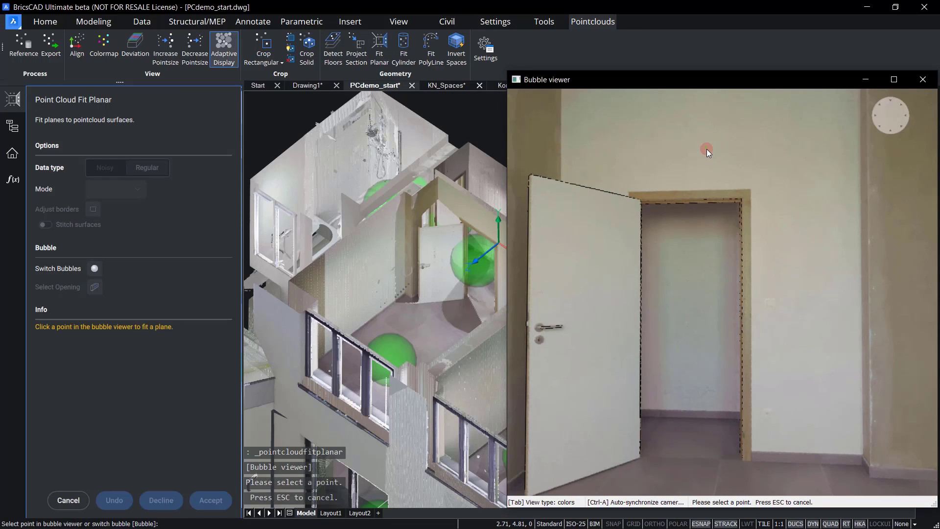
pyautogui.moveTo(556, 142); pyautogui.dragTo(777, 222)
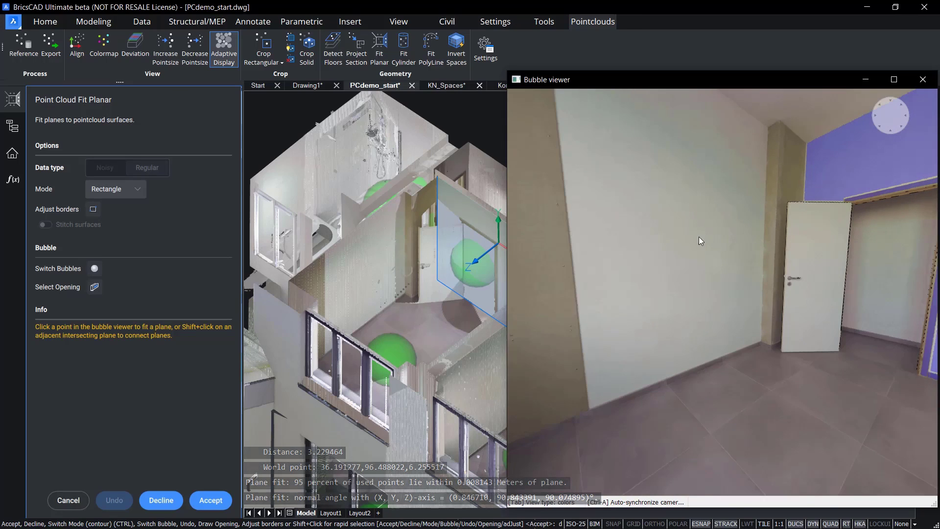
# Connect adjacent planes for the remaining walls, ceiling and floor of the room to the fitted door wall plane through the Bubble viewer.
pyautogui.click(695, 237)
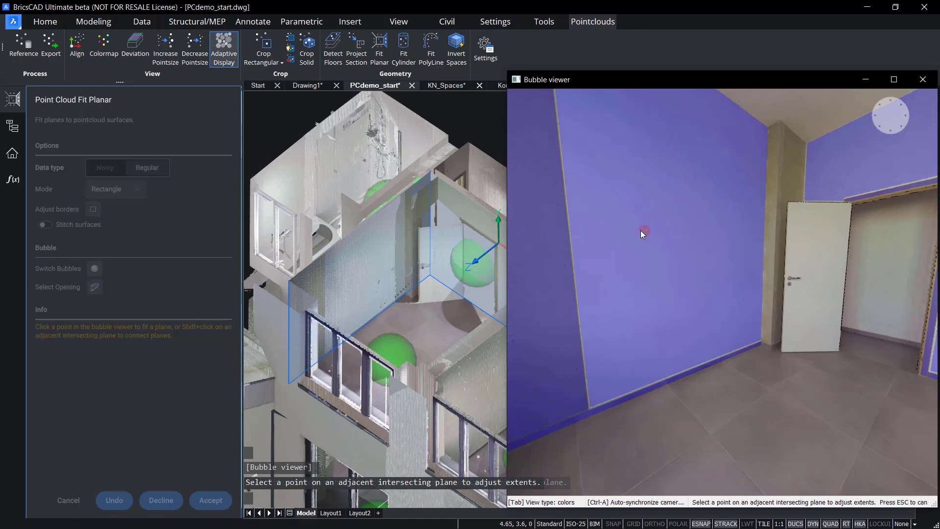
pyautogui.moveTo(641, 230); pyautogui.dragTo(800, 257)
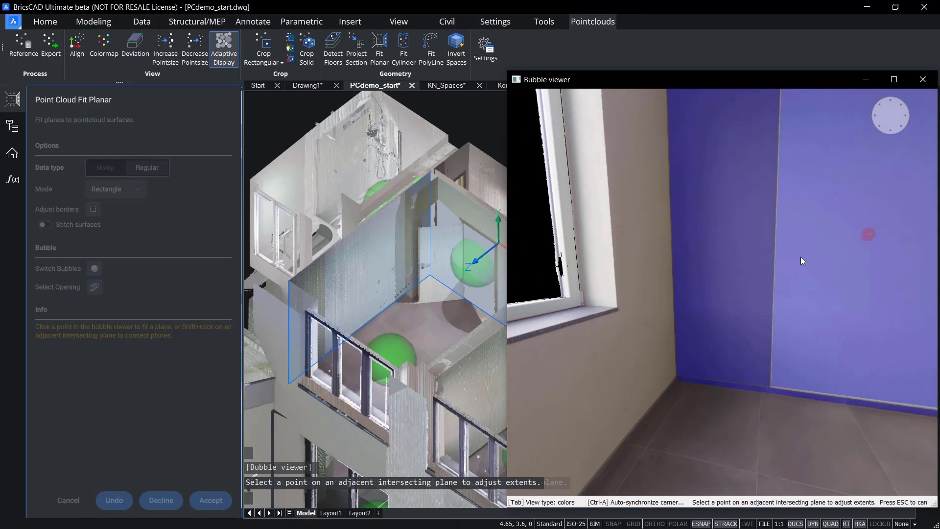
pyautogui.click(655, 260)
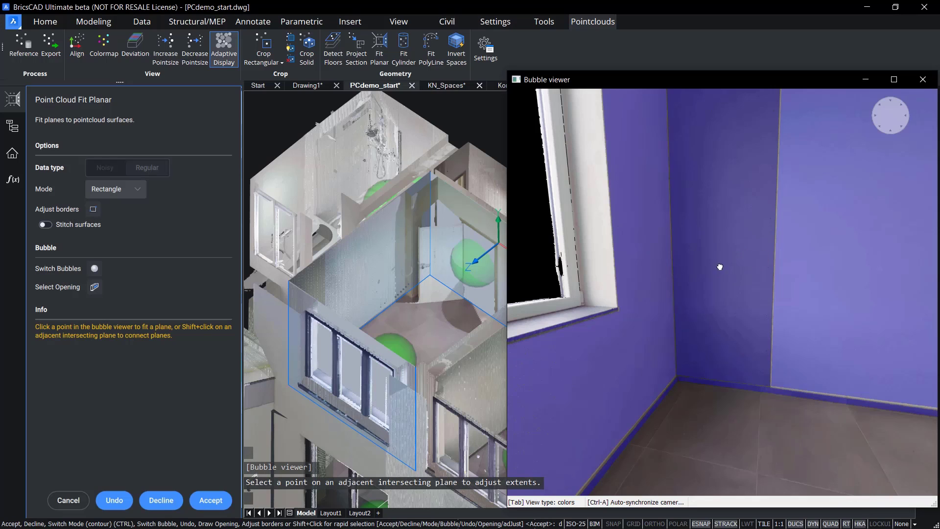
pyautogui.moveTo(762, 257)
pyautogui.mouseDown()
pyautogui.moveTo(628, 281)
pyautogui.moveTo(692, 274)
pyautogui.moveTo(755, 289)
pyautogui.mouseUp()
pyautogui.click(712, 275)
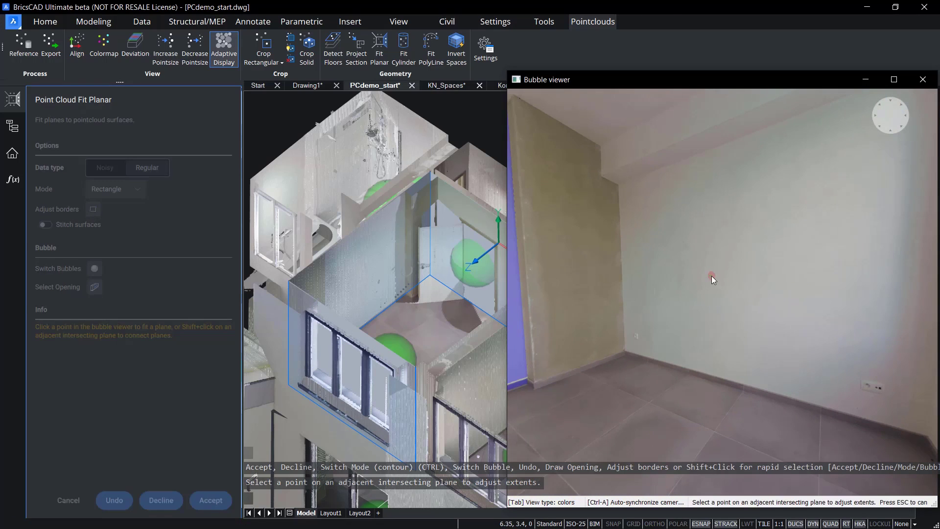
pyautogui.click(595, 125)
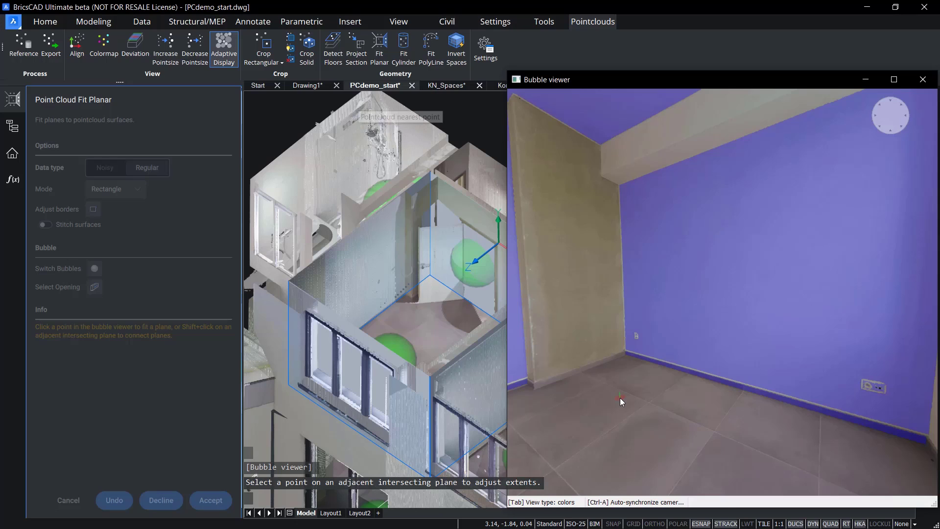
pyautogui.moveTo(544, 243); pyautogui.dragTo(757, 237)
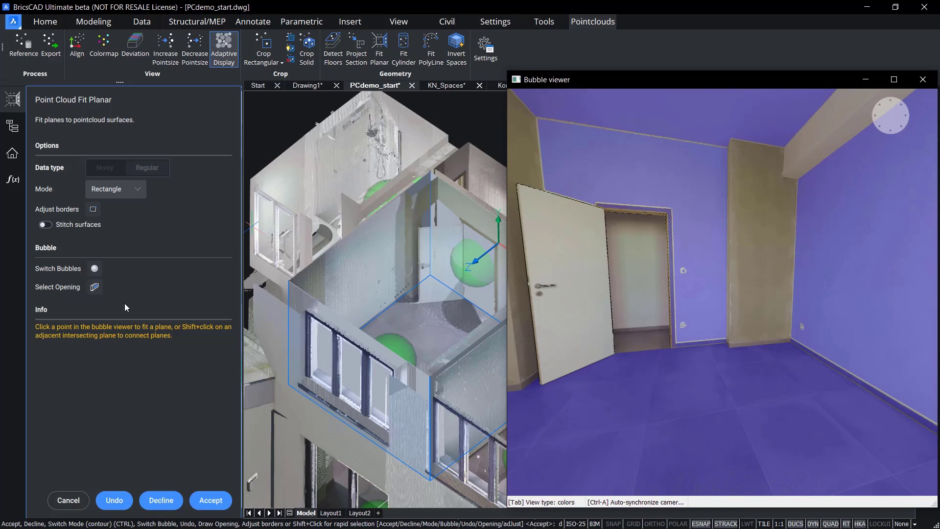
# Add the doorway and the window as openings in the fitted room planes, accept the planes, and end the fitting.
pyautogui.click(94, 287)
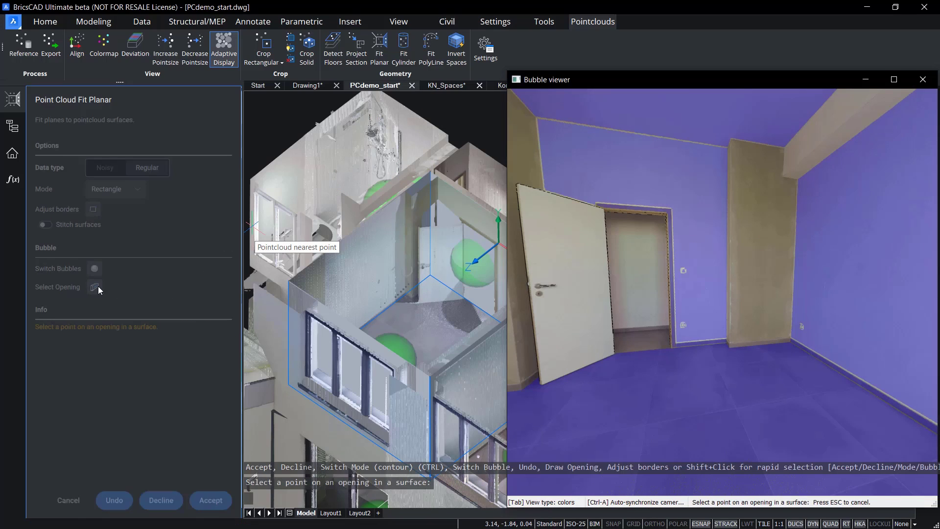
pyautogui.click(642, 278)
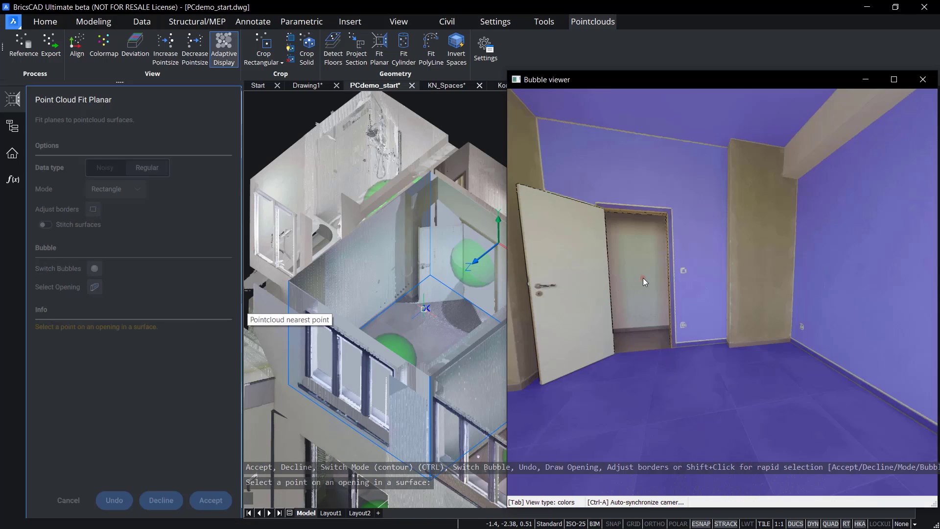
pyautogui.moveTo(612, 257); pyautogui.dragTo(509, 290)
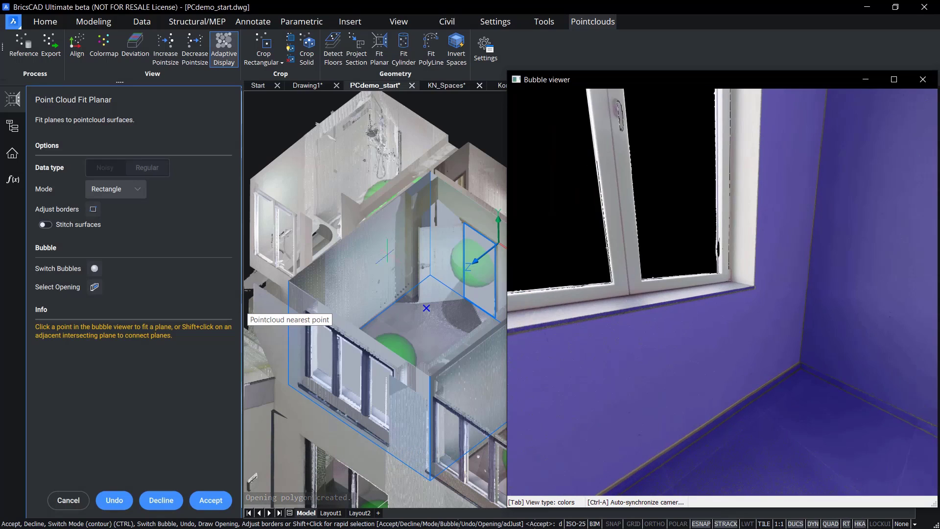
pyautogui.click(94, 287)
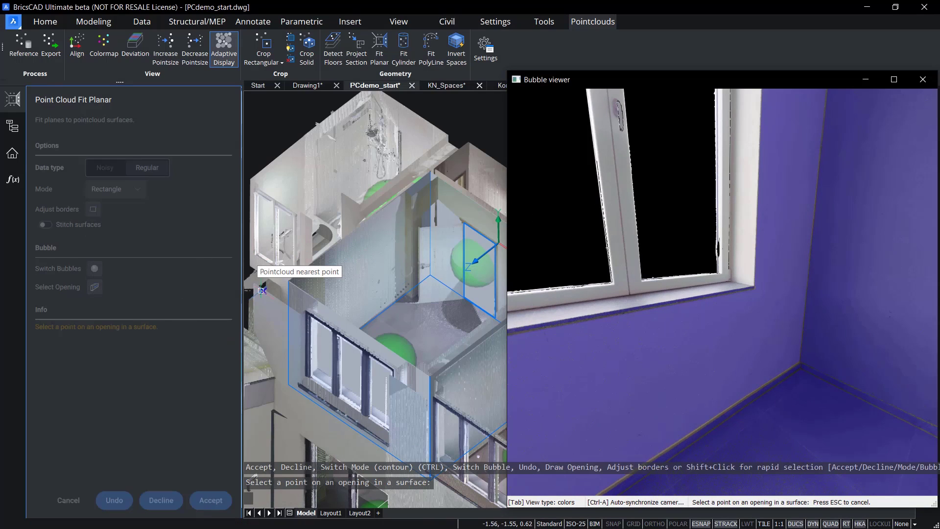
pyautogui.click(613, 234)
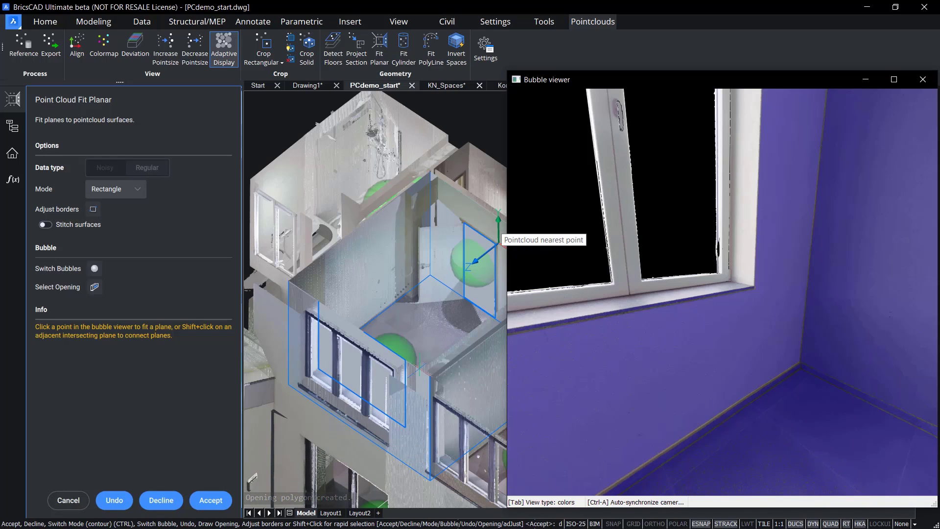
pyautogui.click(594, 394)
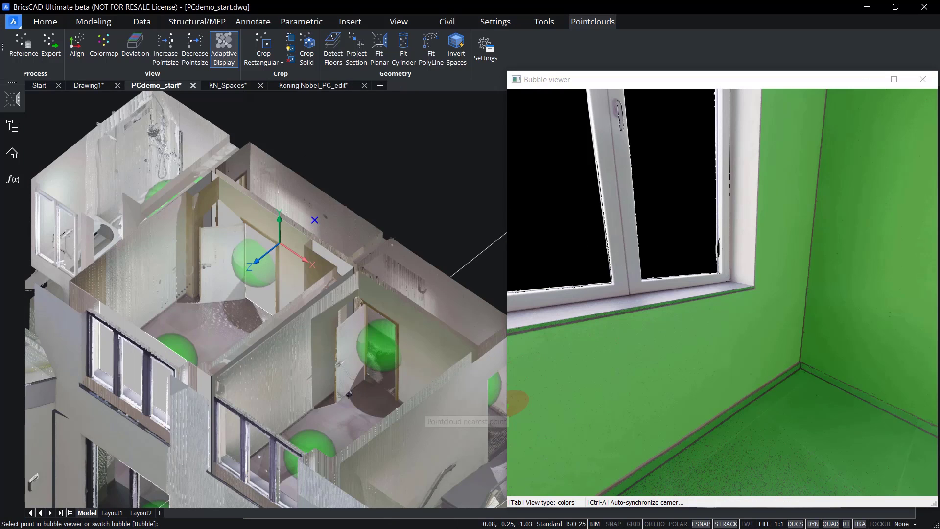
pyautogui.press('Return')
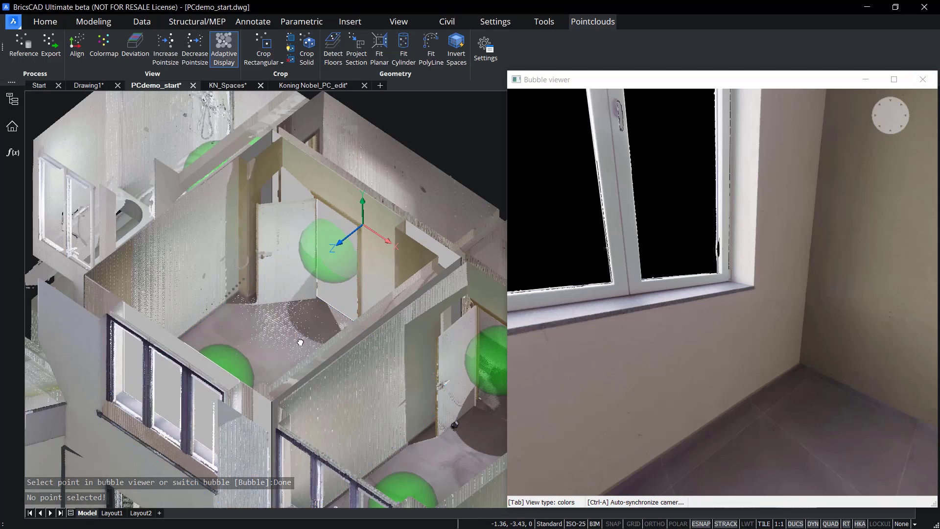
# Close the Bubble viewer and extrude the window opening outline through the window wall in Subtract mode.
pyautogui.scroll(2, 283, 309)
pyautogui.moveTo(283, 309); pyautogui.dragTo(264, 299, button='middle')
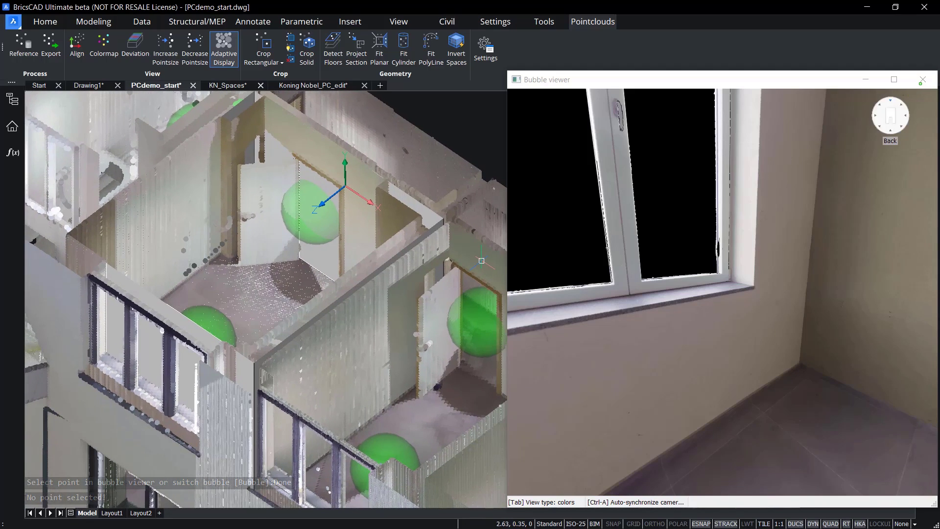
pyautogui.click(921, 81)
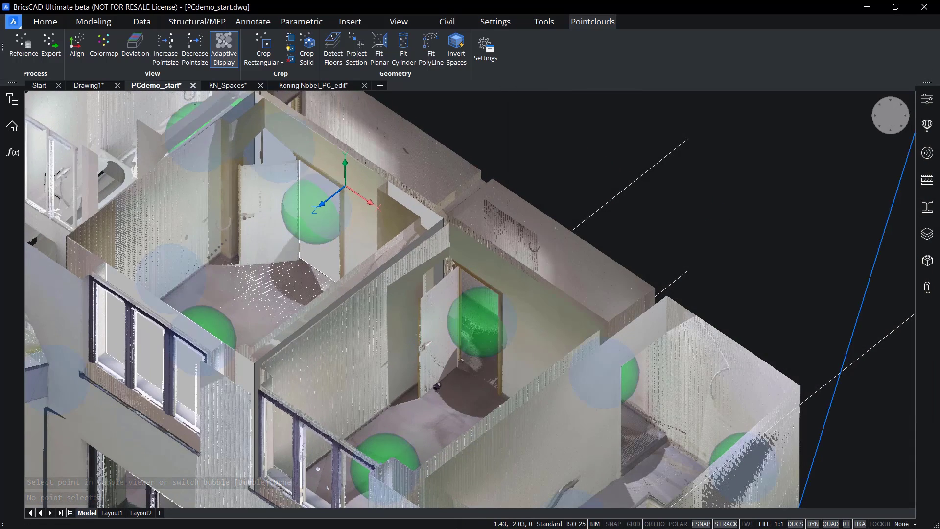
pyautogui.moveTo(421, 337); pyautogui.dragTo(526, 368, button='middle')
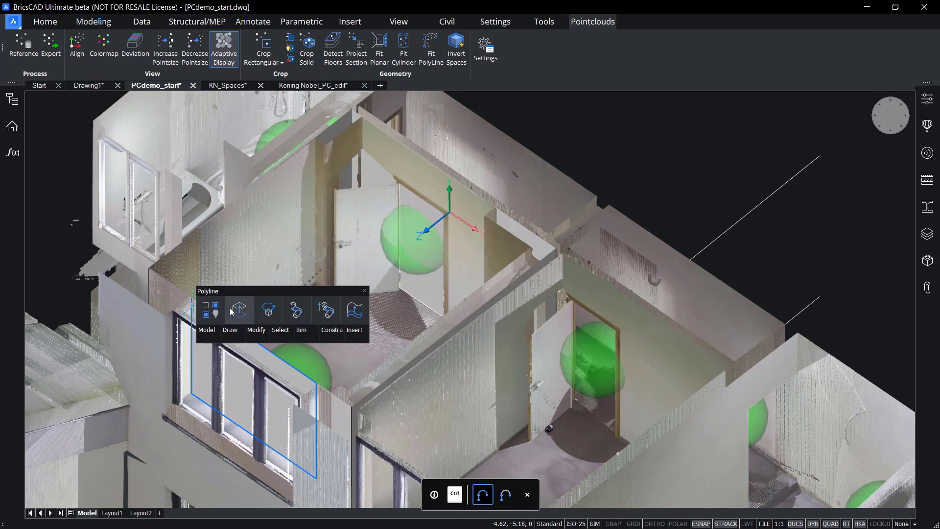
pyautogui.click(232, 312)
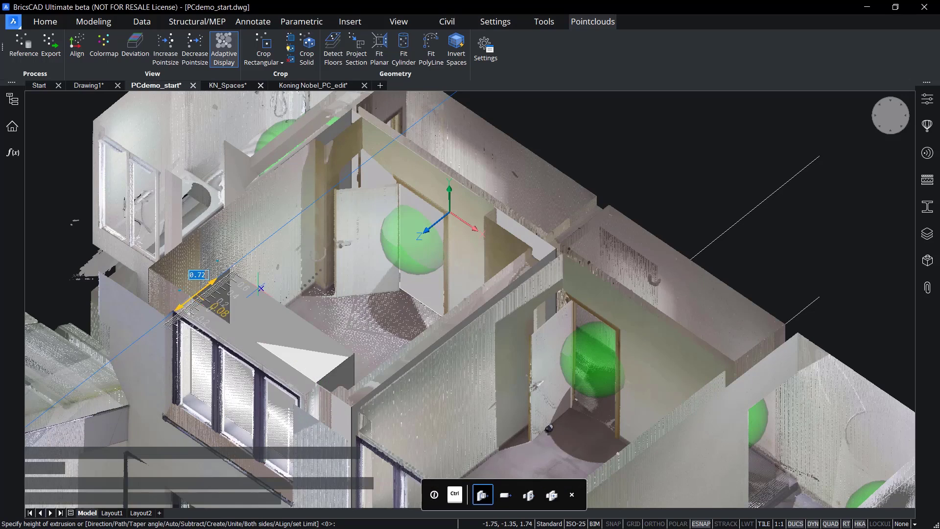
pyautogui.press('ctrl')
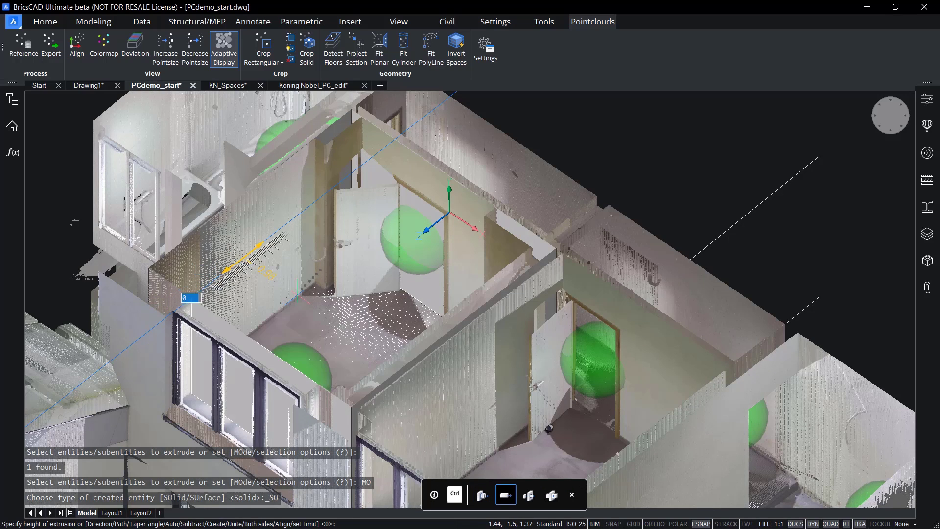
pyautogui.press('ctrl')
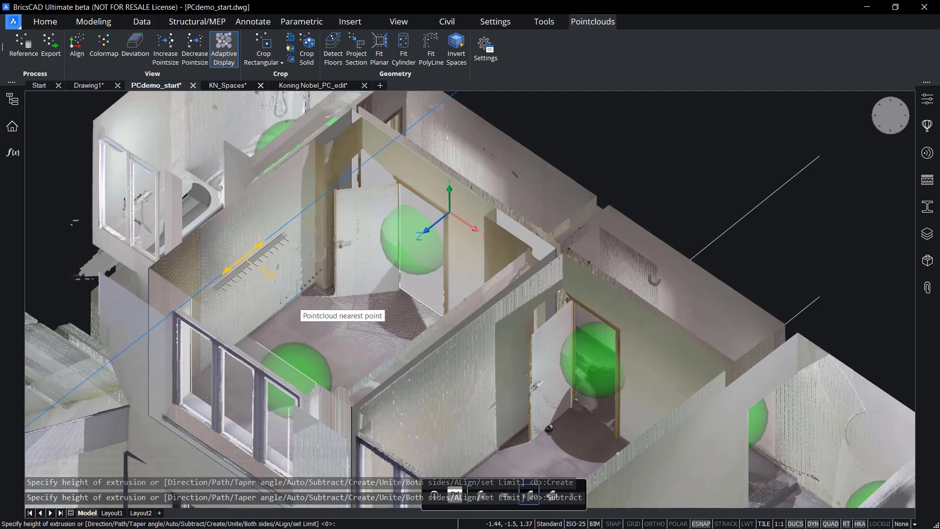
pyautogui.click(297, 292)
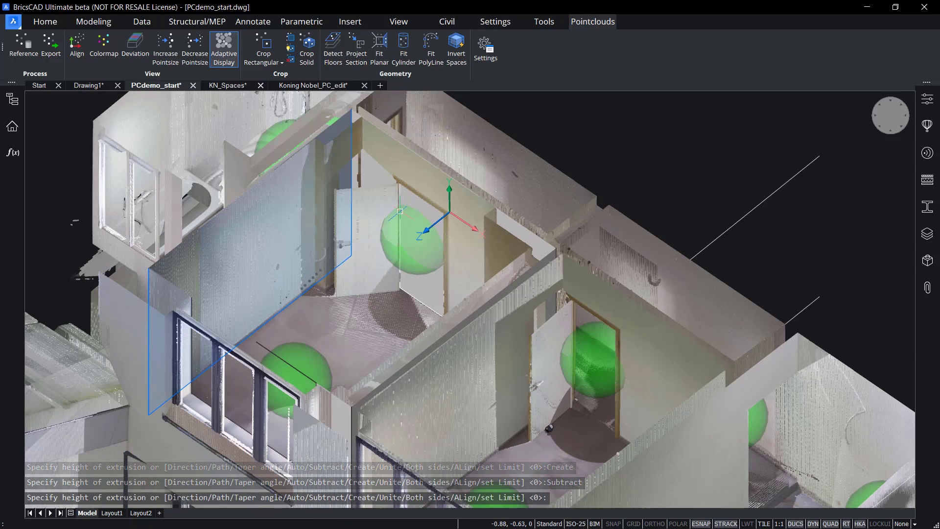
# Extrude the door opening outline through the door wall in Subtract mode.
pyautogui.moveTo(397, 206)
pyautogui.click(391, 227)
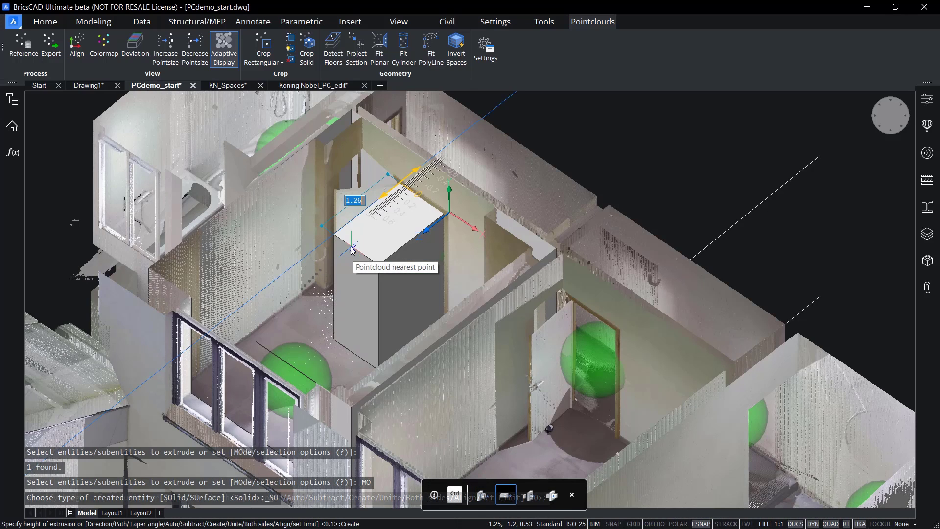
pyautogui.press('ctrl')
pyautogui.press('ctrl')
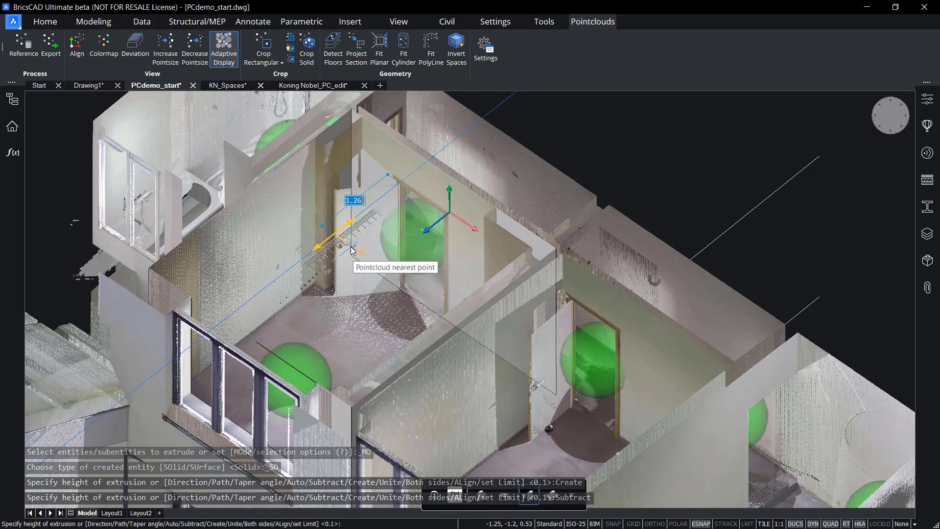
pyautogui.click(351, 249)
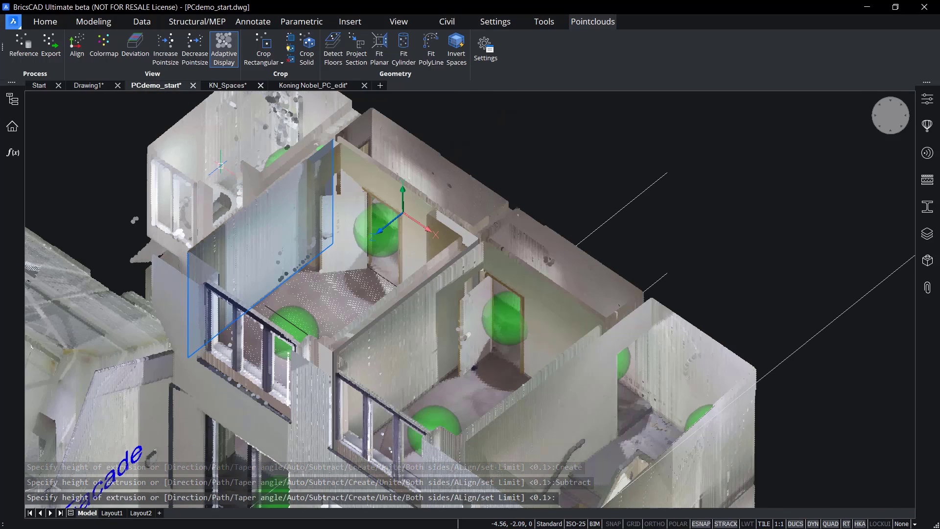
# Hide the point cloud and examine the fitted room model with its door and window openings.
pyautogui.click(235, 169)
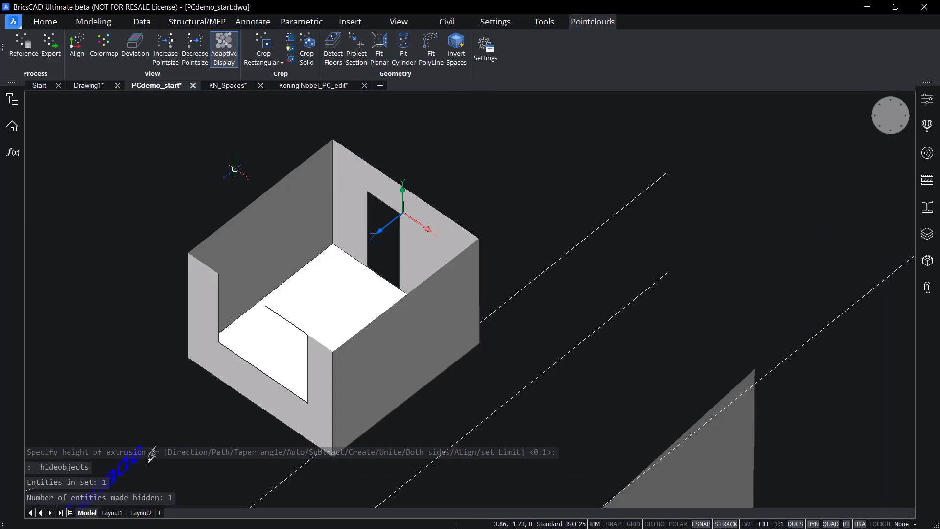
pyautogui.keyDown('shift'); pyautogui.moveTo(528, 224); pyautogui.dragTo(480, 276, button='middle'); pyautogui.keyUp('shift')
pyautogui.scroll(1, 440, 235)
pyautogui.moveTo(425, 166); pyautogui.dragTo(421, 215, button='middle')
# Make all hidden objects visible again and hide the long wall solid that runs behind both rooms' doors.
pyautogui.rightClick(627, 161)
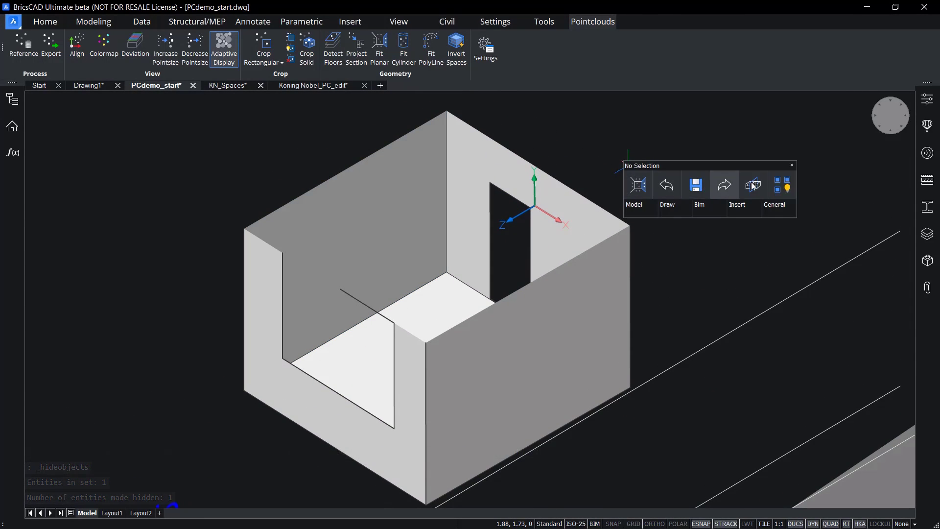
pyautogui.click(781, 185)
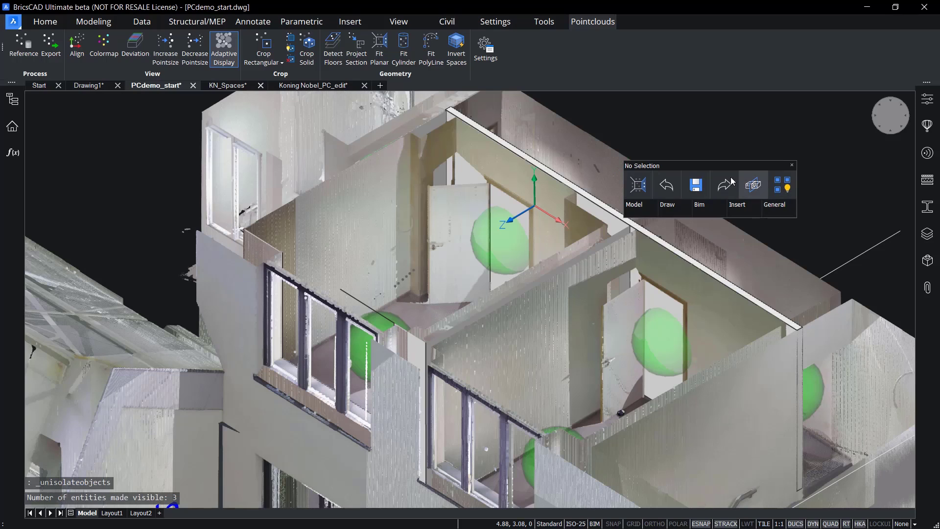
pyautogui.keyDown('shift'); pyautogui.moveTo(695, 132); pyautogui.dragTo(657, 182, button='middle'); pyautogui.keyUp('shift')
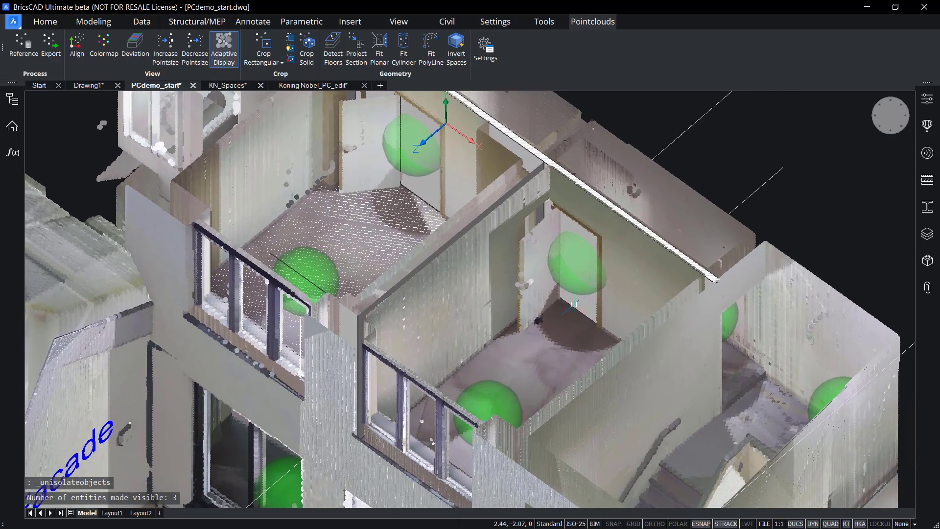
pyautogui.moveTo(577, 306)
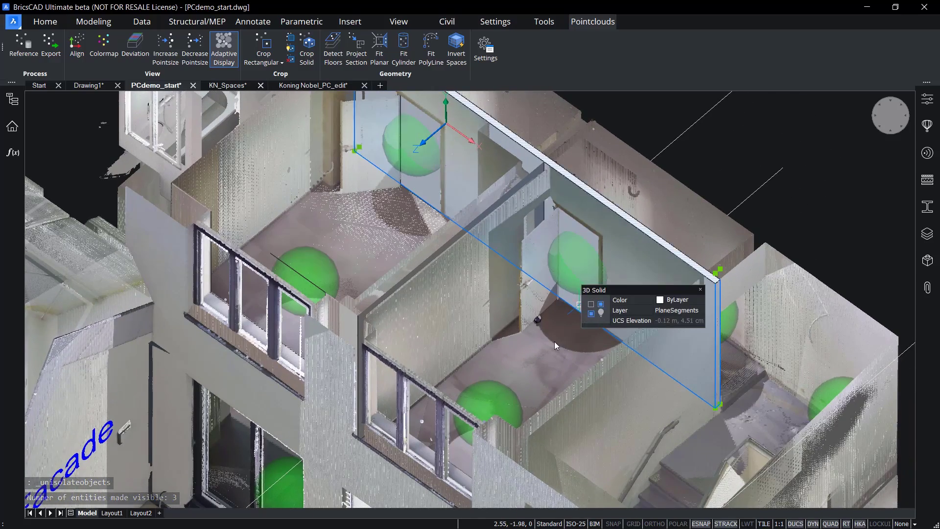
# Open the bubble near the neighbouring room's window, and place and resize the Bubble viewer beside the model view.
pyautogui.doubleClick(498, 397)
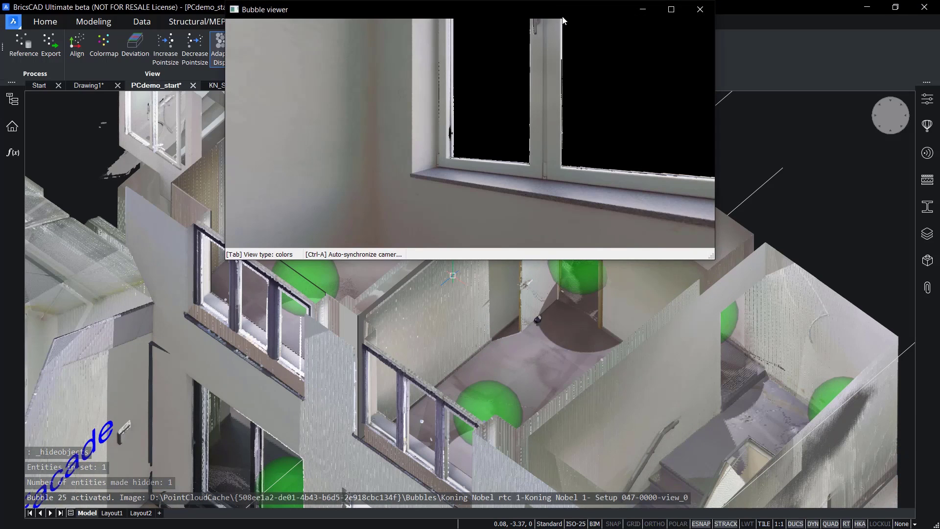
pyautogui.moveTo(573, 18); pyautogui.dragTo(792, 64)
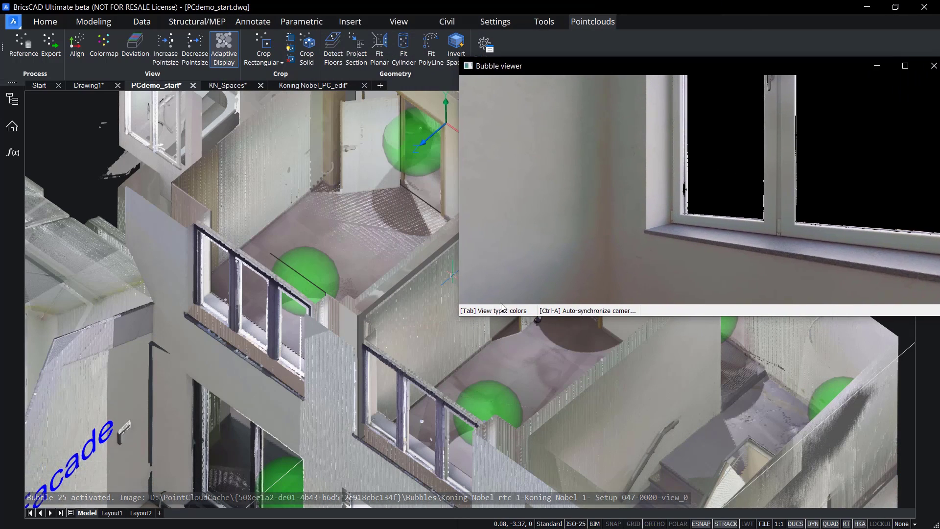
pyautogui.moveTo(465, 315); pyautogui.dragTo(535, 514)
pyautogui.scroll(3, 216, 235)
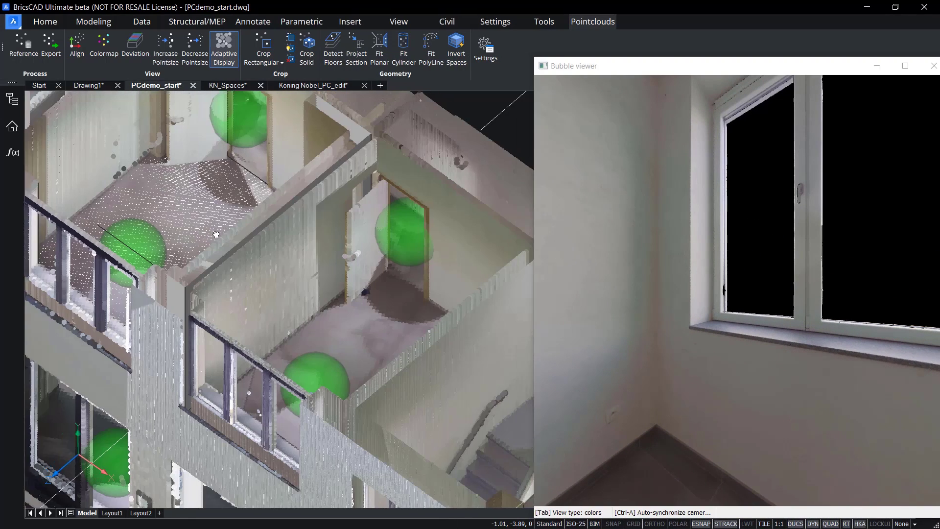
pyautogui.moveTo(217, 236); pyautogui.dragTo(171, 240, button='middle')
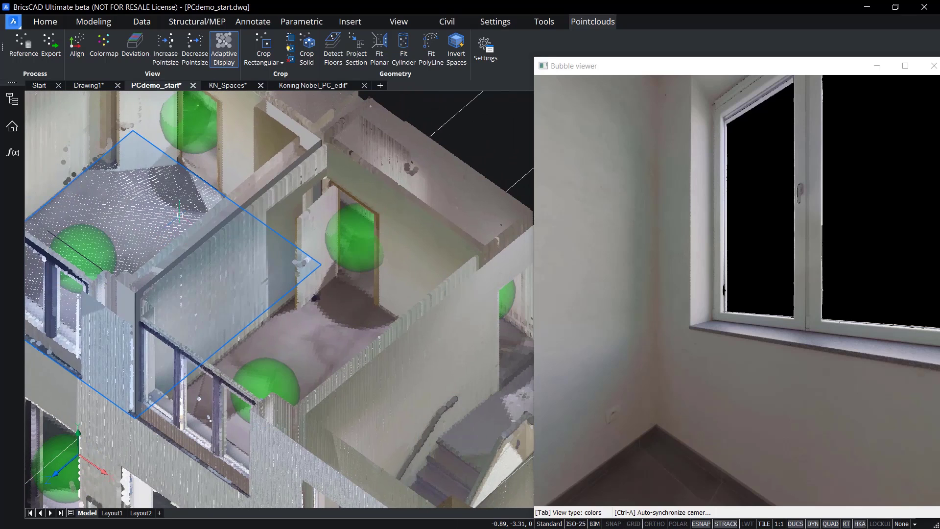
# Fit connected planes to the window wall, the remaining walls, the ceiling and the floor of the neighbouring room in the Bubble viewer.
pyautogui.moveTo(739, 241); pyautogui.dragTo(694, 270)
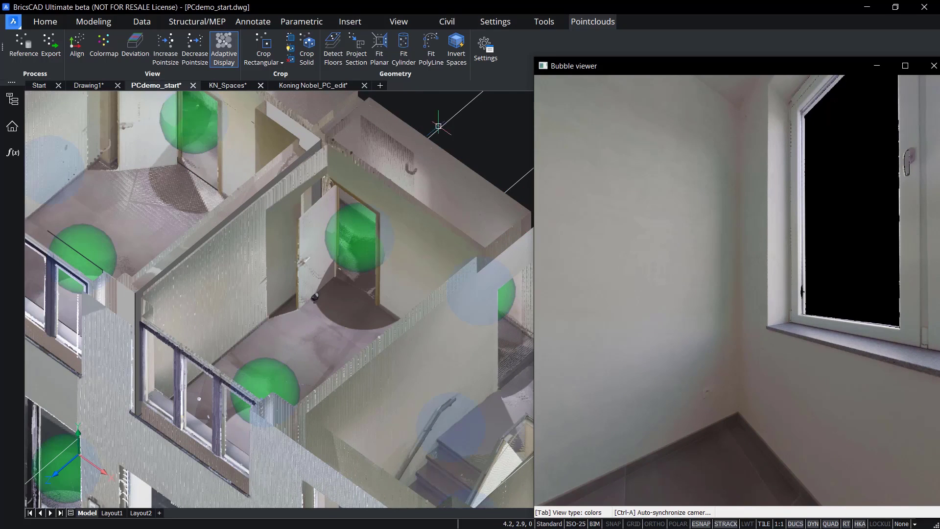
pyautogui.click(376, 48)
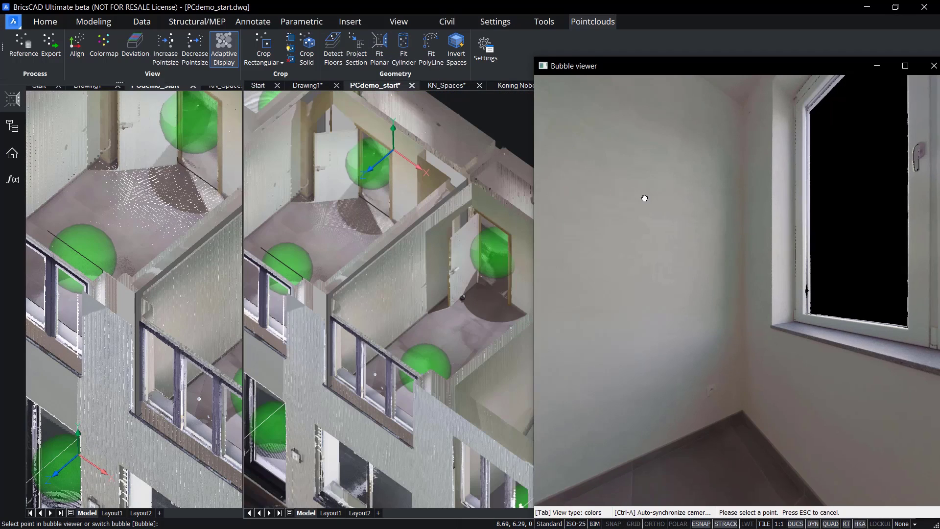
pyautogui.click(628, 273)
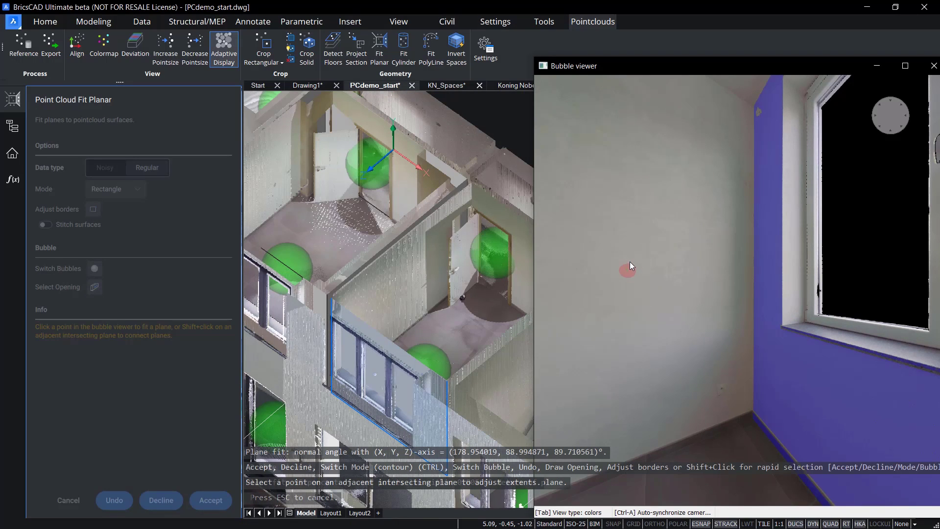
pyautogui.moveTo(610, 256); pyautogui.dragTo(865, 278)
pyautogui.moveTo(722, 282)
pyautogui.mouseDown()
pyautogui.moveTo(757, 288)
pyautogui.moveTo(756, 267)
pyautogui.moveTo(751, 281)
pyautogui.mouseUp()
pyautogui.click(755, 289)
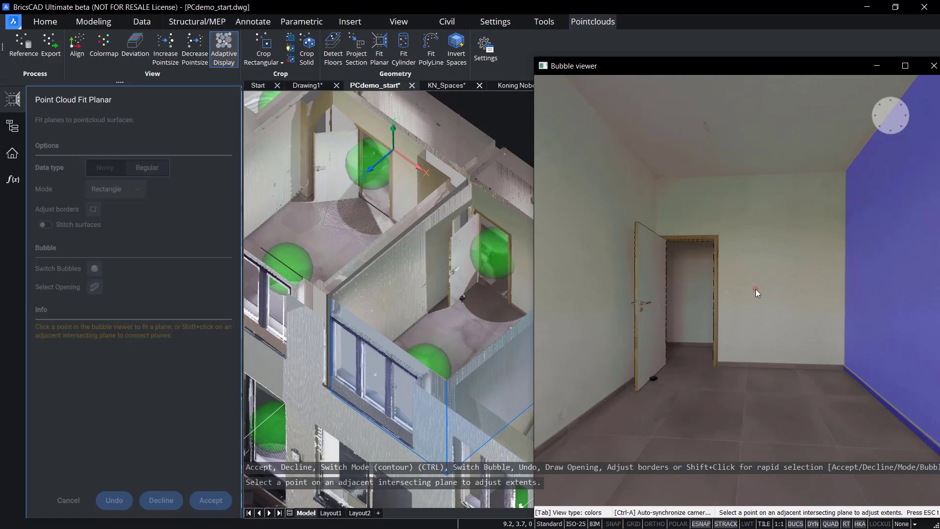
pyautogui.click(606, 295)
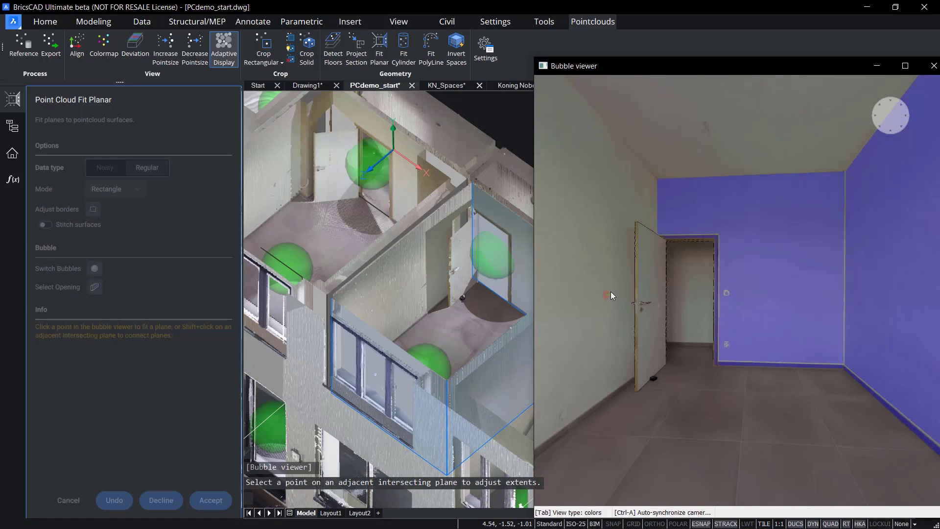
pyautogui.click(768, 414)
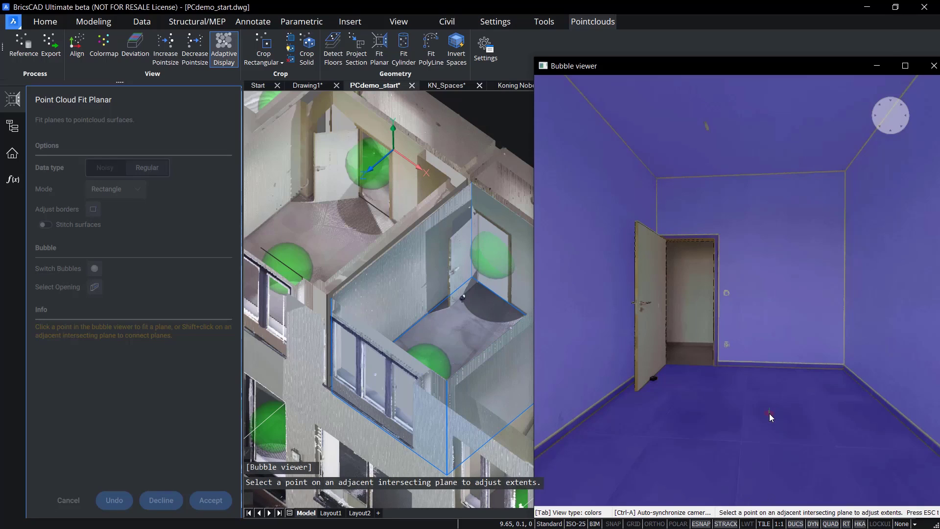
# Enable Stitch surfaces and accept the fitted planes to create the room solid.
pyautogui.press('Return')
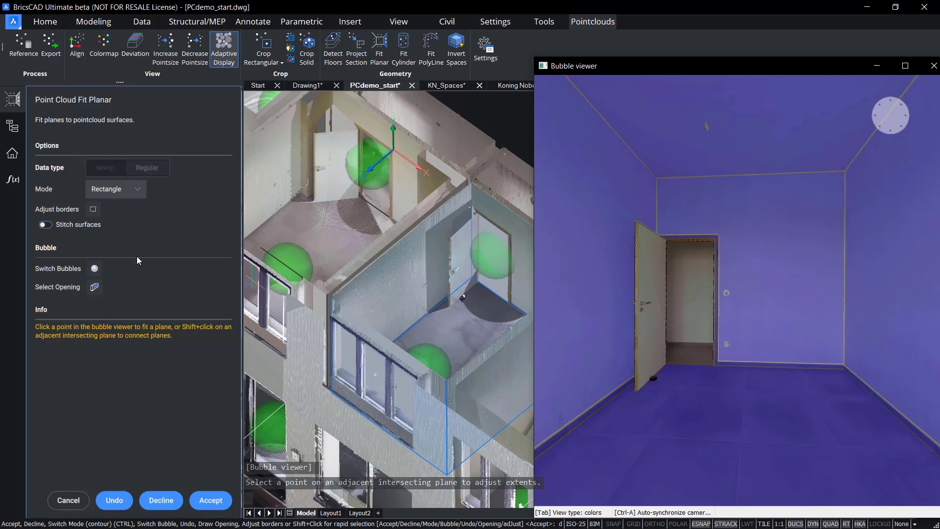
pyautogui.click(44, 226)
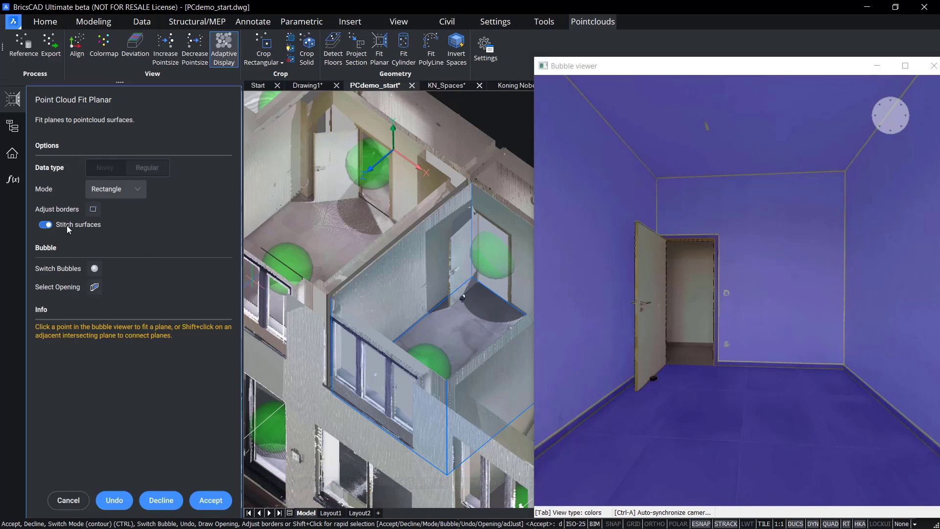
pyautogui.click(213, 503)
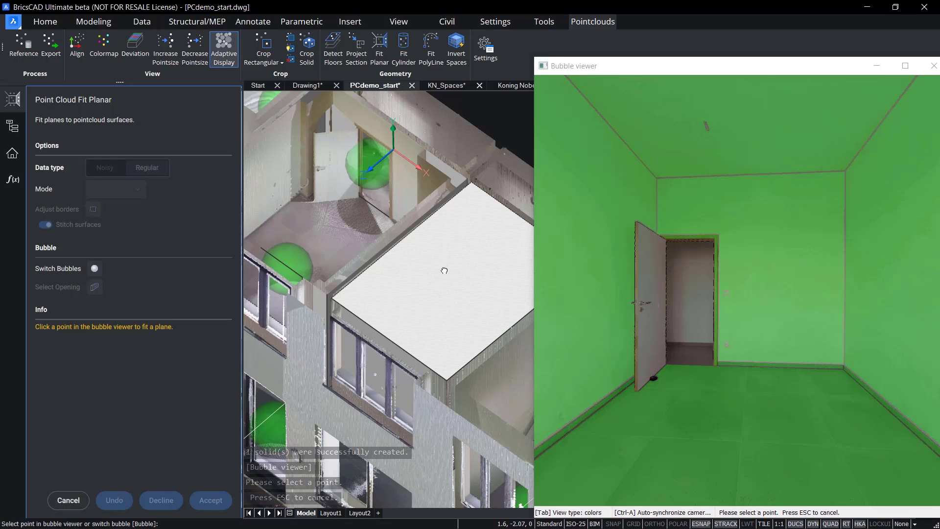
# Switch to the bubble at the stairwell end of the corridor and turn the bubble view to look down the corridor.
pyautogui.moveTo(442, 269); pyautogui.dragTo(341, 303, button='middle')
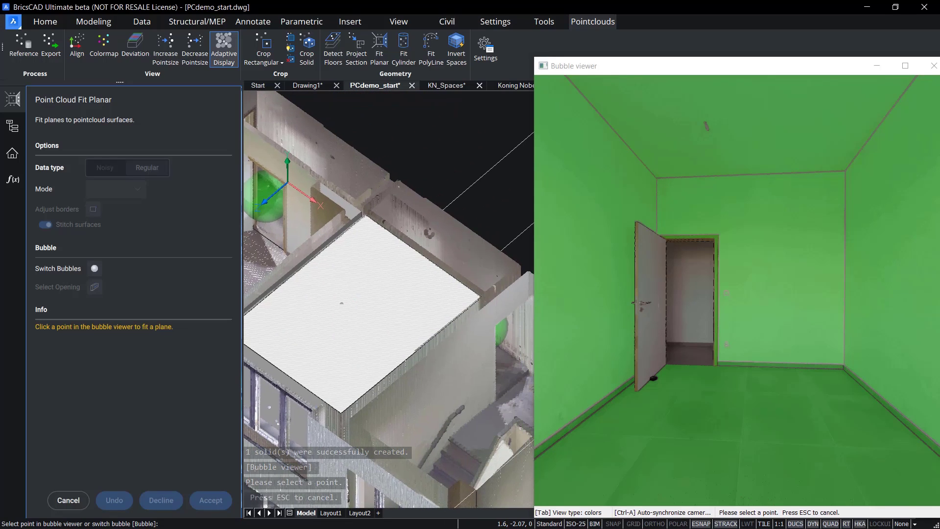
pyautogui.click(92, 269)
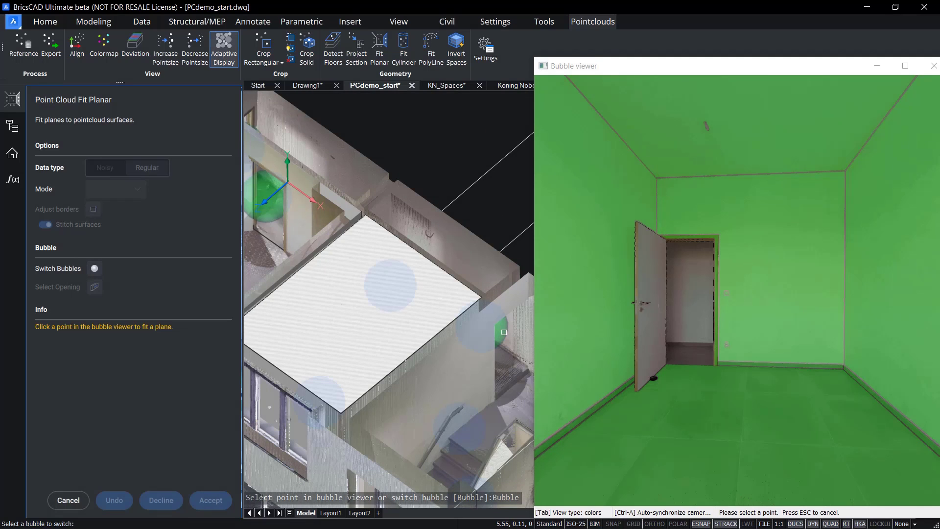
pyautogui.click(504, 332)
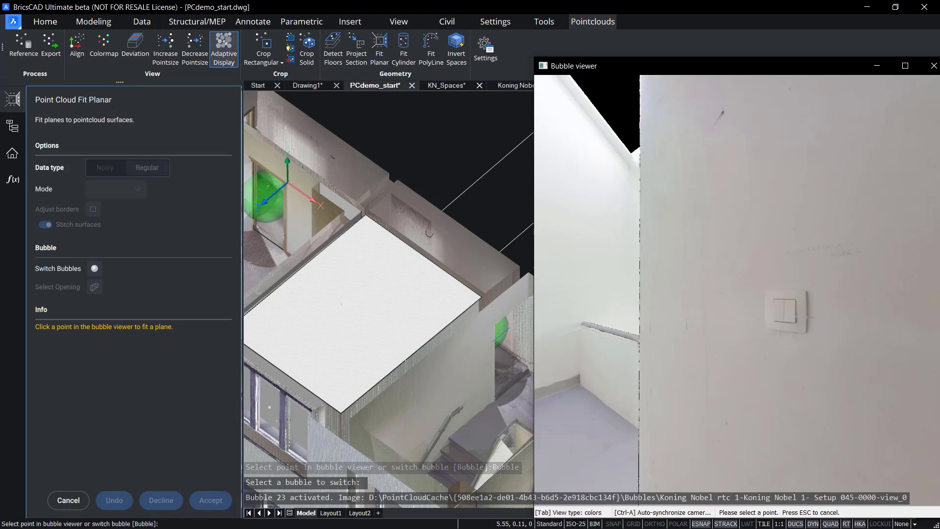
pyautogui.moveTo(825, 334); pyautogui.dragTo(742, 295)
pyautogui.scroll(2, 779, 233)
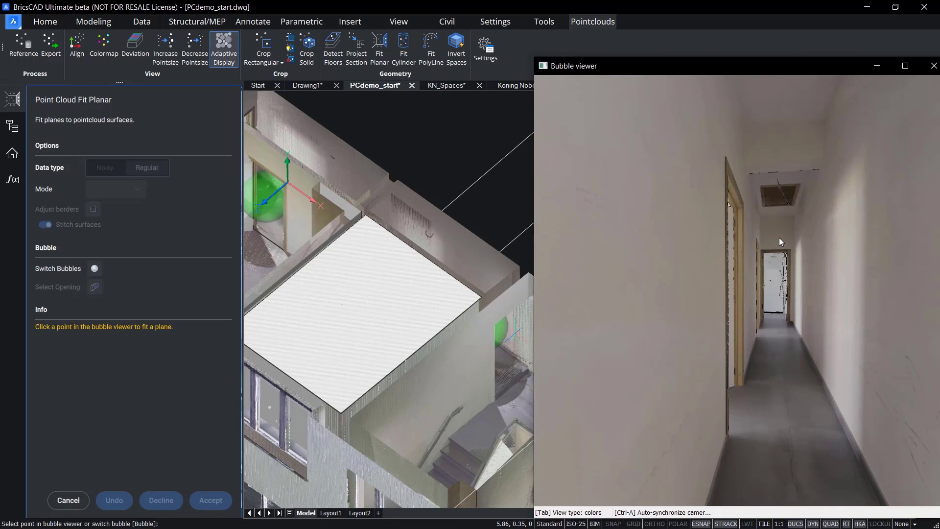
# Fit connected planes to the corridor's end walls, side walls, floor and ceiling, including the beam at the stairwell opening, and accept the stitched solid.
pyautogui.click(779, 237)
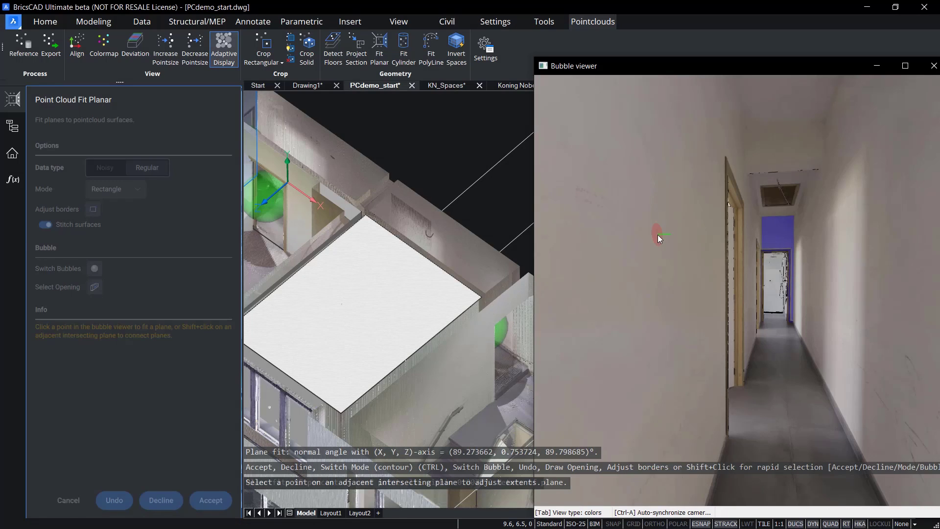
pyautogui.click(838, 284)
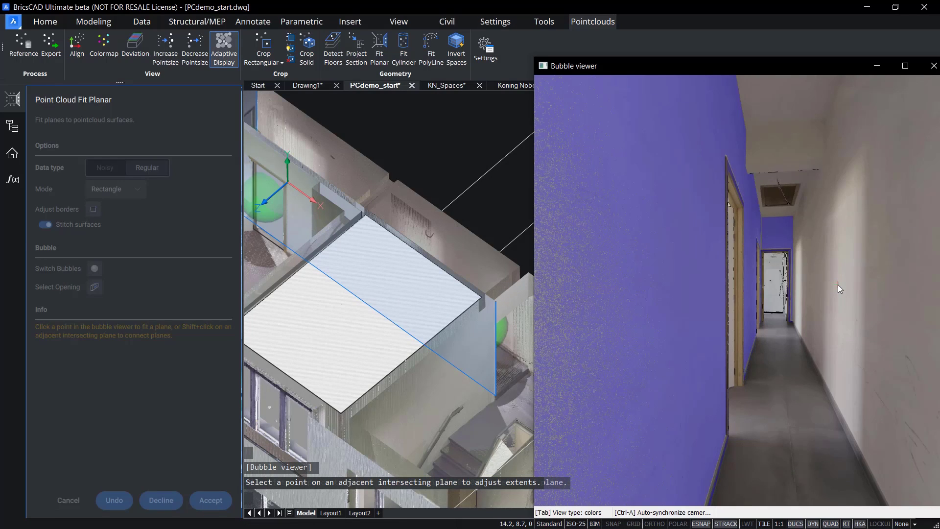
pyautogui.click(837, 289)
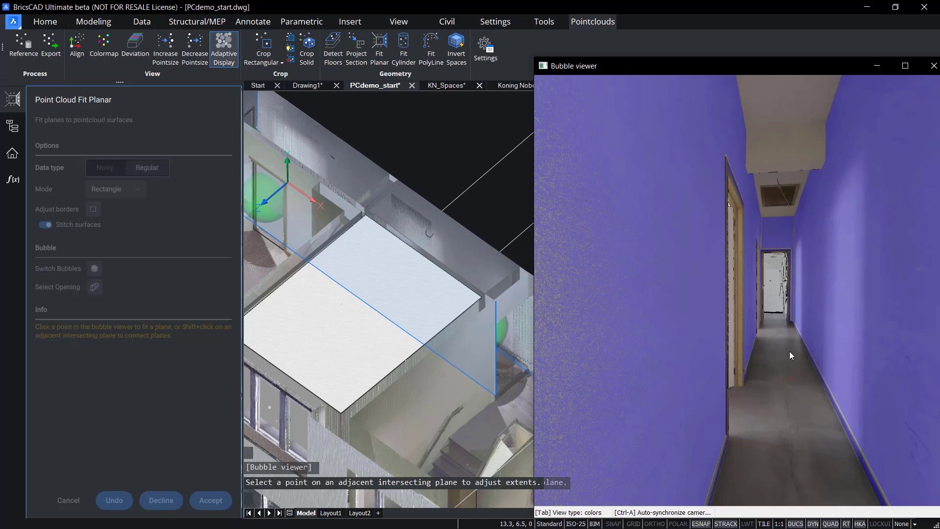
pyautogui.click(785, 96)
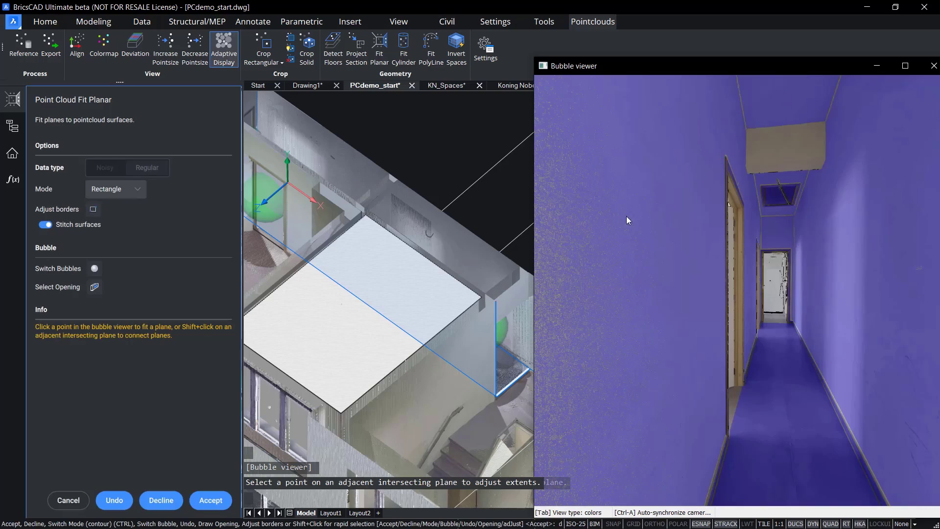
pyautogui.moveTo(627, 216); pyautogui.dragTo(741, 274)
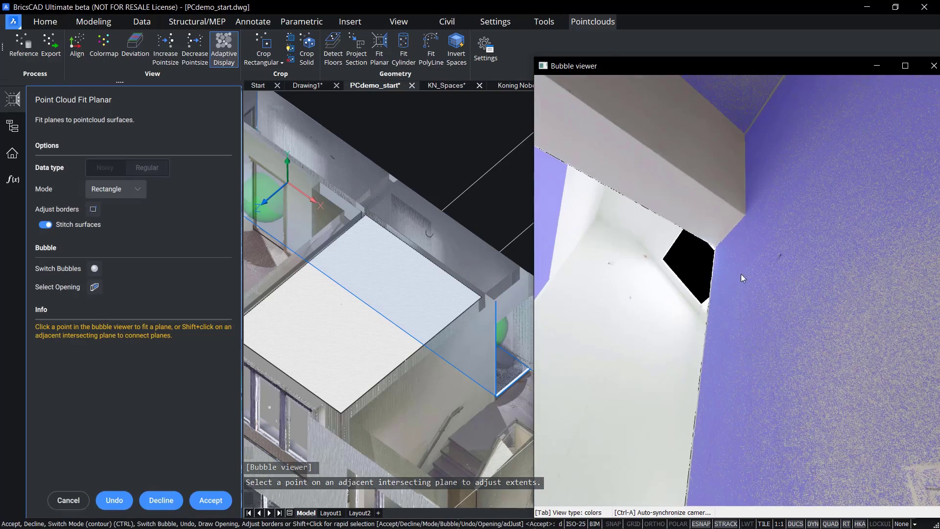
pyautogui.click(709, 172)
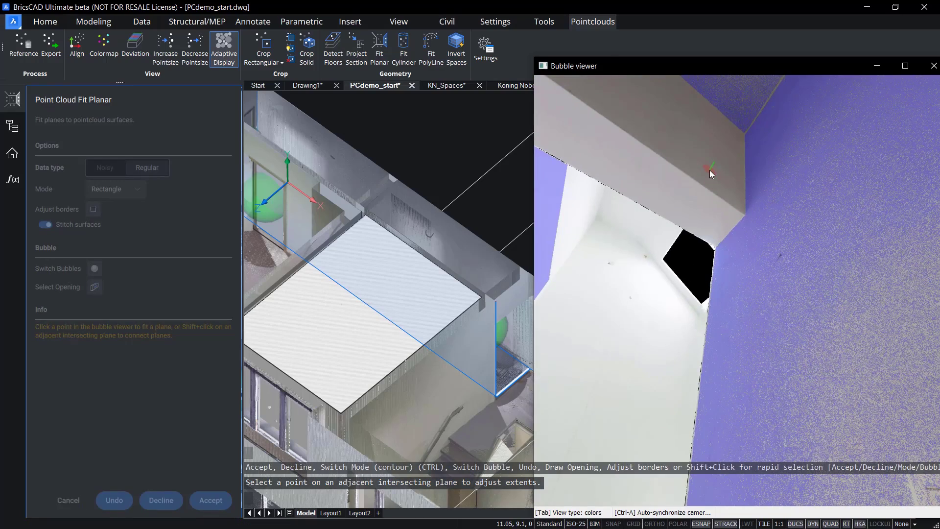
pyautogui.moveTo(836, 341); pyautogui.dragTo(666, 206)
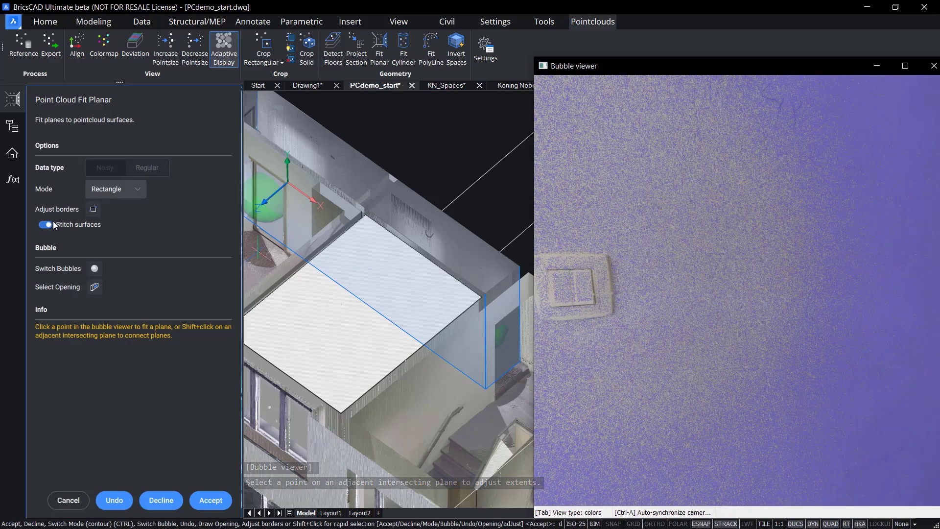
pyautogui.click(210, 500)
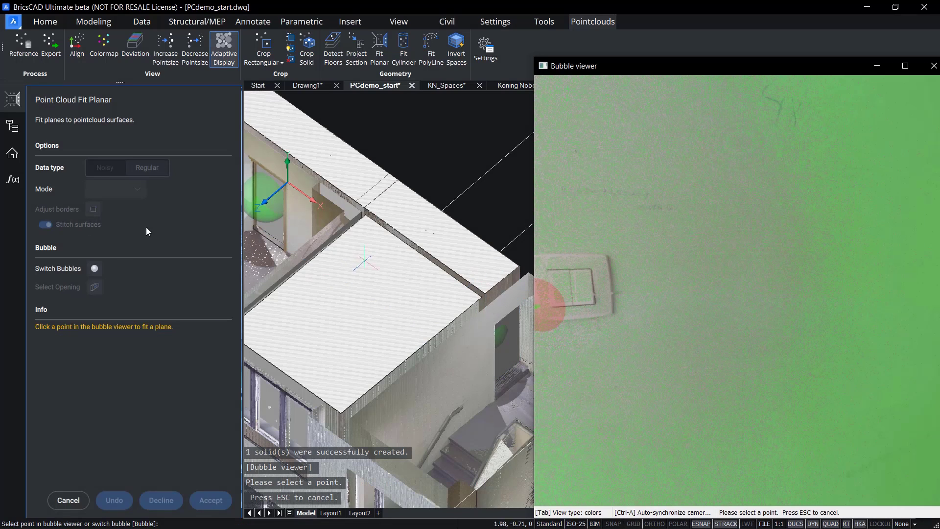
# Switch to the bubble on the upper stairwell landing and turn the bubble view towards the wall beside the window.
pyautogui.click(95, 269)
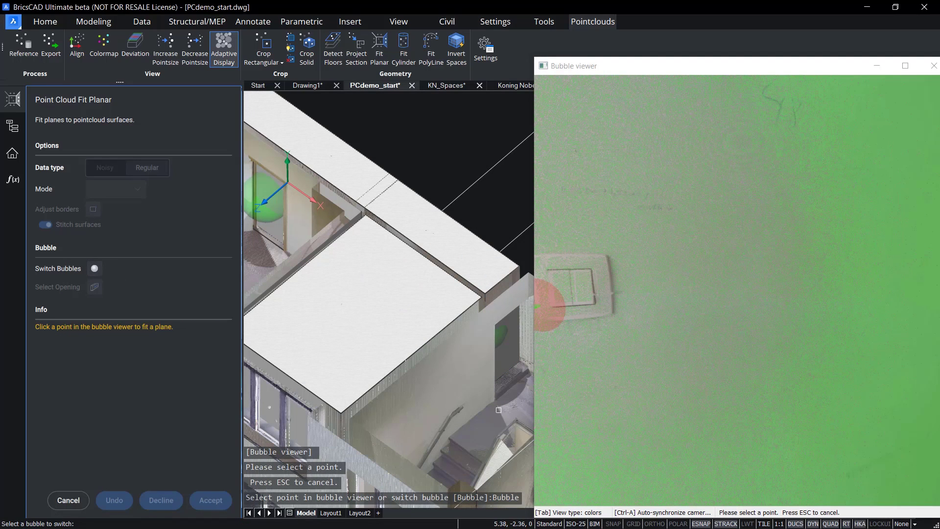
pyautogui.moveTo(415, 363); pyautogui.dragTo(442, 342, button='middle')
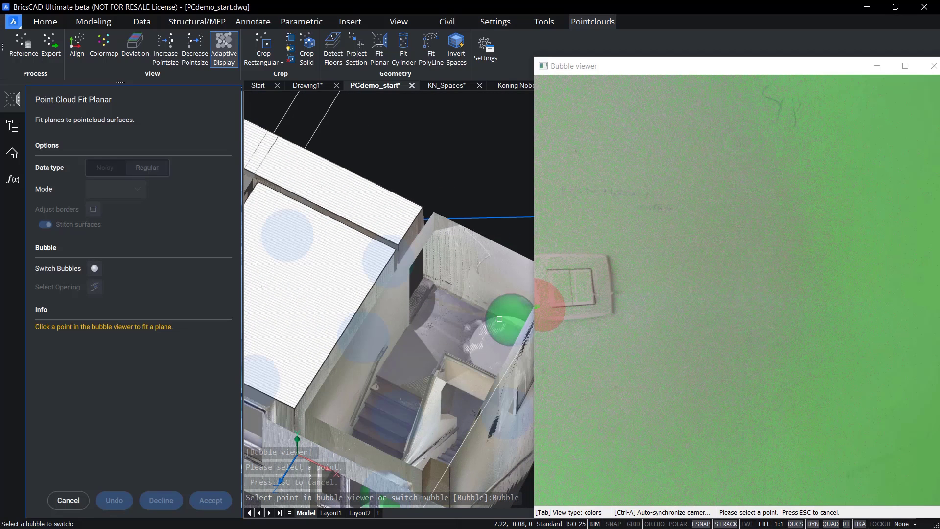
pyautogui.click(499, 318)
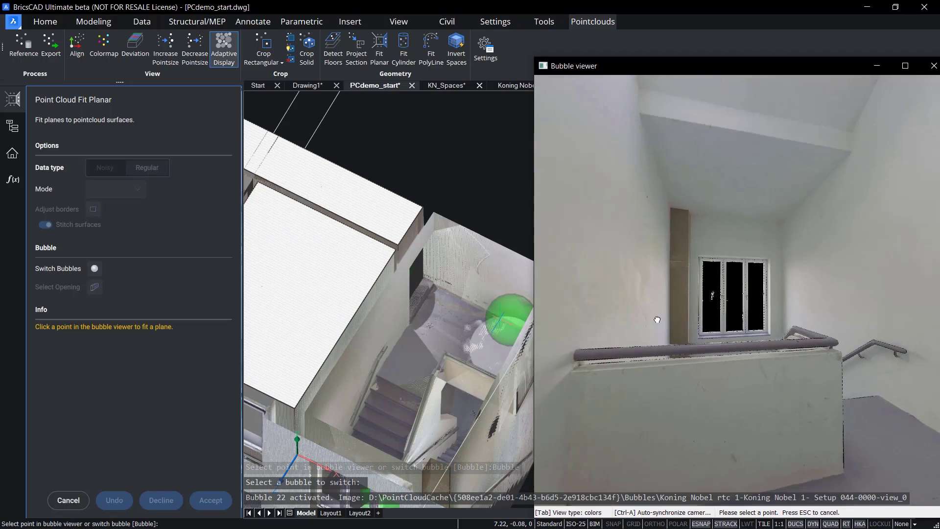
pyautogui.moveTo(657, 319); pyautogui.dragTo(818, 321)
# Fit connected planes to the stairwell's walls, window wall, low and sloped ceilings and landing floor, and accept them as a stitched solid.
pyautogui.click(735, 293)
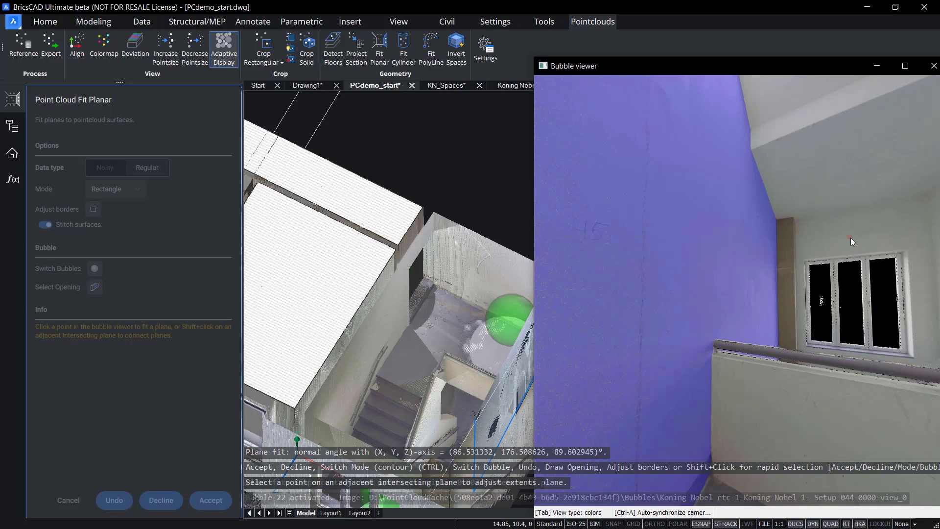
pyautogui.moveTo(873, 245); pyautogui.dragTo(665, 222)
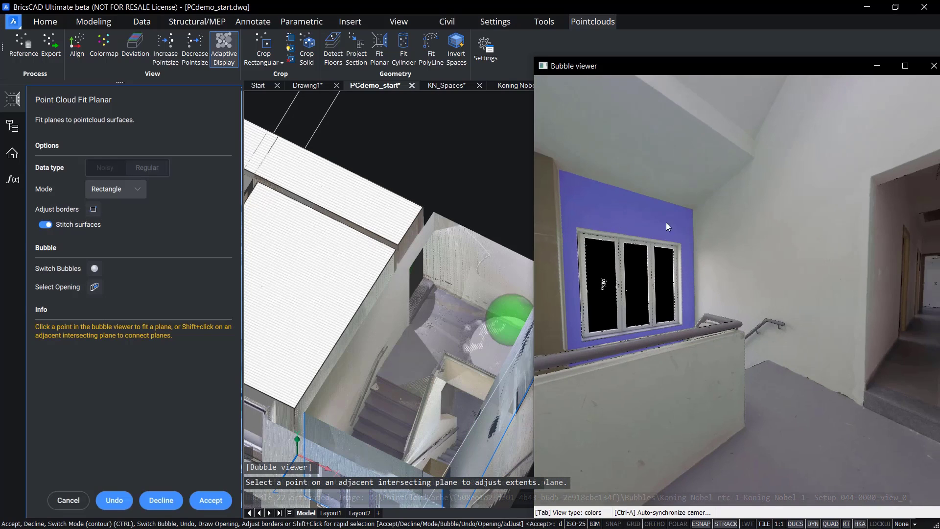
pyautogui.click(780, 231)
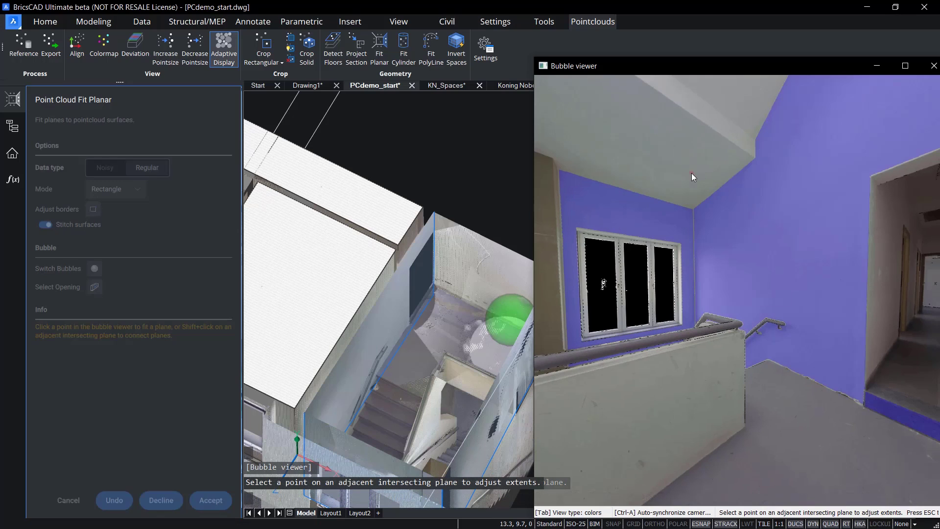
pyautogui.click(691, 173)
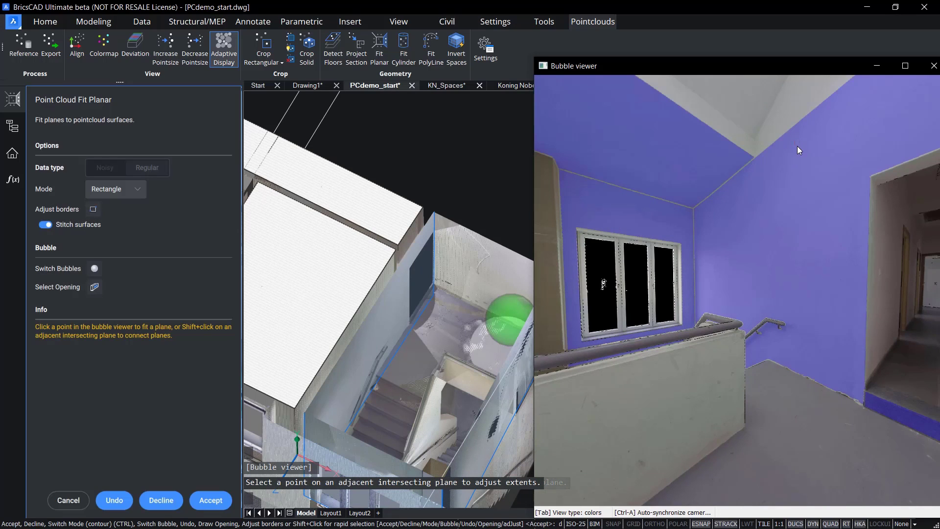
pyautogui.moveTo(797, 150); pyautogui.dragTo(720, 212)
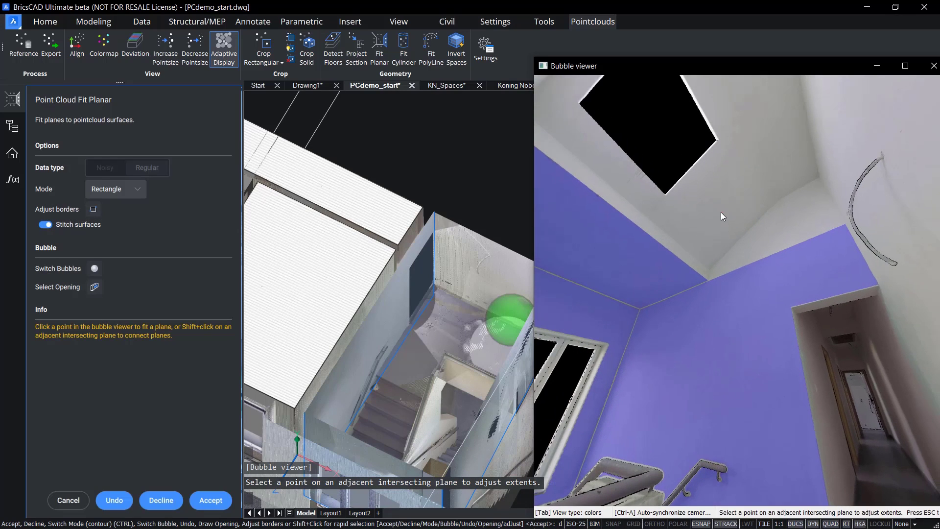
pyautogui.click(791, 169)
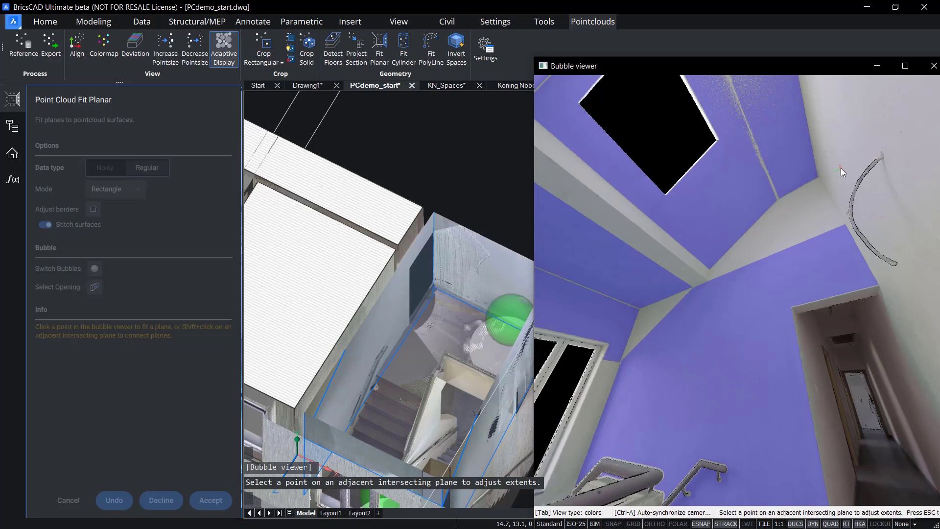
pyautogui.moveTo(732, 357); pyautogui.dragTo(775, 293)
pyautogui.click(721, 421)
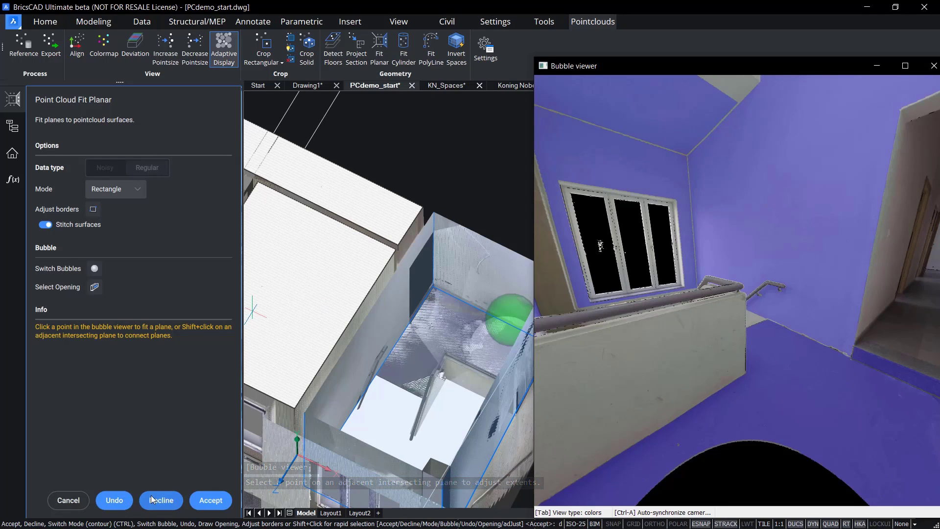
pyautogui.click(203, 497)
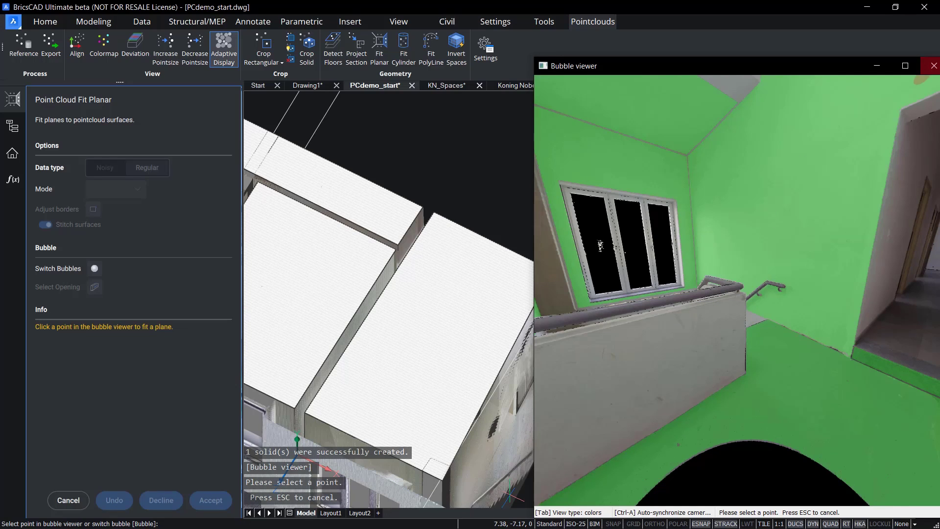
# Close the Bubble viewer, end the plane fitting and turn off the clip display of Section Plane (1).
pyautogui.click(933, 65)
pyautogui.press('Escape')
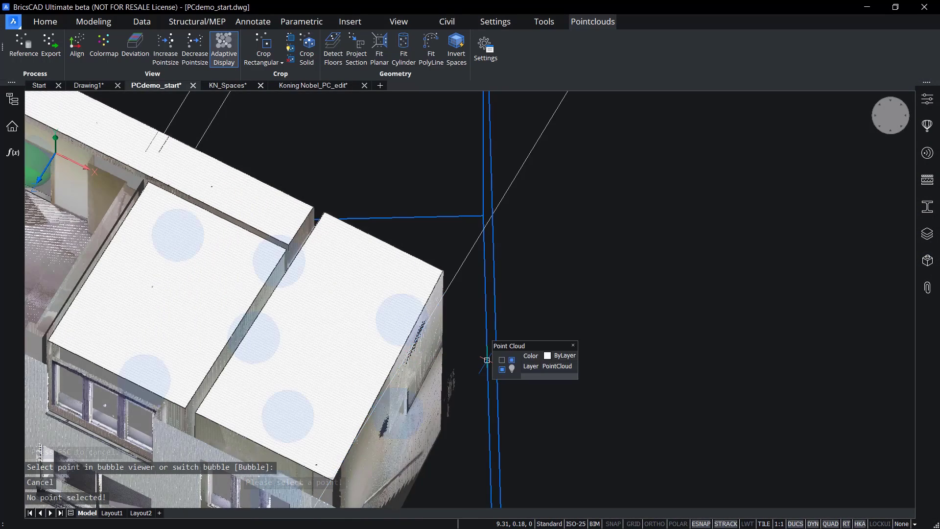
pyautogui.press('Escape')
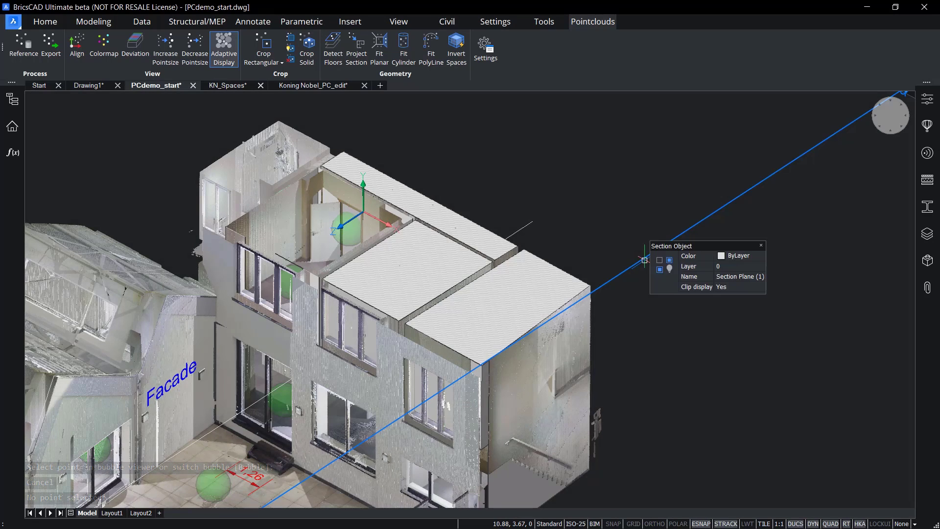
pyautogui.doubleClick(644, 261)
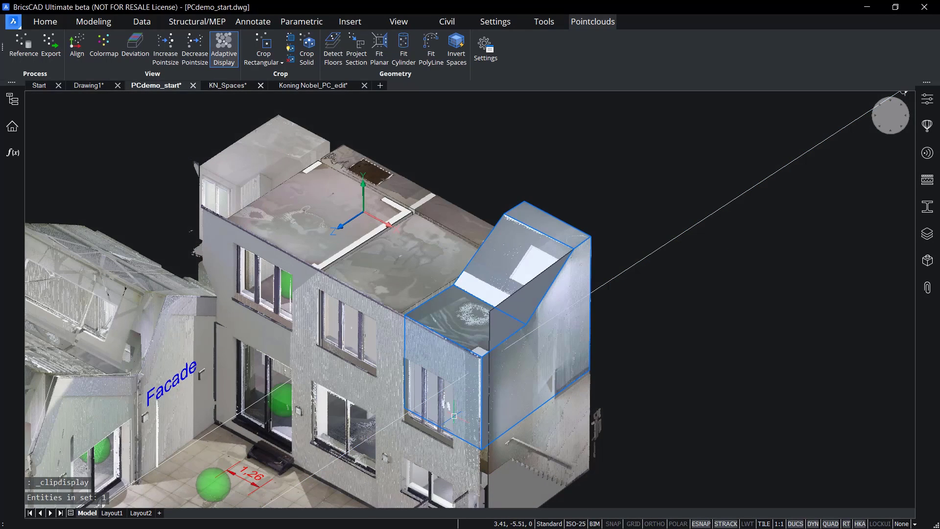
# Hide the point cloud and the large vertical plane beside the stairwell to isolate the fitted room, corridor and stairwell solids.
pyautogui.moveTo(433, 413)
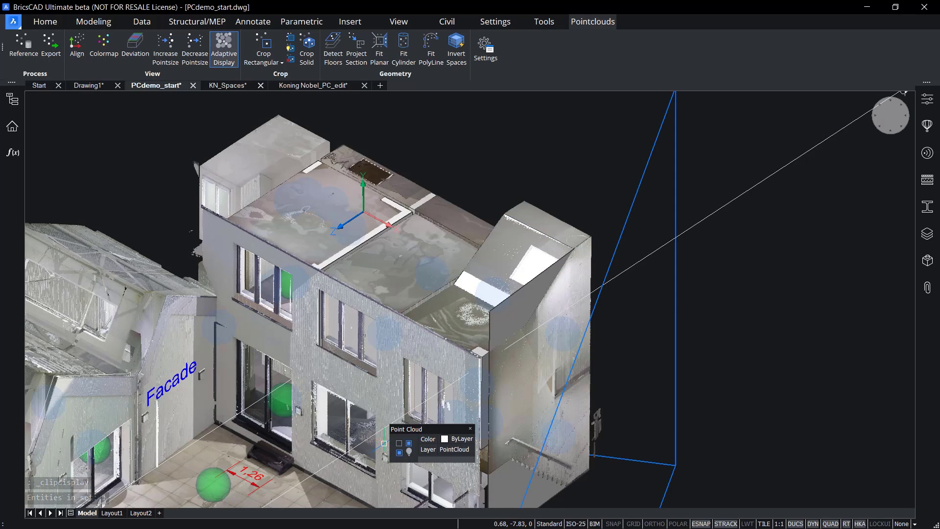
pyautogui.click(401, 445)
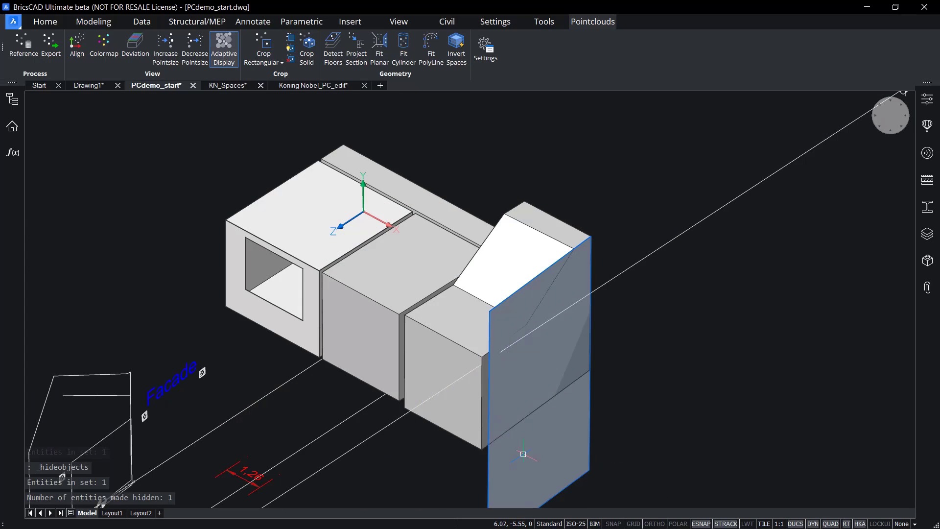
pyautogui.click(541, 457)
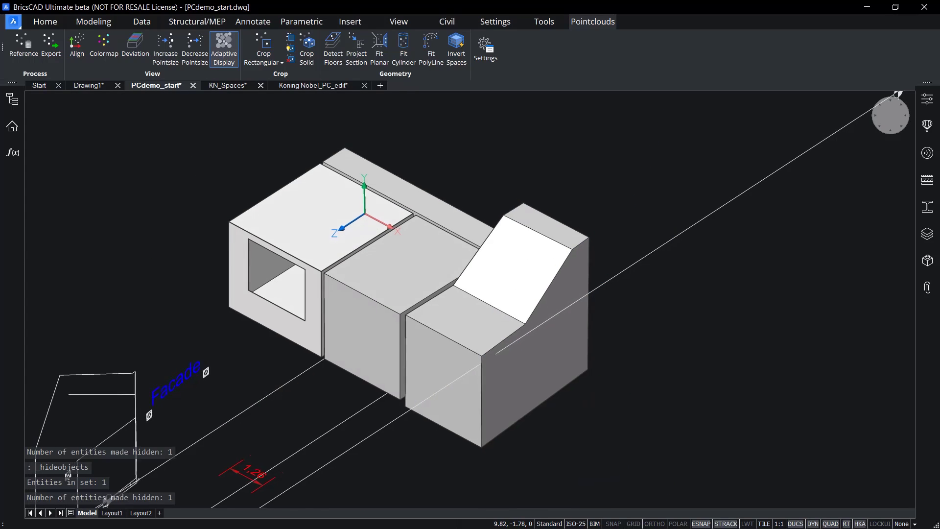
pyautogui.moveTo(554, 380)
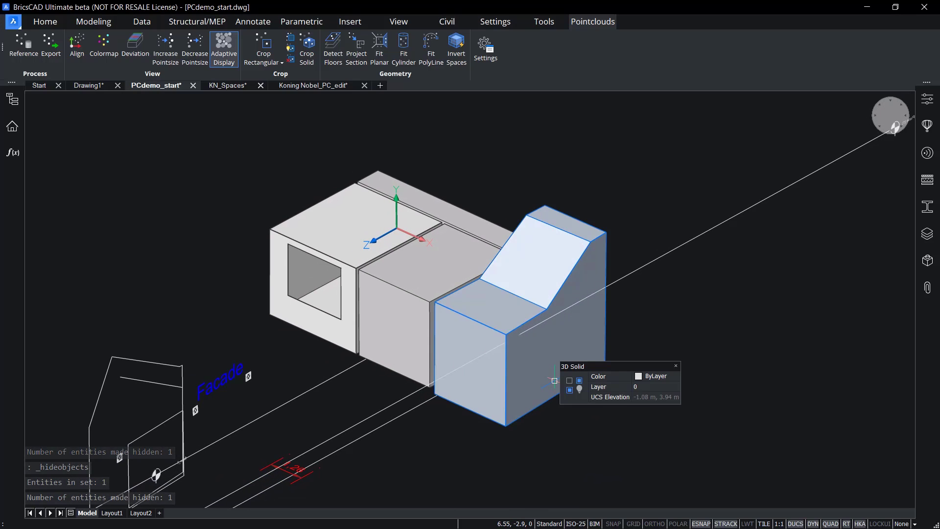
pyautogui.moveTo(411, 295)
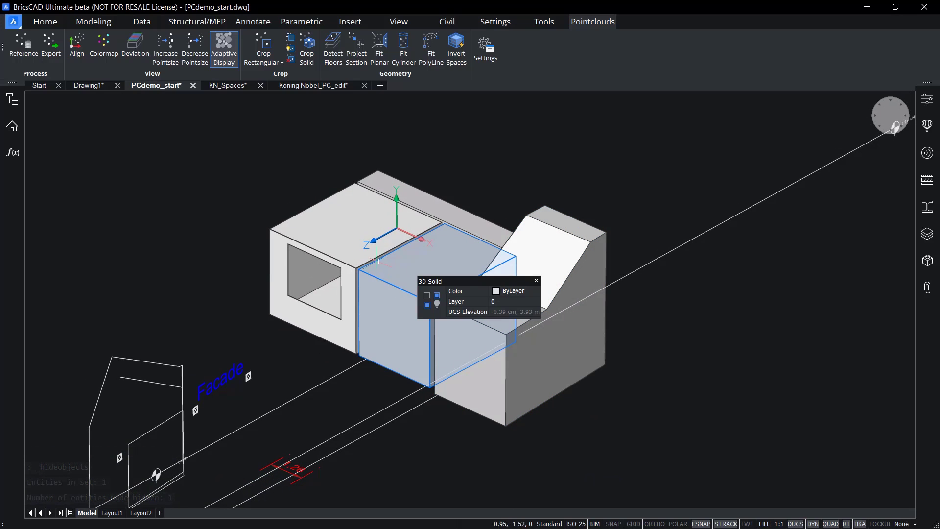
pyautogui.moveTo(358, 251)
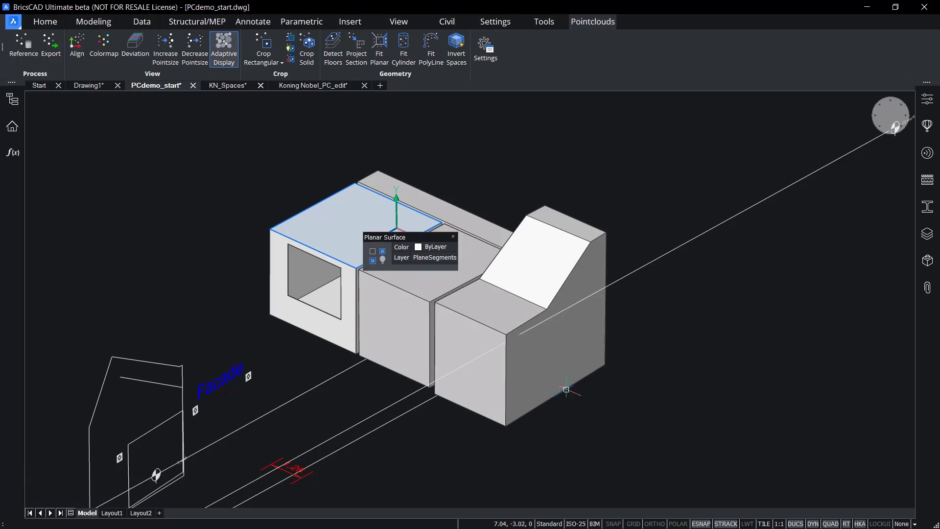
pyautogui.click(586, 426)
# Switch to the KN_Spaces drawing and hide its point cloud, leaving only the space solids in view.
pyautogui.click(233, 86)
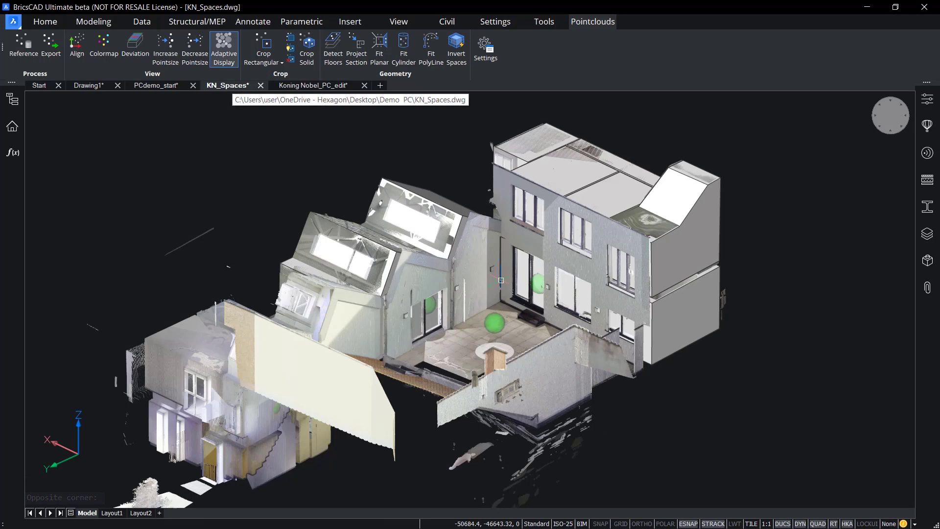
pyautogui.keyDown('shift'); pyautogui.moveTo(667, 451); pyautogui.dragTo(578, 394, button='middle'); pyautogui.keyUp('shift')
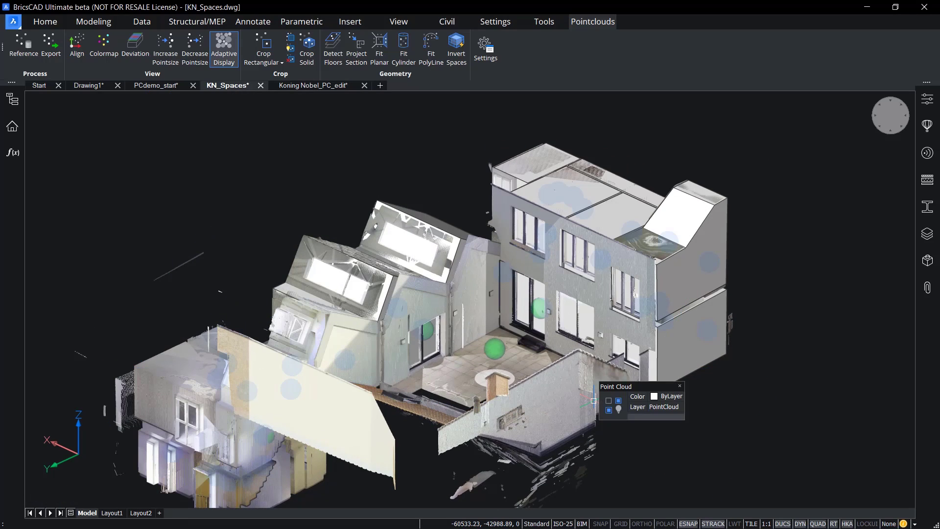
pyautogui.click(610, 409)
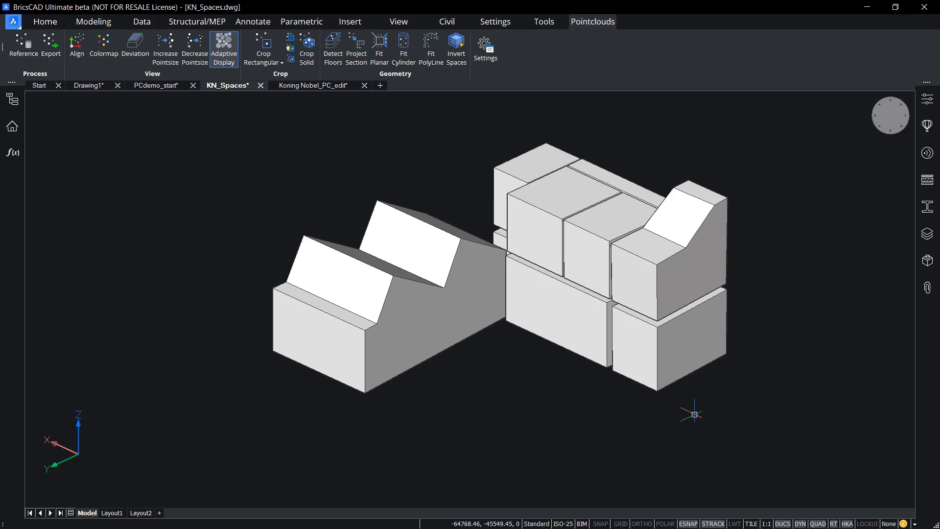
# Inspect the slope of the top face of the upper-floor room next to the stairwell in its properties.
pyautogui.keyDown('shift'); pyautogui.moveTo(696, 411); pyautogui.dragTo(715, 428, button='middle'); pyautogui.keyUp('shift')
pyautogui.keyDown('ctrl'); pyautogui.click(547, 253); pyautogui.keyUp('ctrl')
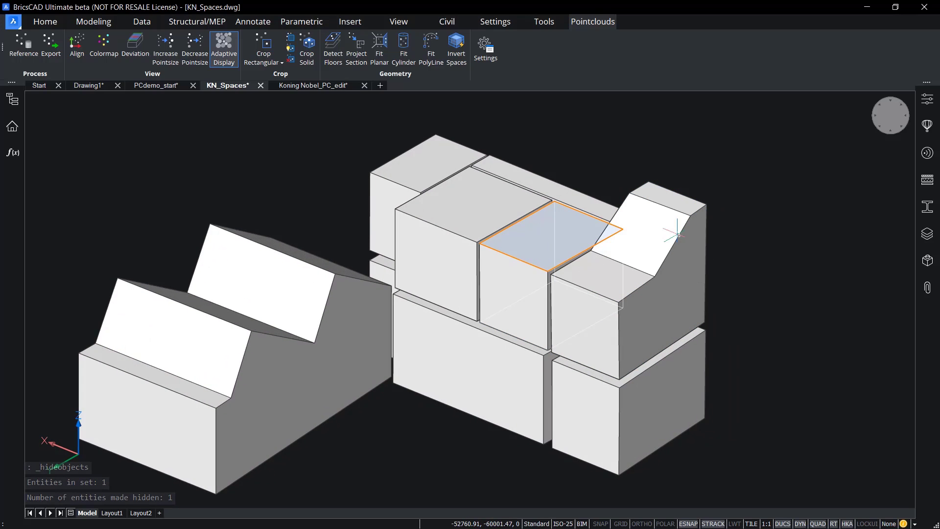
pyautogui.click(927, 99)
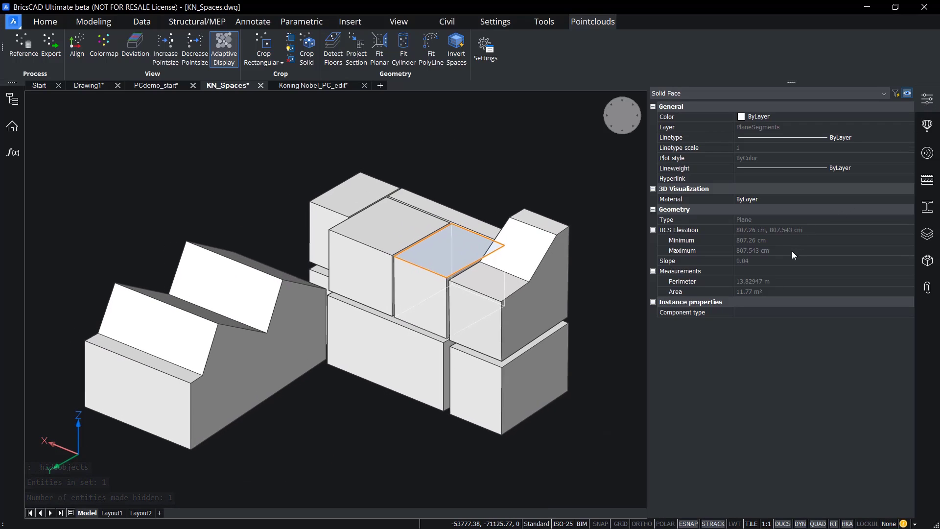
pyautogui.click(752, 261)
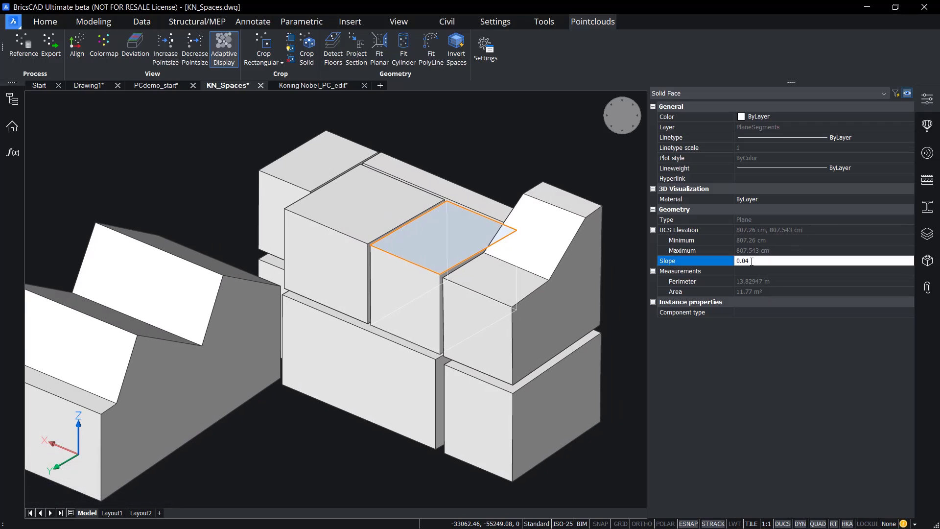
pyautogui.press('Escape')
# Inspect the slopes of the stairwell's low ceiling, the lower stairwell's outer side wall and the ground-floor room's front wall.
pyautogui.keyDown('ctrl'); pyautogui.click(497, 278); pyautogui.keyUp('ctrl')
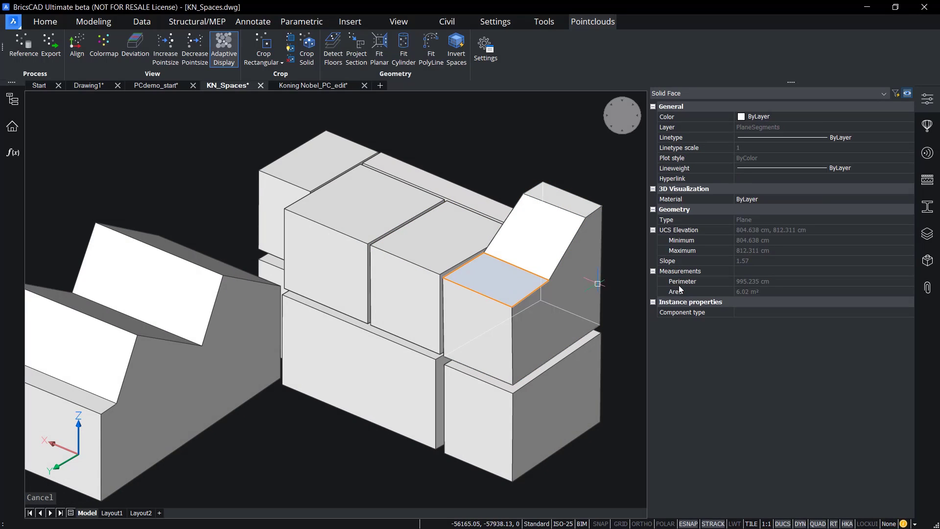
pyautogui.click(752, 265)
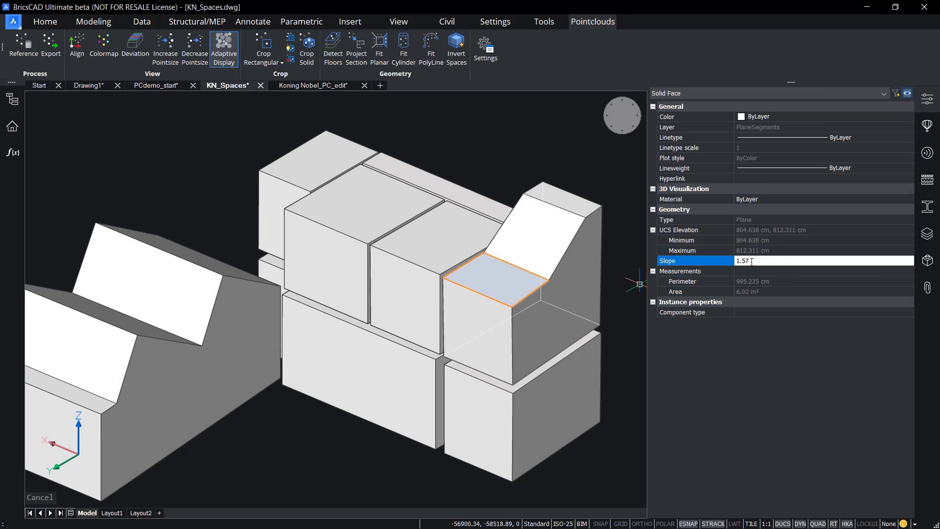
pyautogui.press('Escape')
pyautogui.keyDown('ctrl'); pyautogui.click(574, 411); pyautogui.keyUp('ctrl')
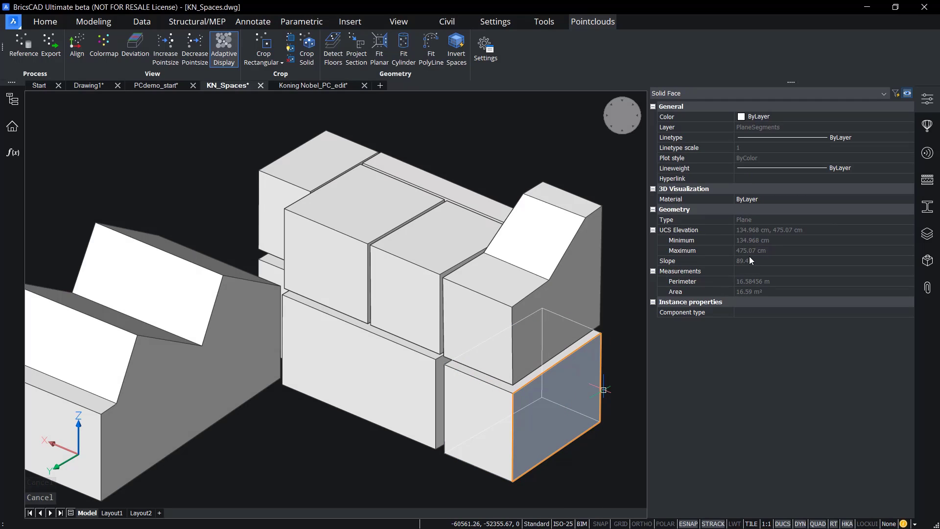
pyautogui.press('Escape')
pyautogui.keyDown('ctrl'); pyautogui.click(359, 372); pyautogui.keyUp('ctrl')
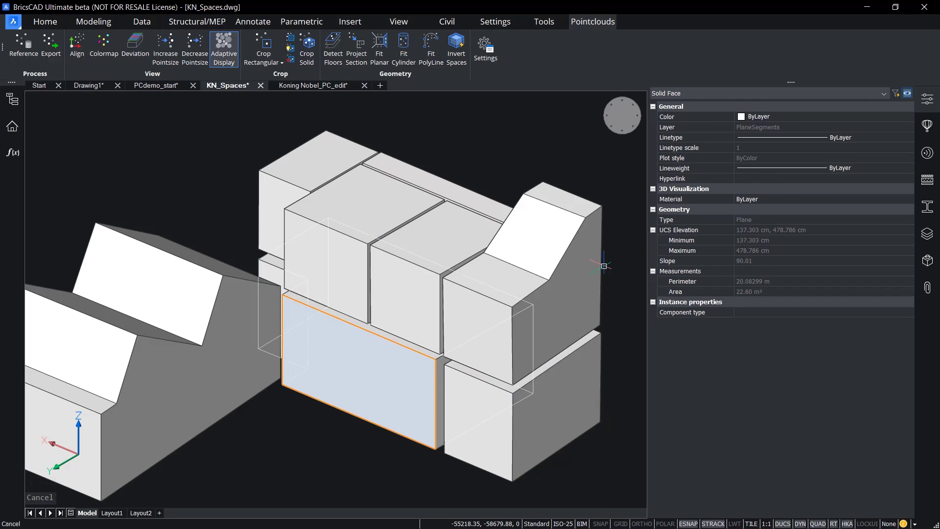
pyautogui.press('Escape')
pyautogui.click(925, 105)
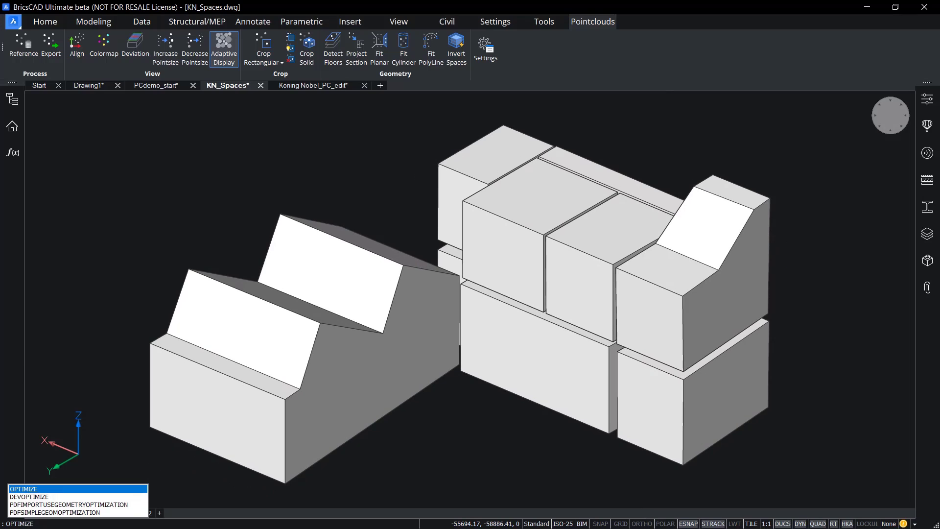
# Optimize the entire drawing with coplanar, parallel and perpendicular face rectification to the XY, YZ and XZ planes, angle tolerance 2.0°.
pyautogui.press('Return')
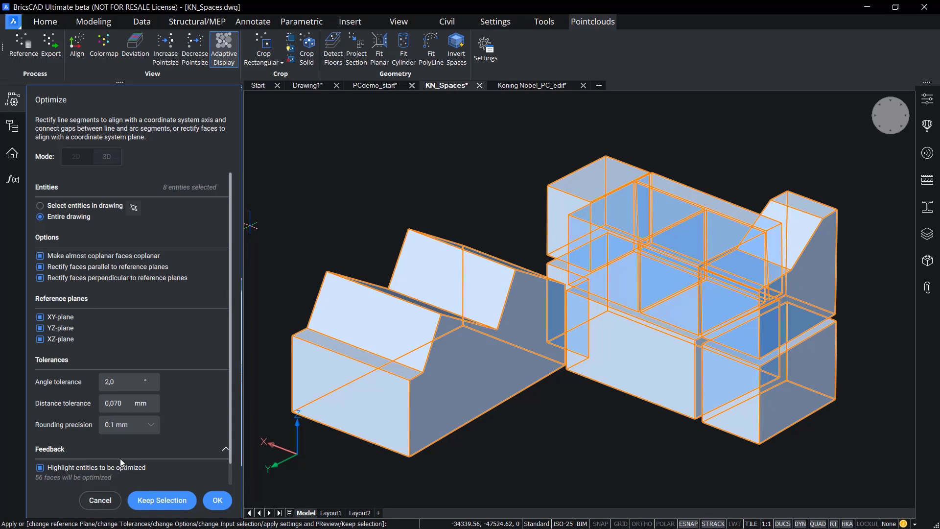
pyautogui.click(40, 468)
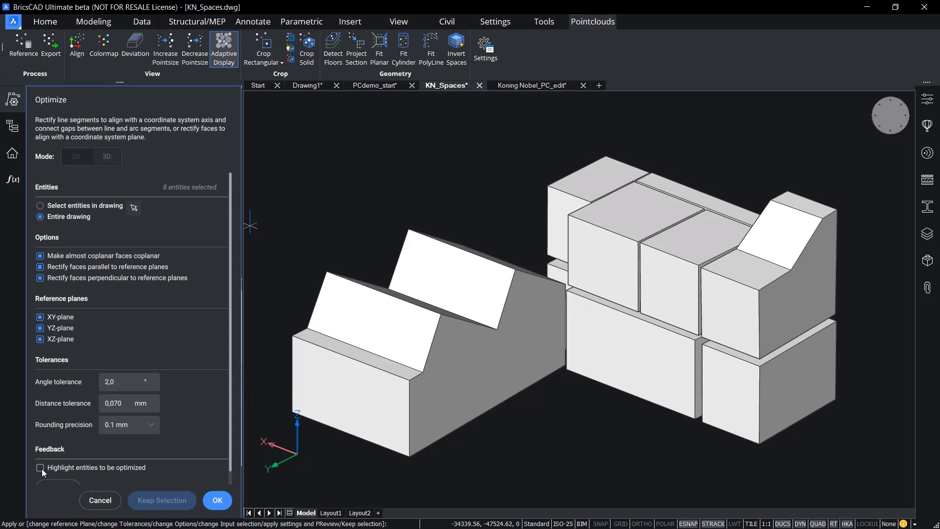
pyautogui.click(40, 467)
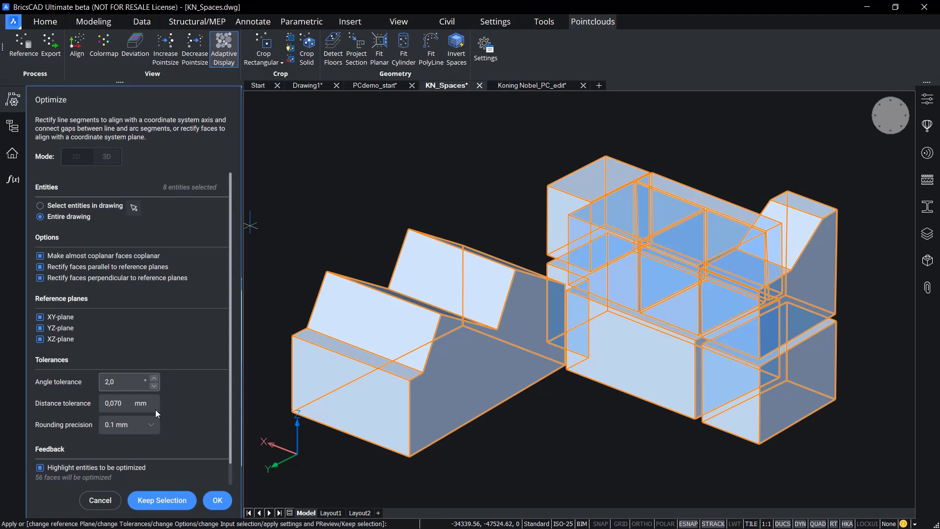
pyautogui.click(217, 501)
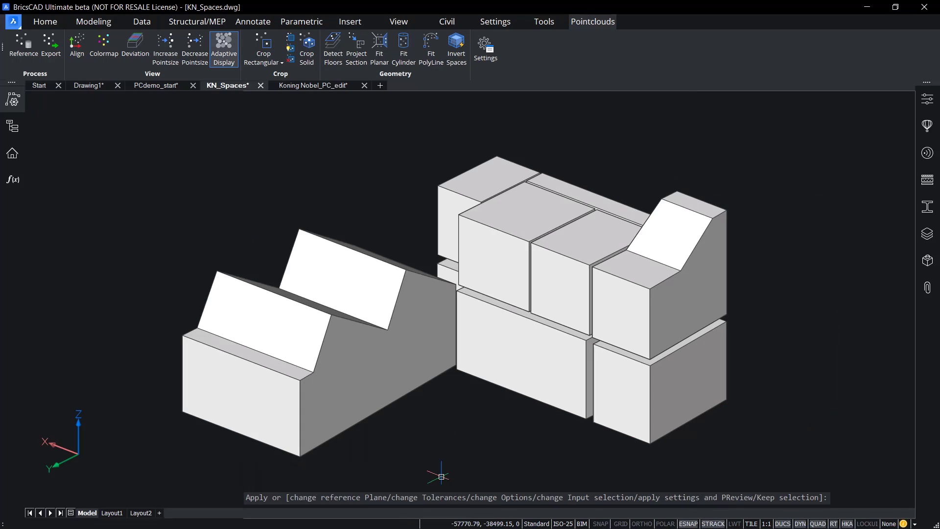
# Recheck the slope of the optimized top face of the upper-floor room beside the stairwell.
pyautogui.scroll(2, 597, 259)
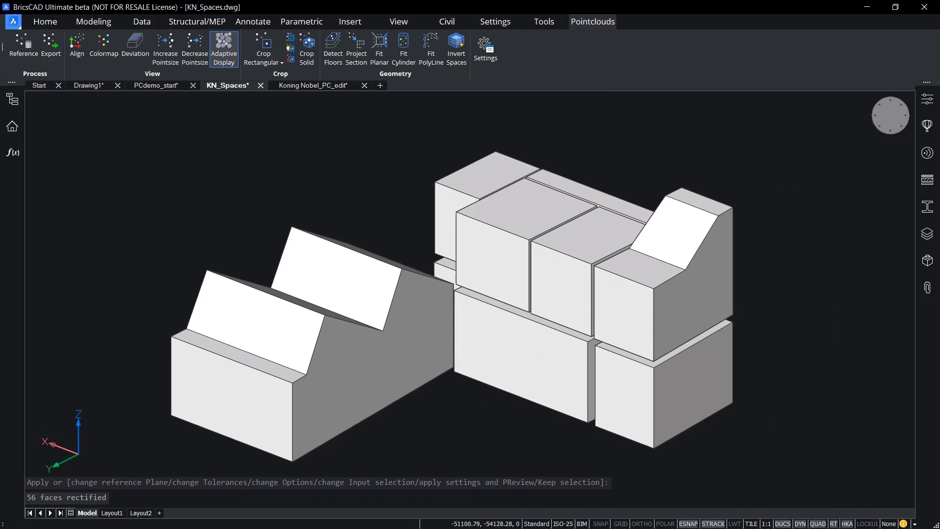
pyautogui.moveTo(621, 236); pyautogui.dragTo(517, 231, button='middle')
pyautogui.click(517, 231)
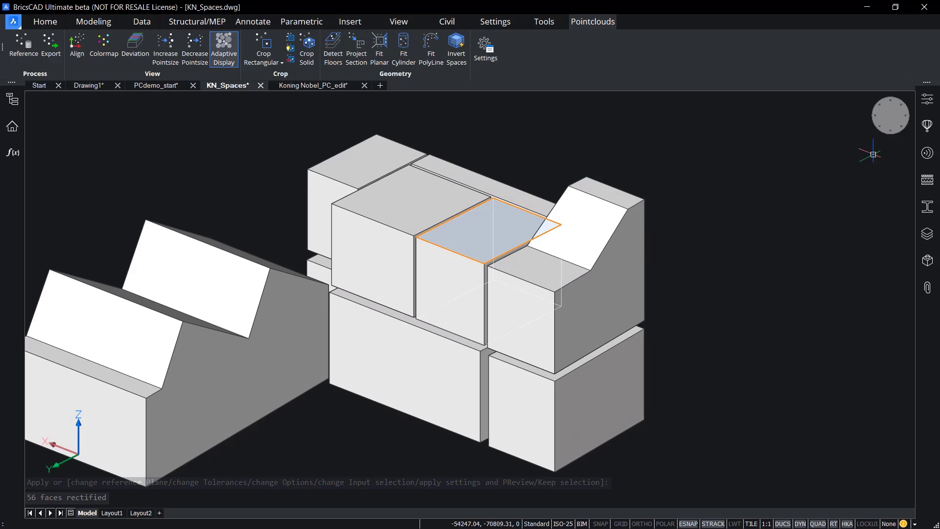
pyautogui.click(927, 98)
pyautogui.click(760, 261)
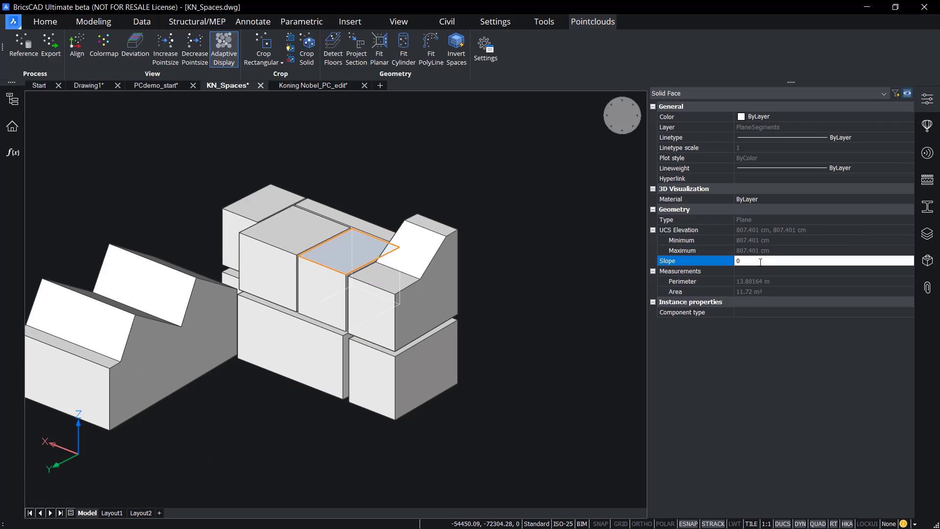
pyautogui.press('Escape')
# Recheck the slopes of the optimized stairwell low ceiling and the lower stairwell's outer side wall, and close the properties.
pyautogui.scroll(2, 386, 310)
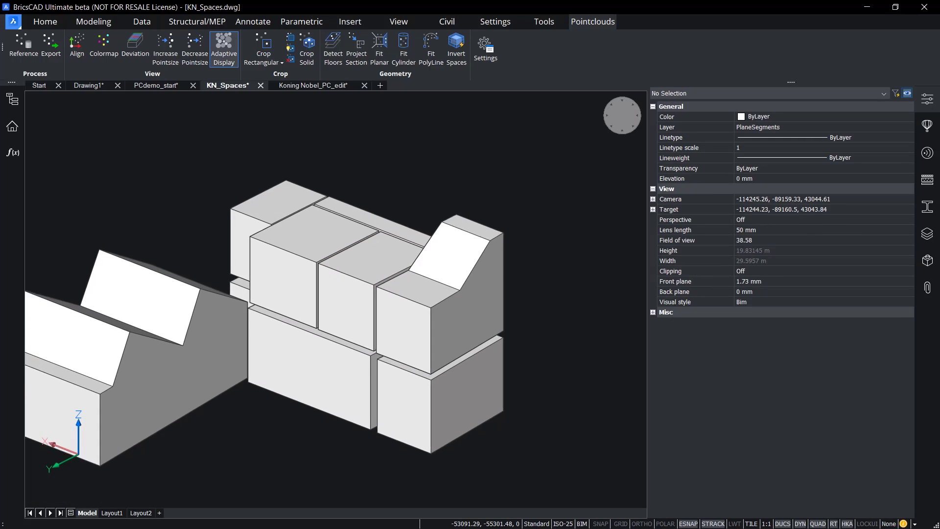
pyautogui.click(429, 297)
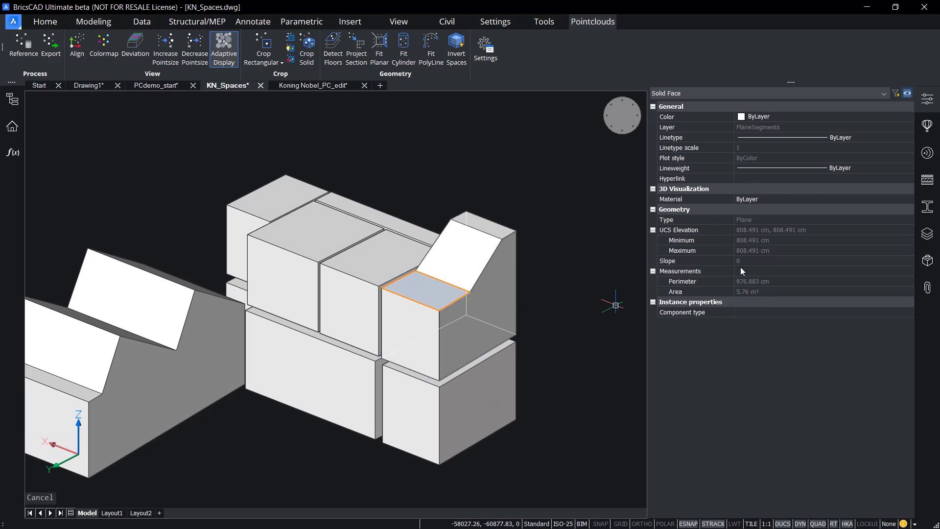
pyautogui.click(751, 263)
pyautogui.press('Escape')
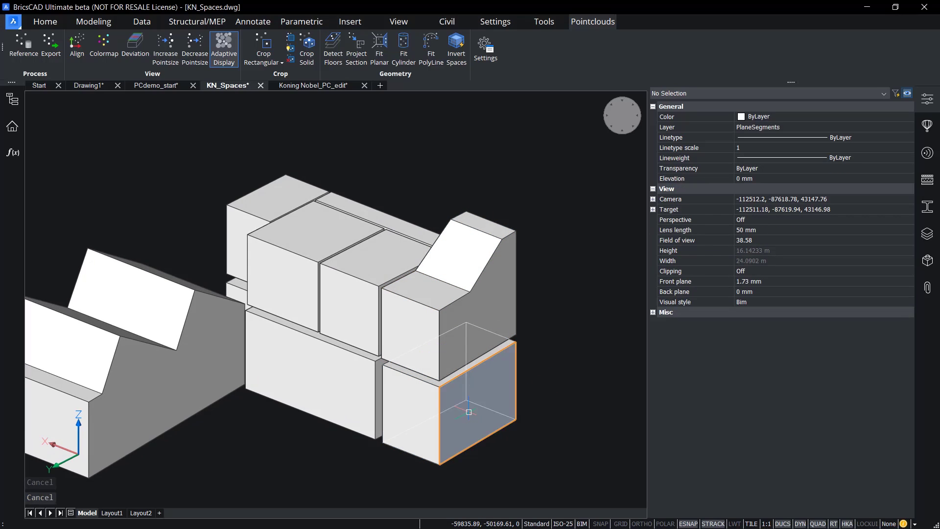
pyautogui.click(468, 411)
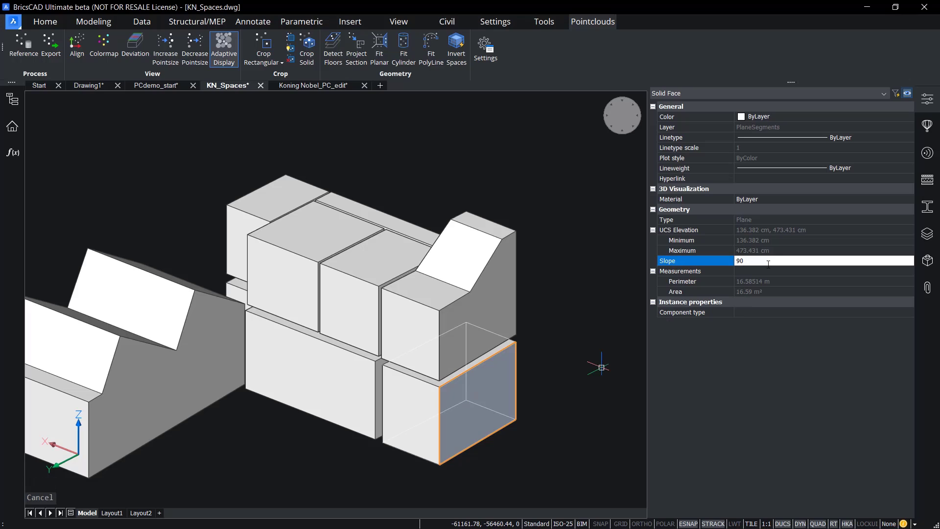
pyautogui.click(921, 102)
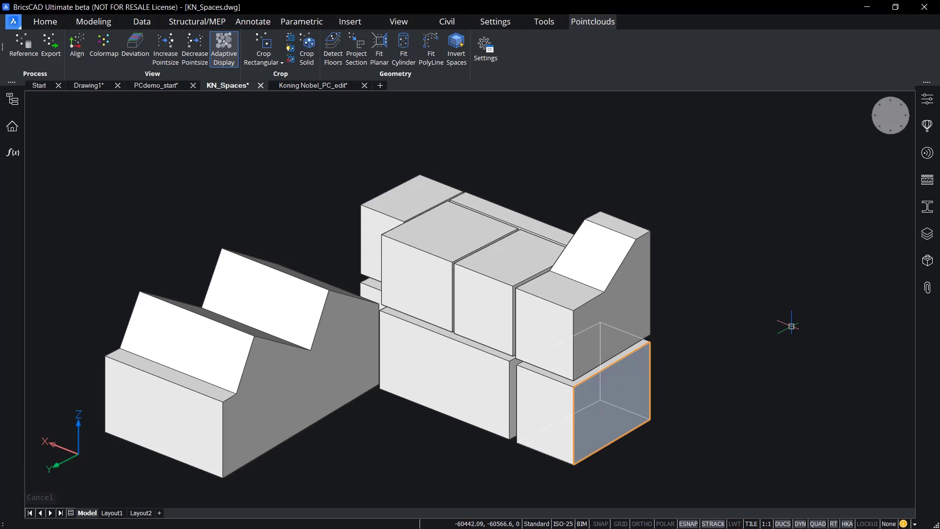
pyautogui.moveTo(791, 325); pyautogui.dragTo(793, 327, button='middle')
pyautogui.press('Escape')
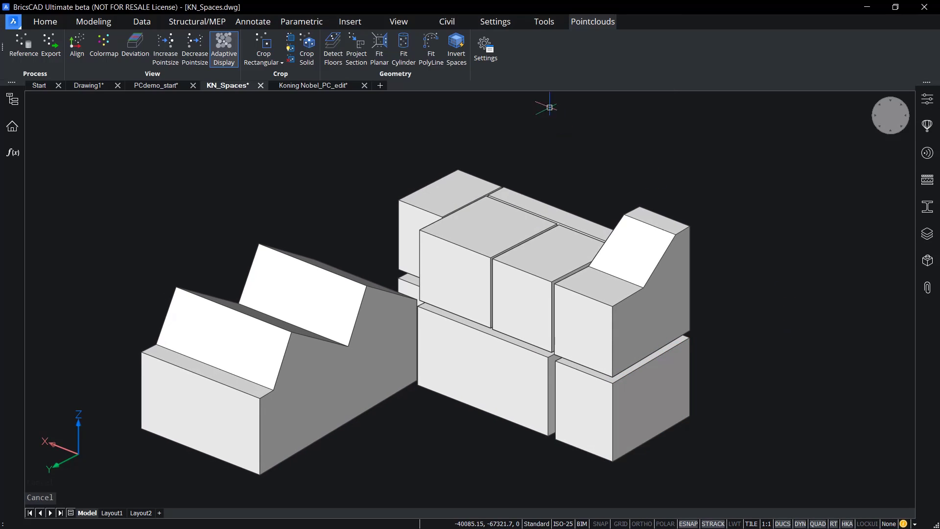
# Invert the entire drawing's space solids into a building, with individual outer walls per floor, 250 mm outer walls and input solids erased.
pyautogui.click(454, 63)
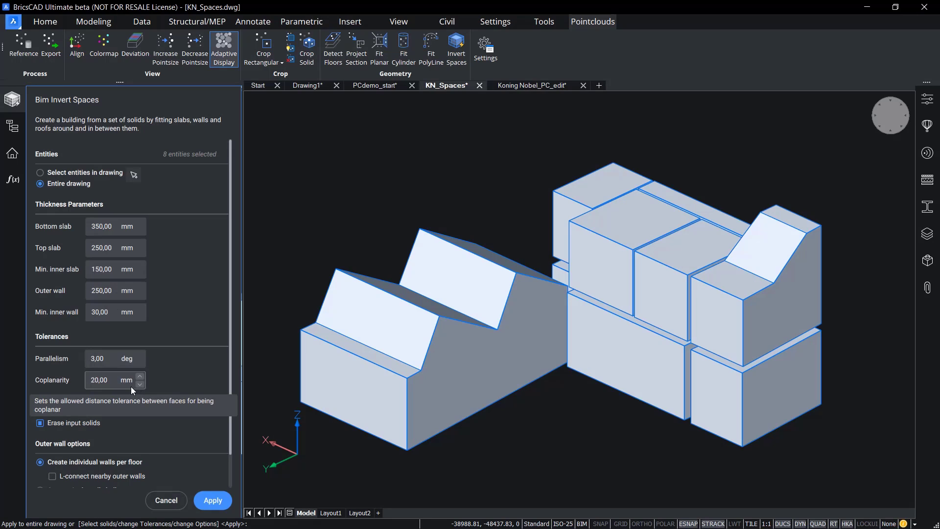
pyautogui.click(63, 421)
pyautogui.scroll(-2, 80, 381)
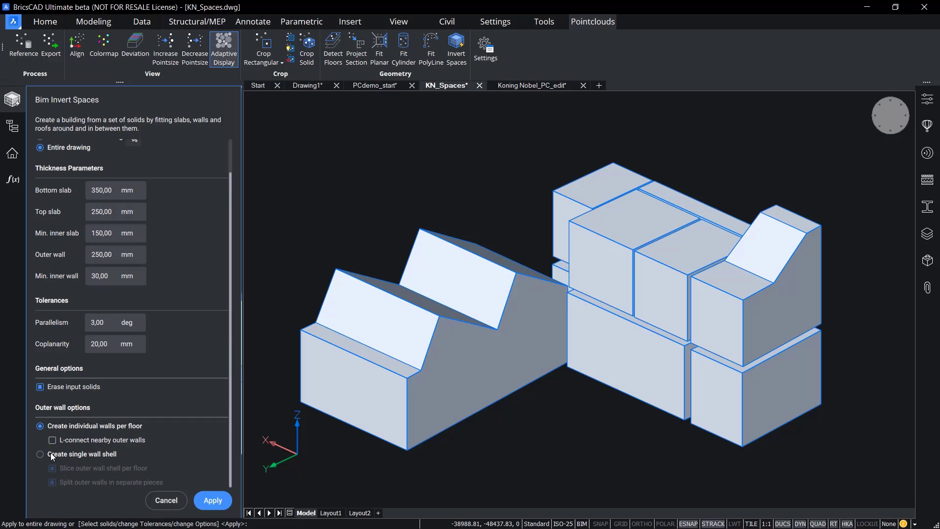
pyautogui.click(40, 454)
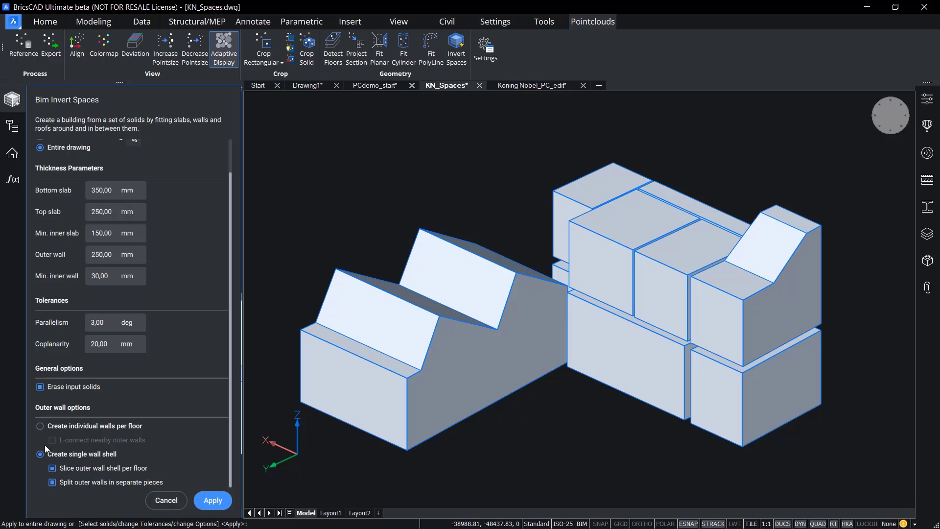
pyautogui.click(40, 426)
pyautogui.click(204, 501)
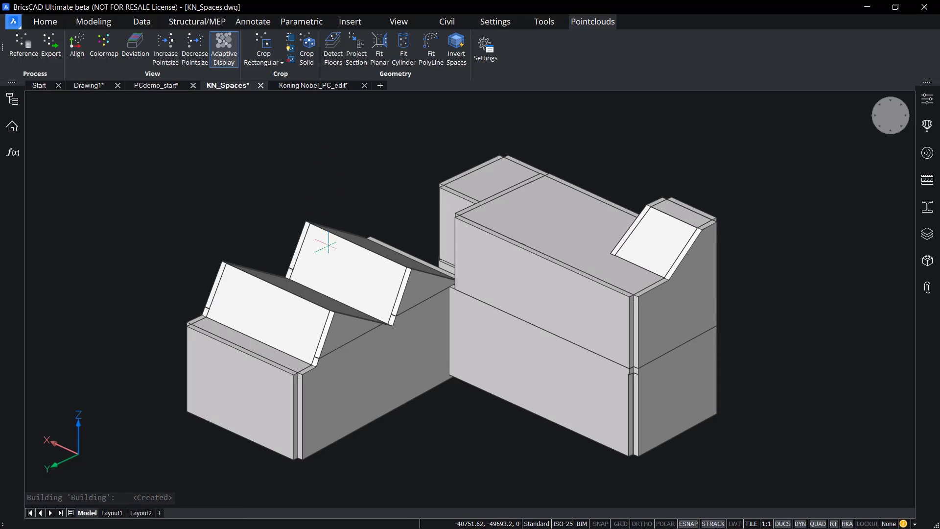
pyautogui.moveTo(316, 240)
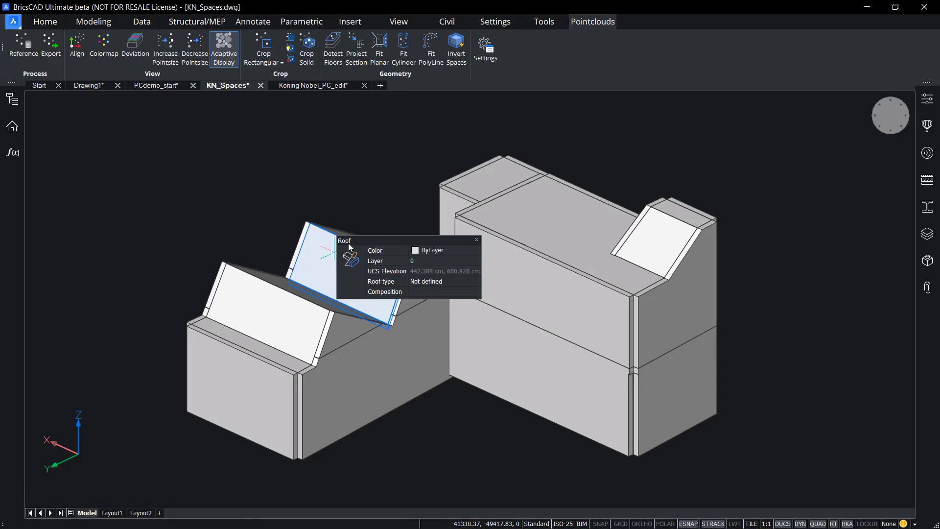
# Place a clipping BIM section plane on the two-storey block's long outer wall, at a distance of 300 mm.
pyautogui.moveTo(288, 301)
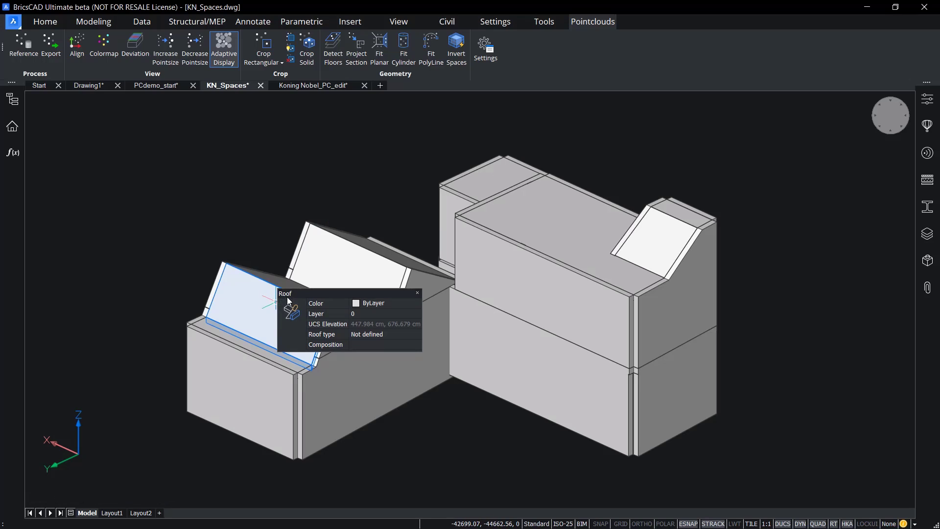
pyautogui.moveTo(222, 374)
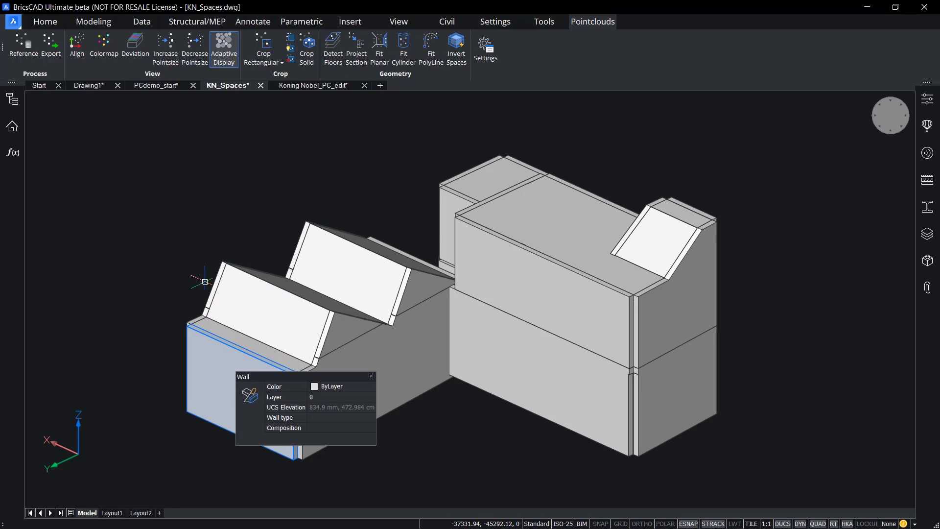
pyautogui.click(53, 21)
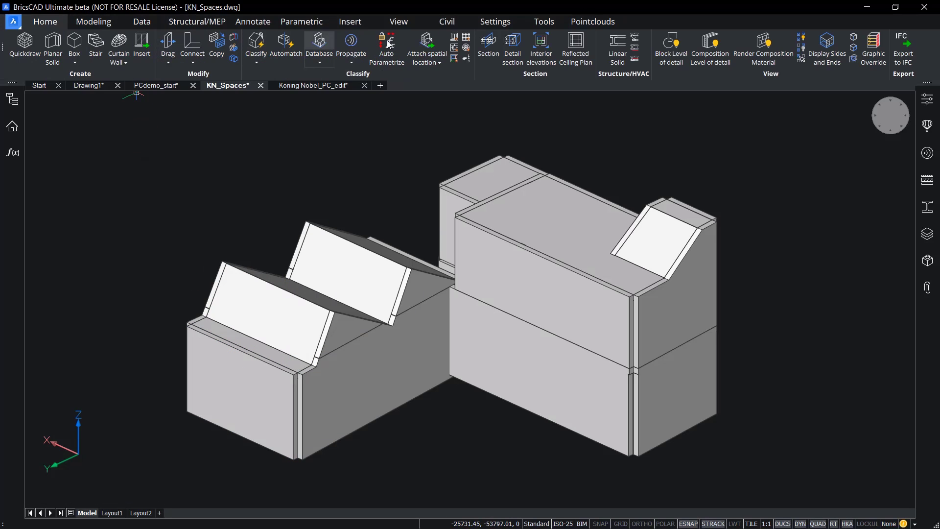
pyautogui.click(484, 45)
pyautogui.click(470, 215)
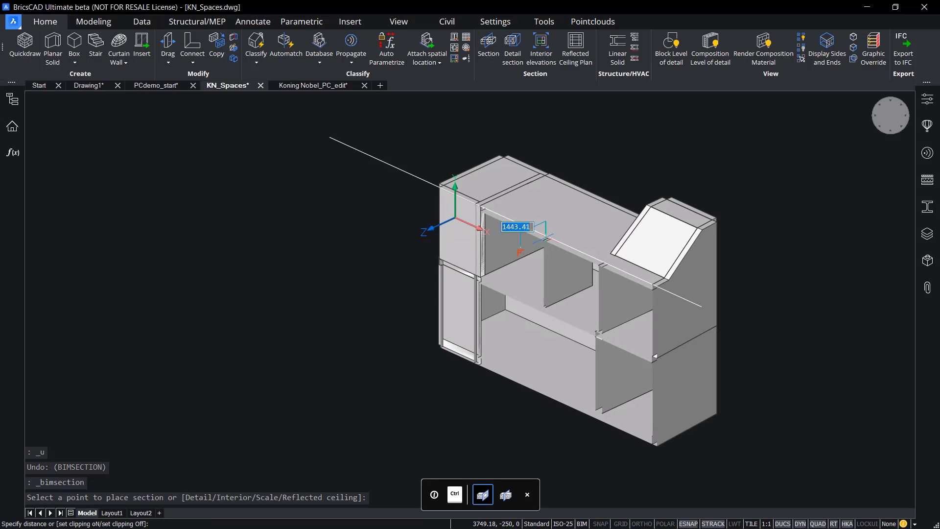
pyautogui.write('300')
pyautogui.press('Return')
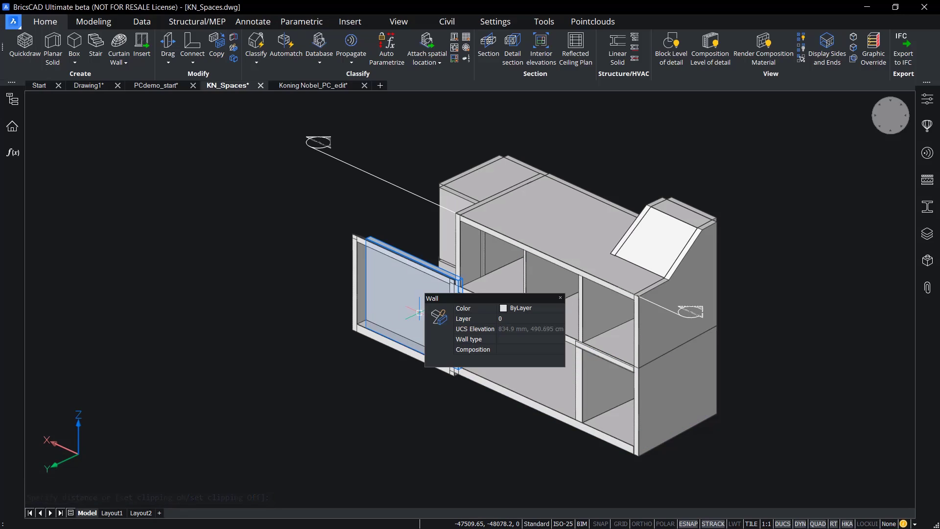
# Select the ground-floor slab of the two-storey block and check its BIM type, building and story properties.
pyautogui.click(664, 234)
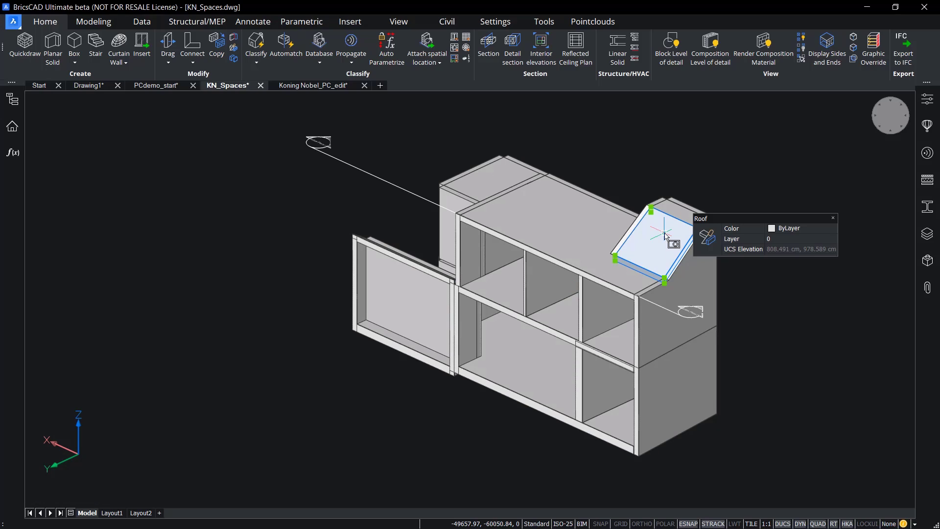
pyautogui.press('Escape')
pyautogui.click(531, 357)
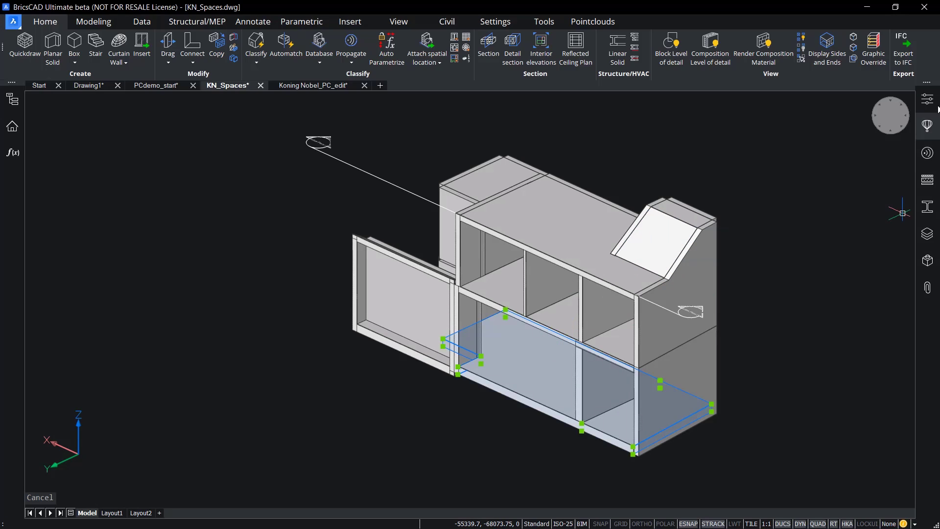
pyautogui.click(918, 129)
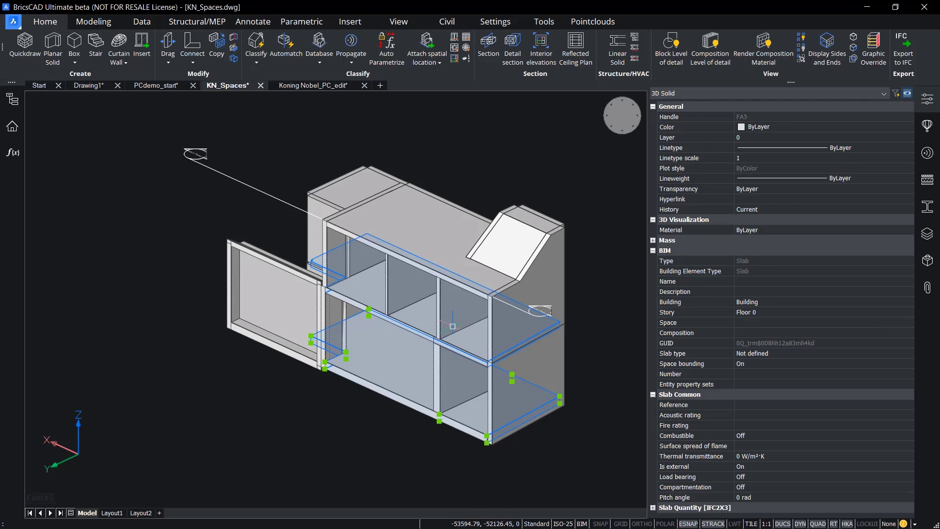
pyautogui.press('Escape')
# Check the story and BIM type of the intermediate floor slab and the ground-floor interior wall, and close the properties.
pyautogui.click(427, 327)
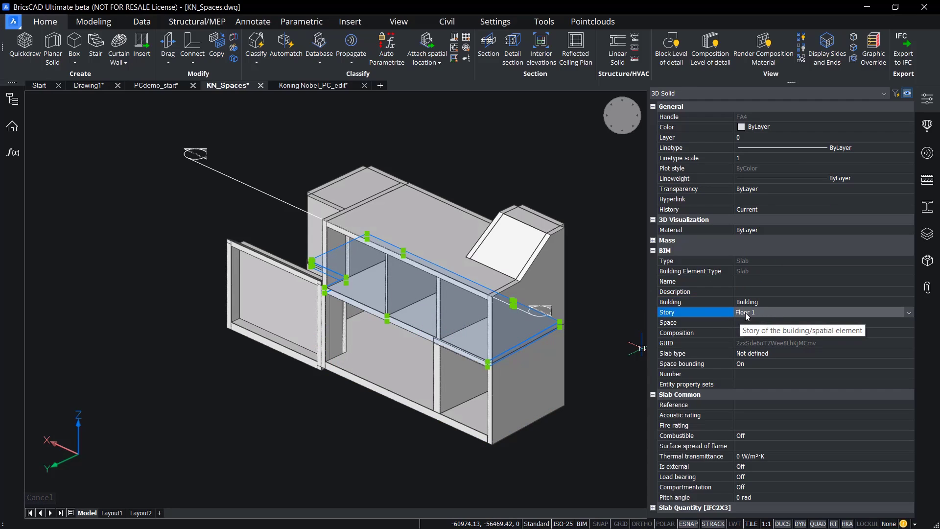
pyautogui.press('Escape')
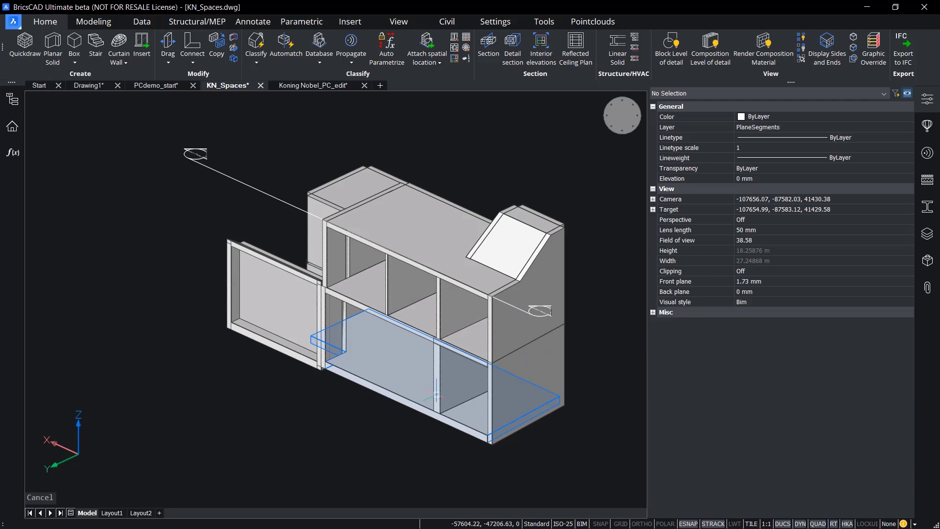
pyautogui.click(466, 388)
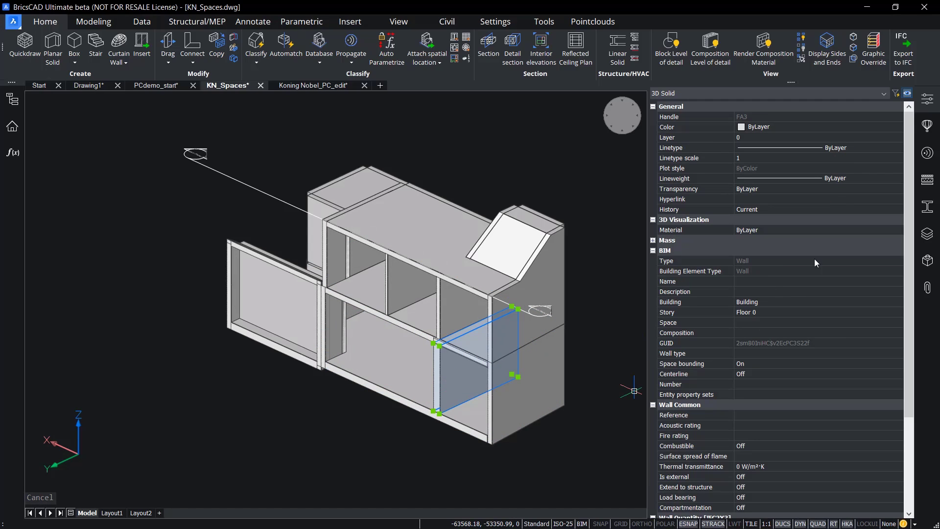
pyautogui.press('Escape')
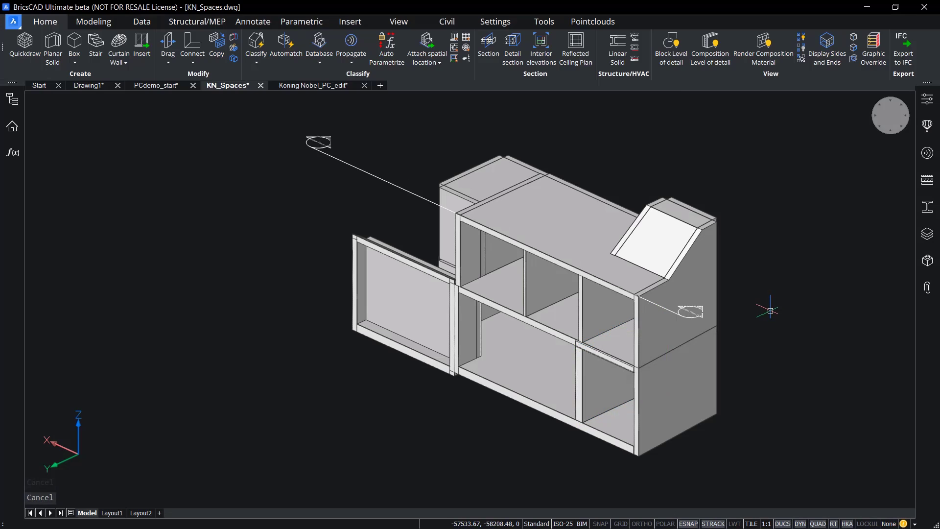
# Turn off the clip display of the section plane to show the complete building.
pyautogui.moveTo(770, 310); pyautogui.dragTo(751, 302, button='middle')
pyautogui.click(359, 170)
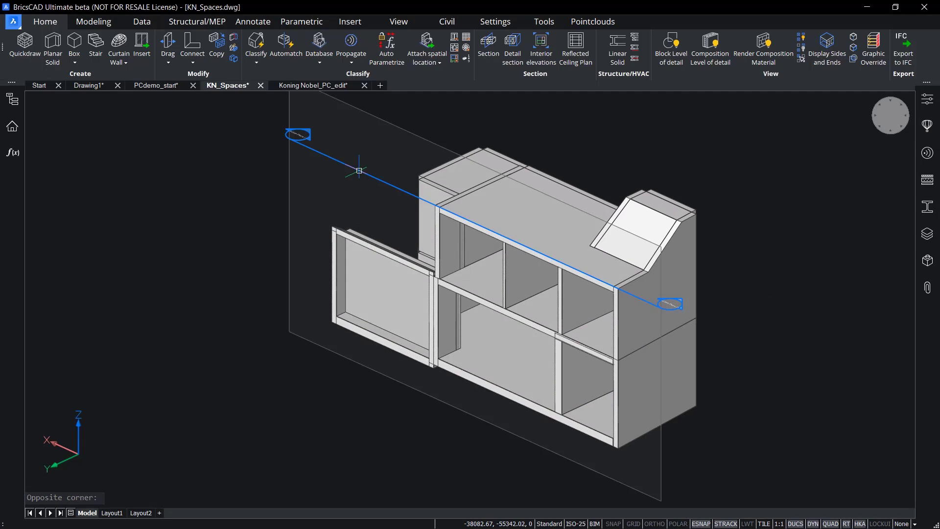
pyautogui.doubleClick(359, 170)
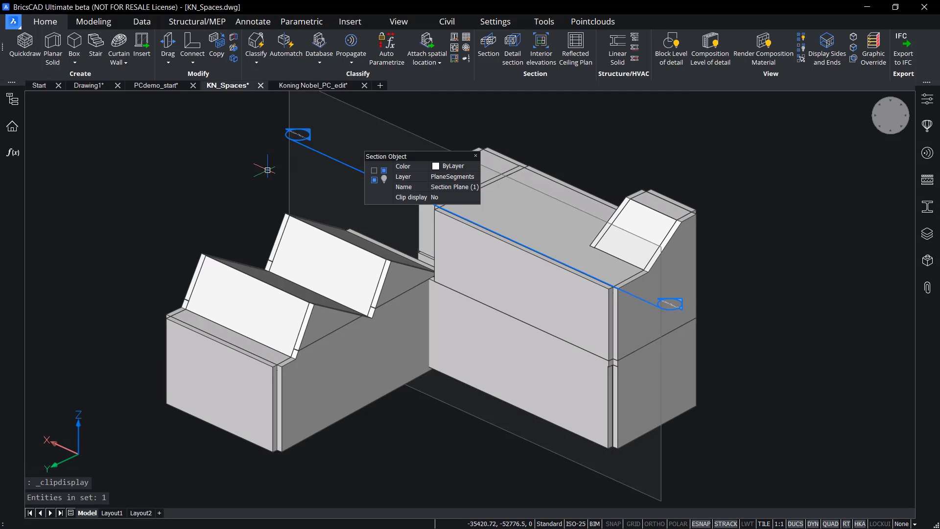
pyautogui.press('Escape')
pyautogui.moveTo(254, 182); pyautogui.dragTo(257, 179, button='middle')
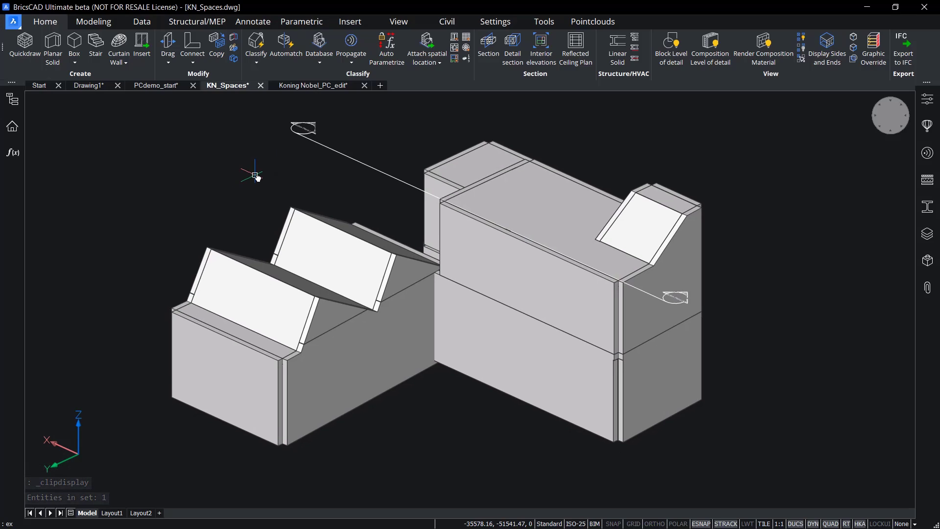
# Export the building to the Demo PC folder as an IFC4 file named KN_Spaces.ifc.
pyautogui.write('export')
pyautogui.press('Return')
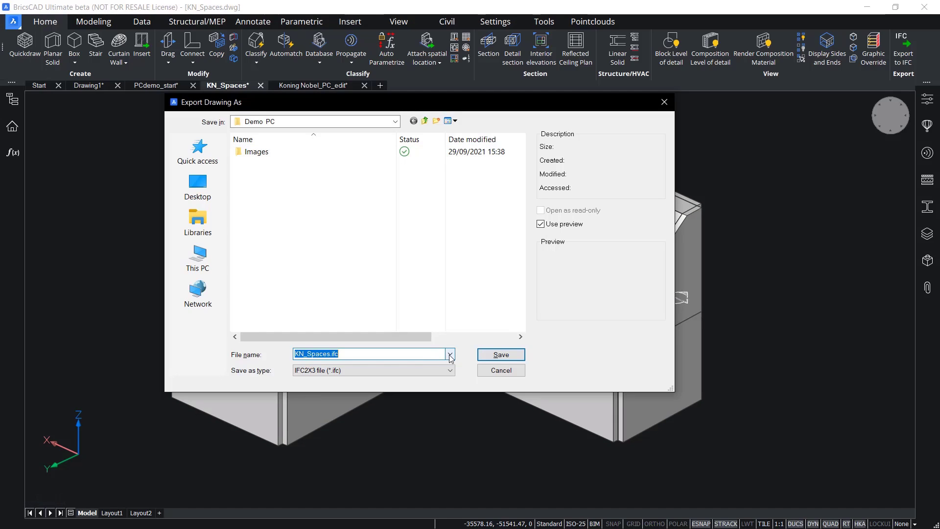
pyautogui.click(450, 354)
pyautogui.click(449, 354)
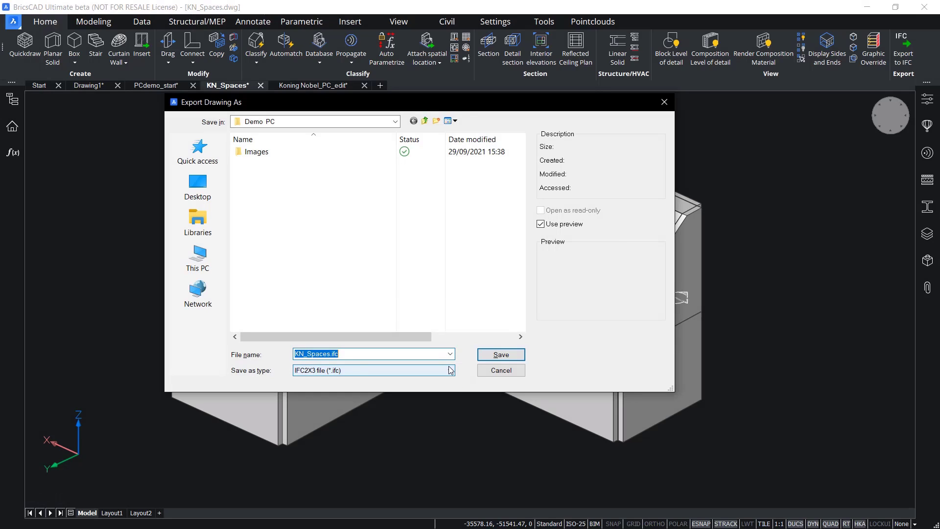
pyautogui.click(451, 370)
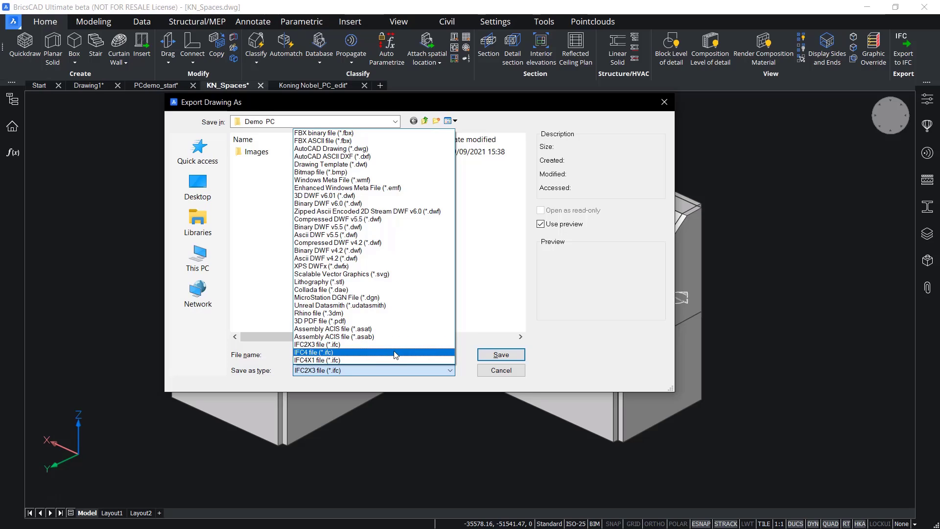
pyautogui.click(397, 351)
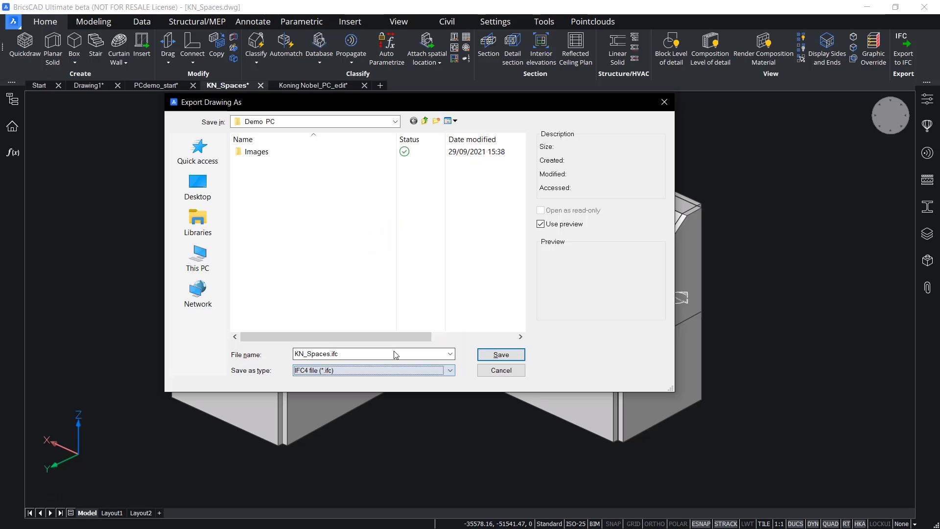
pyautogui.click(508, 359)
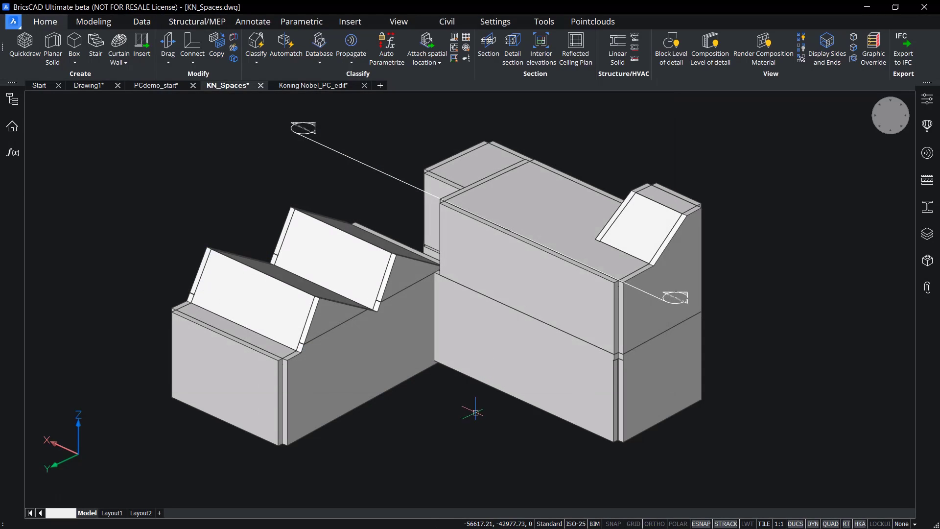
# Switch to the Demo PC folder, open KN_Spaces.ifc in Solibri Model Viewer and enlarge the viewer window.
pyautogui.hotkey('alt', 'Tab')
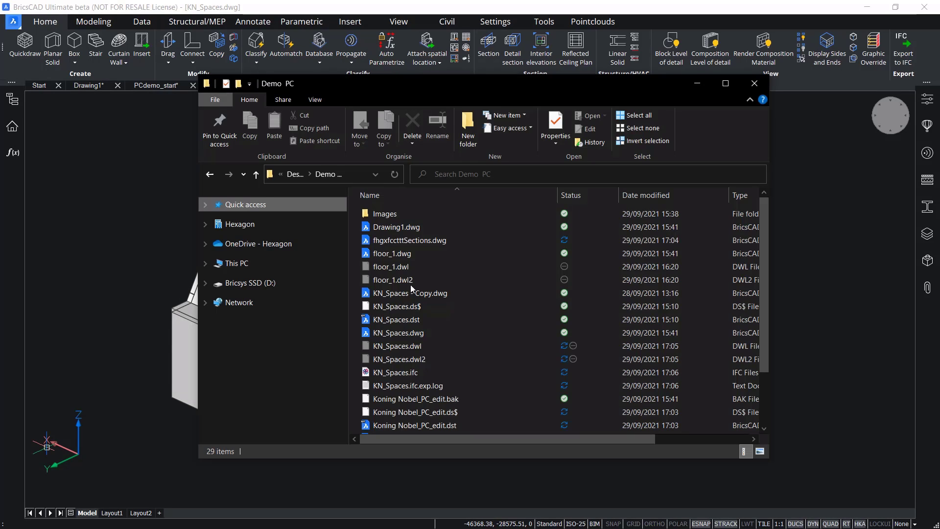
pyautogui.click(382, 371)
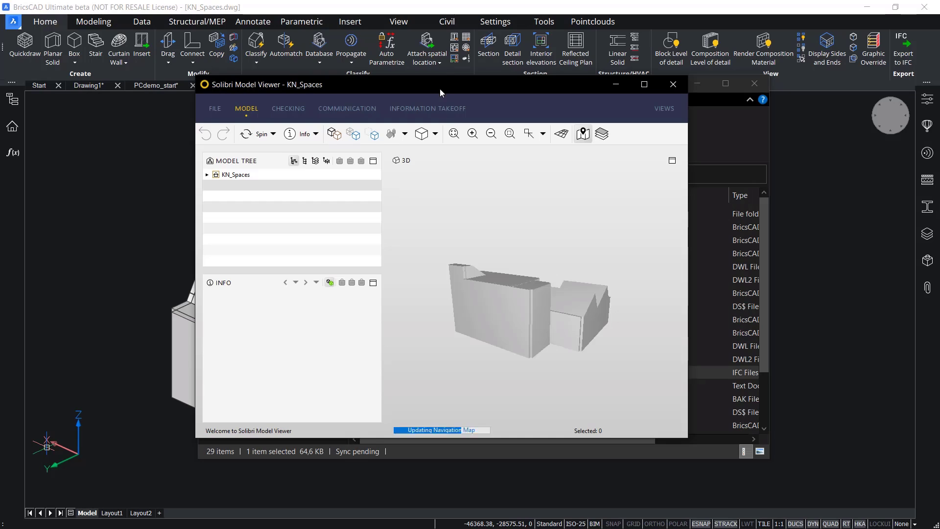
pyautogui.moveTo(393, 61); pyautogui.dragTo(375, 53)
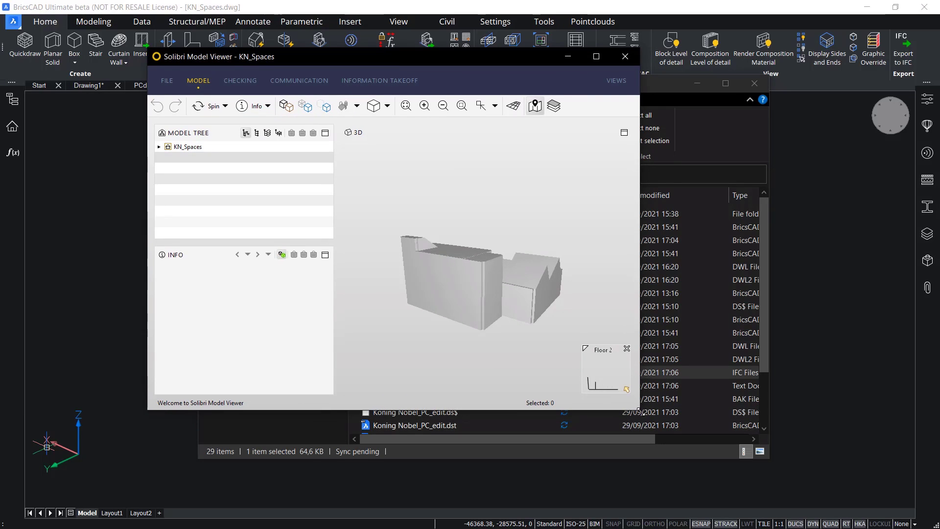
pyautogui.moveTo(640, 410); pyautogui.dragTo(759, 507)
pyautogui.moveTo(692, 396); pyautogui.dragTo(602, 408)
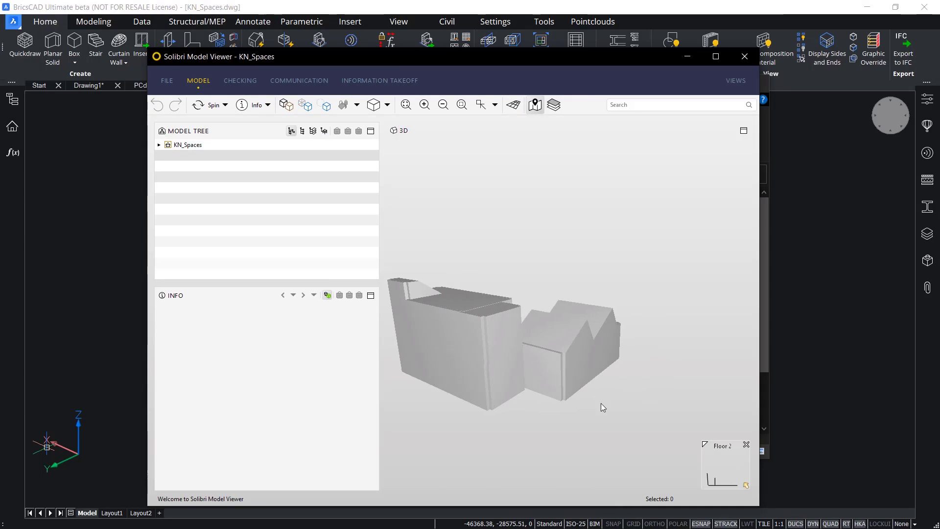
# Examine the identification and location data of a sloped roof, the flat top slab and a lower outer wall, and close the viewer and folder.
pyautogui.moveTo(618, 360); pyautogui.dragTo(556, 327)
pyautogui.click(556, 327)
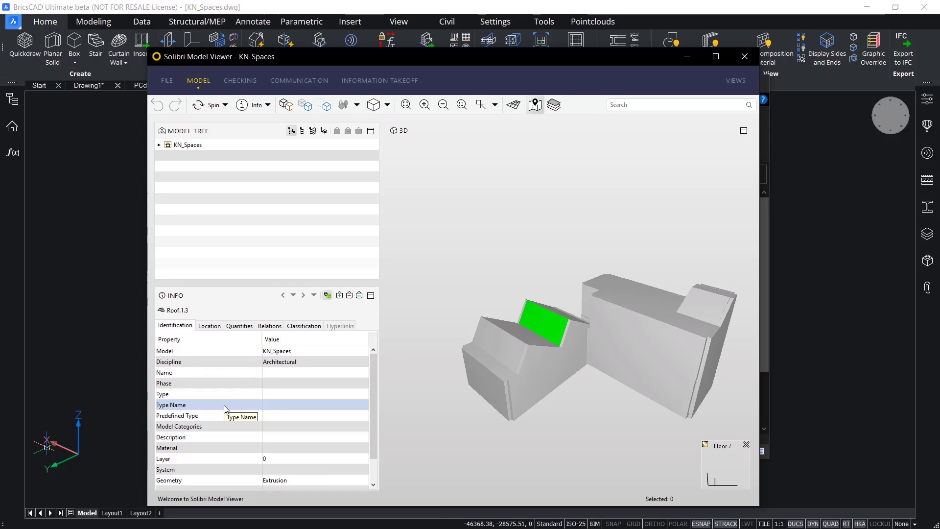
pyautogui.click(211, 326)
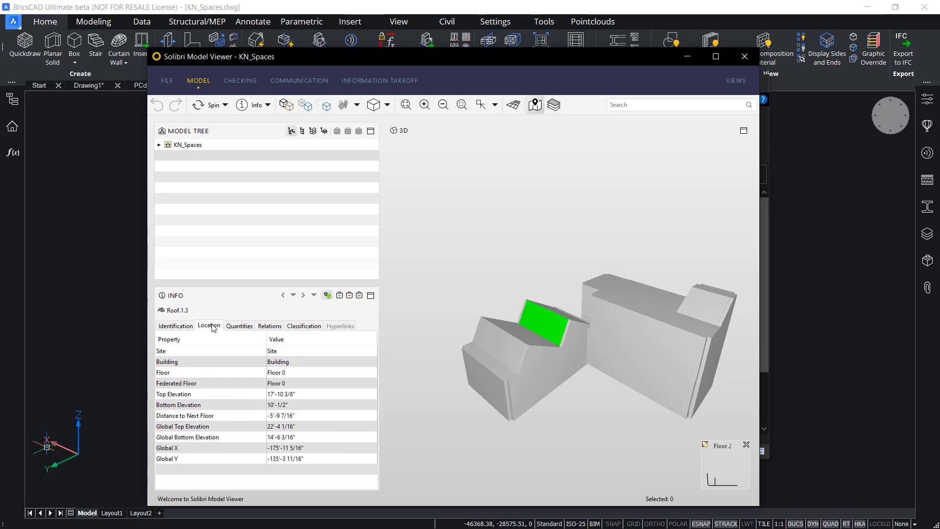
pyautogui.click(178, 326)
pyautogui.click(642, 299)
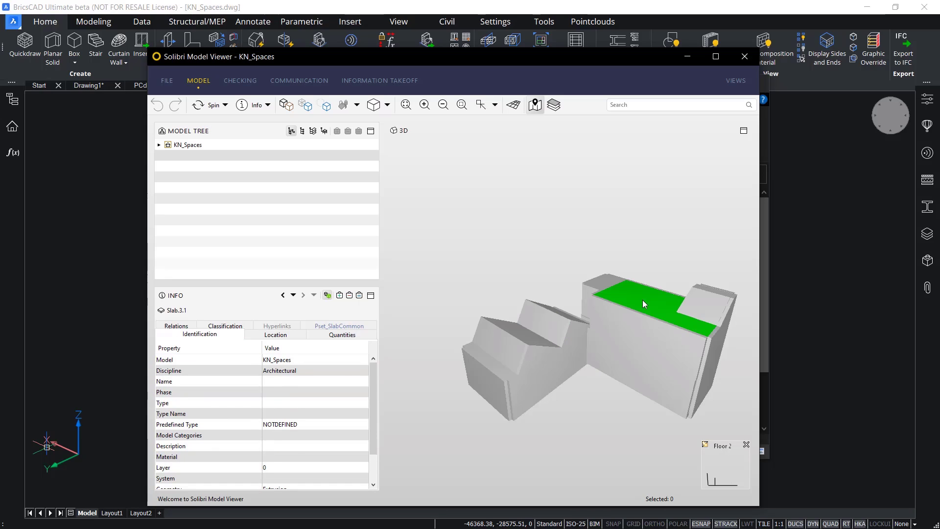
pyautogui.click(641, 363)
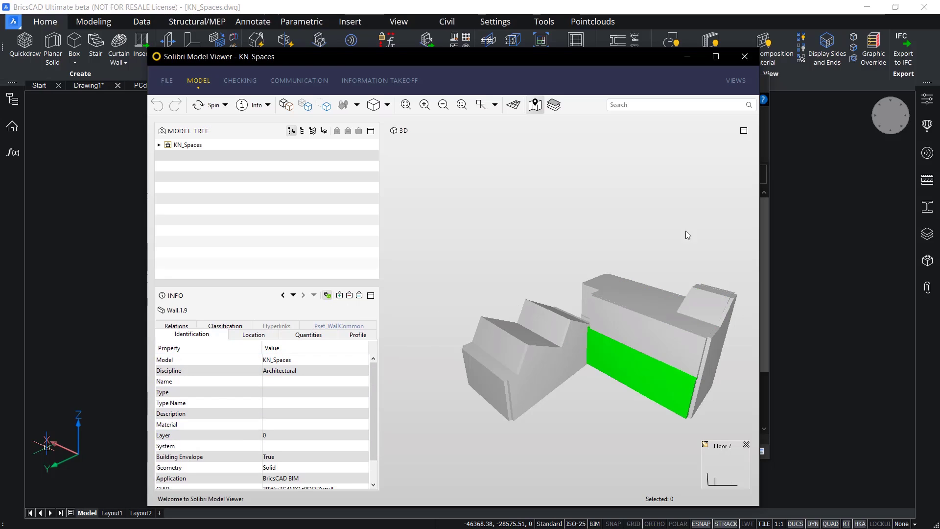
pyautogui.click(744, 56)
pyautogui.click(454, 293)
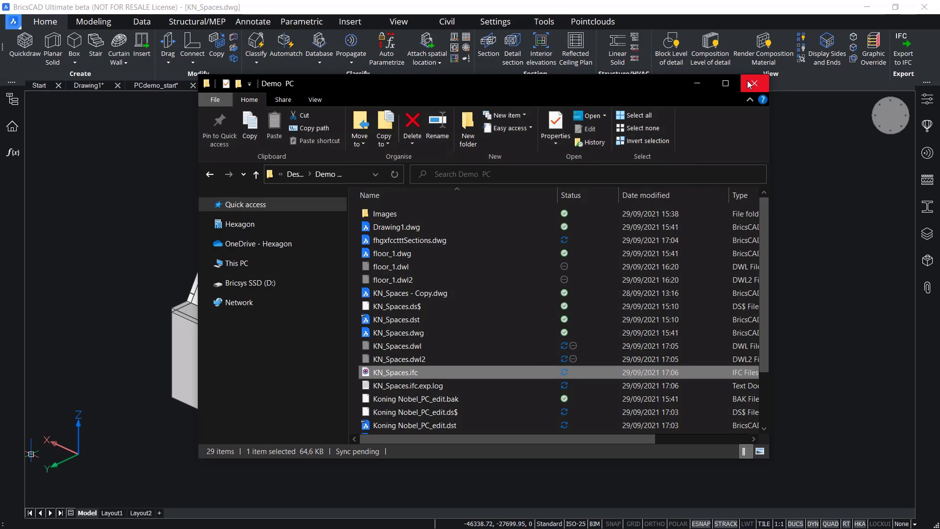
pyautogui.click(753, 83)
# Turn the clip display of the section plane on to expose the building's interior.
pyautogui.click(359, 161)
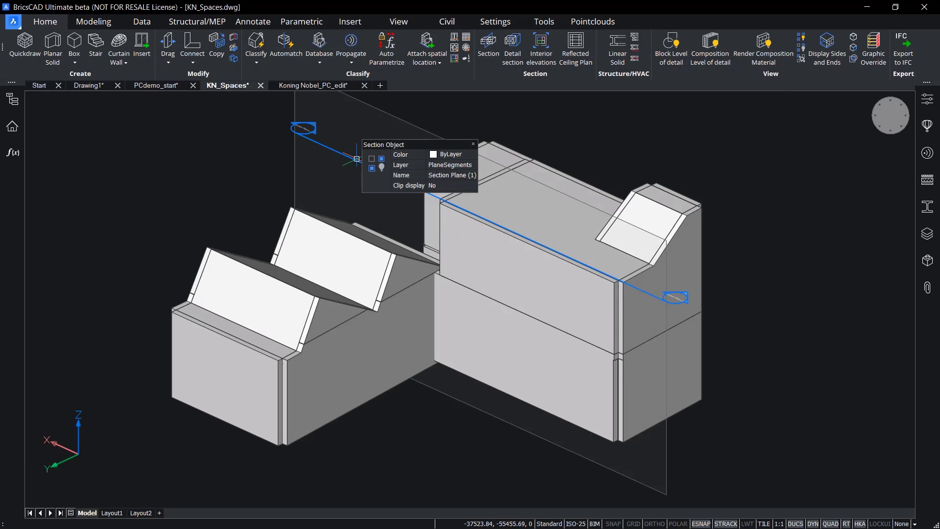
pyautogui.doubleClick(358, 162)
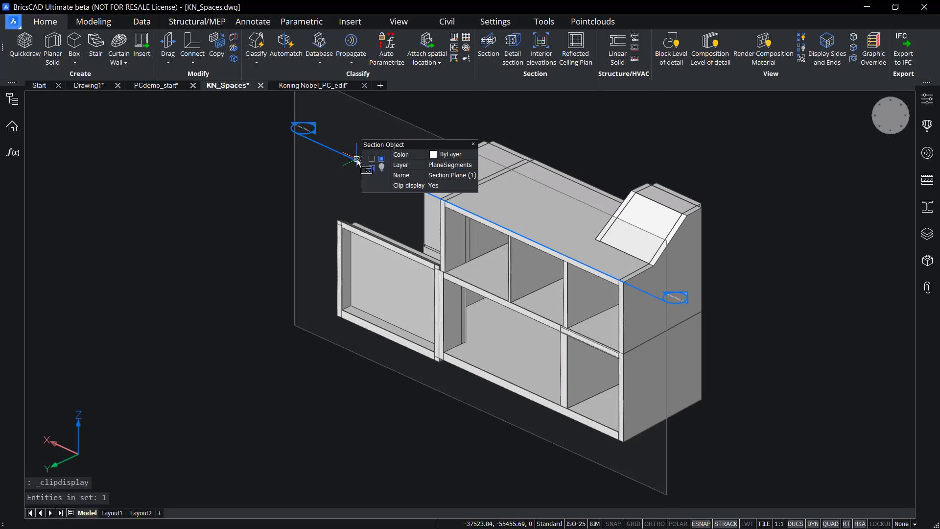
pyautogui.press('Escape')
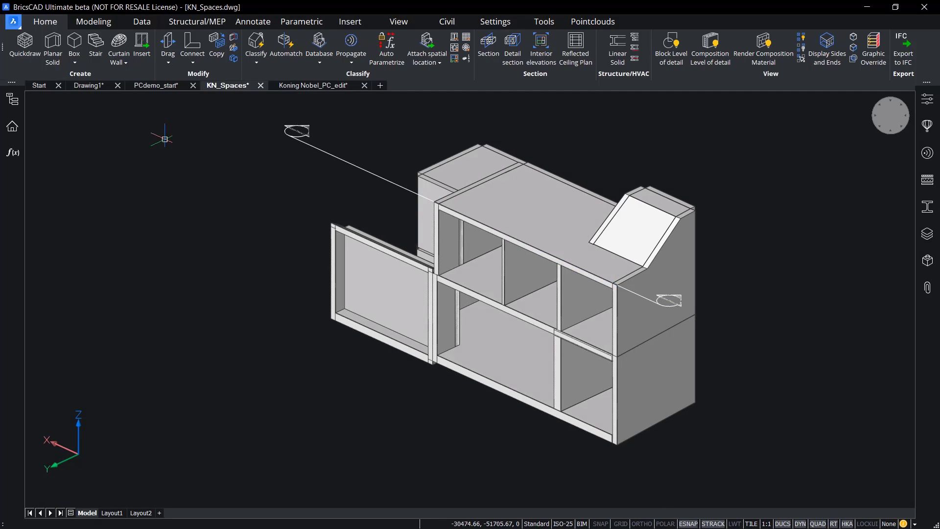
# Switch to the PCdemo_start drawing and make its hidden point cloud and other isolated-out entities visible again.
pyautogui.click(141, 86)
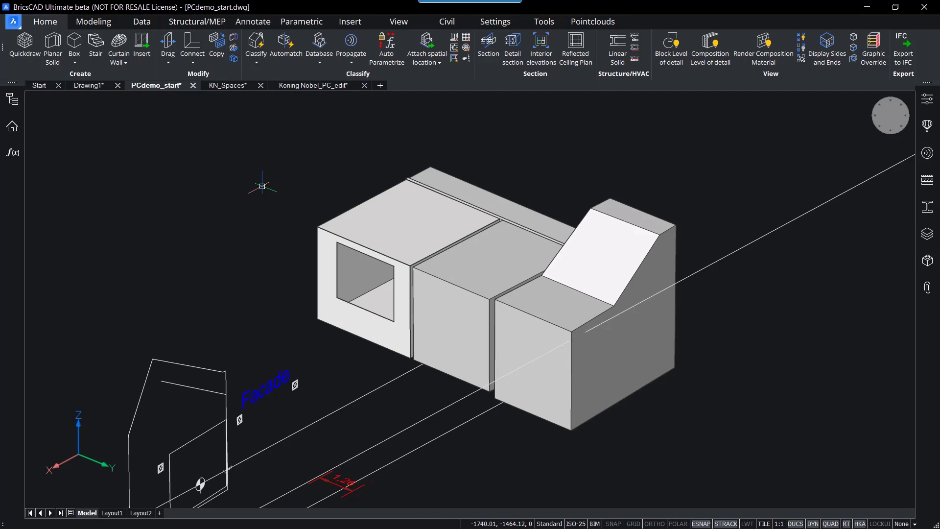
pyautogui.rightClick(260, 180)
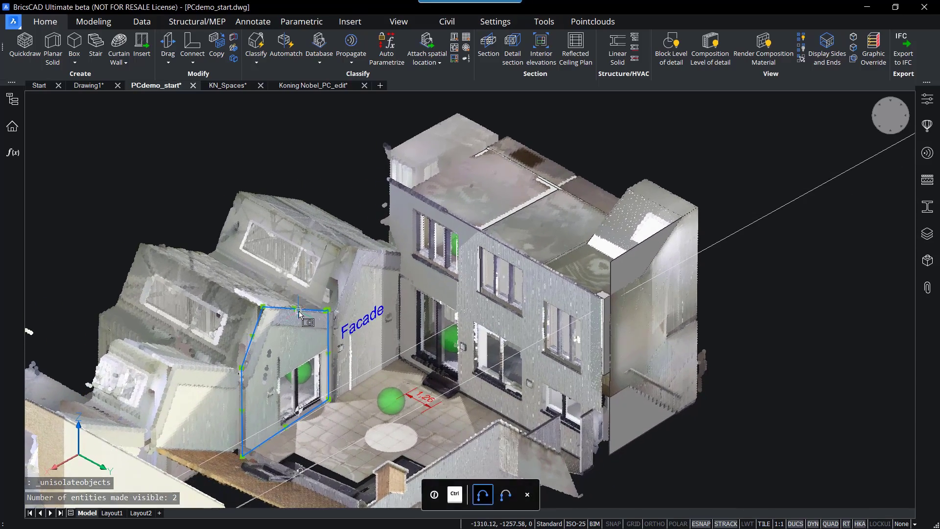
pyautogui.press('Escape')
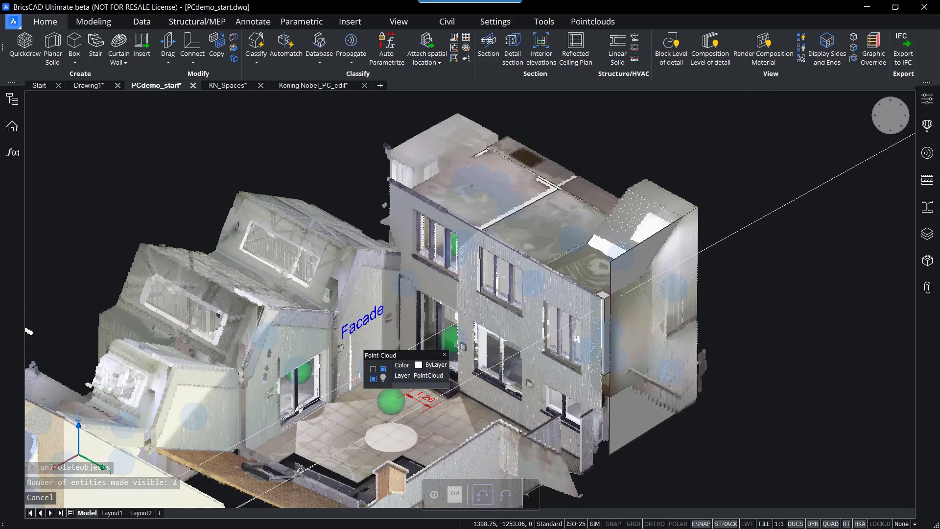
# Isolate the point cloud with its horizontal section and turn on the section's clip display to cut the scan open.
pyautogui.click(357, 369)
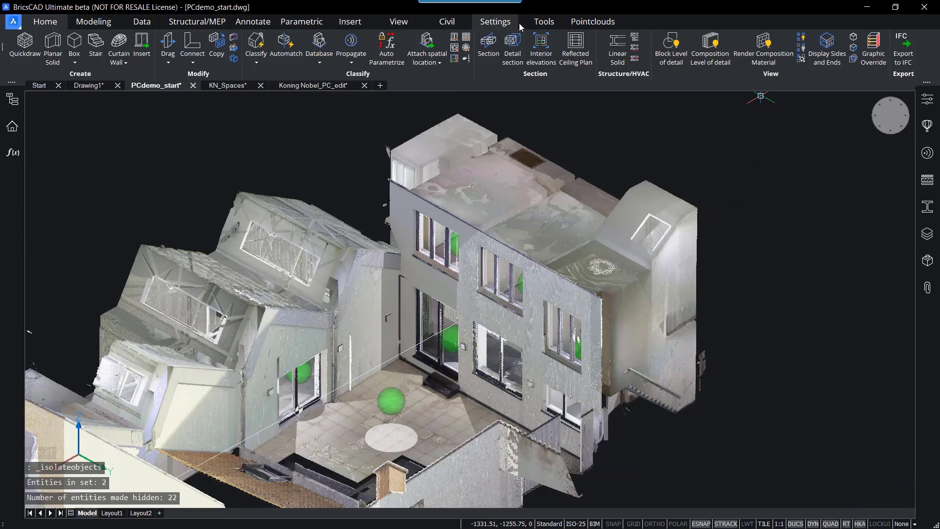
pyautogui.click(592, 21)
pyautogui.keyDown('shift'); pyautogui.moveTo(299, 409); pyautogui.dragTo(422, 362, button='middle'); pyautogui.keyUp('shift')
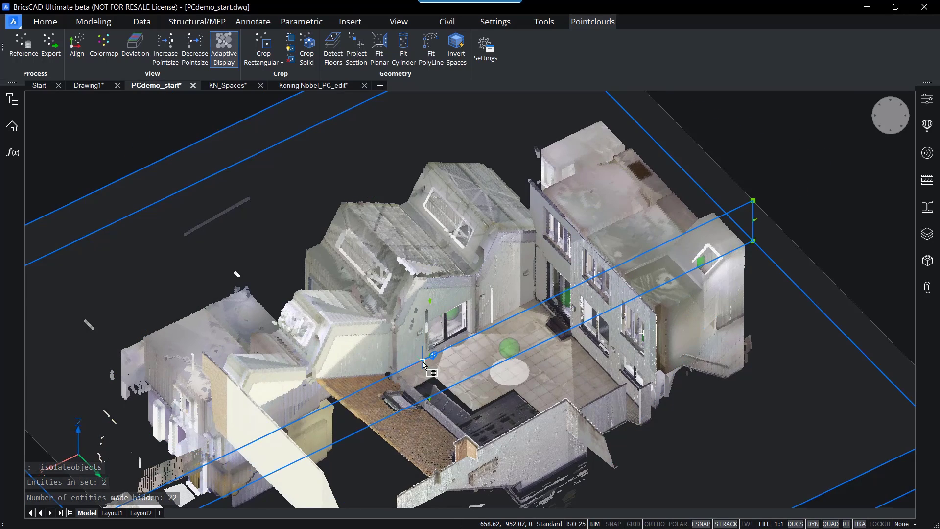
pyautogui.doubleClick(422, 362)
pyautogui.click(423, 361)
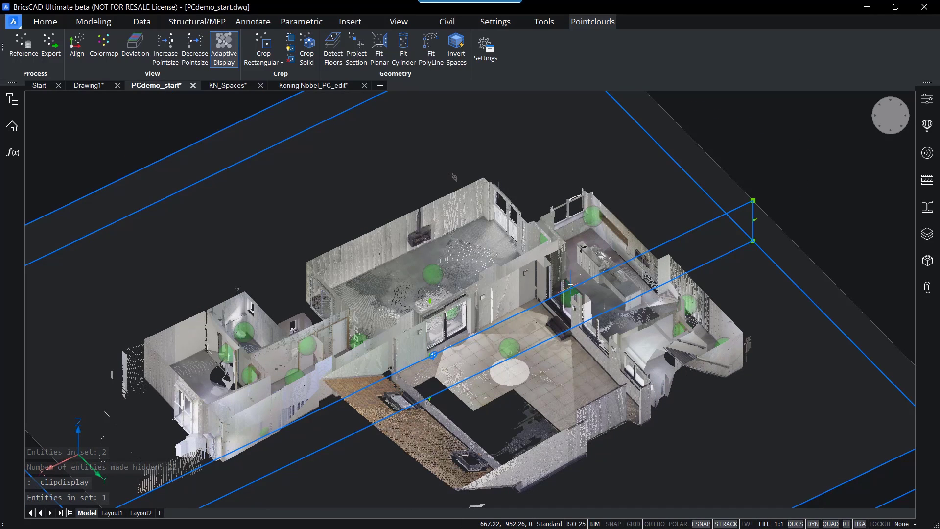
# Project the horizontal section of the point cloud to a 2D floor drawing with Adaptive resolution and wall detection on.
pyautogui.click(357, 58)
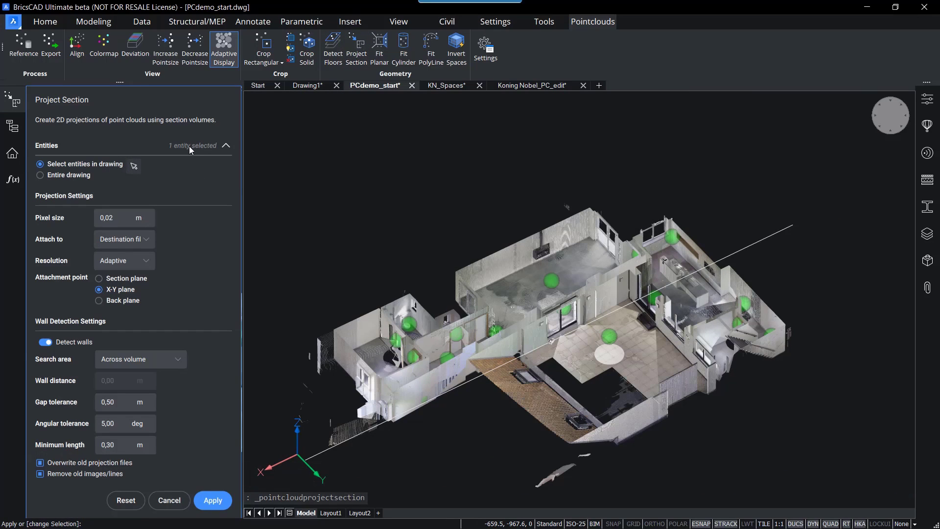
pyautogui.click(122, 267)
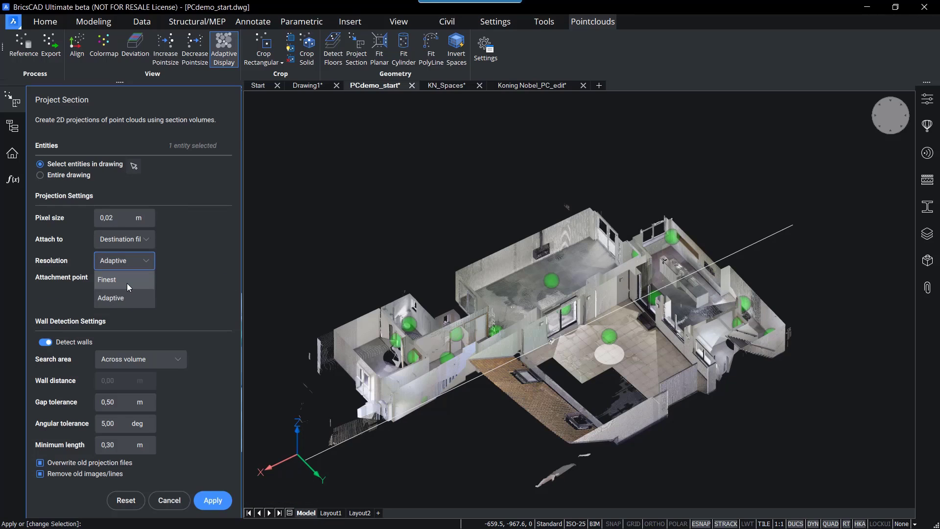
pyautogui.click(128, 286)
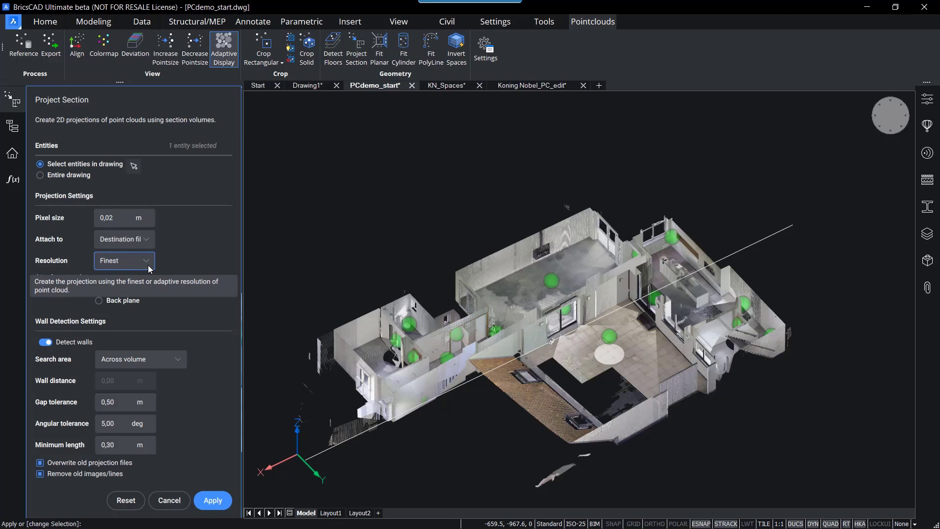
pyautogui.click(149, 267)
pyautogui.click(127, 299)
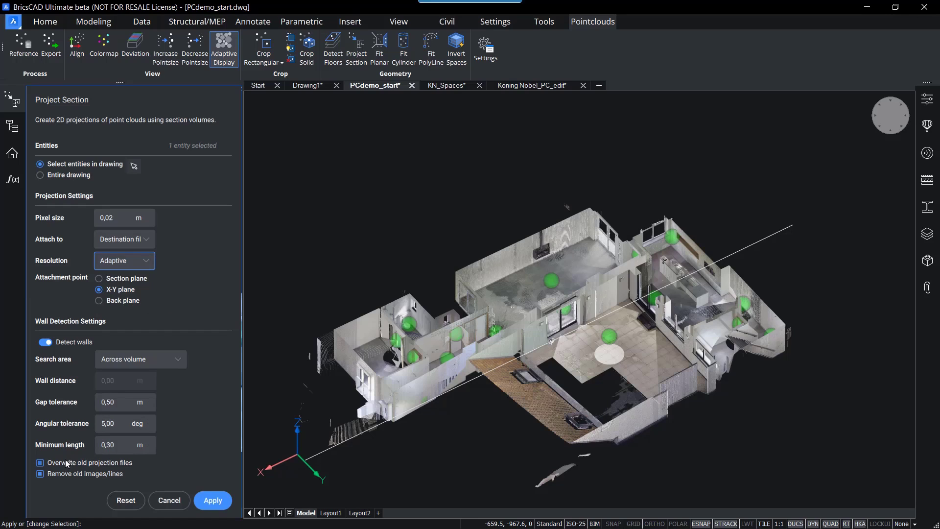
pyautogui.click(212, 500)
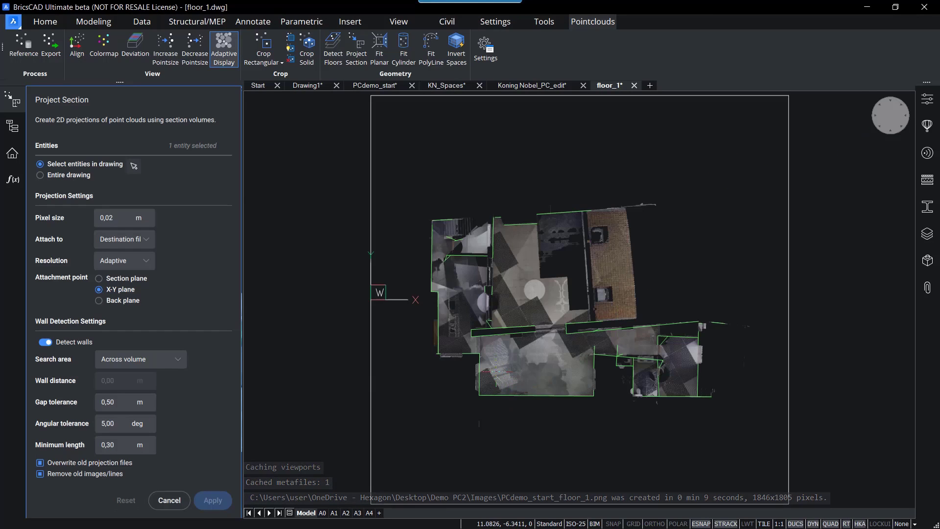
# Rerun wall detection on the floor projection with 0.10 m gap tolerance, 1.00 degree angular tolerance and 0.10 m minimum length, and close the command.
pyautogui.scroll(5, 559, 309)
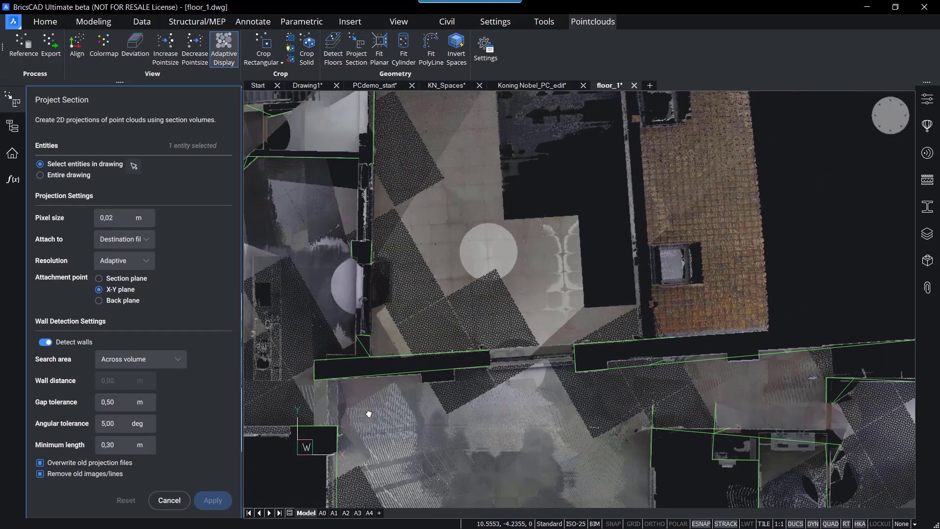
pyautogui.scroll(-5, 368, 414)
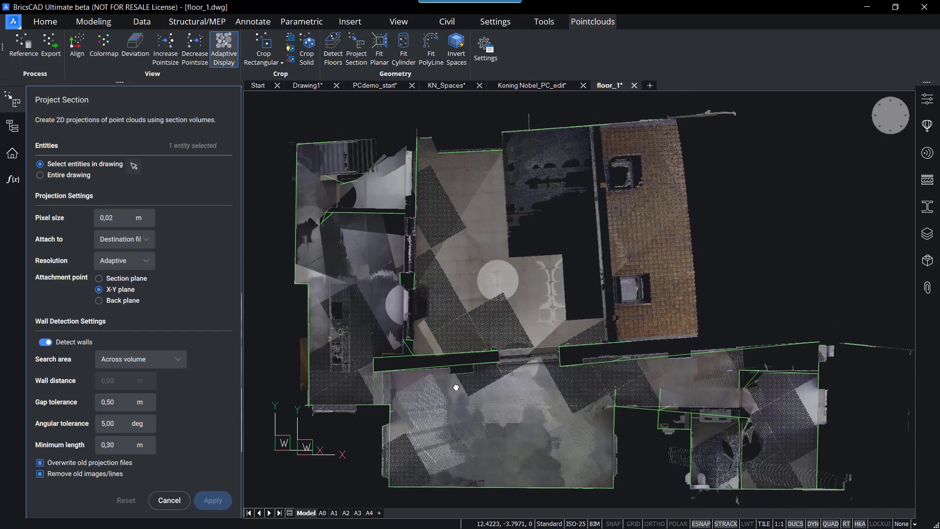
pyautogui.moveTo(456, 387); pyautogui.dragTo(462, 386, button='middle')
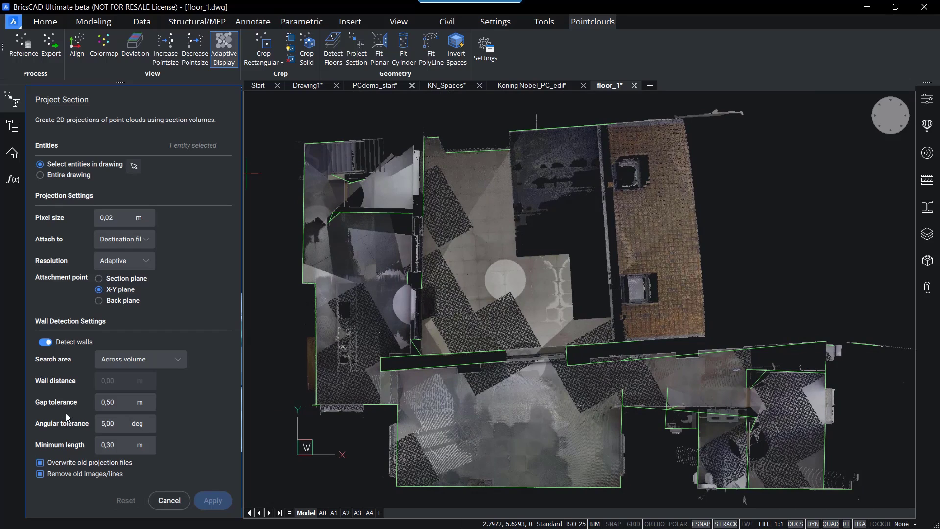
pyautogui.press('BackSpace')
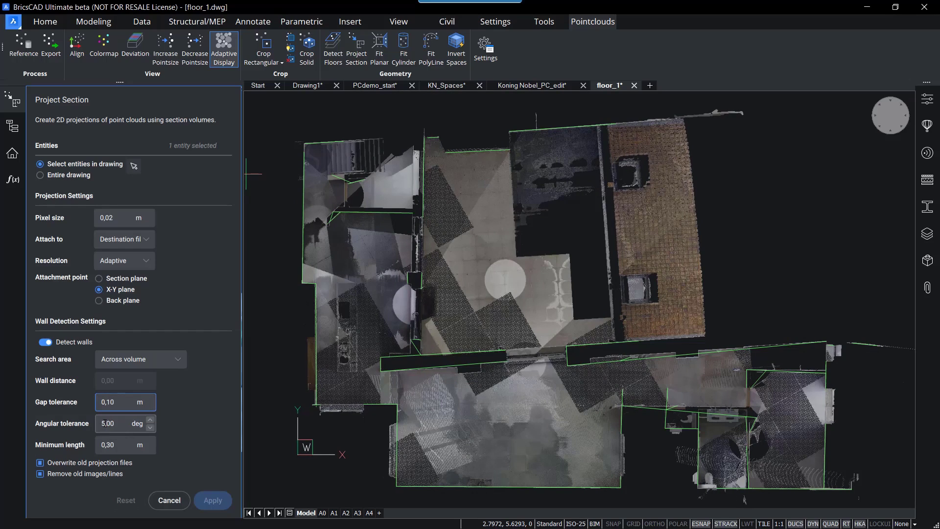
pyautogui.click(105, 422)
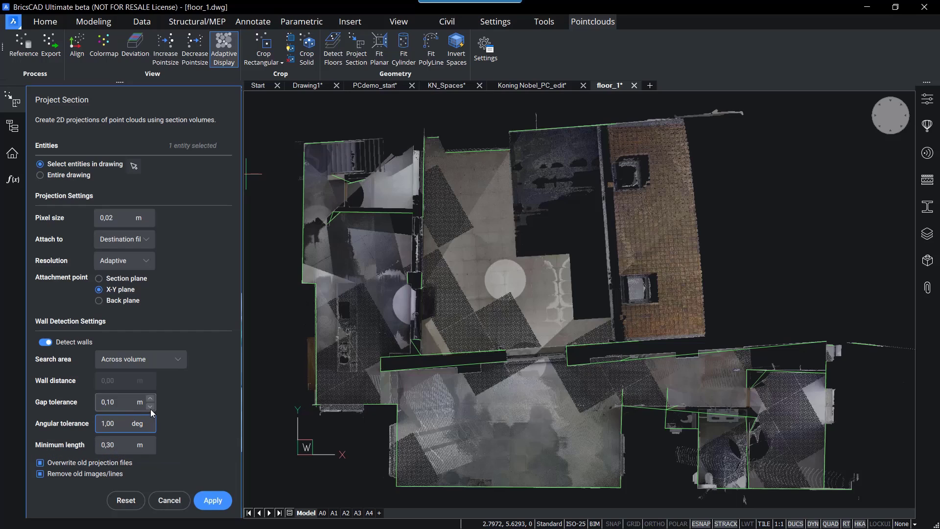
pyautogui.click(110, 443)
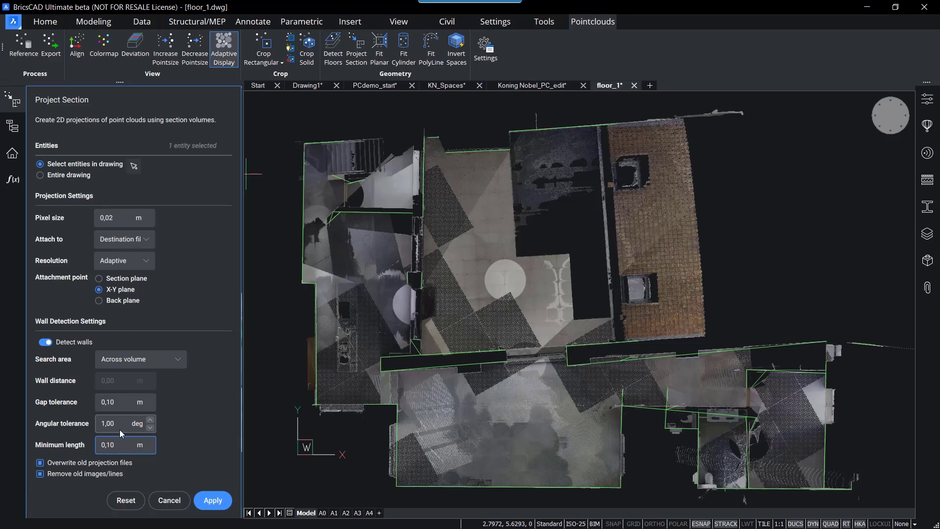
pyautogui.click(119, 430)
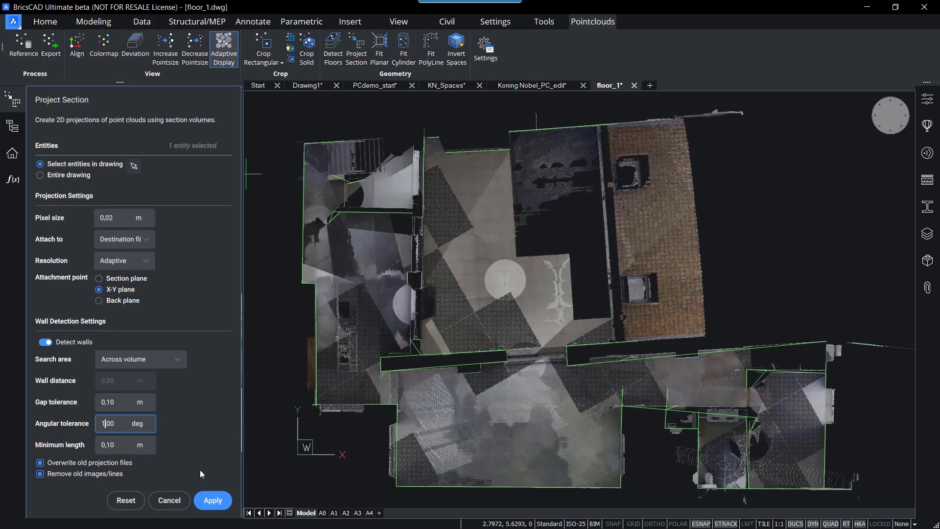
pyautogui.click(219, 501)
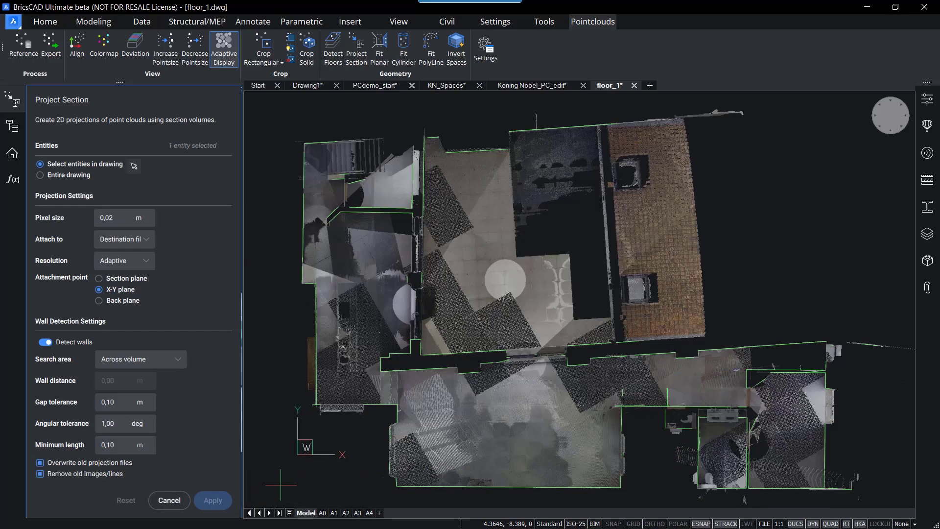
pyautogui.press('Escape')
# Examine the detected wall lines in the floor projection, checking the wall thickness at the central corner and at the interior partition.
pyautogui.scroll(6, 294, 346)
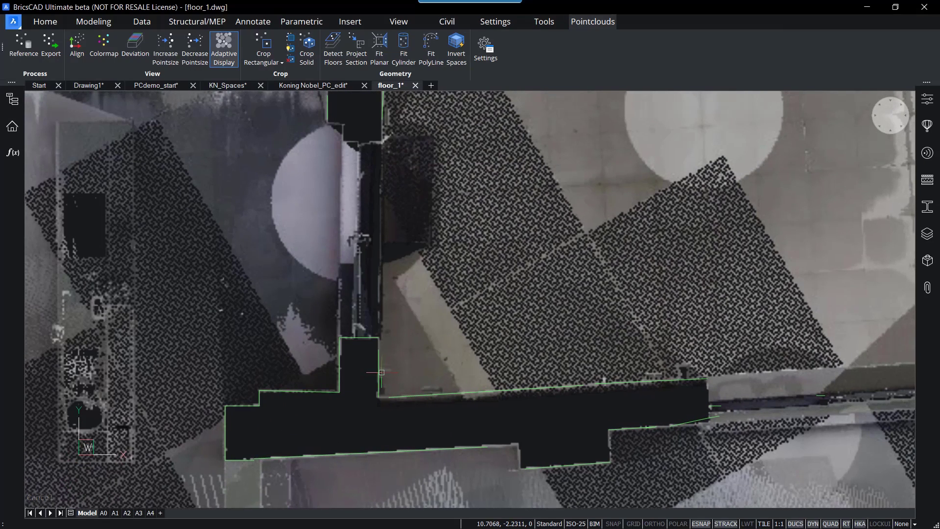
pyautogui.click(339, 373)
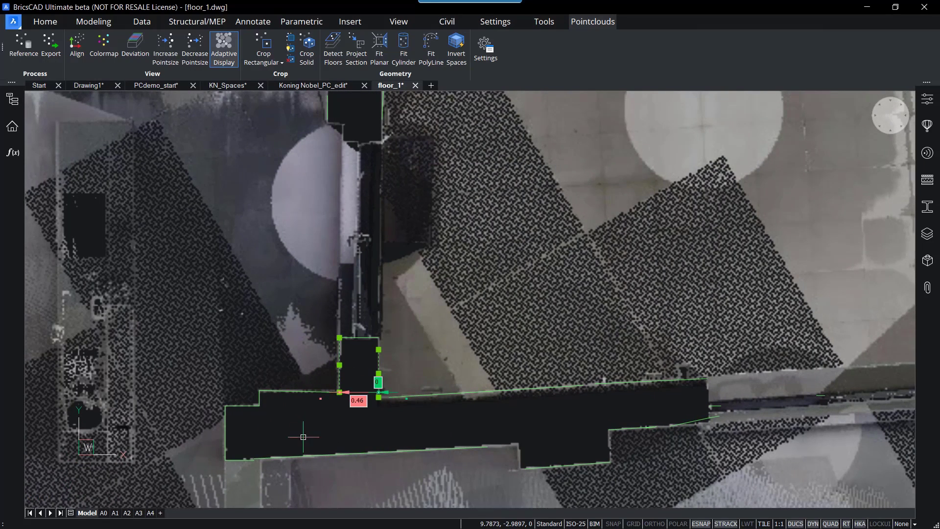
pyautogui.press('Escape')
pyautogui.scroll(-2, 268, 299)
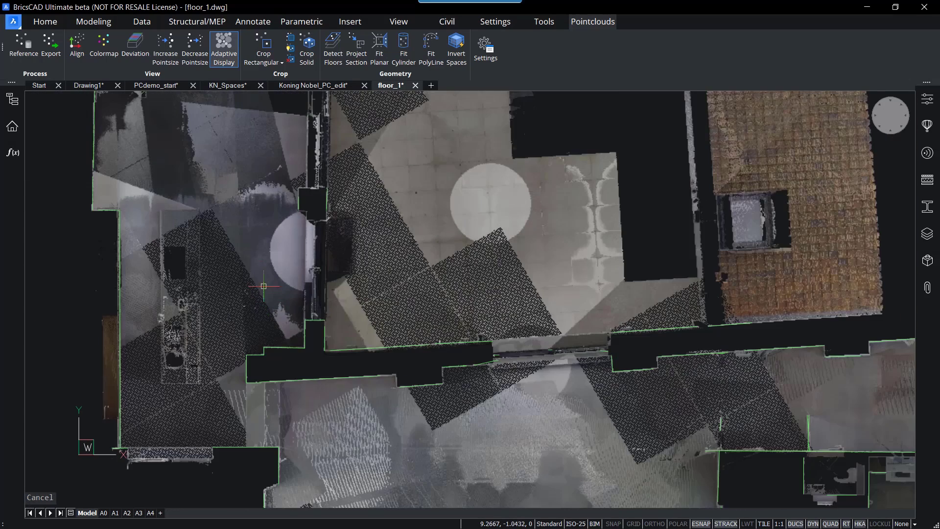
pyautogui.moveTo(257, 291); pyautogui.dragTo(238, 520, button='middle')
pyautogui.scroll(1, 153, 319)
pyautogui.scroll(4, 158, 290)
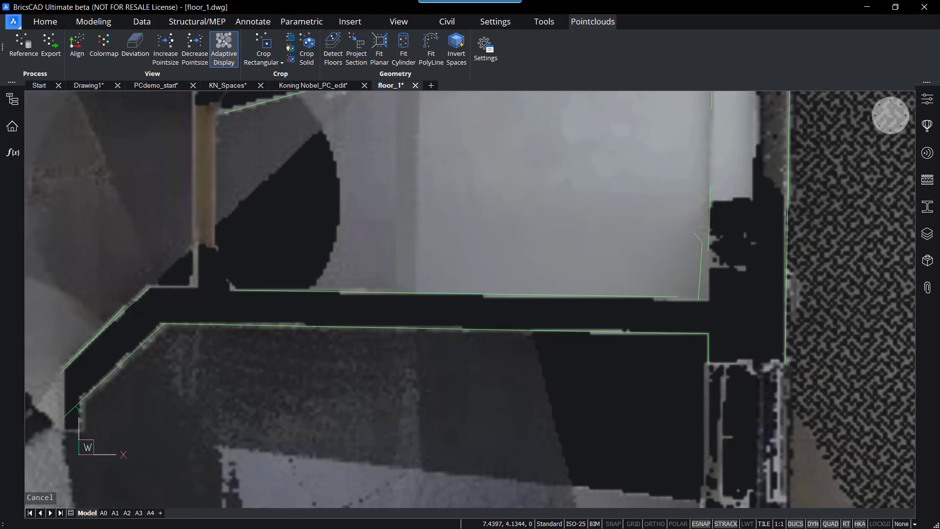
pyautogui.click(216, 323)
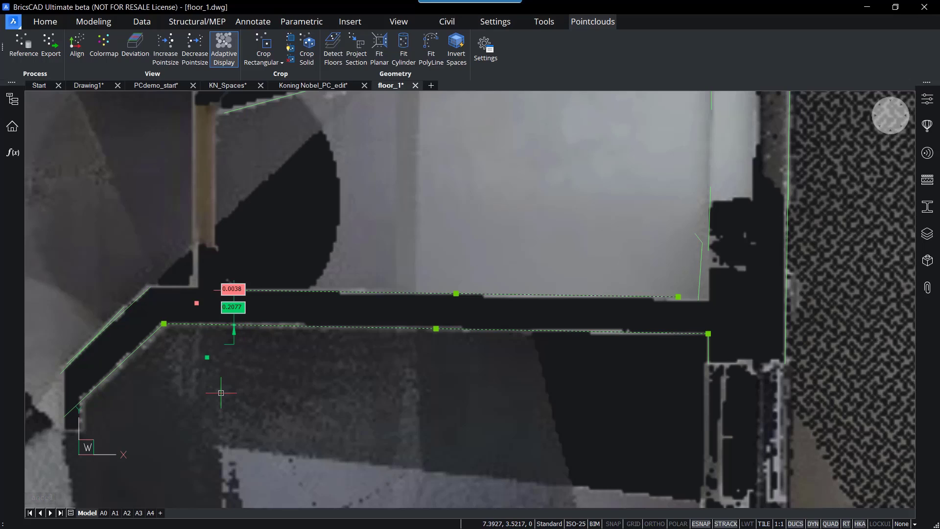
pyautogui.scroll(-6, 220, 393)
pyautogui.moveTo(334, 455); pyautogui.dragTo(257, 289, button='middle')
pyautogui.press('Escape')
pyautogui.scroll(-4, 258, 288)
pyautogui.moveTo(321, 283); pyautogui.dragTo(356, 270, button='middle')
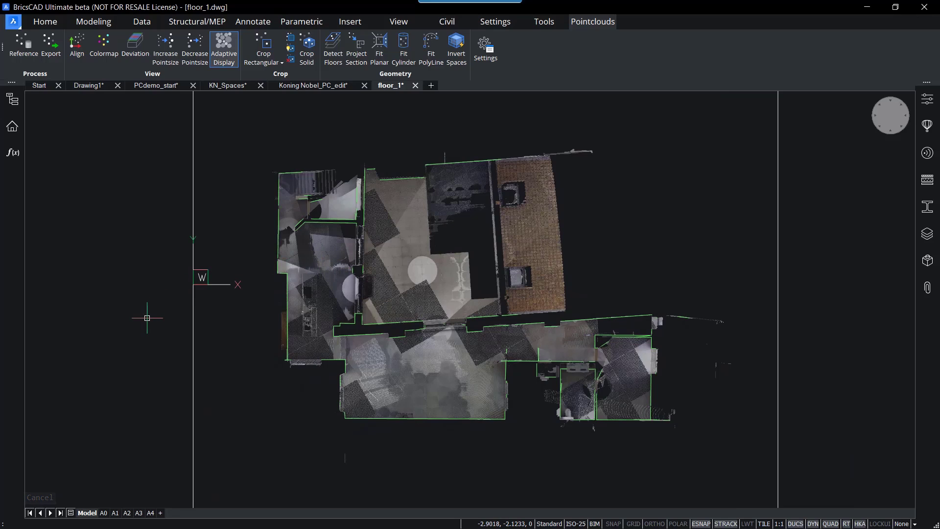
# Switch to the Koning Nobel_PC_edit drawing and turn on the clip display of Section Plane (4) to look into the floor.
pyautogui.click(288, 84)
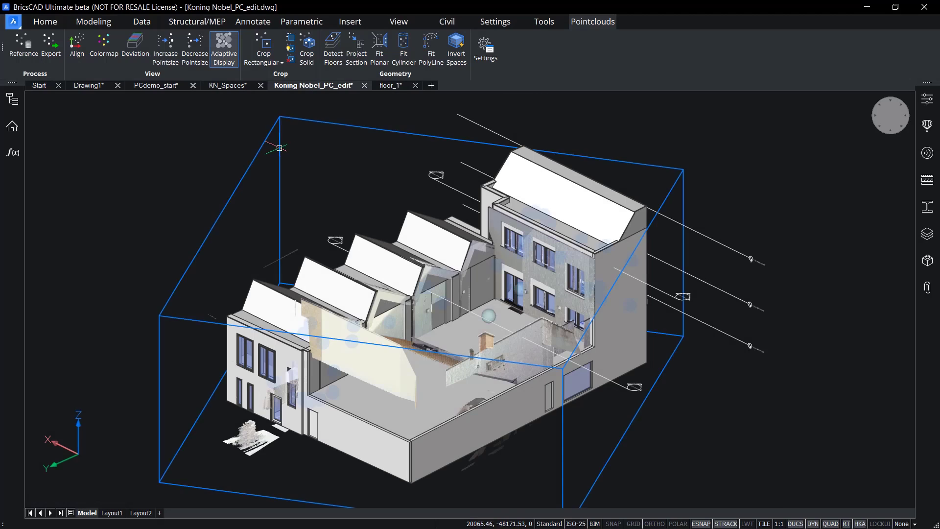
pyautogui.moveTo(278, 150)
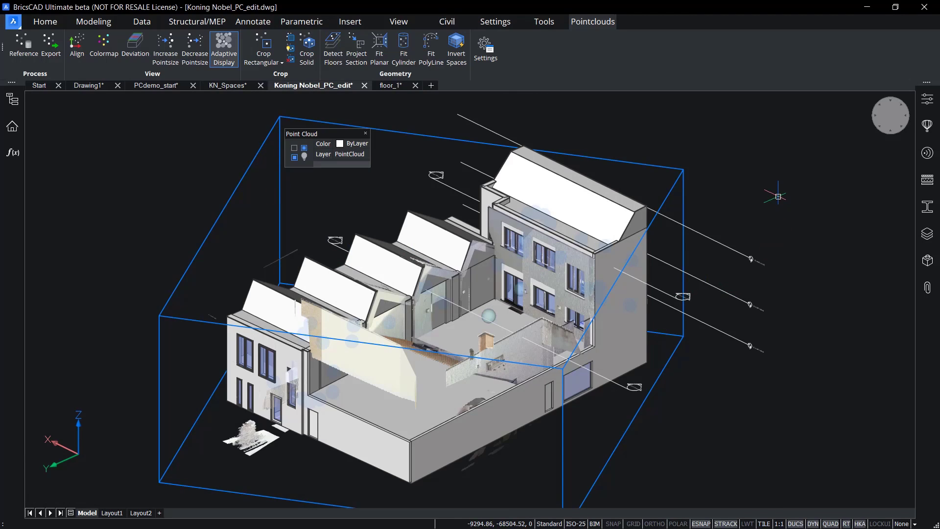
pyautogui.hotkey('ctrl', 'z')
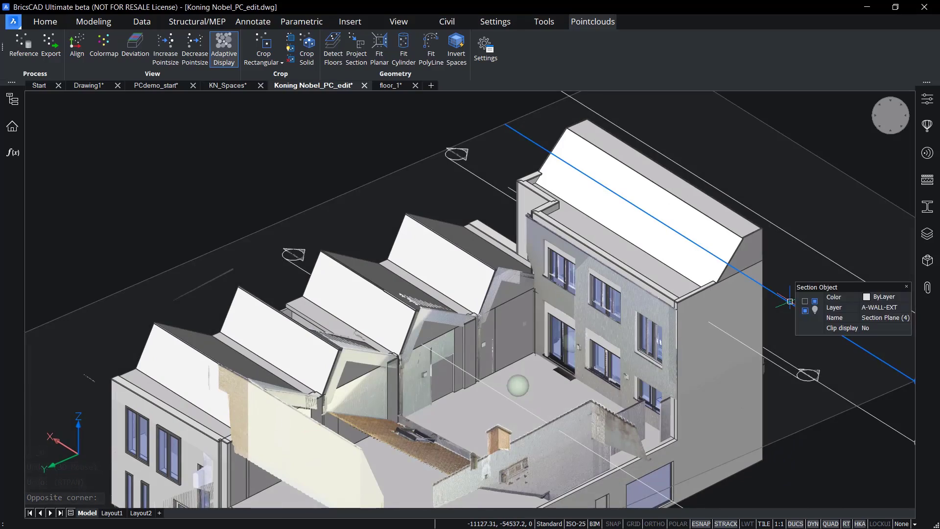
pyautogui.doubleClick(789, 301)
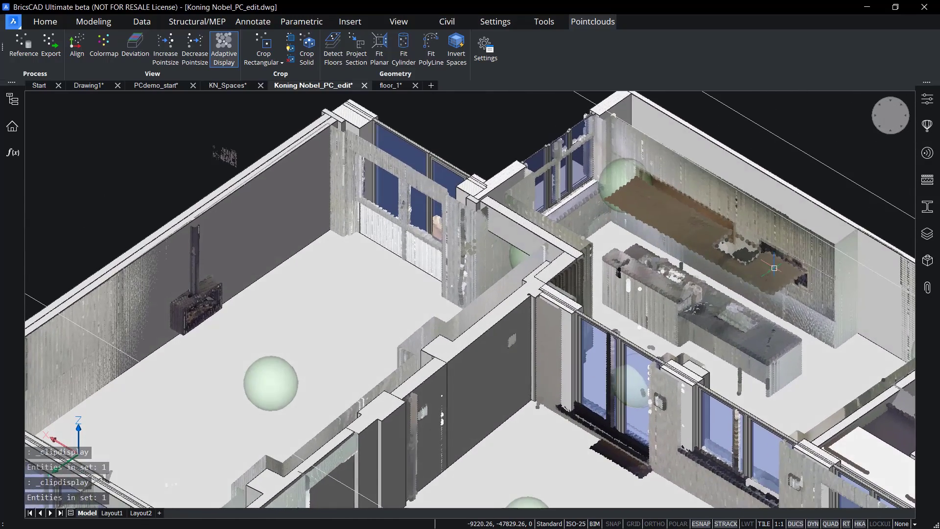
pyautogui.moveTo(773, 268)
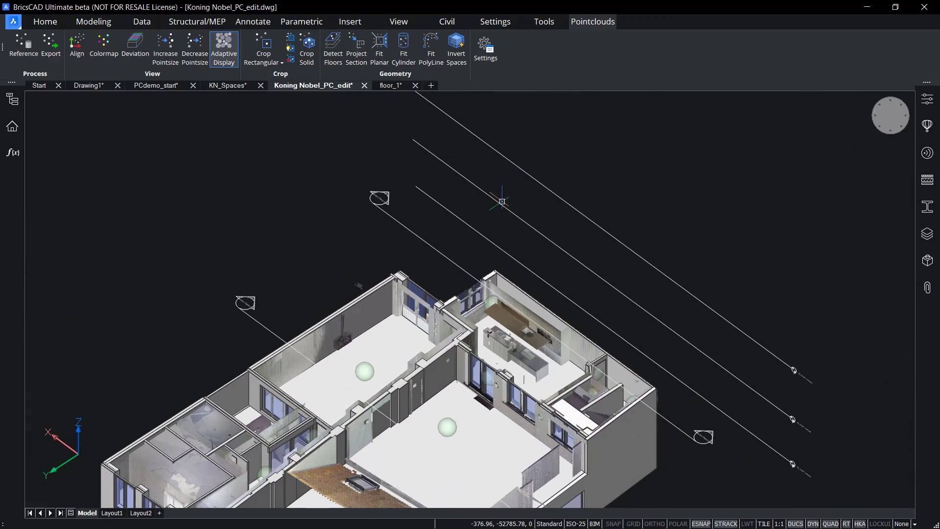
# Turn off the horizontal section's clip display and turn on that of the vertical section cutting lengthwise through the tall building.
pyautogui.click(504, 209)
pyautogui.press('Escape')
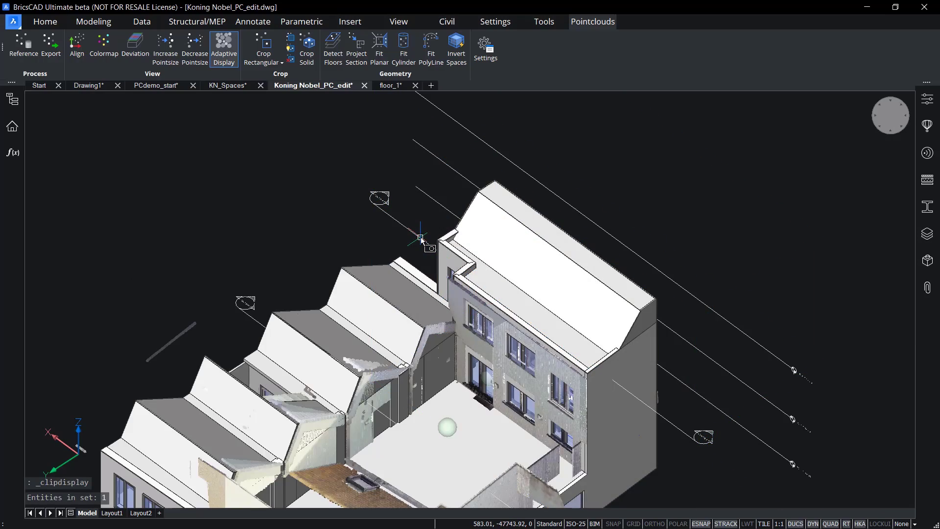
pyautogui.doubleClick(420, 237)
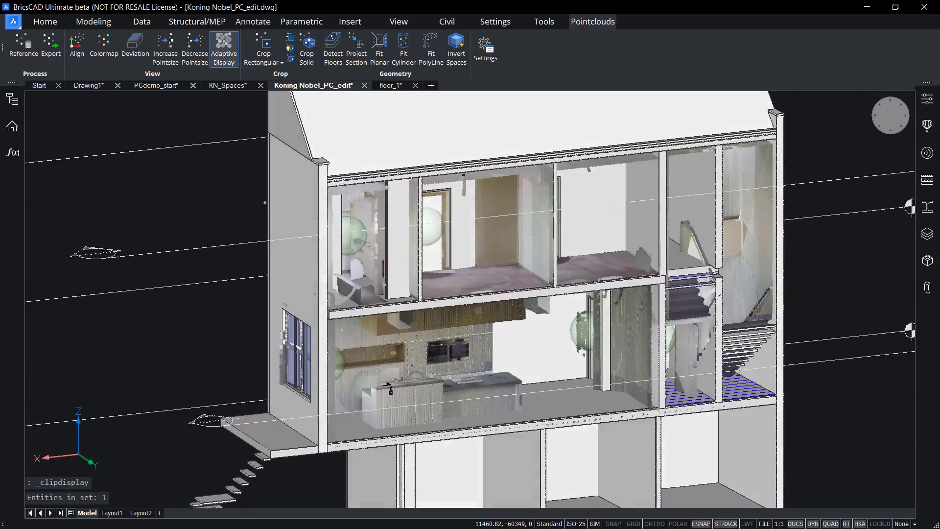
pyautogui.doubleClick(619, 334)
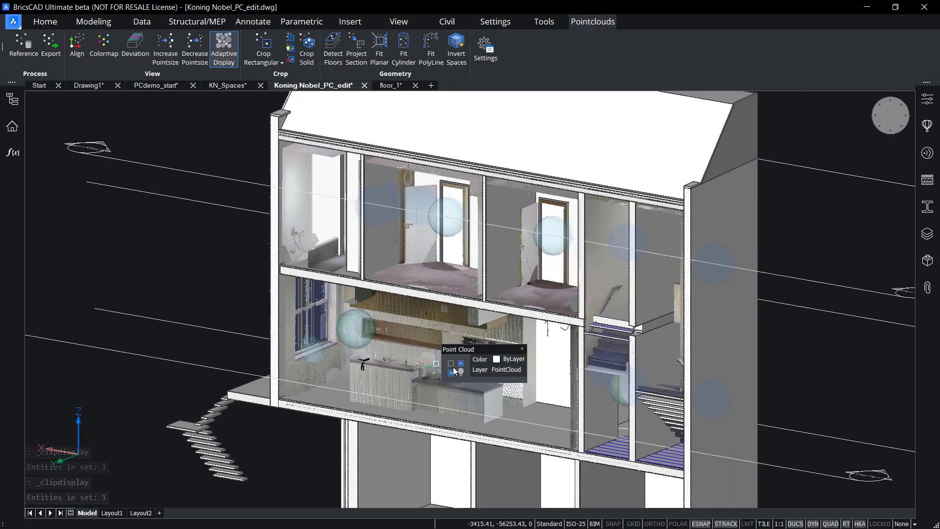
# Hide the point cloud to view the sectioned BIM model without the scan, and make it visible again.
pyautogui.click(459, 372)
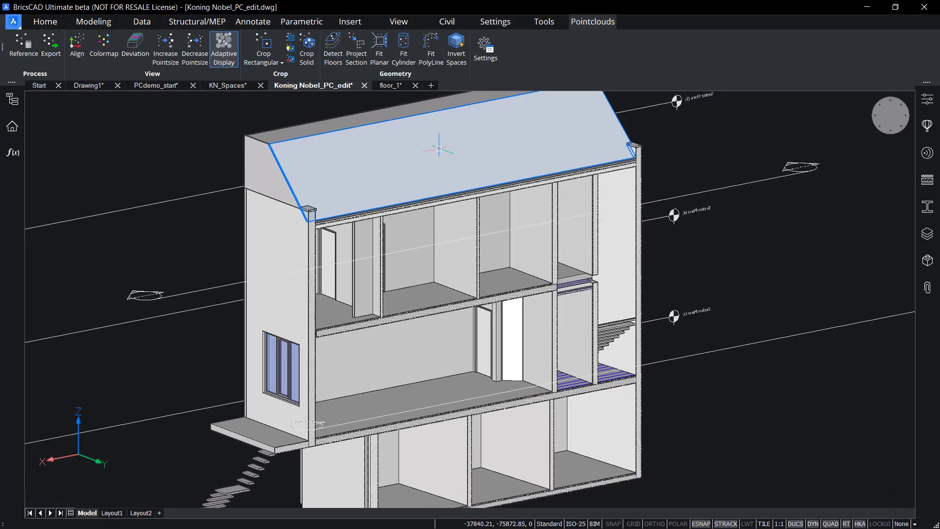
pyautogui.rightClick(919, 443)
pyautogui.moveTo(917, 431)
pyautogui.click(876, 446)
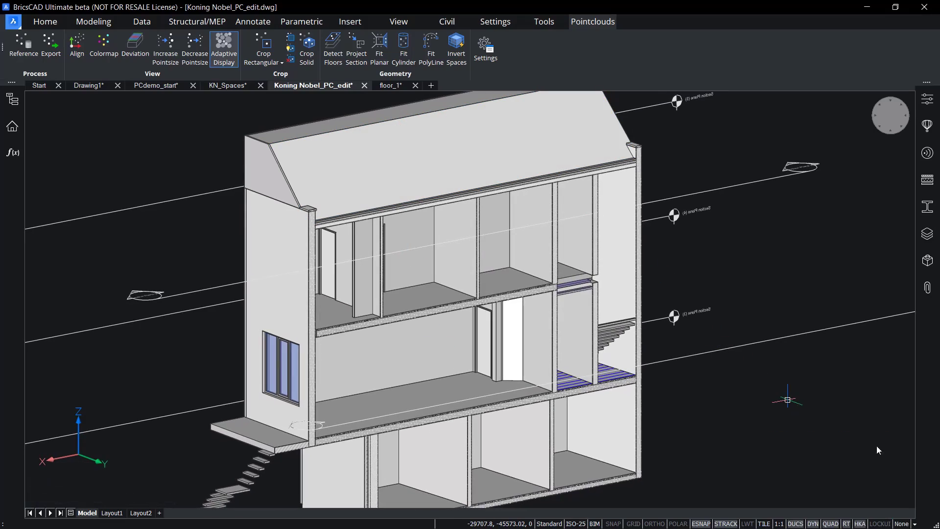
# Project the point cloud of the vertical section volume running lengthwise through the building to 2D, with wall detection turned off.
pyautogui.keyDown('shift'); pyautogui.moveTo(818, 439); pyautogui.dragTo(433, 87, button='middle'); pyautogui.keyUp('shift')
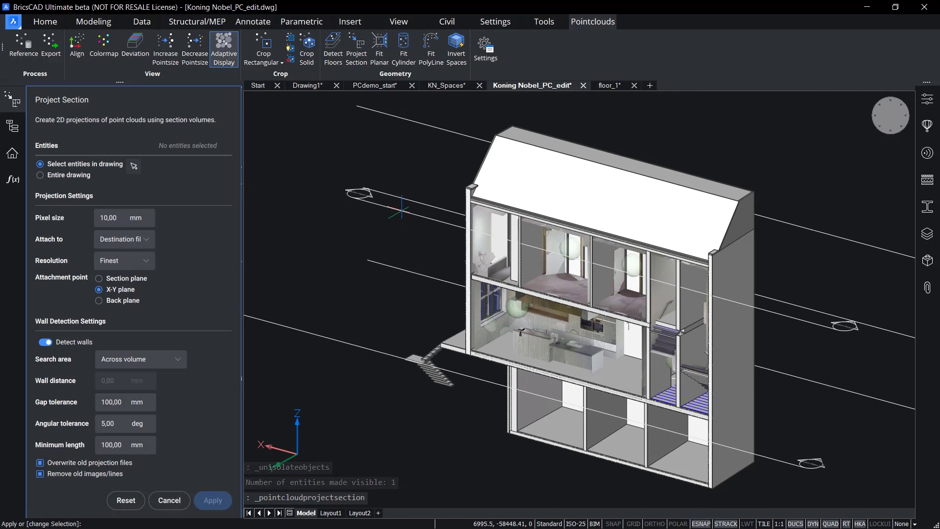
pyautogui.click(133, 166)
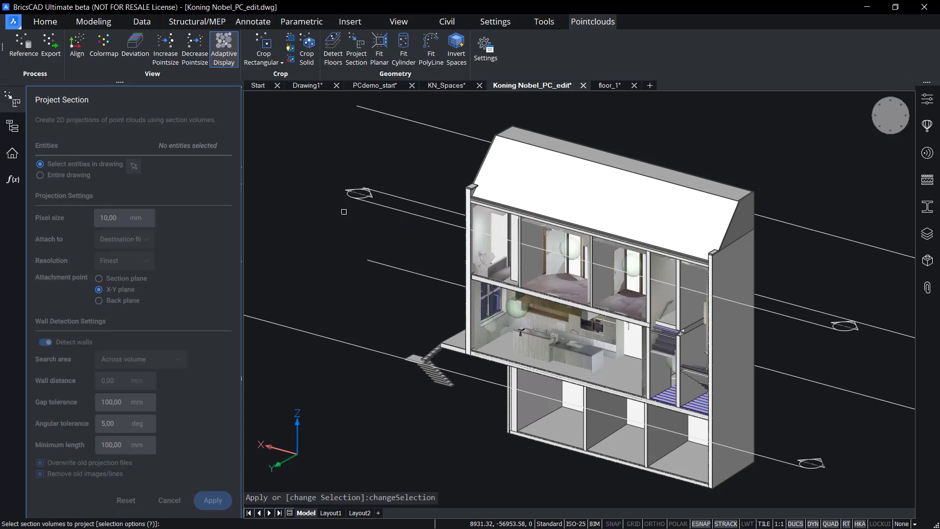
pyautogui.click(351, 213)
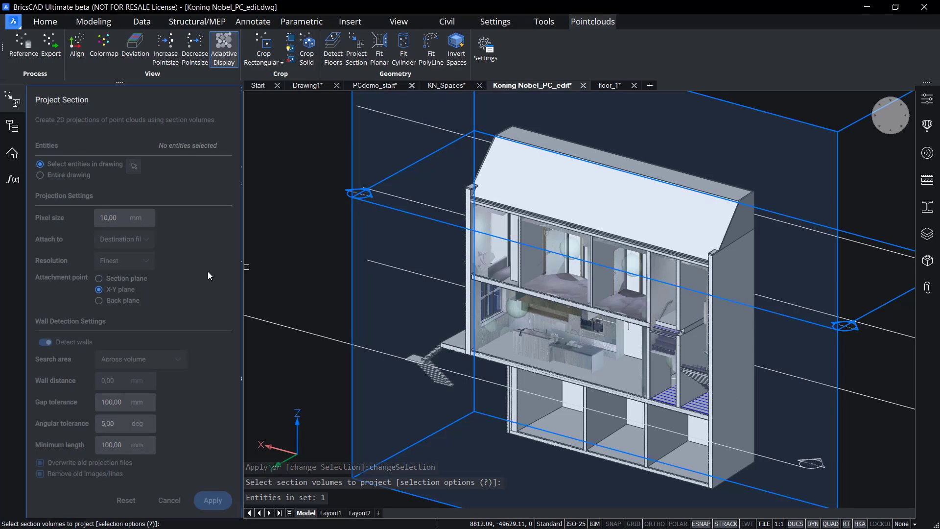
pyautogui.press('Return')
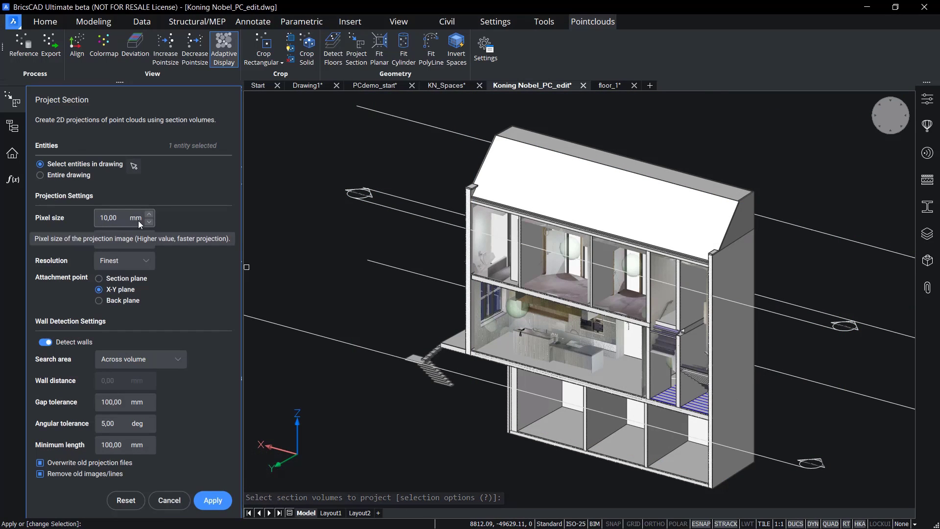
pyautogui.click(46, 342)
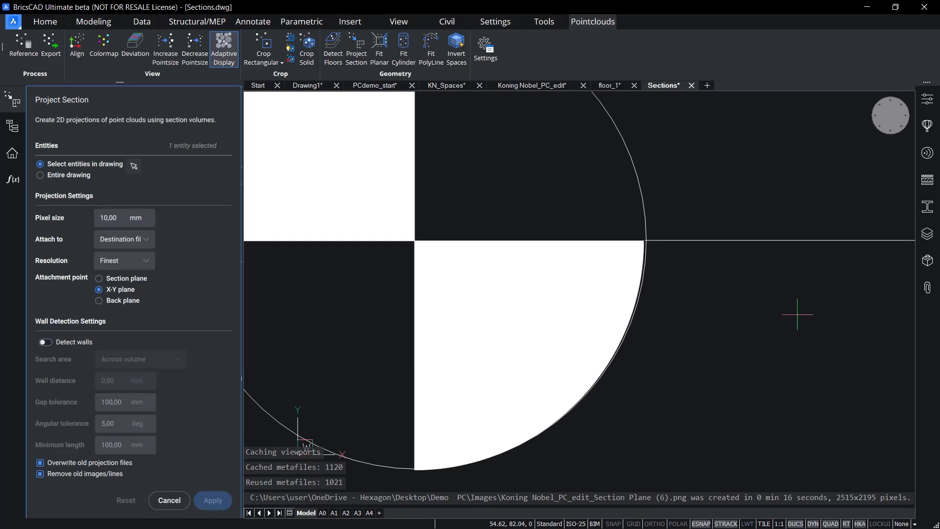
# Examine how the projected point cloud image lines up with the BIM section linework in the Sections drawing, and close the projection command.
pyautogui.scroll(-10, 796, 314)
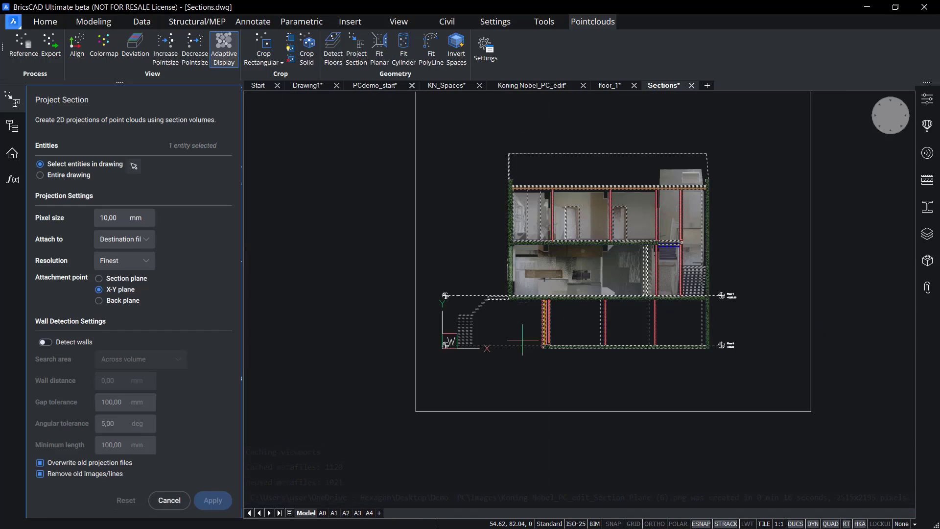
pyautogui.moveTo(571, 345)
pyautogui.mouseDown(button='middle')
pyautogui.moveTo(514, 379)
pyautogui.moveTo(514, 413)
pyautogui.mouseUp(button='middle')
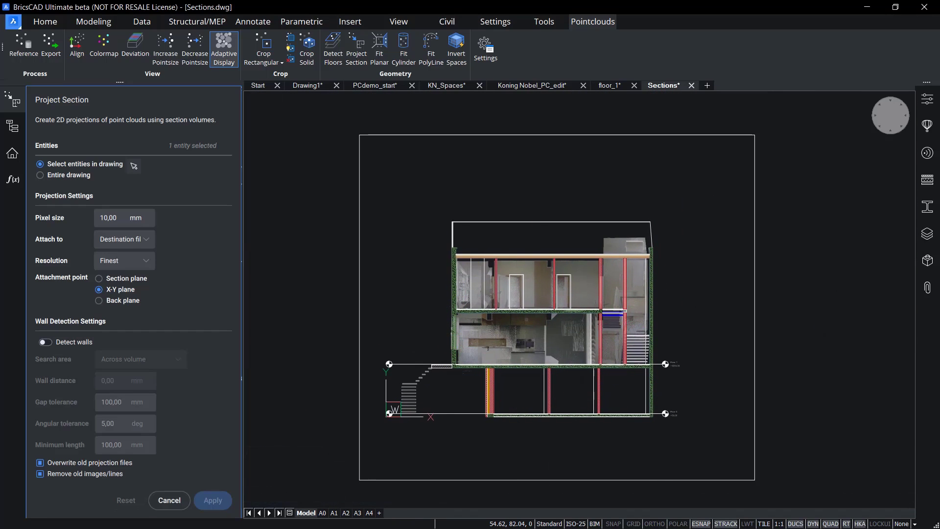
pyautogui.scroll(4, 615, 324)
pyautogui.moveTo(570, 344); pyautogui.dragTo(674, 353, button='middle')
pyautogui.scroll(-2, 674, 353)
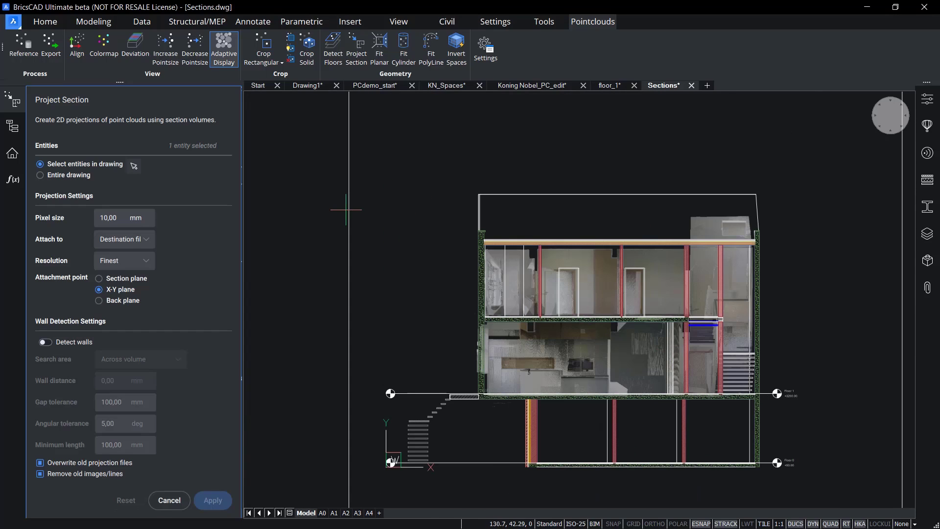
pyautogui.press('Escape')
pyautogui.moveTo(342, 206)
pyautogui.mouseDown(button='middle')
pyautogui.moveTo(273, 184)
pyautogui.moveTo(267, 196)
pyautogui.mouseUp(button='middle')
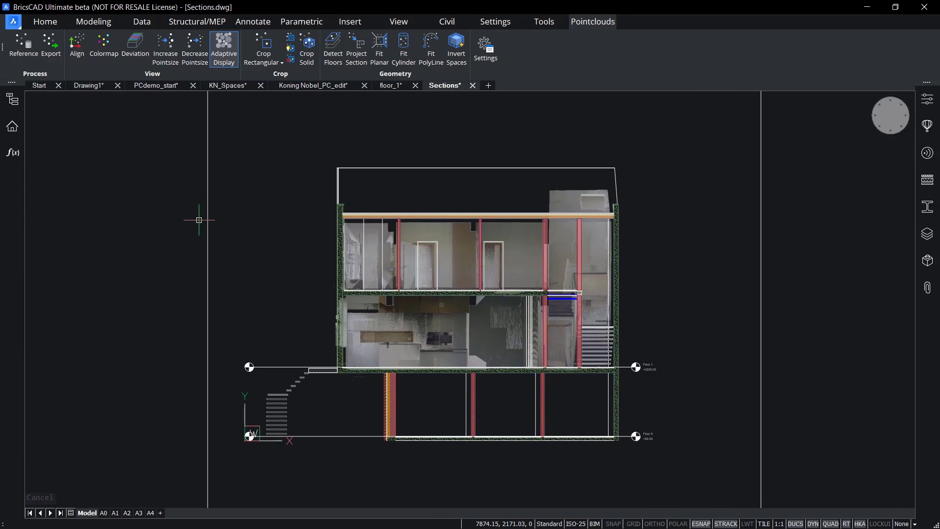
# Hide the projected point cloud image in the section drawing and open the A1 layout.
pyautogui.click(222, 230)
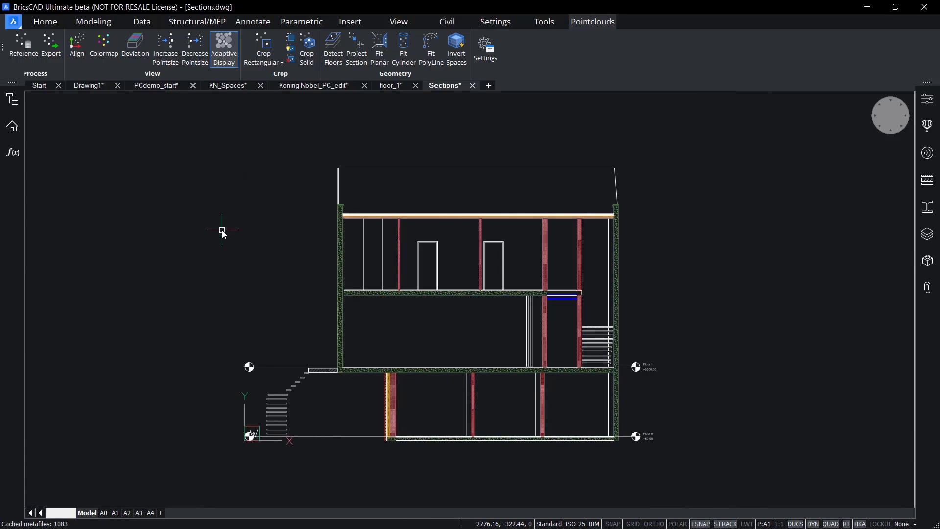
pyautogui.click(114, 513)
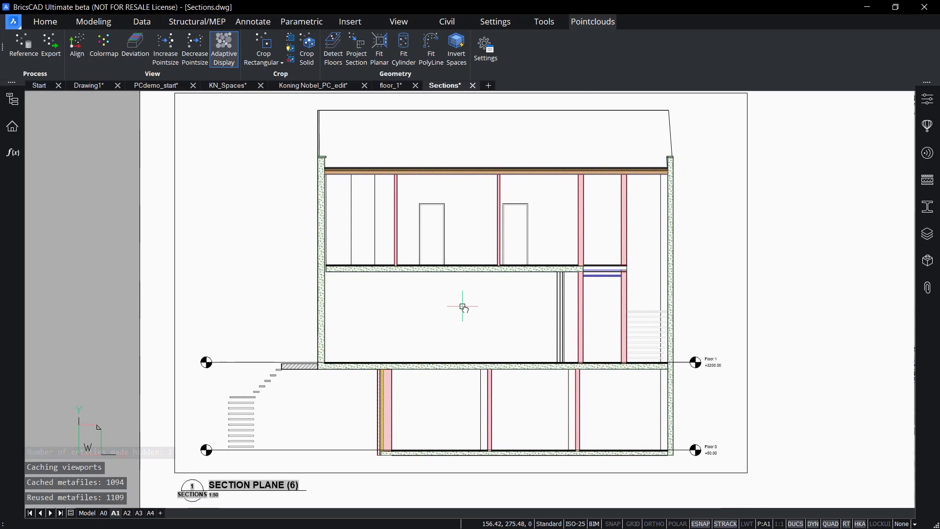
# Manually tag a thick upper-floor interior wall, the exterior wall beside the stairs and the roof in the section view.
pyautogui.scroll(5, 569, 235)
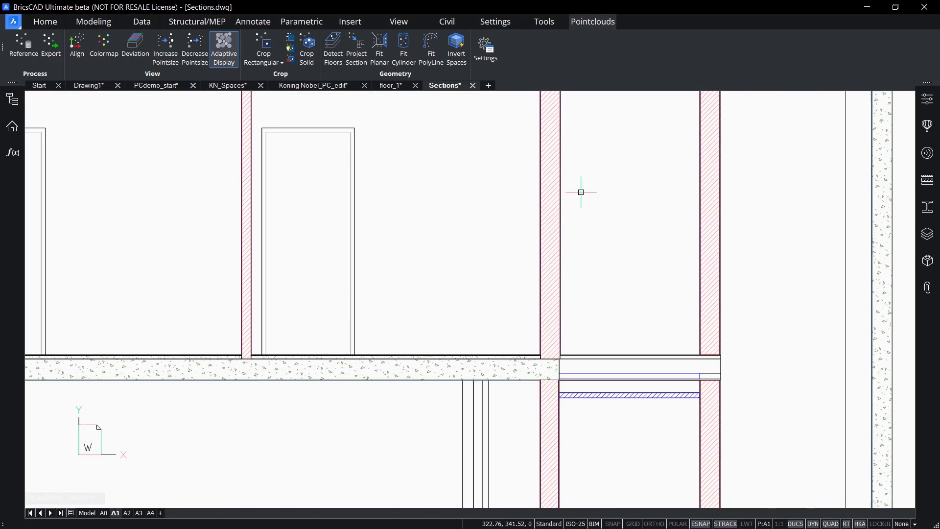
pyautogui.moveTo(598, 170); pyautogui.dragTo(453, 337, button='middle')
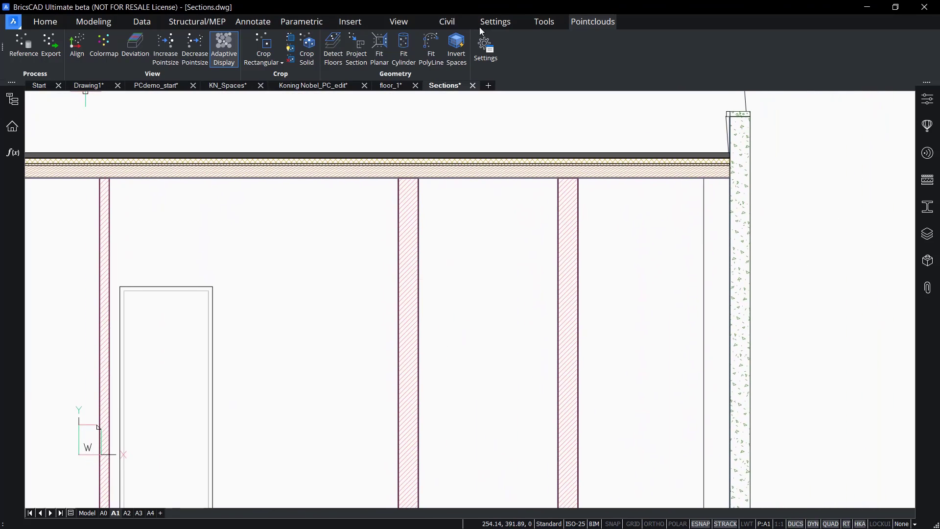
pyautogui.click(244, 24)
pyautogui.click(733, 66)
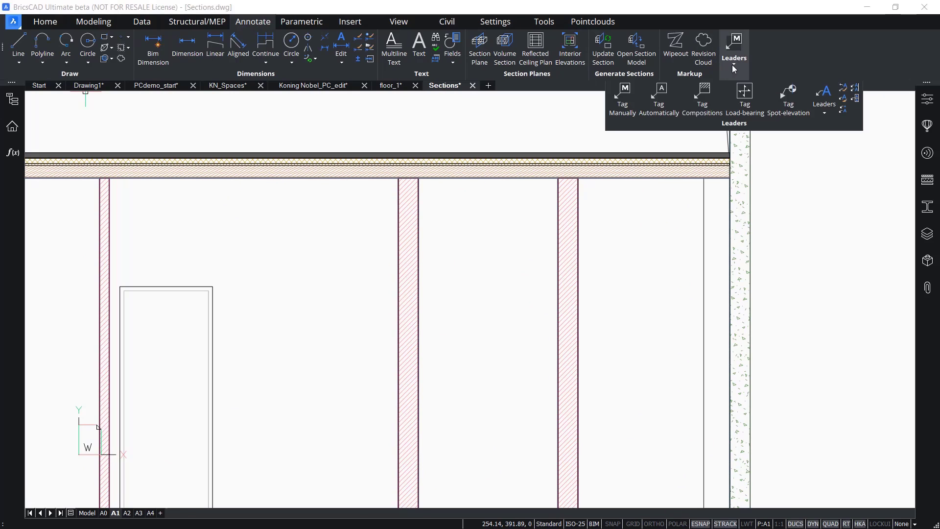
pyautogui.click(619, 109)
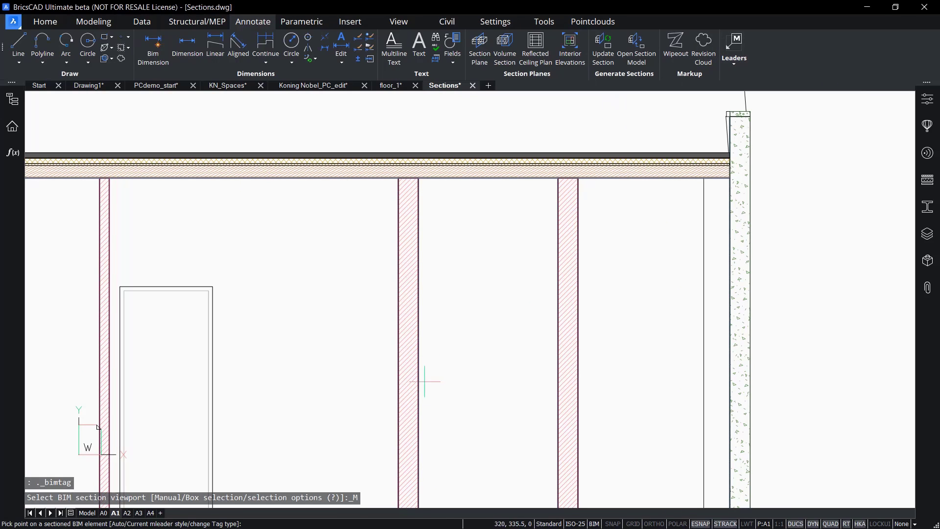
pyautogui.click(417, 374)
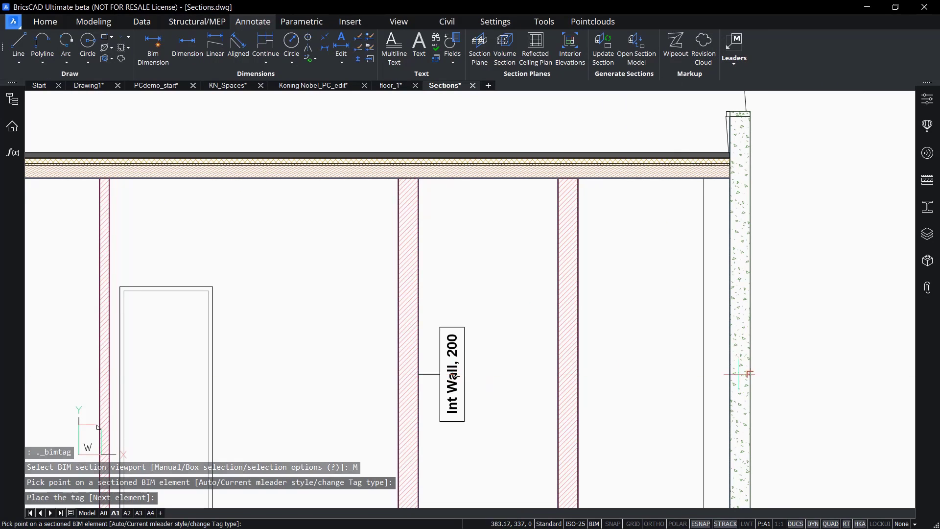
pyautogui.click(749, 363)
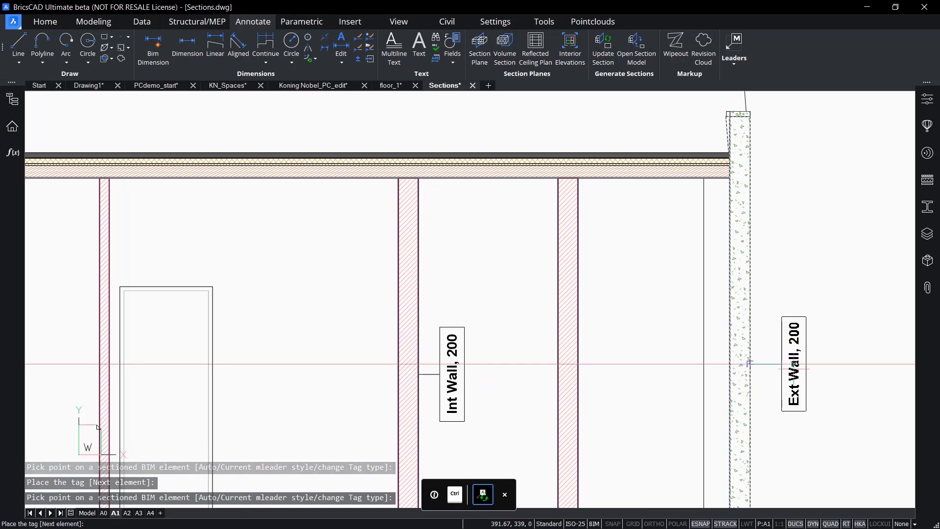
pyautogui.click(269, 177)
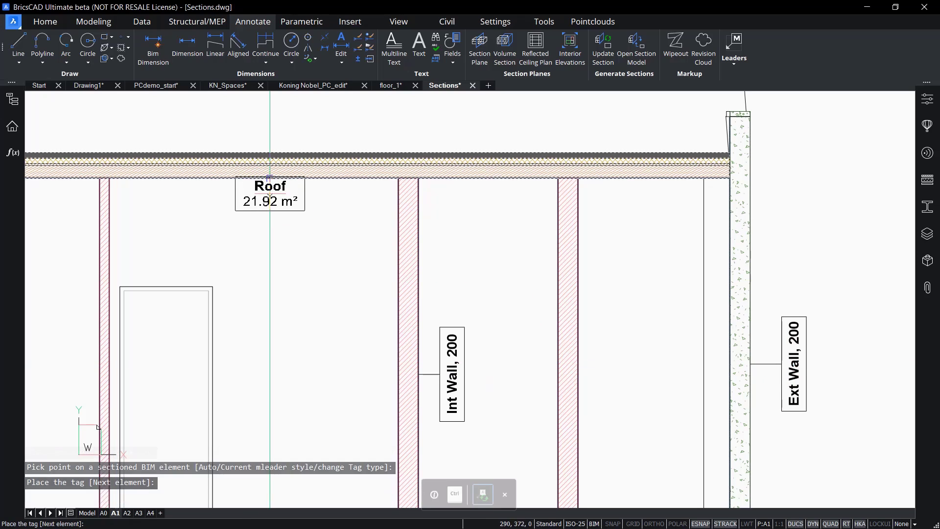
pyautogui.click(269, 226)
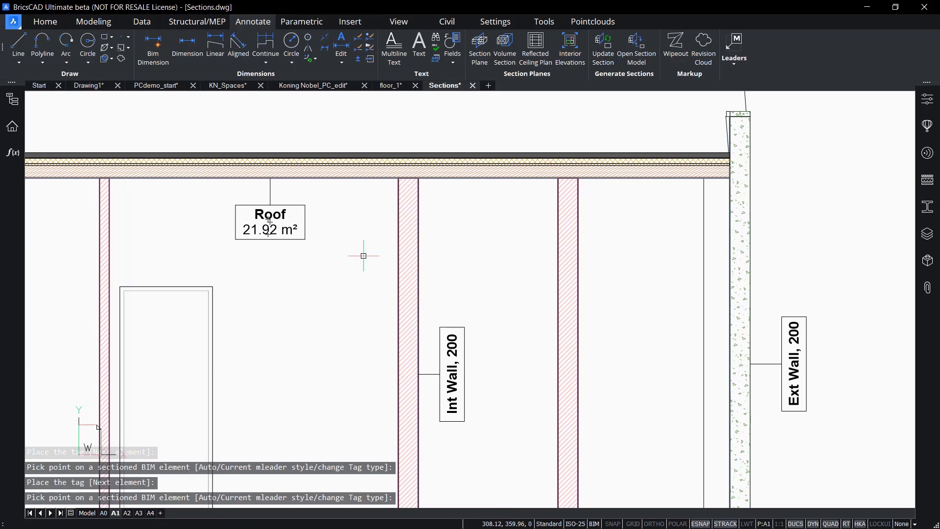
# Make the hidden point cloud image visible again behind the tagged section on the A1 sheet.
pyautogui.scroll(-4, 363, 255)
pyautogui.moveTo(367, 272); pyautogui.dragTo(472, 234, button='middle')
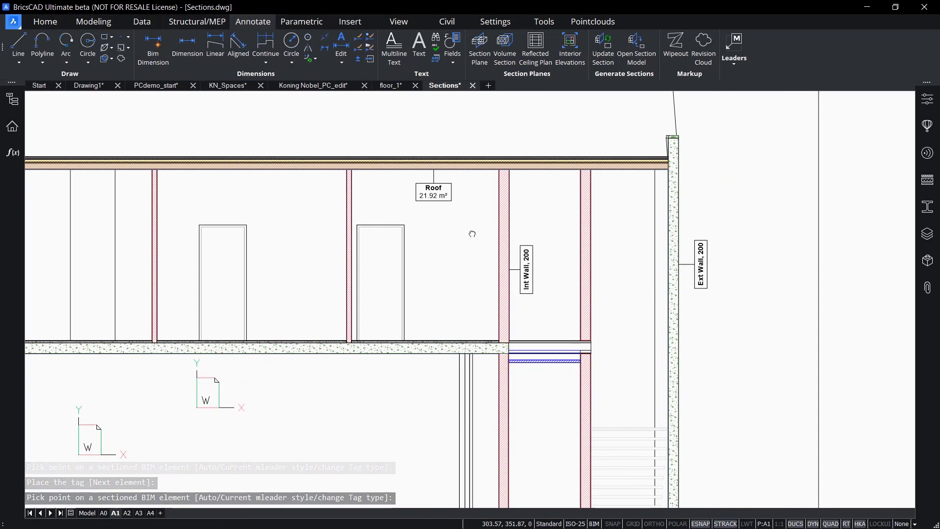
pyautogui.moveTo(382, 257)
pyautogui.mouseDown(button='middle')
pyautogui.moveTo(579, 251)
pyautogui.moveTo(386, 206)
pyautogui.mouseUp(button='middle')
pyautogui.scroll(-2, 391, 218)
pyautogui.moveTo(347, 271); pyautogui.dragTo(458, 267, button='middle')
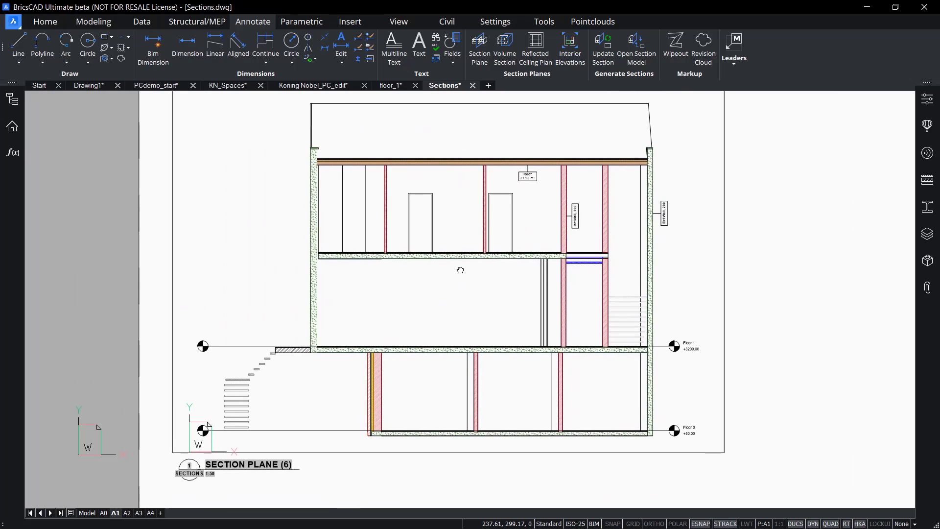
pyautogui.rightClick(99, 210)
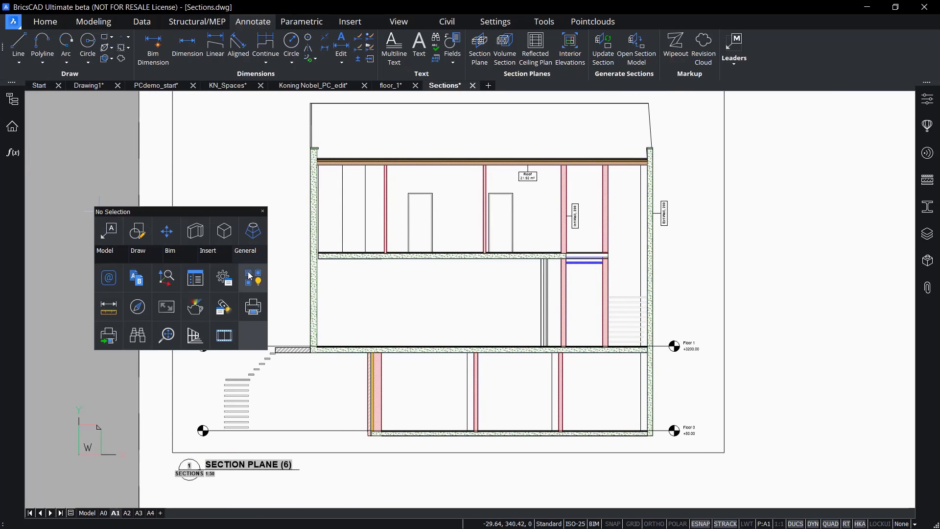
pyautogui.click(252, 277)
pyautogui.moveTo(252, 245); pyautogui.dragTo(211, 259, button='middle')
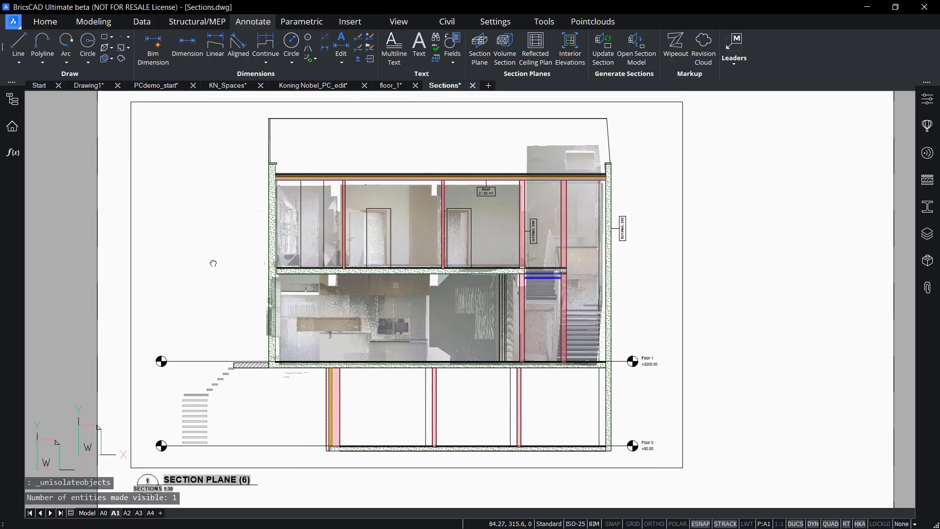